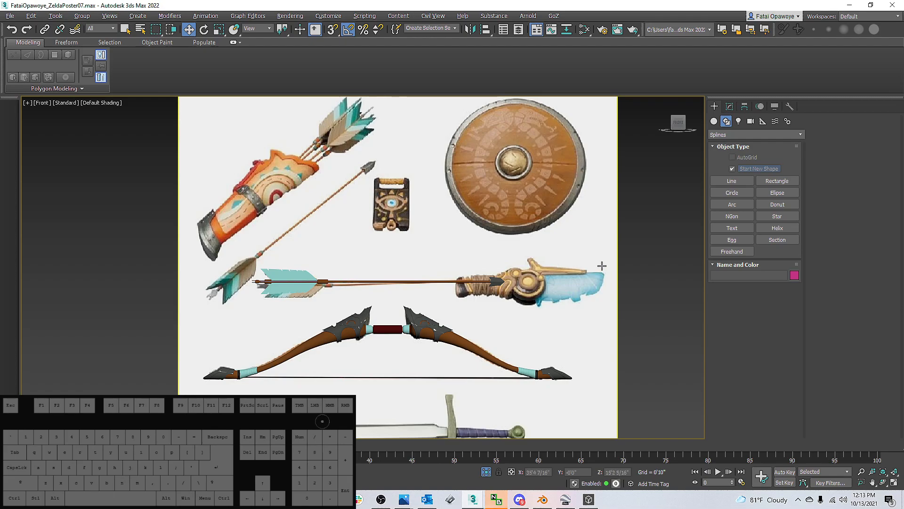
Examine the round shield and the surrounding items on the reference poster in the Front view
{"action": "scroll", "coordinate": [437, 196], "scroll_direction": "down", "scroll_amount": 4}
{"action": "middle_click_drag", "start_coordinate": [437, 195], "coordinate": [471, 212]}
{"action": "scroll", "coordinate": [471, 212], "scroll_direction": "up", "scroll_amount": 2}
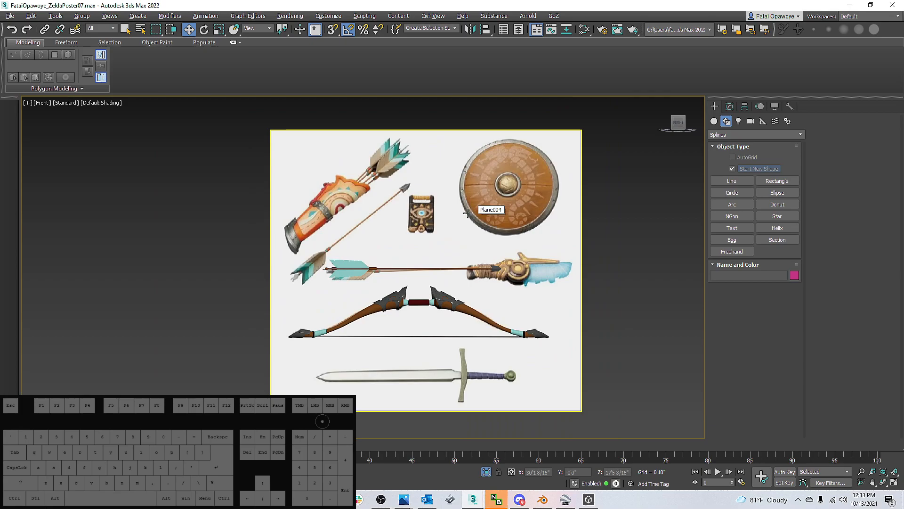
{"action": "left_click", "coordinate": [645, 361]}
{"action": "left_click", "coordinate": [522, 299]}
{"action": "scroll", "coordinate": [448, 236], "scroll_direction": "up", "scroll_amount": 4}
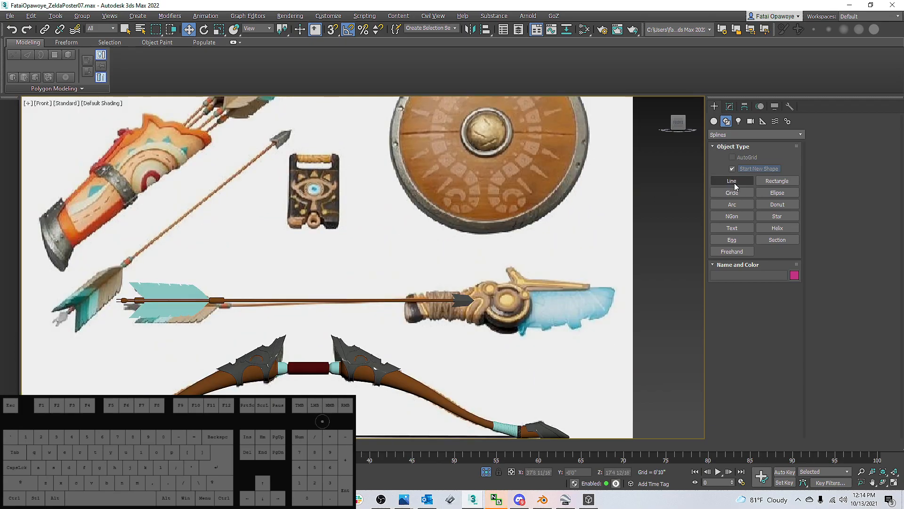
{"action": "middle_click_drag", "start_coordinate": [669, 118], "coordinate": [656, 205]}
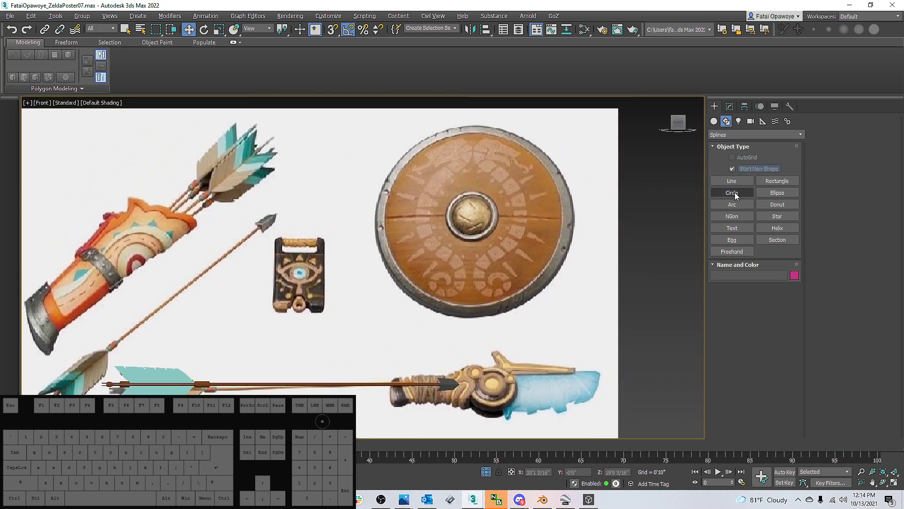
{"action": "scroll", "coordinate": [471, 212], "scroll_direction": "up", "scroll_amount": 4}
{"action": "scroll", "coordinate": [512, 193], "scroll_direction": "down", "scroll_amount": 4}
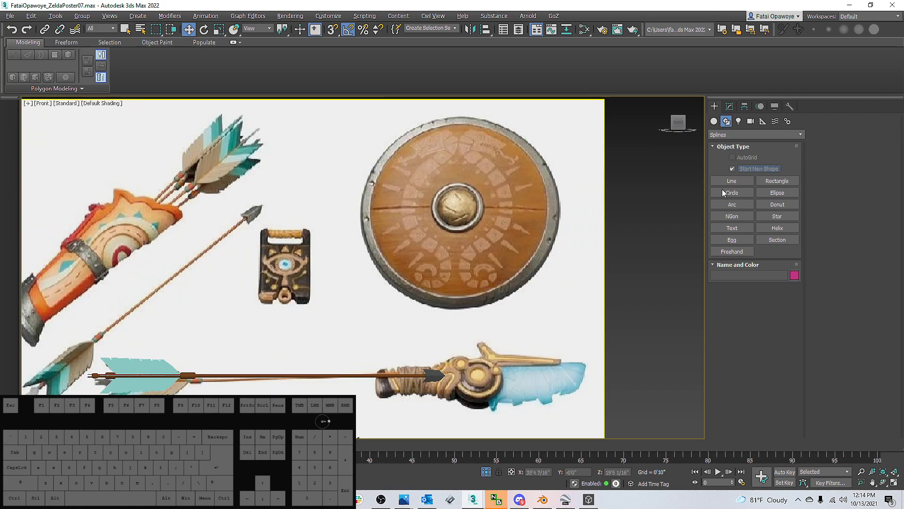
Draw a cylinder from the centre of the reference shield to its rim, about 2'6" in radius and 0'8" high
{"action": "left_click", "coordinate": [714, 122]}
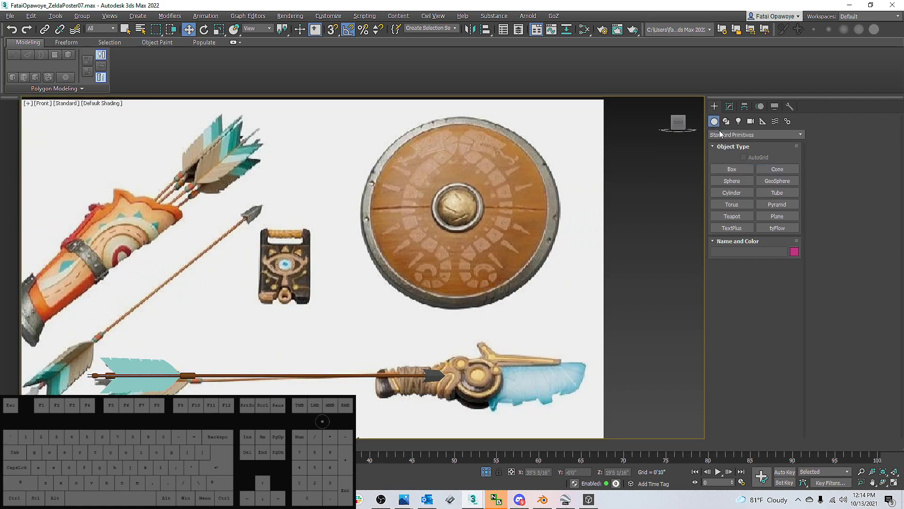
{"action": "left_click", "coordinate": [733, 192]}
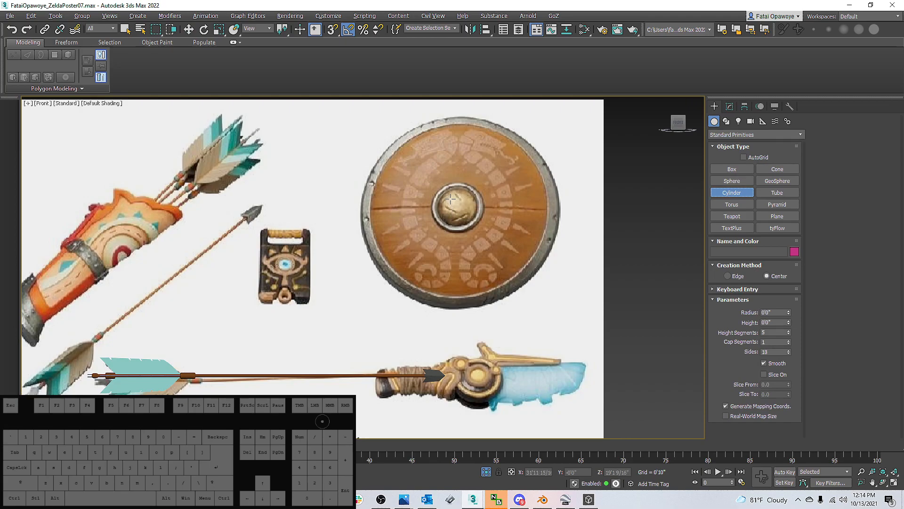
{"action": "left_click_drag", "start_coordinate": [449, 200], "coordinate": [527, 249]}
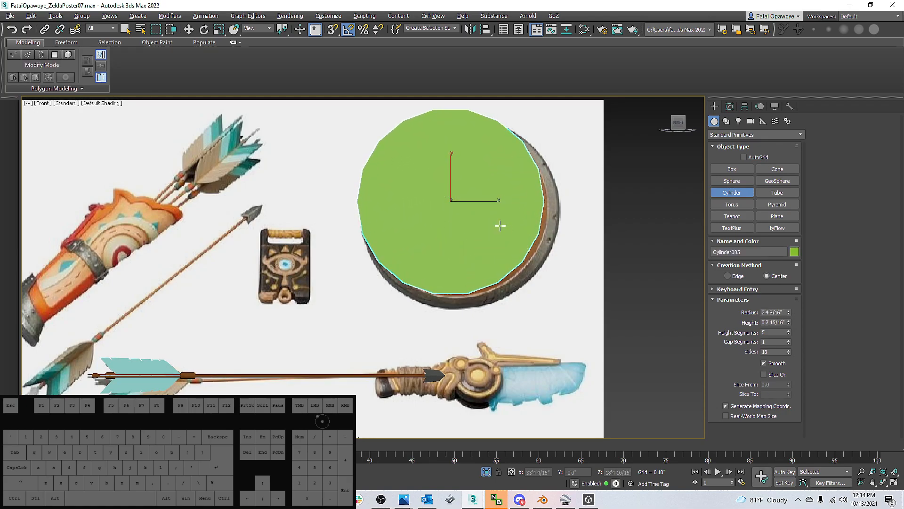
{"action": "right_click", "coordinate": [503, 228]}
{"action": "left_click_drag", "start_coordinate": [458, 201], "coordinate": [537, 258]}
{"action": "left_click", "coordinate": [533, 234]}
Show the new cylinder in the Perspective view and make it see-through over the reference shield
{"action": "middle_click_drag", "start_coordinate": [533, 234], "coordinate": [426, 211], "text": "alt"}
{"action": "key", "text": "w"}
{"action": "scroll", "coordinate": [473, 206], "scroll_direction": "up", "scroll_amount": 5}
{"action": "scroll", "coordinate": [473, 206], "scroll_direction": "down", "scroll_amount": 3}
{"action": "key", "text": "p"}
{"action": "key", "text": "z"}
{"action": "scroll", "coordinate": [390, 189], "scroll_direction": "down", "scroll_amount": 3}
{"action": "left_click", "coordinate": [378, 197]}
{"action": "scroll", "coordinate": [397, 198], "scroll_direction": "up", "scroll_amount": 3}
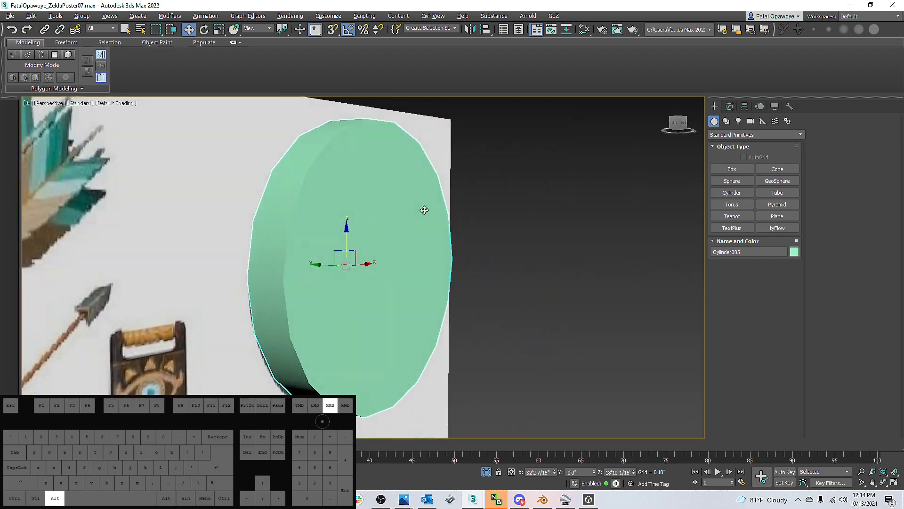
{"action": "key", "text": "alt+x"}
{"action": "scroll", "coordinate": [358, 212], "scroll_direction": "down", "scroll_amount": 4}
{"action": "middle_click_drag", "start_coordinate": [358, 212], "coordinate": [328, 216], "text": "alt"}
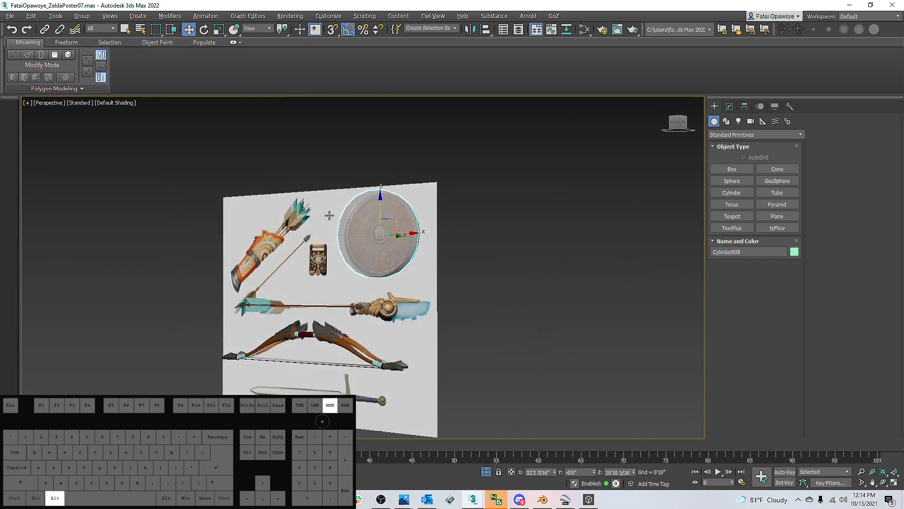
Select all objects in the scene together with the poster and frame them in the Perspective view
{"action": "scroll", "coordinate": [328, 216], "scroll_direction": "up", "scroll_amount": 3}
{"action": "scroll", "coordinate": [491, 200], "scroll_direction": "down", "scroll_amount": 3}
{"action": "middle_click_drag", "start_coordinate": [492, 200], "coordinate": [491, 246], "text": "alt"}
{"action": "scroll", "coordinate": [504, 210], "scroll_direction": "down", "scroll_amount": 3}
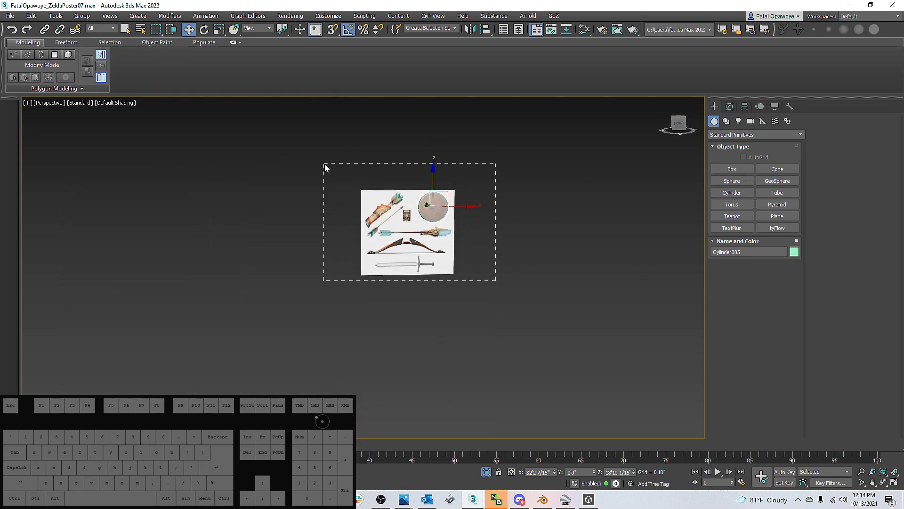
{"action": "left_click_drag", "start_coordinate": [325, 164], "coordinate": [325, 164]}
{"action": "key", "text": "z"}
{"action": "middle_click_drag", "start_coordinate": [511, 188], "coordinate": [509, 154]}
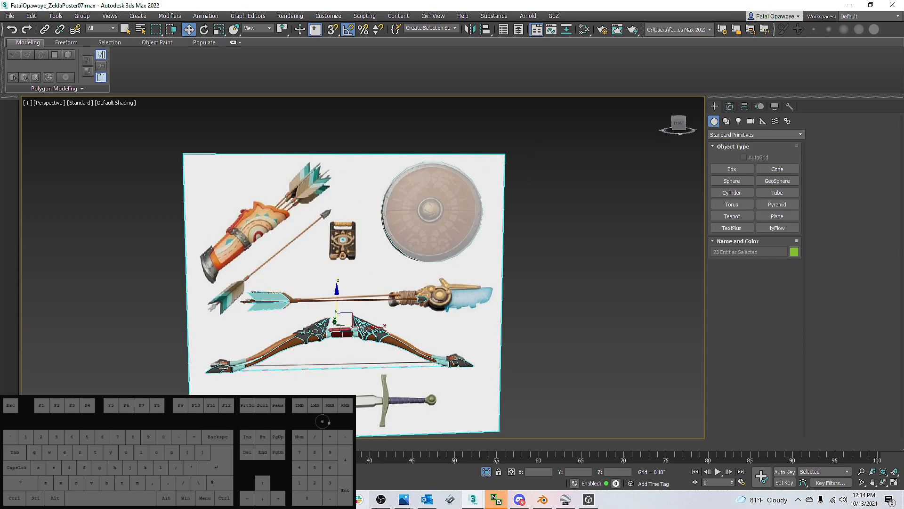
Switch to Discord, restore its window to a smaller size and move it off the modelling screen
{"action": "left_click", "coordinate": [519, 499]}
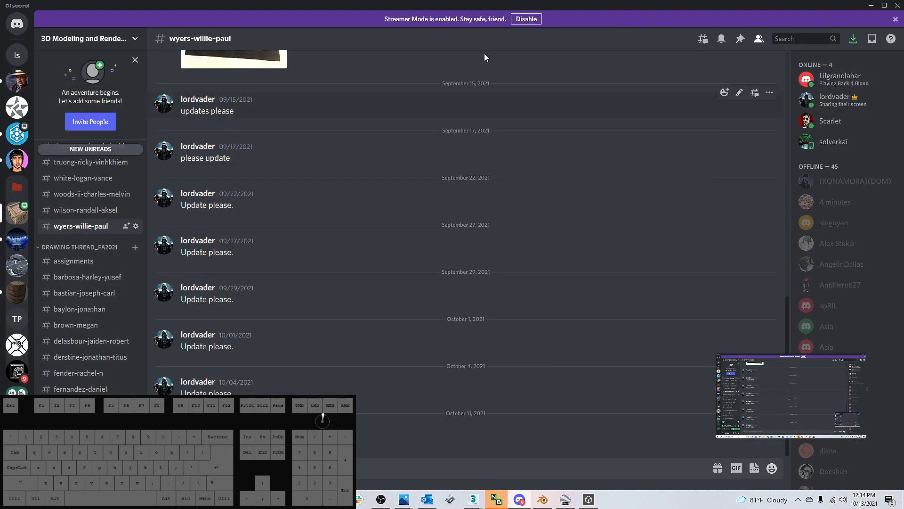
{"action": "left_click", "coordinate": [884, 5]}
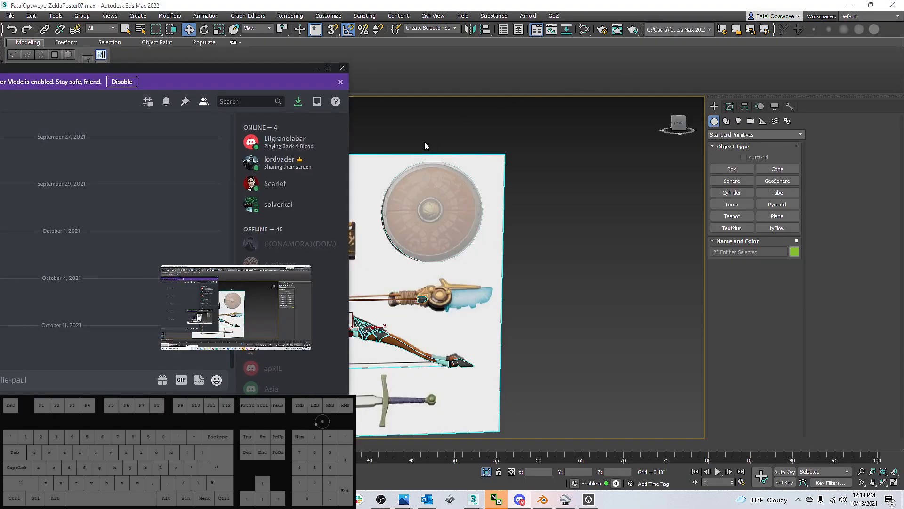
{"action": "left_click_drag", "start_coordinate": [268, 69], "coordinate": [0, 101]}
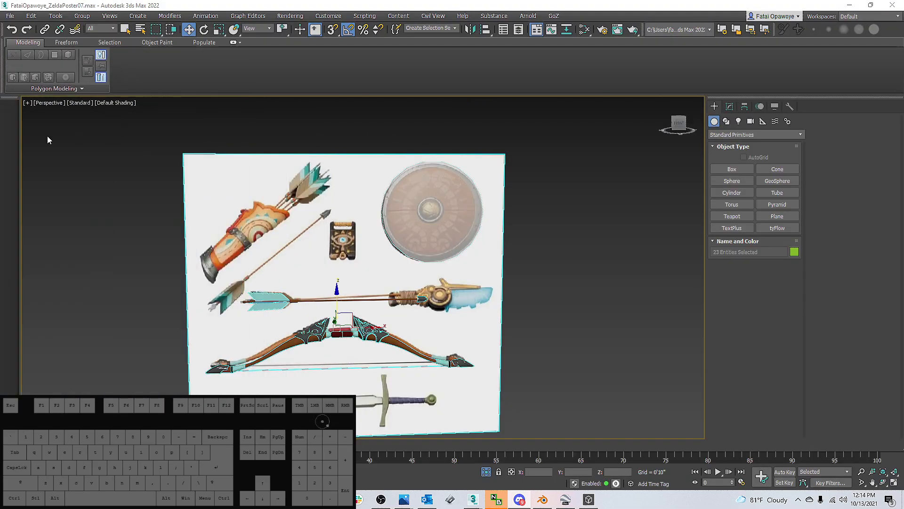
Bring the browser window with Character_4_bow1.jpg onto the screen and examine the character's shield and bow artwork
{"action": "scroll", "coordinate": [209, 273], "scroll_direction": "up", "scroll_amount": 5}
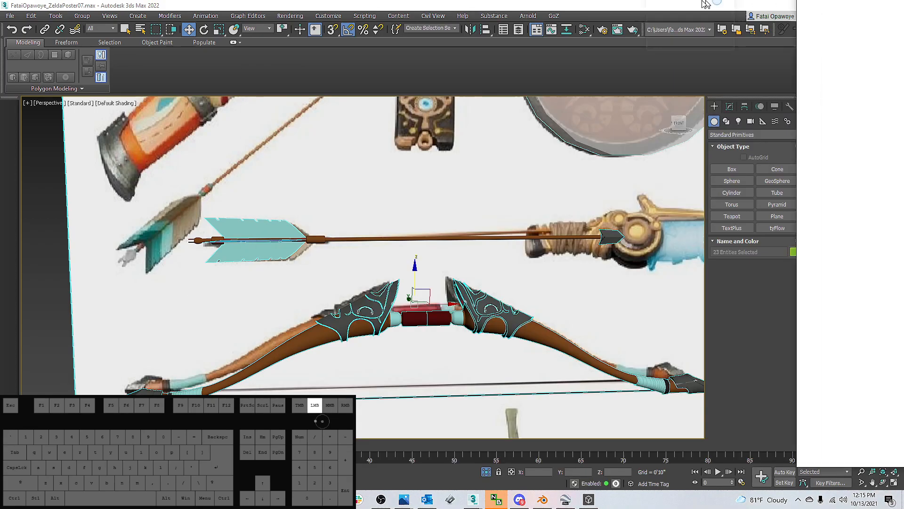
{"action": "left_click_drag", "start_coordinate": [895, 5], "coordinate": [132, 2]}
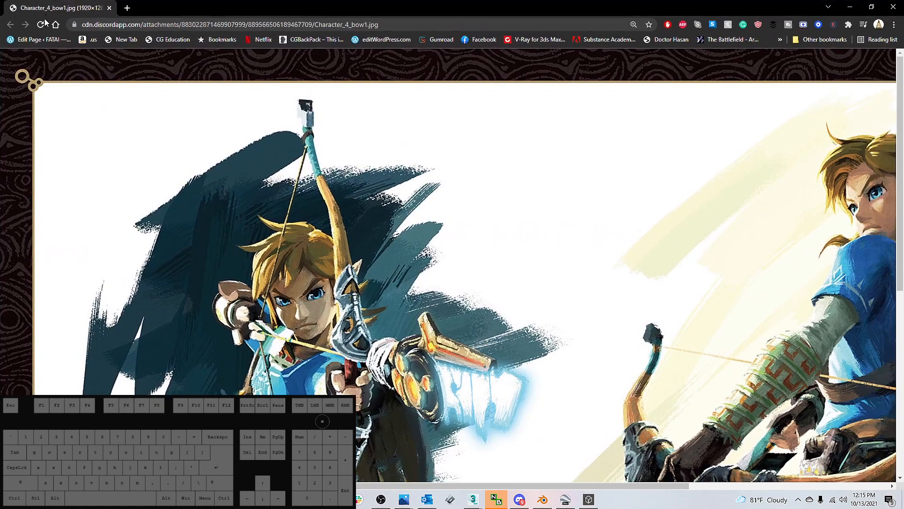
{"action": "left_click", "coordinate": [299, 128]}
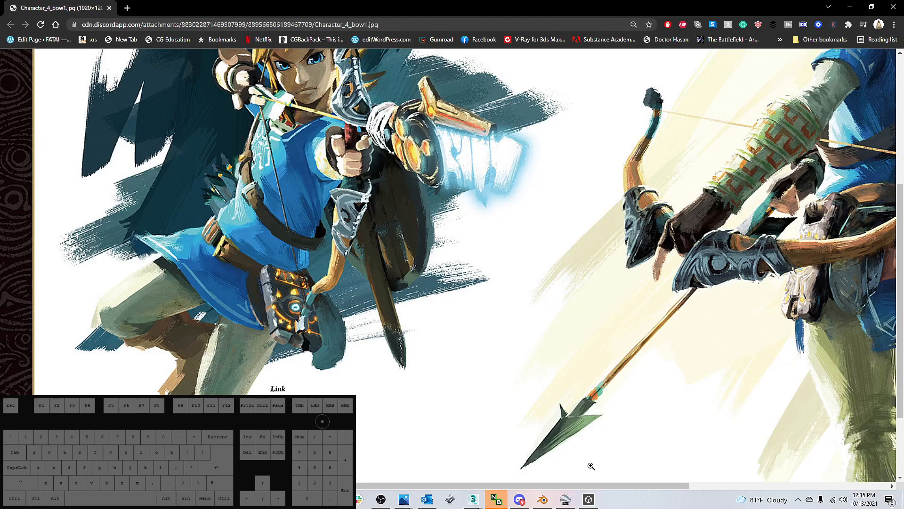
{"action": "left_click_drag", "start_coordinate": [609, 487], "coordinate": [799, 455]}
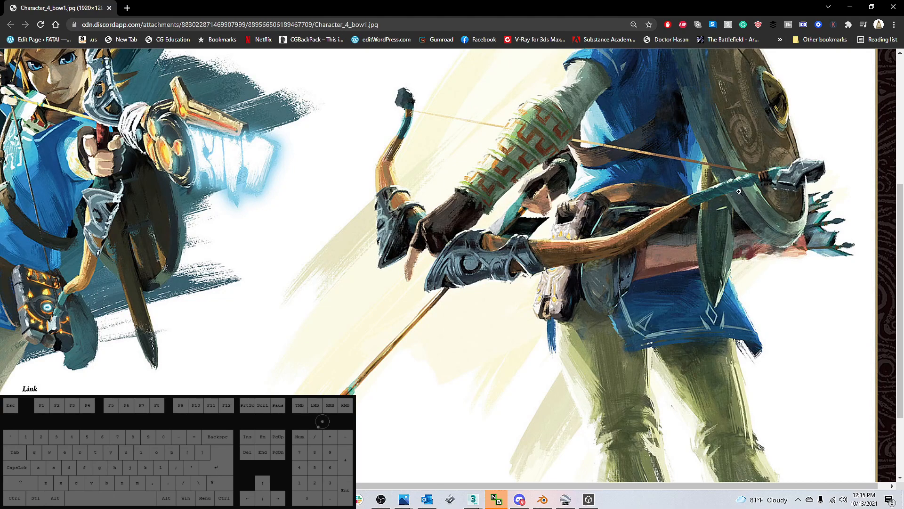
{"action": "scroll", "coordinate": [737, 207], "scroll_direction": "up", "scroll_amount": 5}
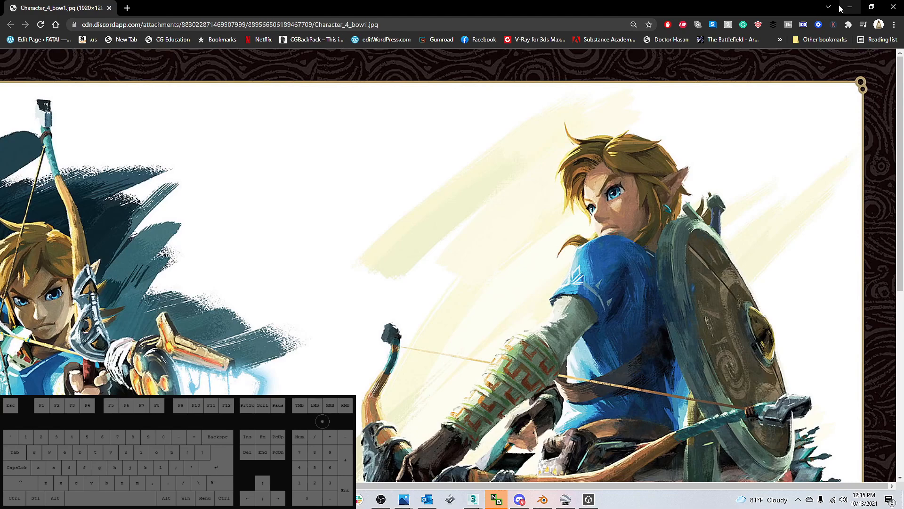
{"action": "scroll", "coordinate": [788, 135], "scroll_direction": "down", "scroll_amount": 3}
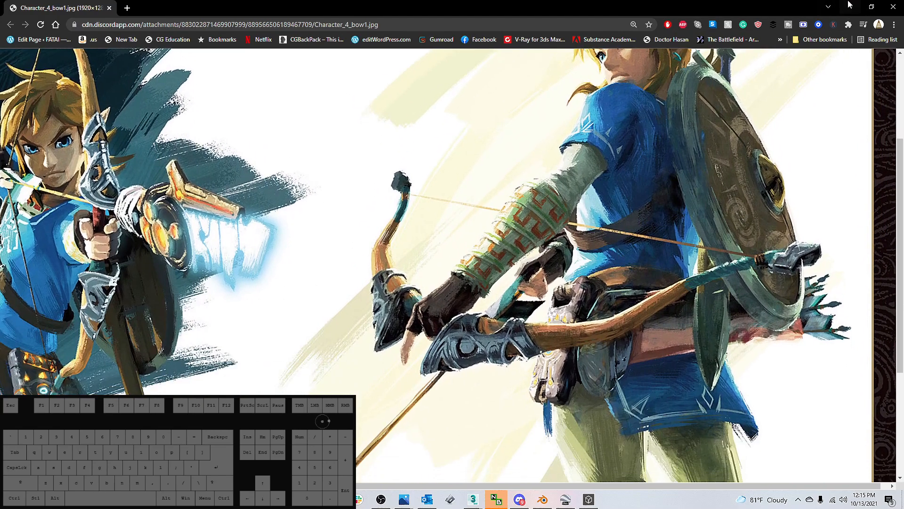
{"action": "left_click", "coordinate": [849, 5]}
Select the shield cylinder, open its parameters and turn on edged-face display in the Perspective view
{"action": "scroll", "coordinate": [416, 248], "scroll_direction": "down", "scroll_amount": 3}
{"action": "scroll", "coordinate": [417, 248], "scroll_direction": "up", "scroll_amount": 4}
{"action": "middle_click_drag", "start_coordinate": [417, 248], "coordinate": [399, 306]}
{"action": "scroll", "coordinate": [400, 306], "scroll_direction": "down", "scroll_amount": 3}
{"action": "left_click", "coordinate": [492, 171]}
{"action": "middle_click_drag", "start_coordinate": [493, 171], "coordinate": [553, 164], "text": "alt"}
{"action": "scroll", "coordinate": [472, 174], "scroll_direction": "up", "scroll_amount": 2}
{"action": "scroll", "coordinate": [553, 163], "scroll_direction": "down", "scroll_amount": 2}
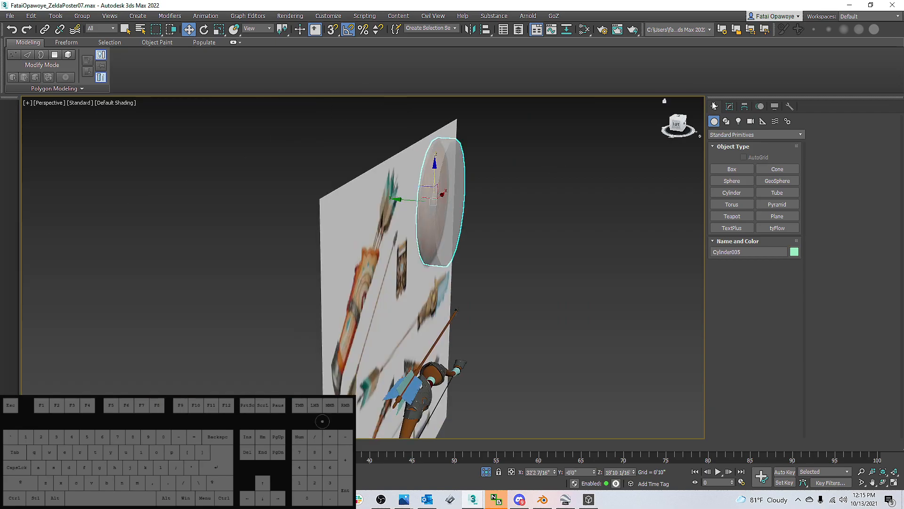
{"action": "left_click", "coordinate": [730, 107]}
{"action": "middle_click_drag", "start_coordinate": [463, 232], "coordinate": [438, 220], "text": "alt"}
{"action": "key", "text": "F3"}
{"action": "key", "text": "F3"}
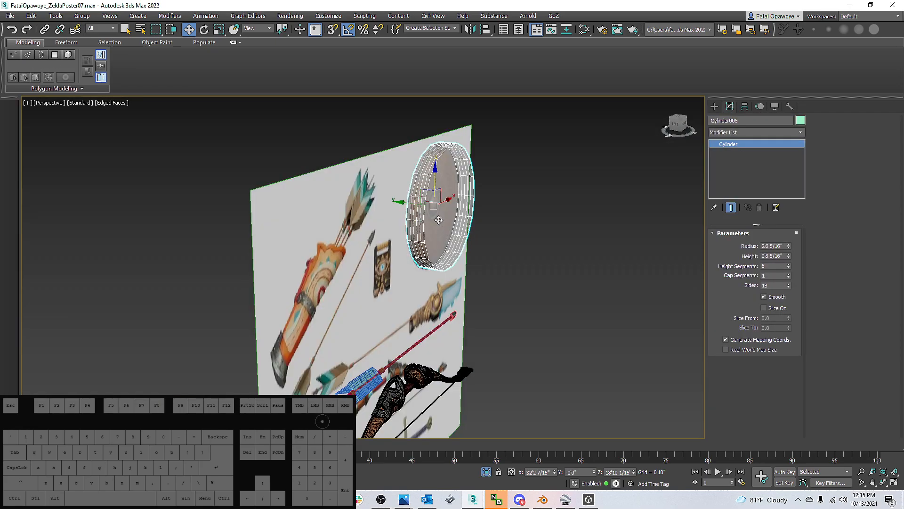
Set the shield cylinder's height segments to 1 and its sides to 20
{"action": "right_click", "coordinate": [789, 266]}
{"action": "scroll", "coordinate": [497, 164], "scroll_direction": "up", "scroll_amount": 5}
{"action": "scroll", "coordinate": [490, 167], "scroll_direction": "down", "scroll_amount": 3}
{"action": "middle_click_drag", "start_coordinate": [484, 169], "coordinate": [578, 202], "text": "alt"}
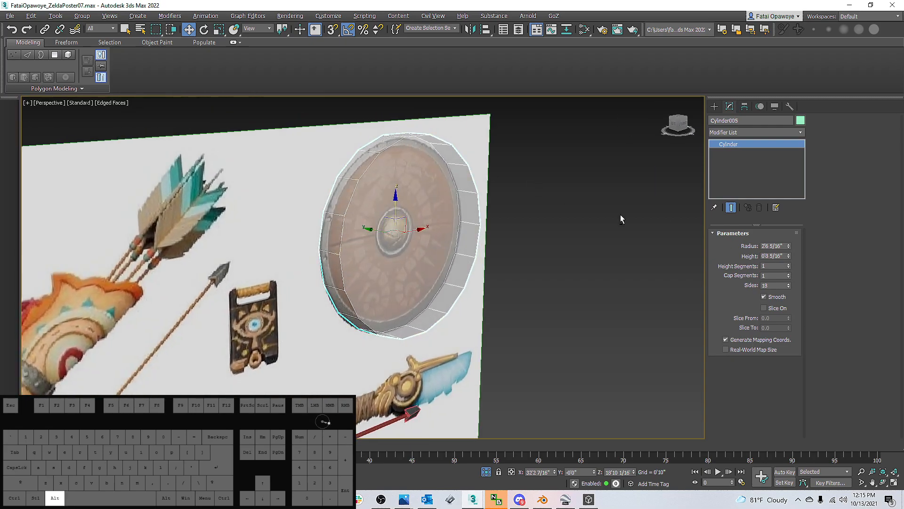
{"action": "middle_click_drag", "start_coordinate": [659, 254], "coordinate": [807, 285], "text": "alt"}
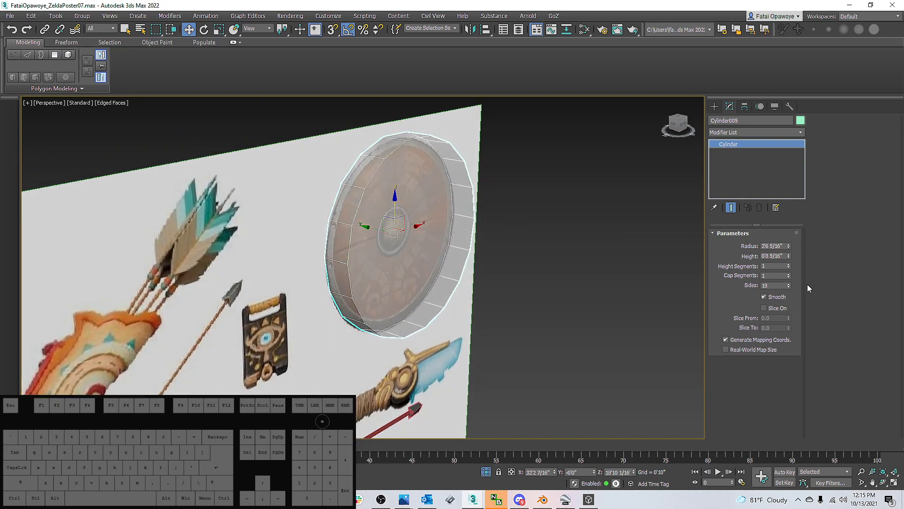
{"action": "left_click", "coordinate": [789, 284]}
{"action": "left_click", "coordinate": [788, 284]}
Add an Edit Poly modifier to the shield cylinder
{"action": "middle_click_drag", "start_coordinate": [426, 200], "coordinate": [473, 203], "text": "alt"}
{"action": "left_click", "coordinate": [763, 133]}
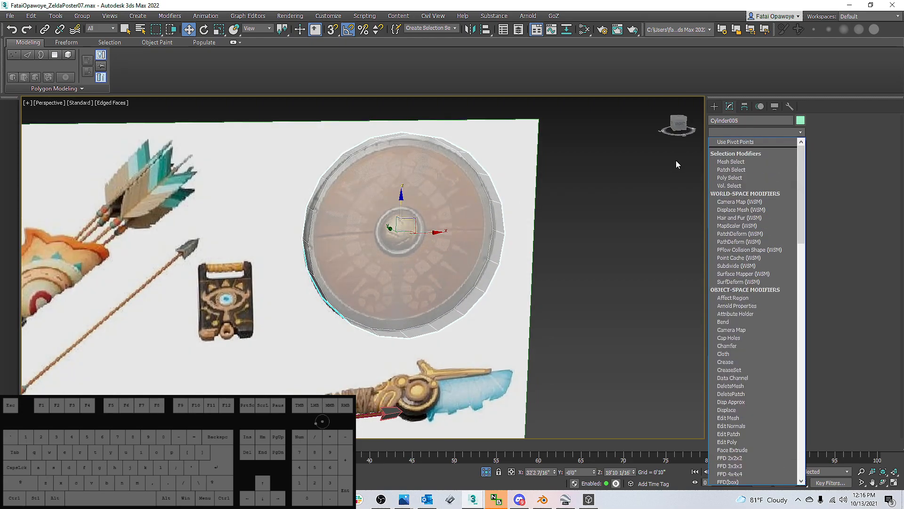
{"action": "key", "text": "e"}
{"action": "left_click", "coordinate": [733, 168]}
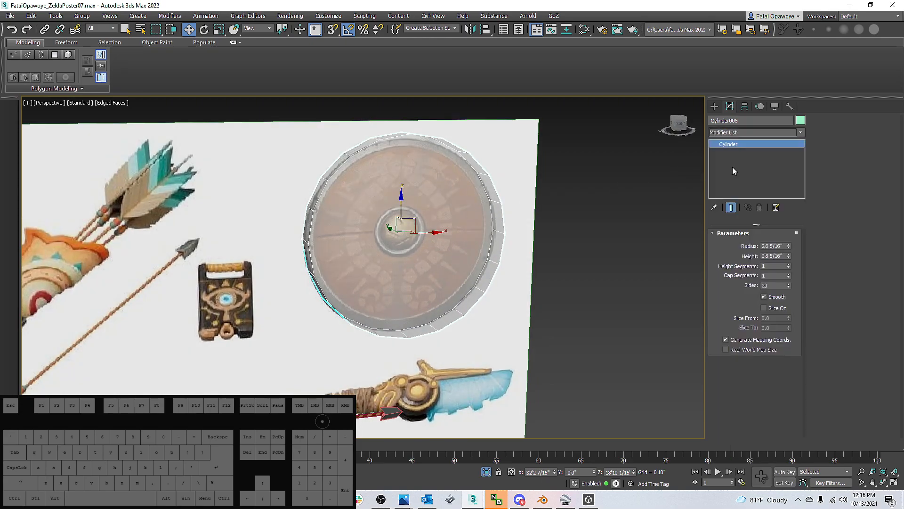
{"action": "middle_click_drag", "start_coordinate": [499, 185], "coordinate": [548, 197], "text": "alt"}
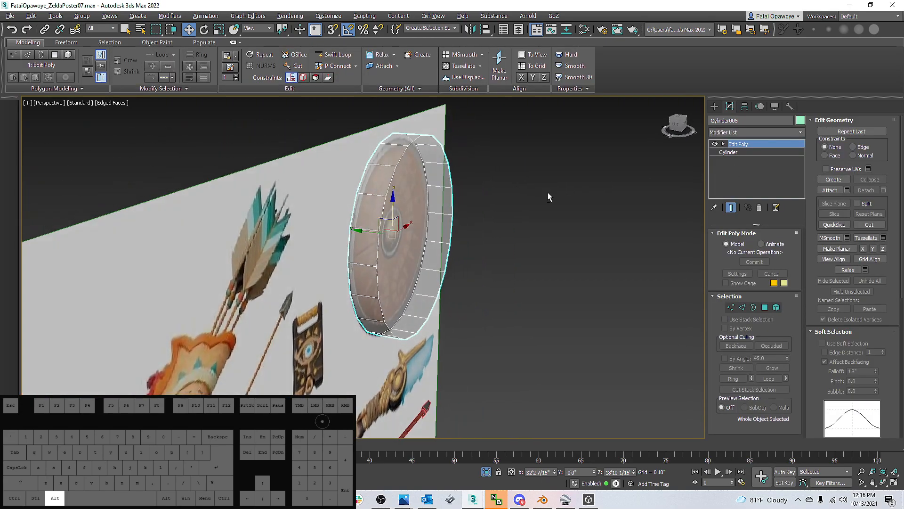
Select the cylinder's front cap polygon, move it back towards the poster to thin the shield, and scale it down slightly
{"action": "left_click", "coordinate": [765, 307]}
{"action": "left_click", "coordinate": [406, 227]}
{"action": "left_click_drag", "start_coordinate": [395, 236], "coordinate": [383, 234]}
{"action": "middle_click_drag", "start_coordinate": [383, 234], "coordinate": [417, 236]}
{"action": "key", "text": "r"}
{"action": "left_click_drag", "start_coordinate": [418, 237], "coordinate": [419, 240]}
{"action": "middle_click_drag", "start_coordinate": [418, 240], "coordinate": [400, 227], "text": "alt"}
{"action": "scroll", "coordinate": [404, 228], "scroll_direction": "up", "scroll_amount": 5}
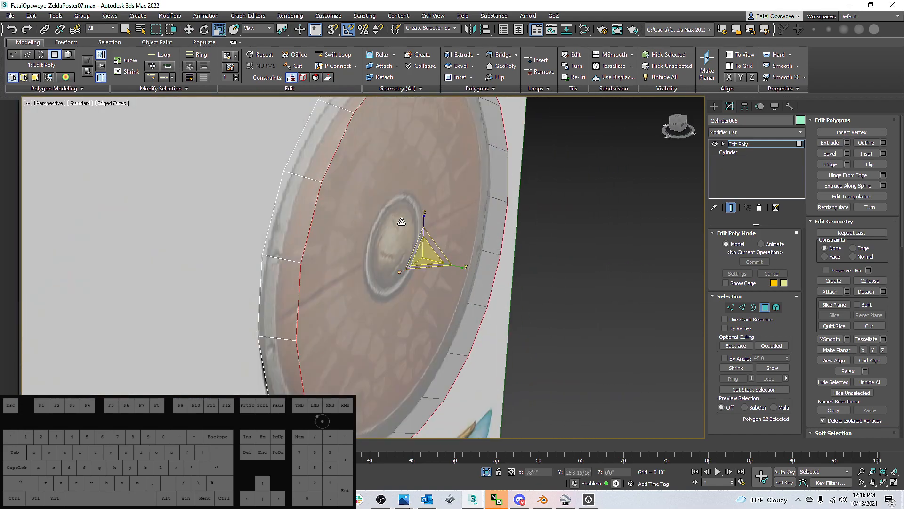
Inset the front cap polygon by scaling a copy inward to form the shield's rim
{"action": "scroll", "coordinate": [404, 228], "scroll_direction": "down", "scroll_amount": 6}
{"action": "key", "text": "w"}
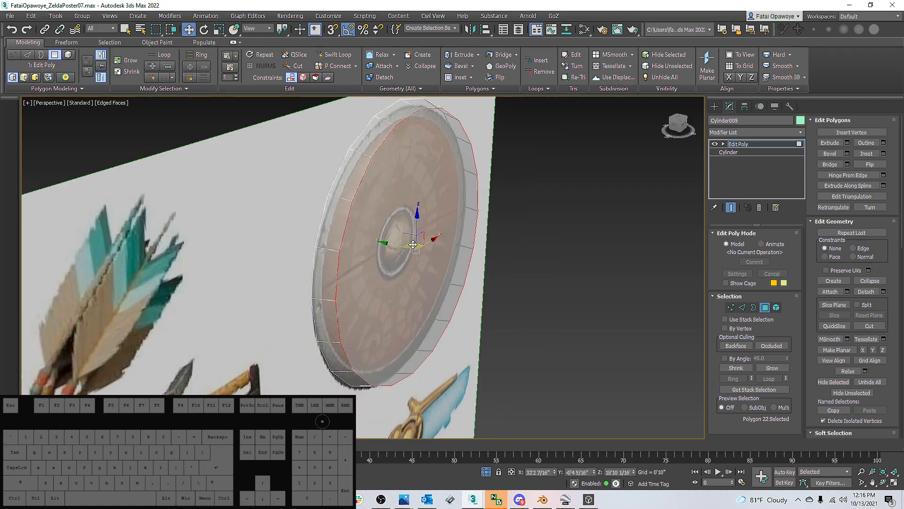
{"action": "scroll", "coordinate": [413, 244], "scroll_direction": "up", "scroll_amount": 3}
{"action": "key", "text": "r"}
{"action": "scroll", "coordinate": [407, 241], "scroll_direction": "down", "scroll_amount": 5}
{"action": "middle_click_drag", "start_coordinate": [407, 240], "coordinate": [402, 244], "text": "alt"}
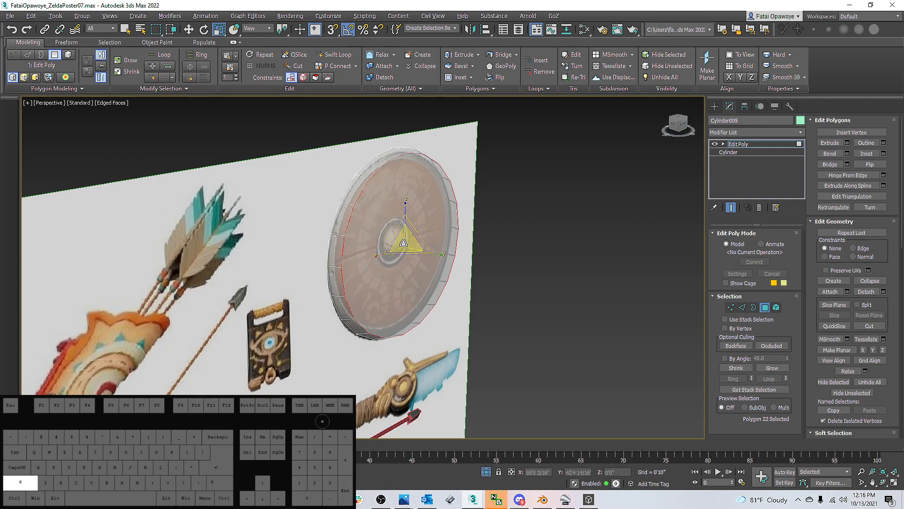
{"action": "left_click_drag", "start_coordinate": [403, 242], "coordinate": [405, 247]}
Turn on shaded display of selected faces and inspect the inset front face
{"action": "middle_click_drag", "start_coordinate": [405, 249], "coordinate": [359, 217], "text": "alt"}
{"action": "key", "text": "F2"}
{"action": "key", "text": "F2"}
{"action": "key", "text": "F2"}
{"action": "scroll", "coordinate": [398, 224], "scroll_direction": "up", "scroll_amount": 5}
{"action": "scroll", "coordinate": [395, 224], "scroll_direction": "down", "scroll_amount": 5}
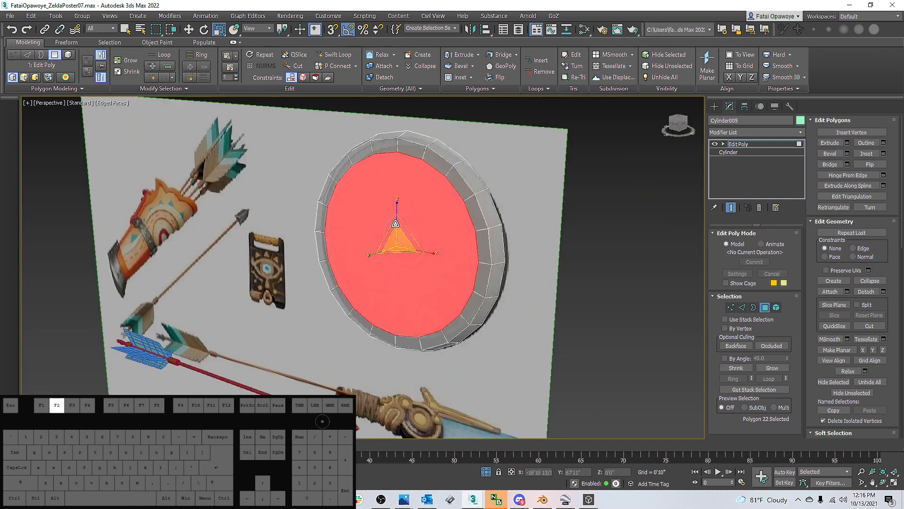
Push the inset front face back along Y into the shield, and fine-tune its depth slightly outward
{"action": "mouse_move", "coordinate": [395, 227]}
{"action": "middle_mouse_down", "text": "alt"}
{"action": "mouse_move", "coordinate": [377, 229]}
{"action": "mouse_move", "coordinate": [384, 240]}
{"action": "middle_mouse_up", "text": "alt"}
{"action": "key", "text": "w"}
{"action": "scroll", "coordinate": [384, 240], "scroll_direction": "up", "scroll_amount": 3}
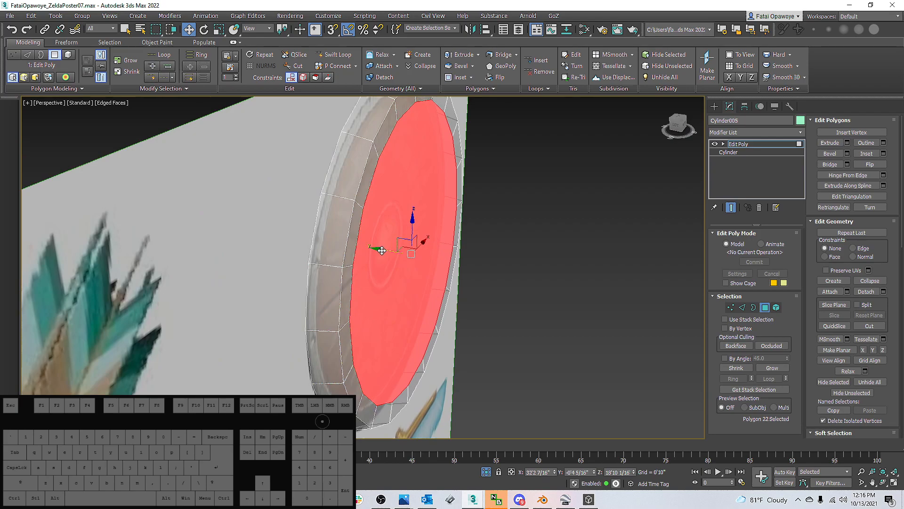
{"action": "left_click_drag", "start_coordinate": [387, 250], "coordinate": [374, 248]}
{"action": "middle_click_drag", "start_coordinate": [374, 248], "coordinate": [293, 224], "text": "alt"}
{"action": "scroll", "coordinate": [413, 258], "scroll_direction": "up", "scroll_amount": 5}
{"action": "left_click_drag", "start_coordinate": [459, 264], "coordinate": [452, 269]}
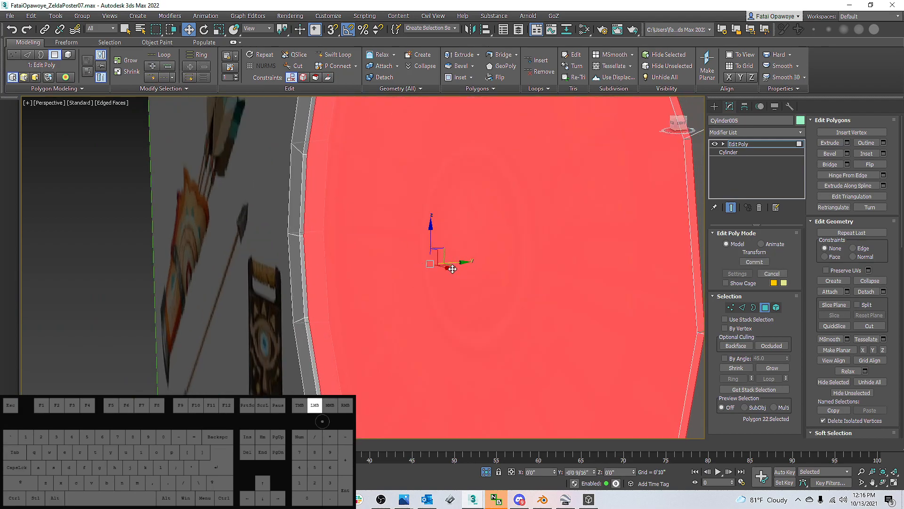
Select the shield's back cap polygon and inset it by scaling a copy inward to form a back rim
{"action": "scroll", "coordinate": [407, 248], "scroll_direction": "down", "scroll_amount": 5}
{"action": "middle_click_drag", "start_coordinate": [407, 248], "coordinate": [305, 268], "text": "alt"}
{"action": "middle_click_drag", "start_coordinate": [429, 228], "coordinate": [420, 200], "text": "alt"}
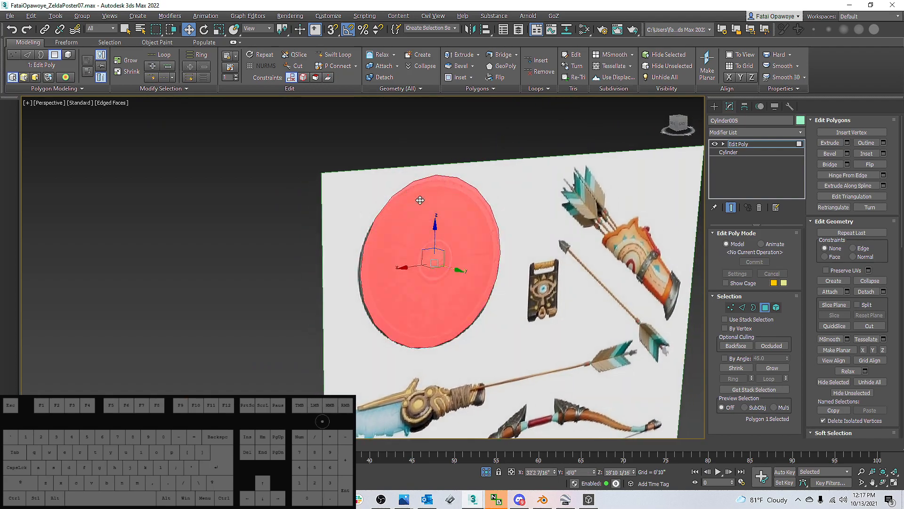
{"action": "key", "text": "r"}
{"action": "left_click_drag", "start_coordinate": [429, 256], "coordinate": [432, 261]}
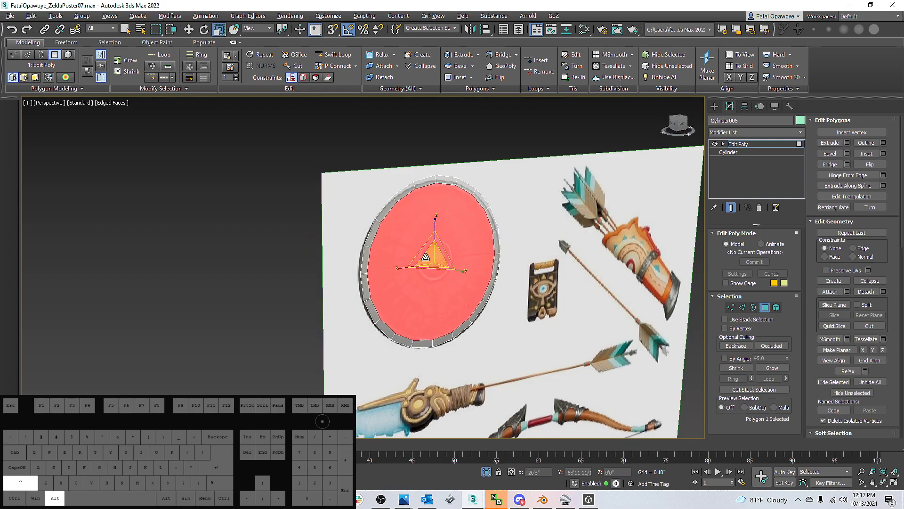
Push a copy of the inset back face along Y into the shield to recess it, and fine-tune its depth
{"action": "middle_click_drag", "start_coordinate": [411, 252], "coordinate": [425, 253], "text": "alt"}
{"action": "scroll", "coordinate": [424, 253], "scroll_direction": "up", "scroll_amount": 4}
{"action": "key", "text": "w"}
{"action": "middle_click_drag", "start_coordinate": [443, 294], "coordinate": [473, 293], "text": "alt"}
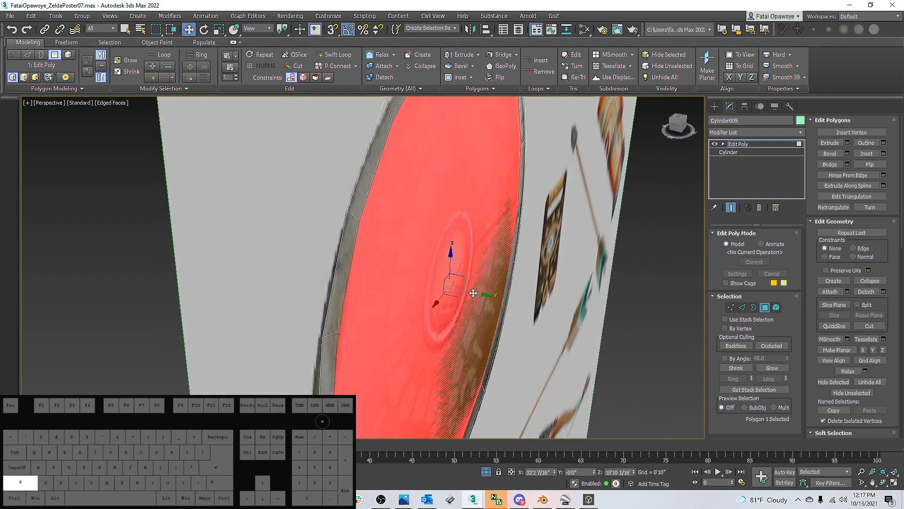
{"action": "left_click_drag", "start_coordinate": [473, 293], "coordinate": [464, 294], "text": "shift"}
{"action": "middle_click_drag", "start_coordinate": [464, 294], "coordinate": [482, 303], "text": "alt"}
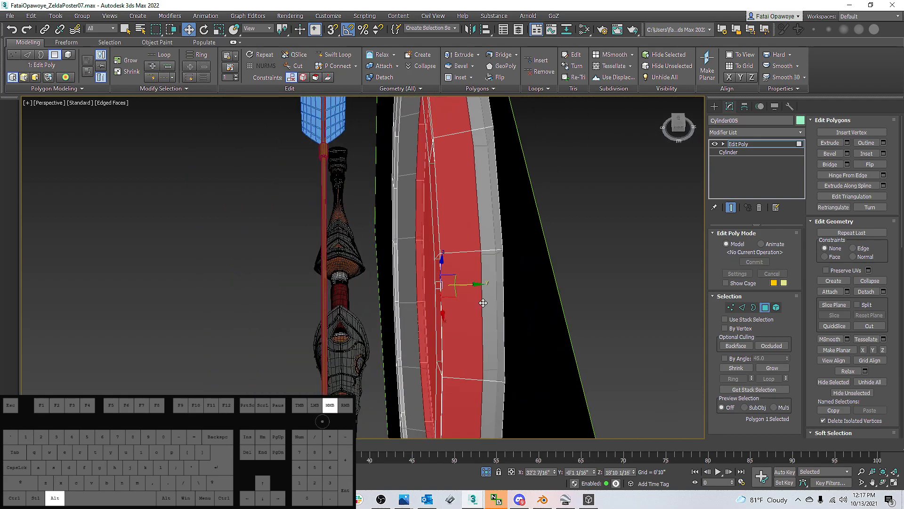
{"action": "left_click_drag", "start_coordinate": [473, 284], "coordinate": [479, 288]}
Select the recessed front polygons of the shield and detach them as a separate object, with Detach As Clone off
{"action": "scroll", "coordinate": [479, 288], "scroll_direction": "down", "scroll_amount": 5}
{"action": "middle_click_drag", "start_coordinate": [479, 287], "coordinate": [597, 230], "text": "alt"}
{"action": "scroll", "coordinate": [465, 234], "scroll_direction": "up", "scroll_amount": 4}
{"action": "middle_click_drag", "start_coordinate": [464, 235], "coordinate": [442, 223]}
{"action": "scroll", "coordinate": [426, 198], "scroll_direction": "down", "scroll_amount": 4}
{"action": "left_click", "coordinate": [406, 220]}
{"action": "scroll", "coordinate": [394, 233], "scroll_direction": "up", "scroll_amount": 4}
{"action": "middle_click_drag", "start_coordinate": [394, 237], "coordinate": [423, 215], "text": "alt"}
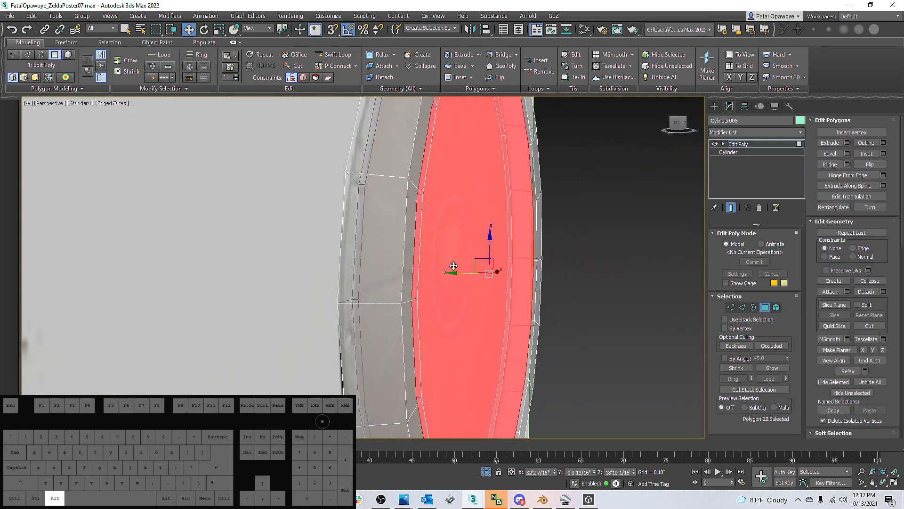
{"action": "mouse_move", "coordinate": [458, 265]}
{"action": "middle_mouse_down", "text": "alt"}
{"action": "mouse_move", "coordinate": [440, 263]}
{"action": "mouse_move", "coordinate": [430, 246]}
{"action": "mouse_move", "coordinate": [455, 270]}
{"action": "middle_mouse_up", "text": "alt"}
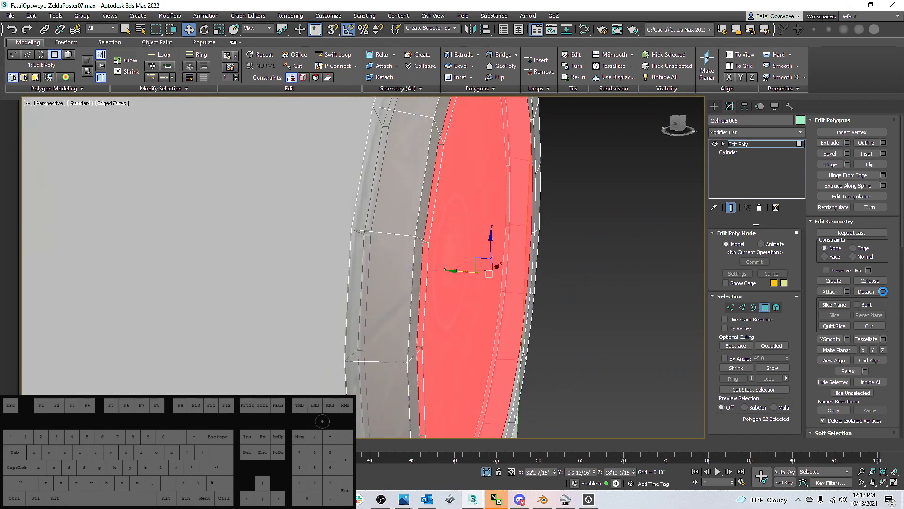
{"action": "left_click", "coordinate": [883, 291]}
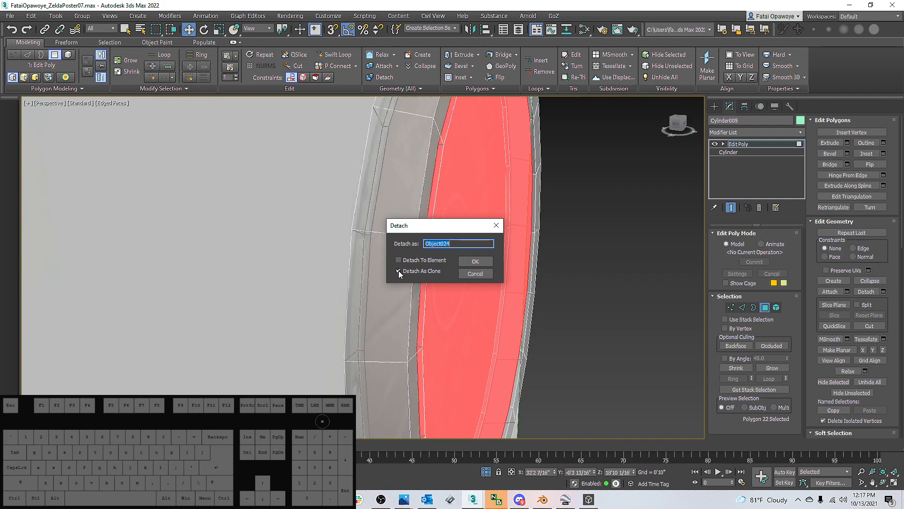
{"action": "left_click", "coordinate": [402, 271]}
{"action": "left_click", "coordinate": [492, 261]}
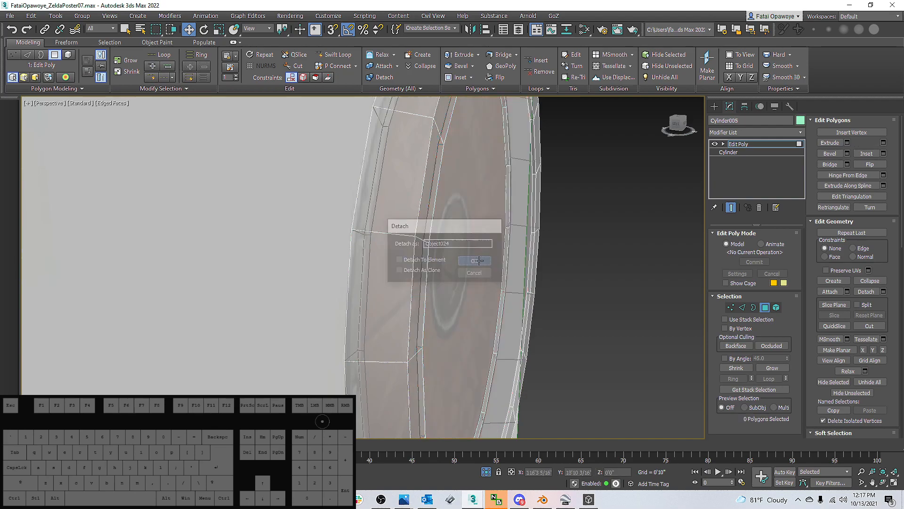
Turn off the see-through display of the shield parts, and select the detached front disc for modification
{"action": "left_click", "coordinate": [713, 106]}
{"action": "middle_click_drag", "start_coordinate": [513, 188], "coordinate": [434, 202], "text": "alt"}
{"action": "scroll", "coordinate": [399, 200], "scroll_direction": "down", "scroll_amount": 3}
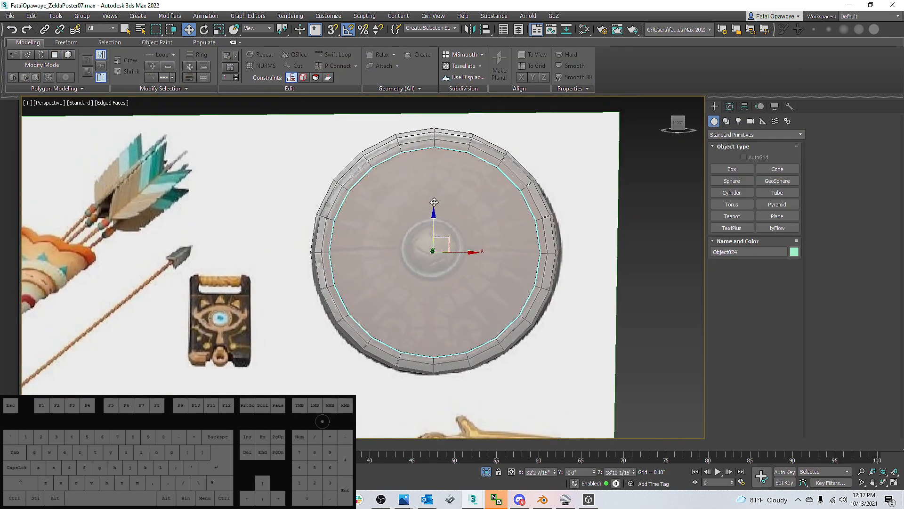
{"action": "left_click", "coordinate": [521, 176]}
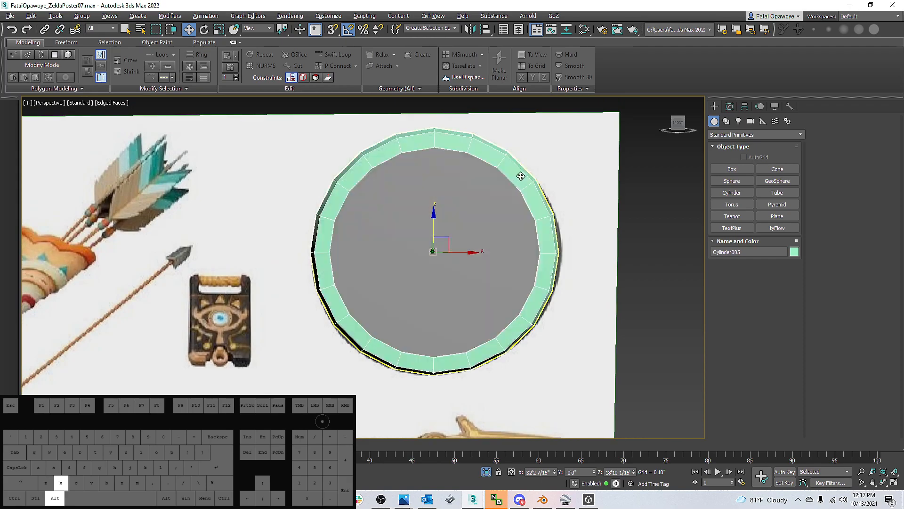
{"action": "middle_click_drag", "start_coordinate": [477, 198], "coordinate": [556, 188], "text": "alt"}
{"action": "left_click", "coordinate": [474, 195]}
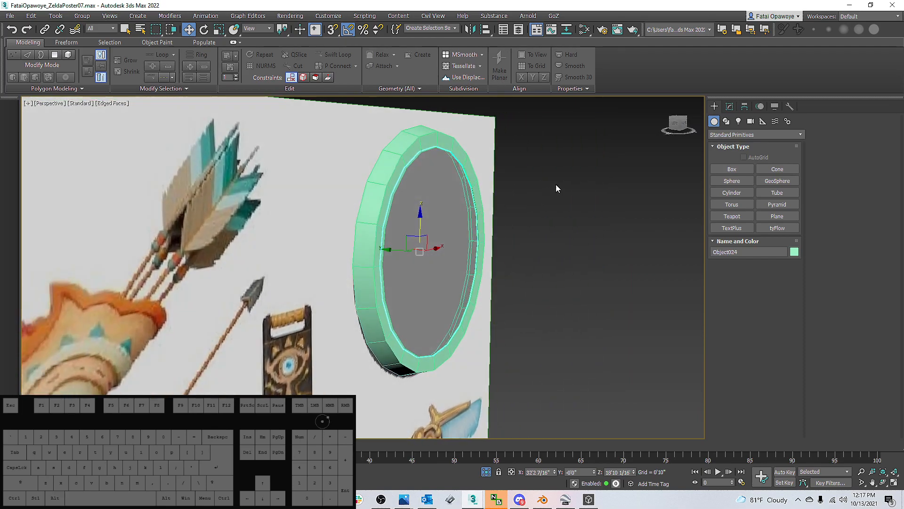
{"action": "left_click", "coordinate": [730, 106]}
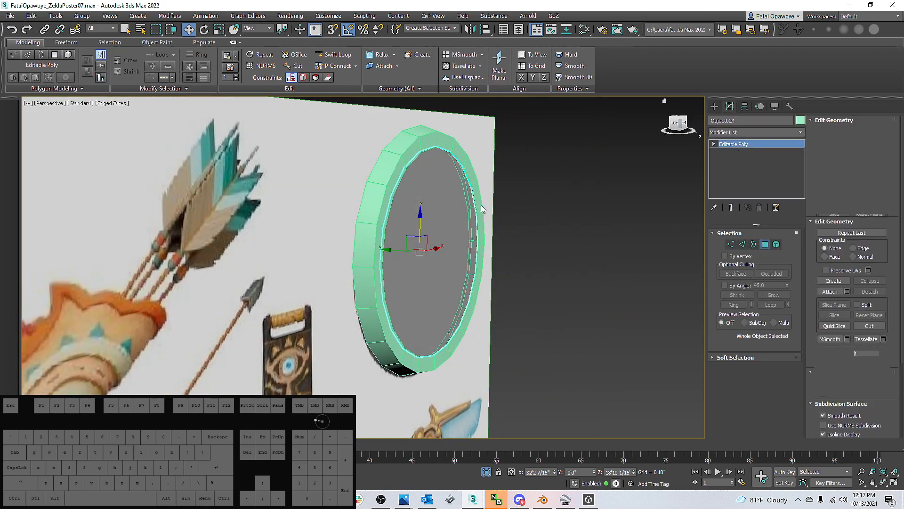
Select the detached disc's polygon and inset it by 0'2 15/16"
{"action": "middle_click_drag", "start_coordinate": [436, 204], "coordinate": [438, 226], "text": "alt"}
{"action": "scroll", "coordinate": [410, 220], "scroll_direction": "up", "scroll_amount": 2}
{"action": "key", "text": "r"}
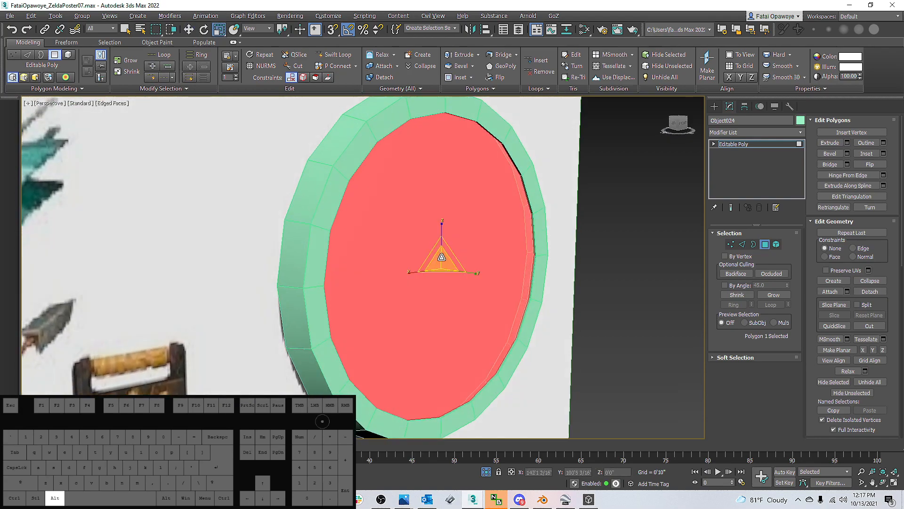
{"action": "right_click", "coordinate": [450, 256]}
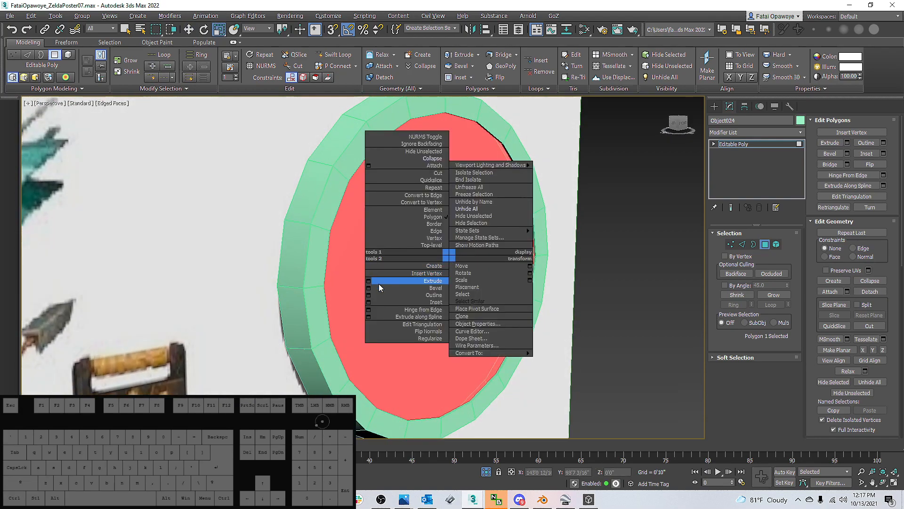
{"action": "left_click", "coordinate": [372, 302]}
{"action": "left_click_drag", "start_coordinate": [371, 289], "coordinate": [371, 278]}
{"action": "middle_click_drag", "start_coordinate": [476, 240], "coordinate": [388, 257], "text": "alt"}
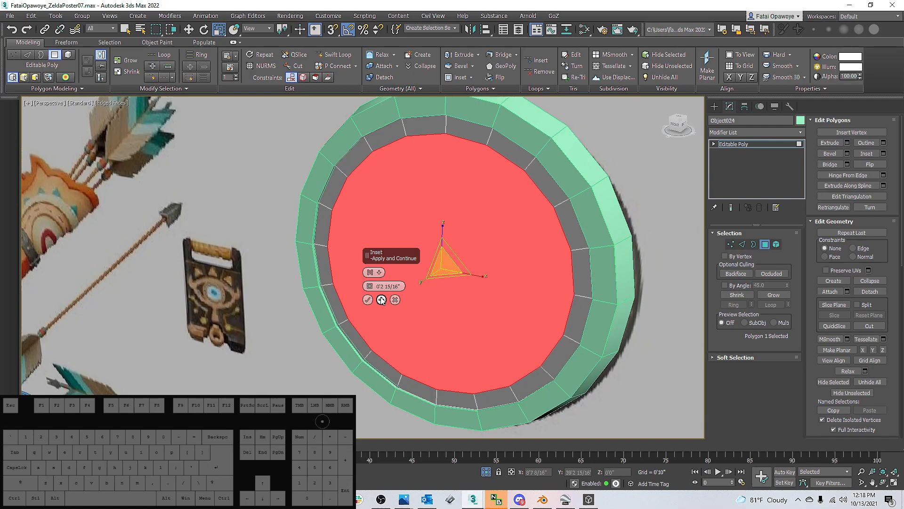
Repeat the same inset toward the disc's centre until there are five concentric rings, and accept it
{"action": "left_click", "coordinate": [382, 300]}
{"action": "left_click", "coordinate": [381, 300]}
{"action": "left_click", "coordinate": [382, 300]}
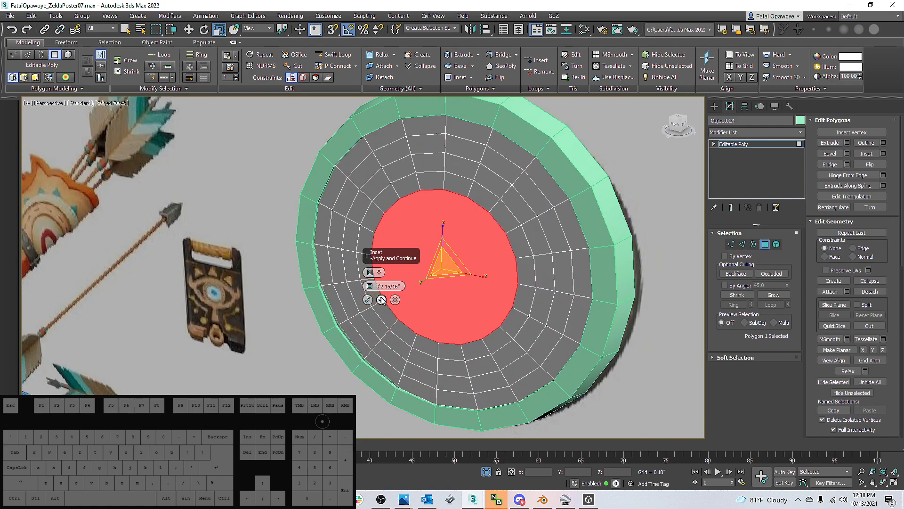
{"action": "left_click", "coordinate": [382, 300]}
{"action": "middle_click_drag", "start_coordinate": [381, 300], "coordinate": [462, 267], "text": "alt"}
{"action": "left_click", "coordinate": [368, 300]}
{"action": "middle_click_drag", "start_coordinate": [368, 300], "coordinate": [332, 285], "text": "alt"}
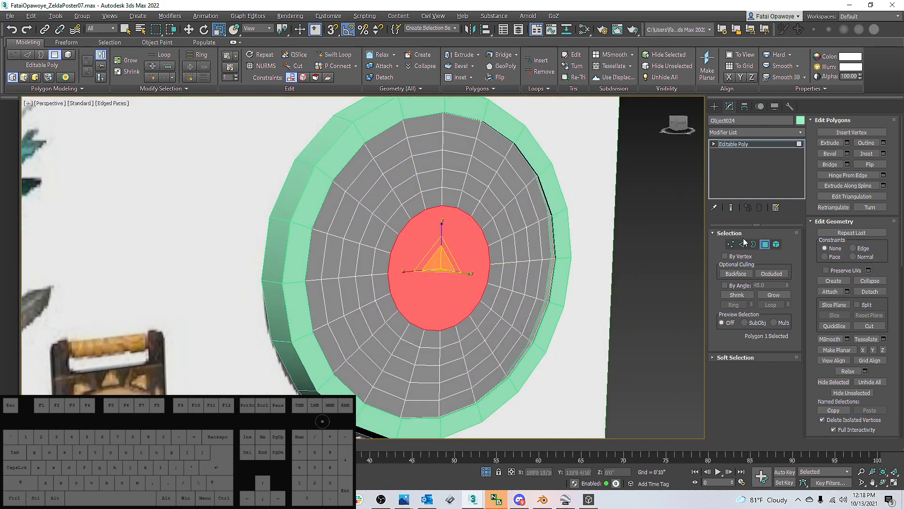
Try to dome the disc by converting the centre polygon to a vertex selection, growing it and moving it along Y
{"action": "left_click", "coordinate": [731, 244], "text": "ctrl"}
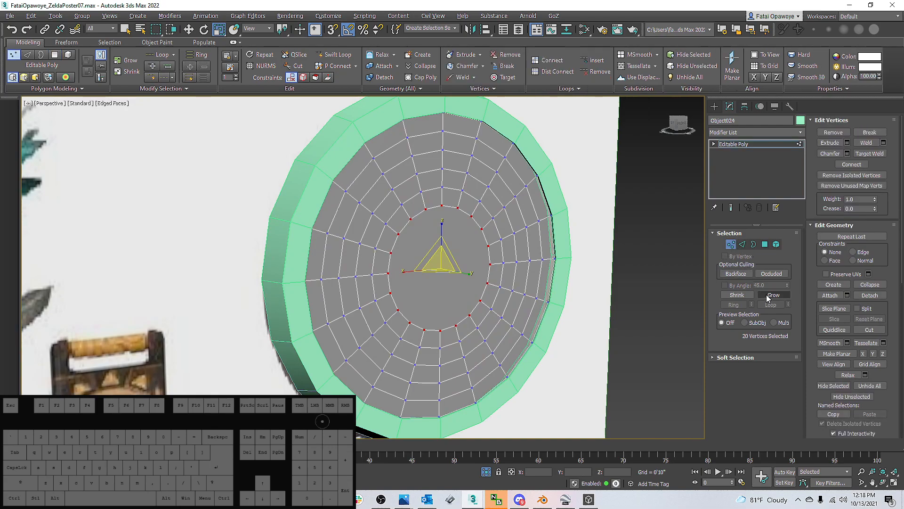
{"action": "middle_click_drag", "start_coordinate": [527, 218], "coordinate": [567, 236], "text": "alt"}
{"action": "key", "text": "w"}
{"action": "left_click", "coordinate": [420, 255]}
{"action": "key", "text": "ctrl+z"}
{"action": "left_click_drag", "start_coordinate": [417, 260], "coordinate": [426, 261]}
{"action": "middle_click_drag", "start_coordinate": [426, 261], "coordinate": [634, 260], "text": "alt"}
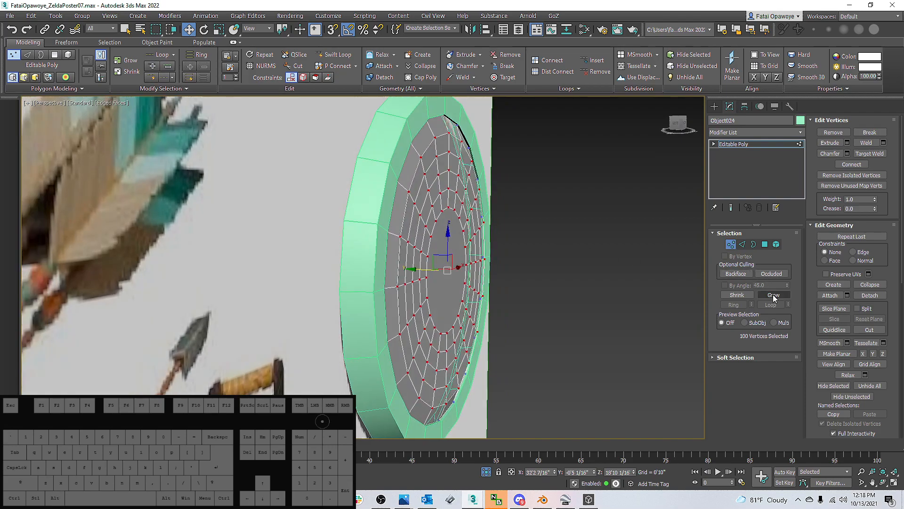
{"action": "key", "text": "ctrl+z"}
Add an FFD 4x4x4 modifier to the detached front disc
{"action": "middle_click_drag", "start_coordinate": [789, 135], "coordinate": [824, 141], "text": "alt"}
{"action": "mouse_move", "coordinate": [736, 147]}
{"action": "middle_mouse_down", "text": "alt"}
{"action": "mouse_move", "coordinate": [575, 172]}
{"action": "mouse_move", "coordinate": [575, 163]}
{"action": "middle_mouse_up", "text": "alt"}
{"action": "left_click", "coordinate": [798, 134]}
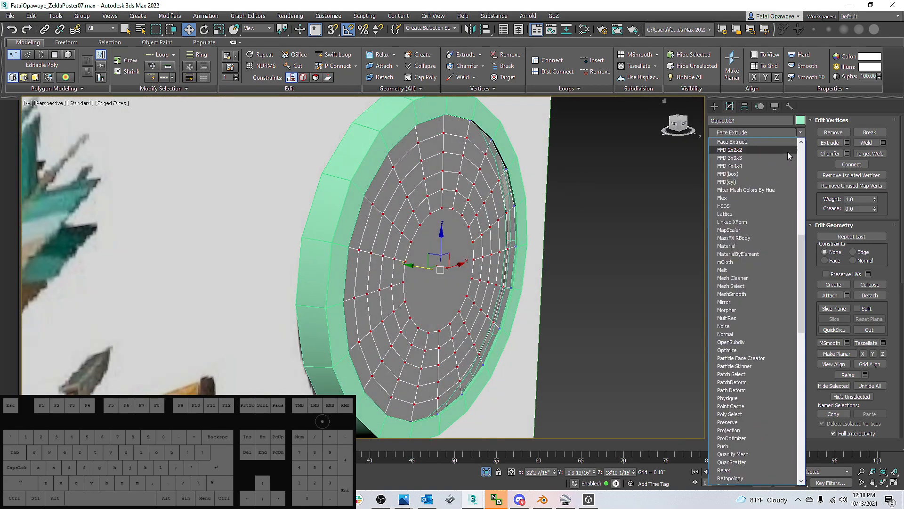
{"action": "left_click", "coordinate": [748, 163]}
{"action": "middle_click_drag", "start_coordinate": [620, 180], "coordinate": [518, 311], "text": "alt"}
Try to dome the disc by moving the central FFD lattice control points along Y
{"action": "left_click", "coordinate": [477, 231]}
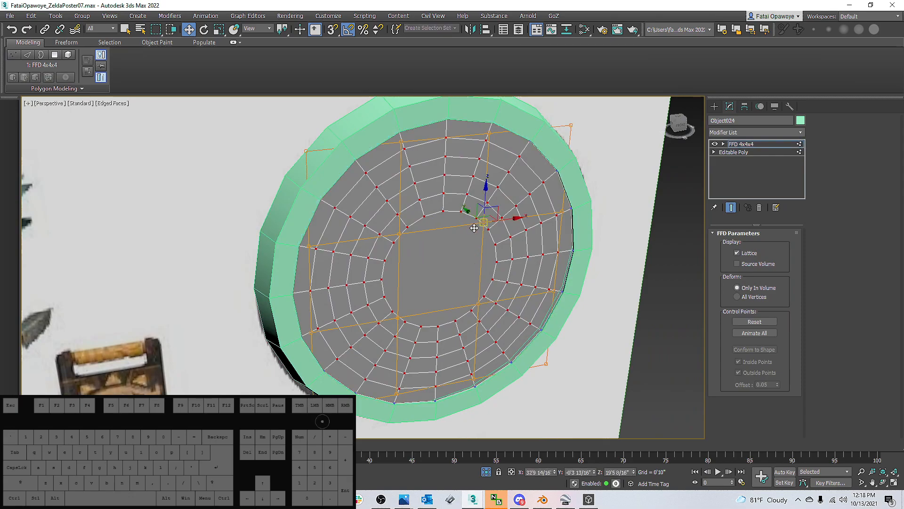
{"action": "middle_click_drag", "start_coordinate": [401, 232], "coordinate": [419, 265], "text": "alt"}
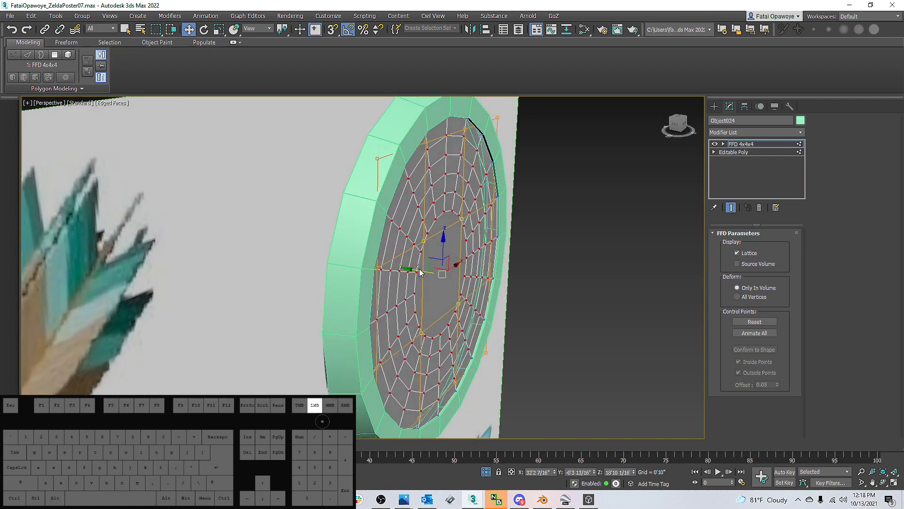
{"action": "middle_click_drag", "start_coordinate": [427, 228], "coordinate": [410, 199], "text": "alt"}
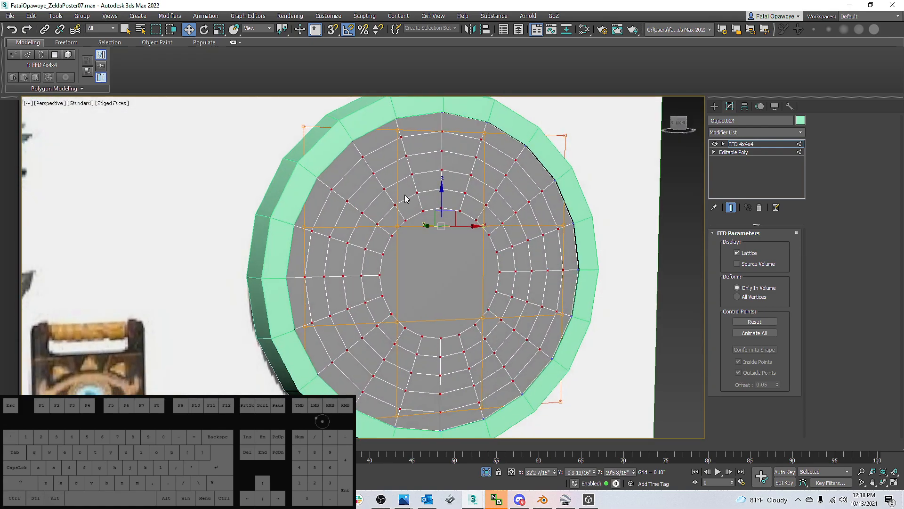
{"action": "left_click_drag", "start_coordinate": [510, 324], "coordinate": [510, 325]}
{"action": "middle_click_drag", "start_coordinate": [511, 324], "coordinate": [440, 260], "text": "alt"}
{"action": "left_click_drag", "start_coordinate": [417, 265], "coordinate": [476, 254]}
{"action": "key", "text": "ctrl+z"}
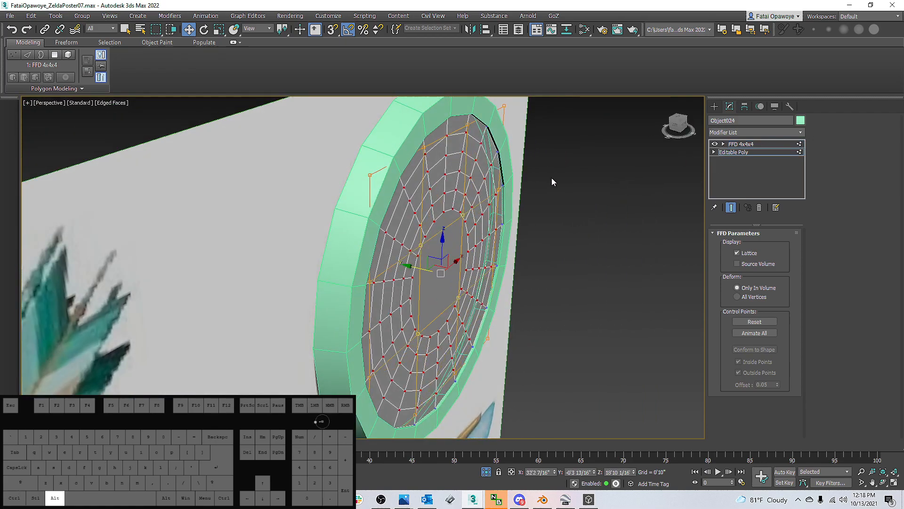
Leave the vertex level of the disc's base Editable Poly and return to the FFD 4x4x4 modifier
{"action": "left_click", "coordinate": [734, 152]}
{"action": "middle_click_drag", "start_coordinate": [650, 207], "coordinate": [728, 234], "text": "alt"}
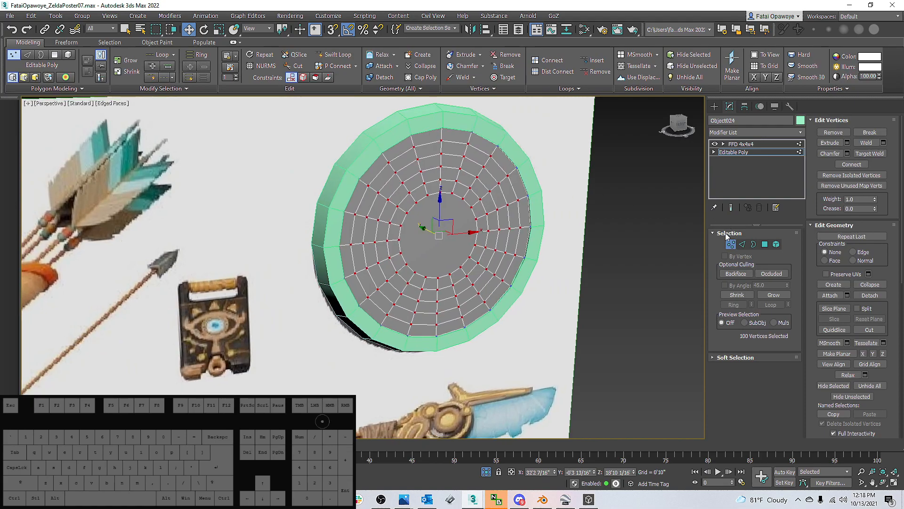
{"action": "left_click", "coordinate": [731, 244]}
{"action": "left_click", "coordinate": [741, 143]}
{"action": "middle_click_drag", "start_coordinate": [542, 179], "coordinate": [622, 160], "text": "alt"}
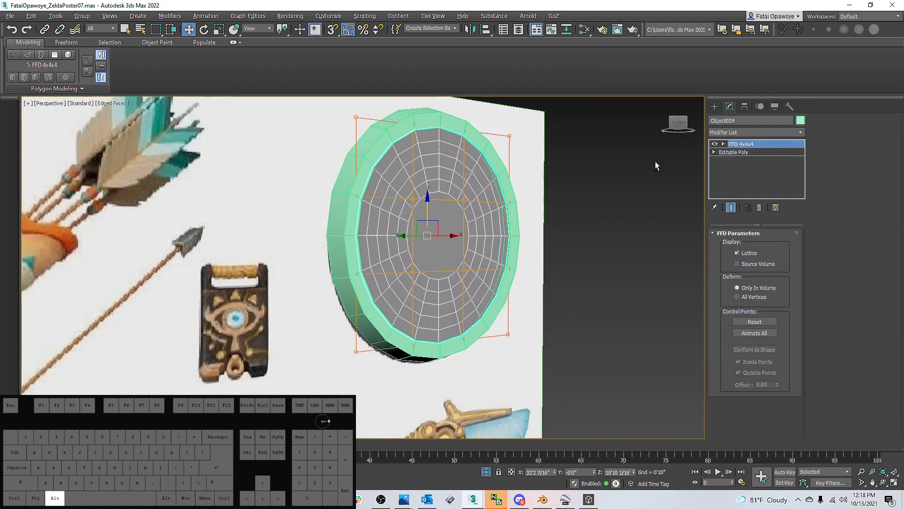
Go back to the disc's base Editable Poly, check its outer border, and select the centre polygon
{"action": "left_click", "coordinate": [749, 153]}
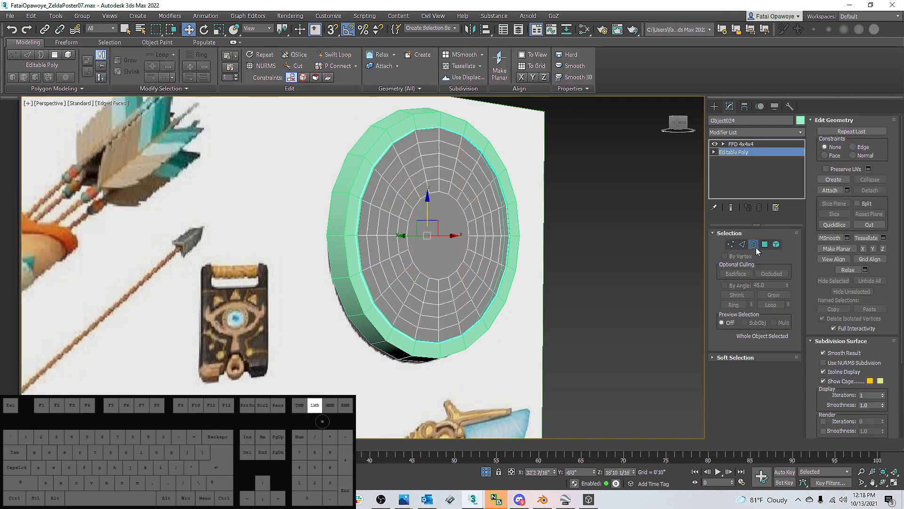
{"action": "left_click", "coordinate": [754, 245]}
{"action": "left_click", "coordinate": [504, 195]}
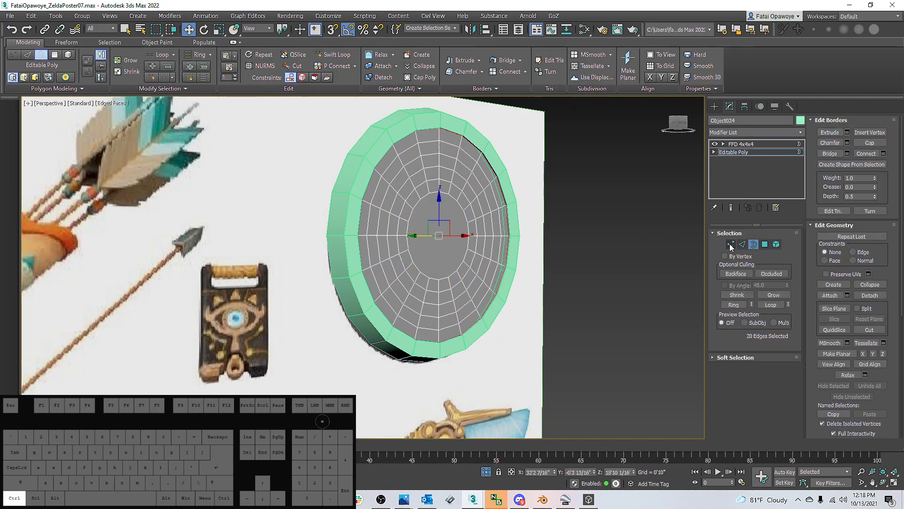
{"action": "left_click", "coordinate": [765, 244]}
{"action": "left_click", "coordinate": [449, 222]}
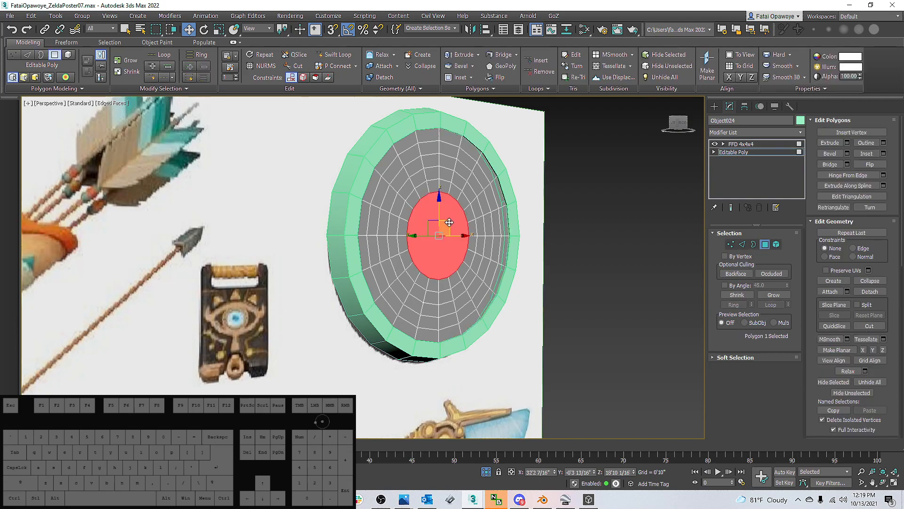
{"action": "middle_click_drag", "start_coordinate": [444, 223], "coordinate": [485, 221], "text": "alt"}
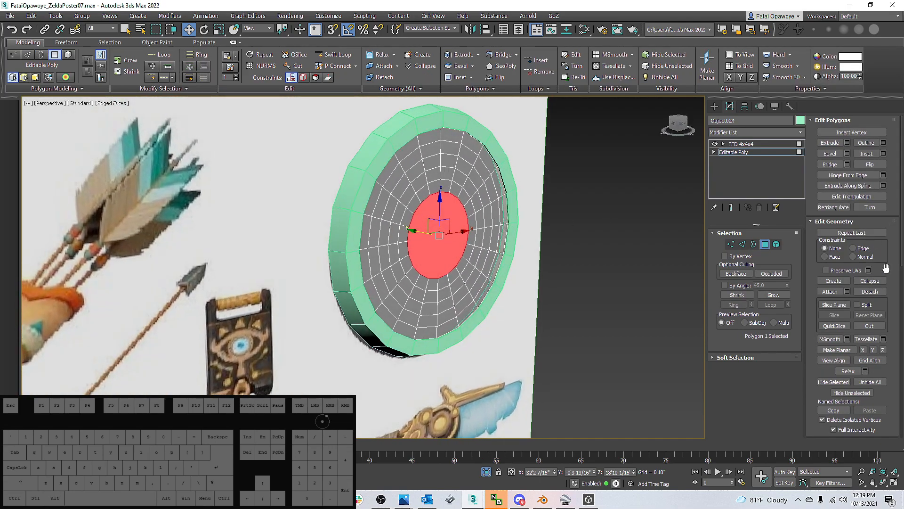
Try selecting the disc's polygons by material ID 1, and return to the centre polygon alone
{"action": "scroll", "coordinate": [865, 317], "scroll_direction": "down", "scroll_amount": 5}
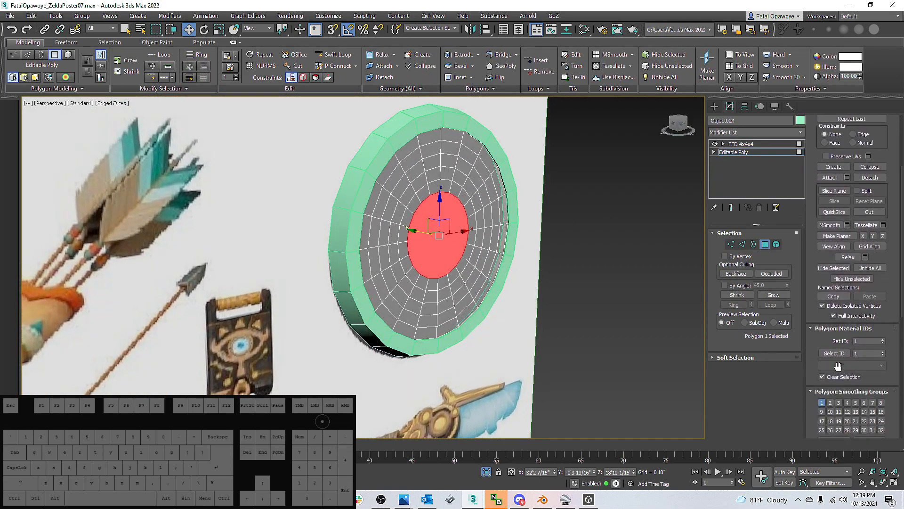
{"action": "left_click", "coordinate": [823, 353]}
{"action": "scroll", "coordinate": [829, 348], "scroll_direction": "down", "scroll_amount": 1}
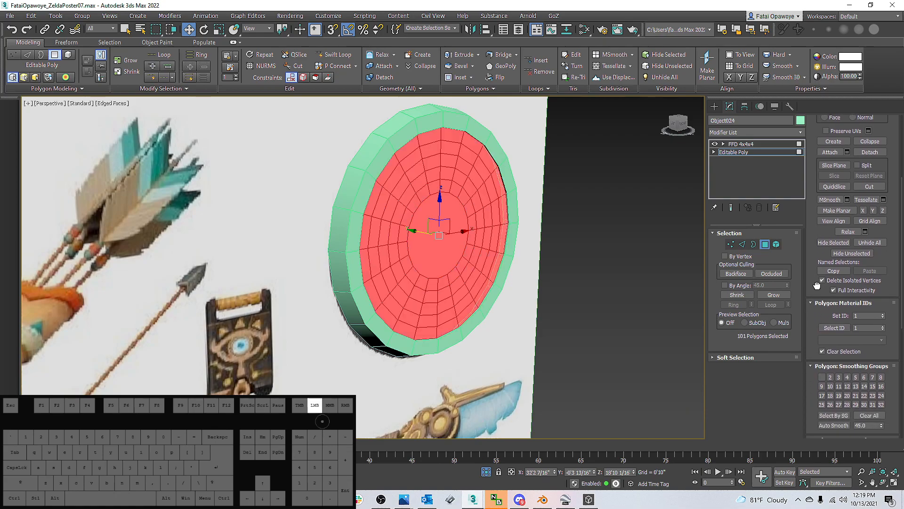
{"action": "left_click", "coordinate": [428, 223]}
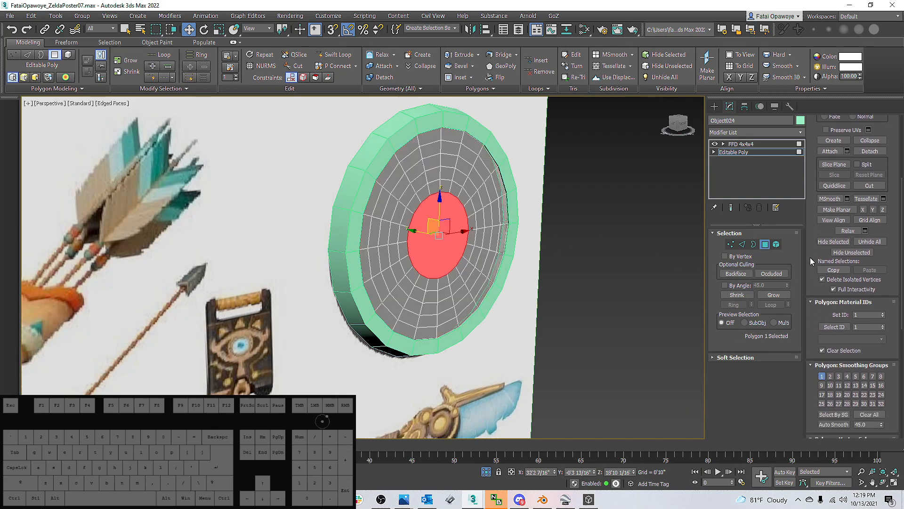
Turn on soft selection and pull the disc's centre polygon outward along Y to form a dome
{"action": "scroll", "coordinate": [753, 367], "scroll_direction": "up", "scroll_amount": 5}
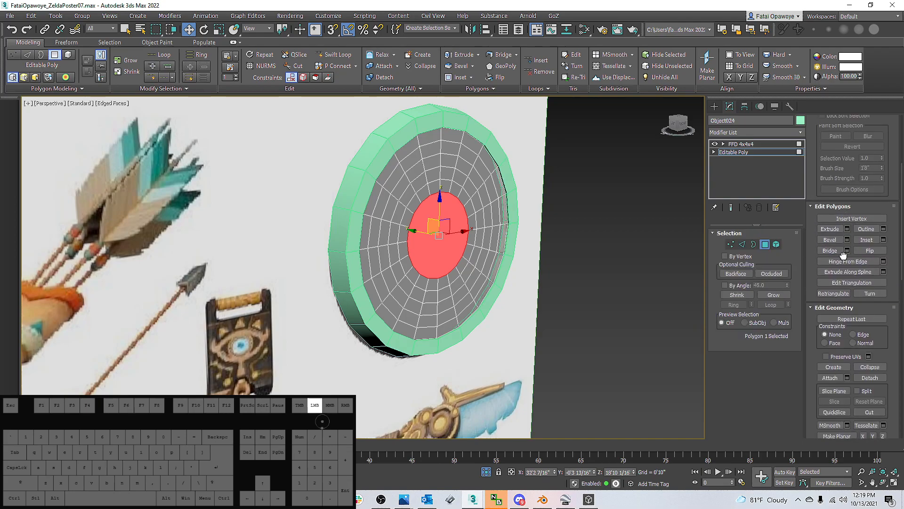
{"action": "scroll", "coordinate": [844, 181], "scroll_direction": "up", "scroll_amount": 3}
{"action": "left_click", "coordinate": [823, 132]}
{"action": "middle_click_drag", "start_coordinate": [439, 196], "coordinate": [404, 228], "text": "alt"}
{"action": "left_click_drag", "start_coordinate": [414, 230], "coordinate": [490, 234]}
{"action": "middle_click_drag", "start_coordinate": [490, 231], "coordinate": [511, 231], "text": "alt"}
Leave polygon editing, inspect the domed disc within its rim, and make both parts see-through over the poster
{"action": "left_click", "coordinate": [714, 107]}
{"action": "middle_click_drag", "start_coordinate": [633, 117], "coordinate": [430, 207], "text": "alt"}
{"action": "scroll", "coordinate": [426, 238], "scroll_direction": "up", "scroll_amount": 2}
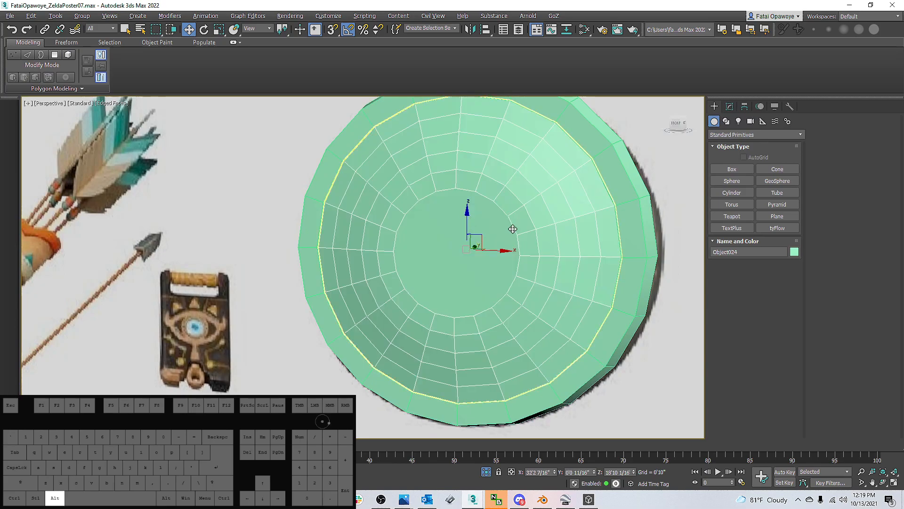
{"action": "mouse_move", "coordinate": [521, 224]}
{"action": "middle_mouse_down", "text": "alt"}
{"action": "mouse_move", "coordinate": [532, 250]}
{"action": "mouse_move", "coordinate": [414, 207]}
{"action": "mouse_move", "coordinate": [522, 186]}
{"action": "mouse_move", "coordinate": [605, 104]}
{"action": "mouse_move", "coordinate": [621, 188]}
{"action": "middle_mouse_up", "text": "alt"}
{"action": "left_click", "coordinate": [422, 187]}
{"action": "left_click", "coordinate": [605, 105]}
{"action": "key", "text": "alt+x"}
{"action": "scroll", "coordinate": [621, 188], "scroll_direction": "up", "scroll_amount": 2}
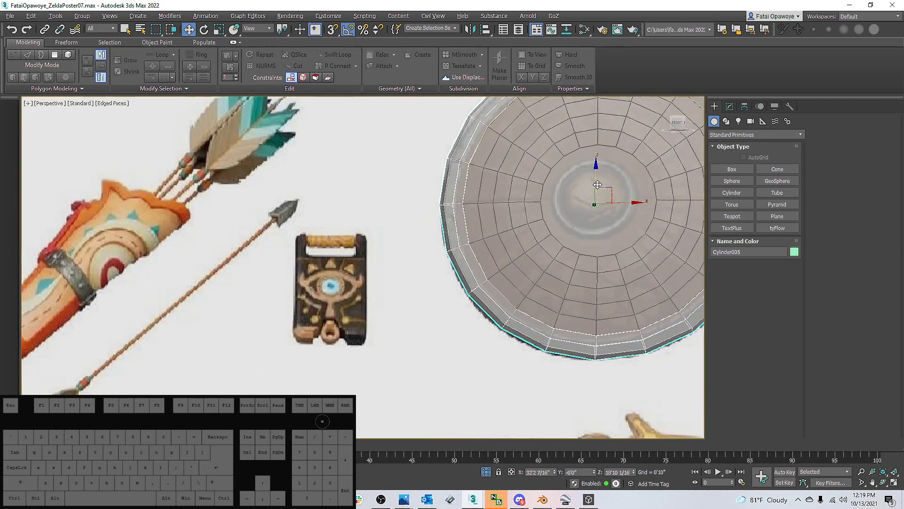
Select the domed disc and frame the whole shield in the front view
{"action": "left_click", "coordinate": [605, 184]}
{"action": "key", "text": "f"}
{"action": "key", "text": "z"}
{"action": "scroll", "coordinate": [575, 184], "scroll_direction": "down", "scroll_amount": 2}
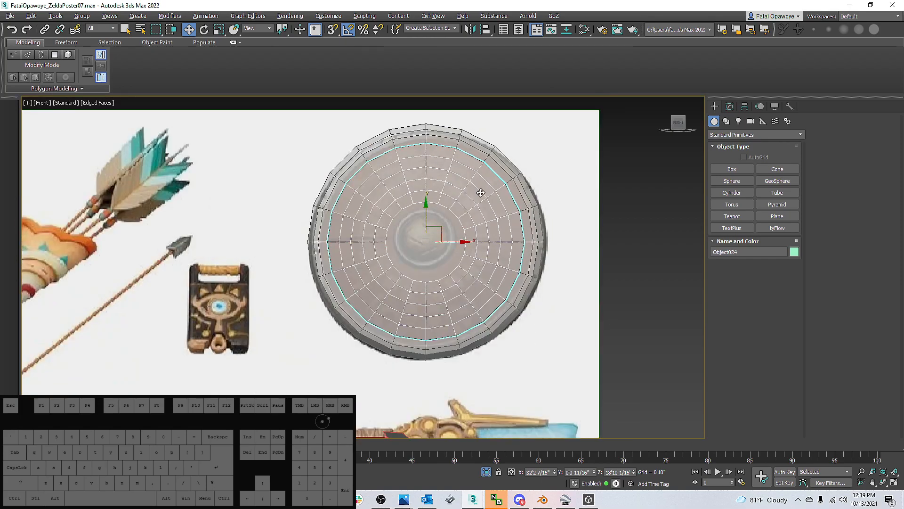
Inset the disc's centre polygon by 0'2 15/16" in the Editable Poly level beneath the FFD modifier
{"action": "left_click", "coordinate": [730, 107]}
{"action": "left_click", "coordinate": [747, 151]}
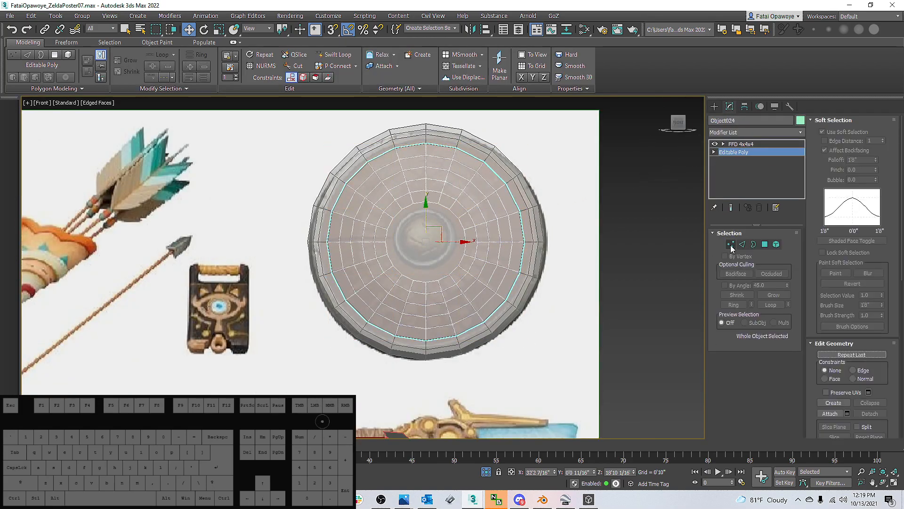
{"action": "left_click", "coordinate": [764, 244]}
{"action": "left_click", "coordinate": [429, 238]}
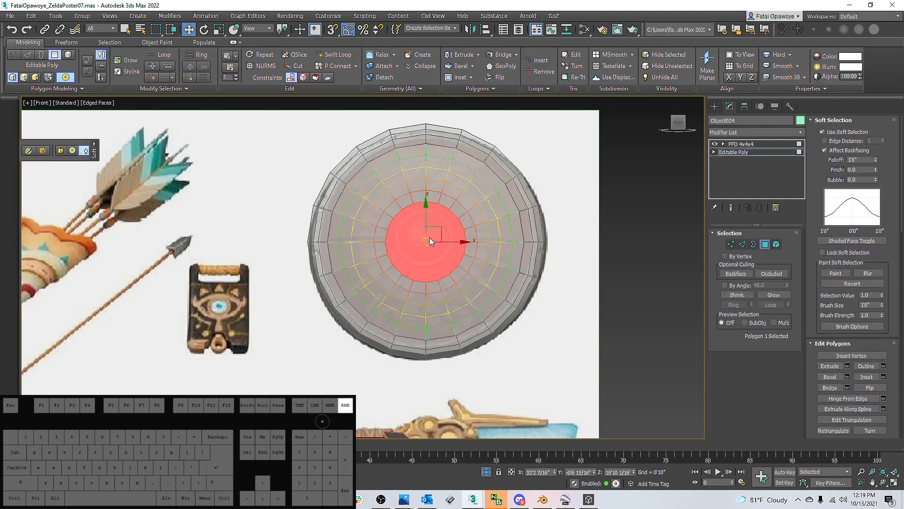
{"action": "right_click", "coordinate": [429, 239]}
{"action": "left_click", "coordinate": [348, 283]}
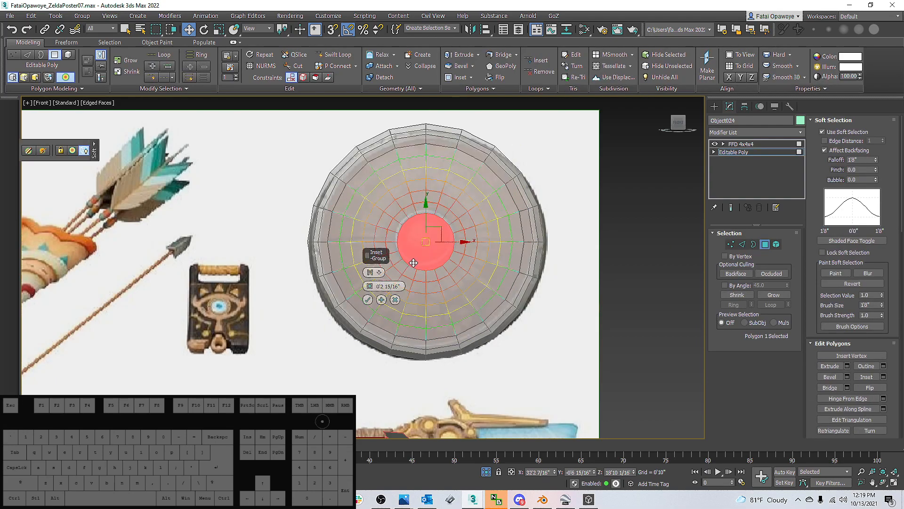
{"action": "middle_click_drag", "start_coordinate": [379, 278], "coordinate": [414, 240], "text": "alt"}
{"action": "middle_click_drag", "start_coordinate": [613, 174], "coordinate": [587, 183], "text": "alt"}
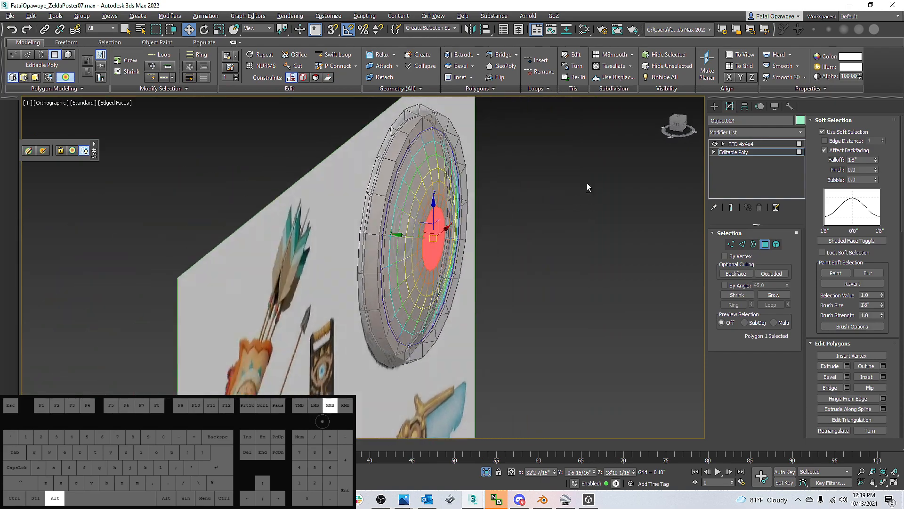
Remove the FFD 4x4x4 modifier from the disc and turn off soft selection for its polygons
{"action": "right_click", "coordinate": [734, 144]}
{"action": "left_click", "coordinate": [755, 174]}
{"action": "mouse_move", "coordinate": [471, 185]}
{"action": "middle_mouse_down", "text": "alt"}
{"action": "mouse_move", "coordinate": [449, 200]}
{"action": "mouse_move", "coordinate": [363, 165]}
{"action": "mouse_move", "coordinate": [440, 208]}
{"action": "mouse_move", "coordinate": [422, 220]}
{"action": "mouse_move", "coordinate": [375, 196]}
{"action": "mouse_move", "coordinate": [343, 199]}
{"action": "mouse_move", "coordinate": [701, 194]}
{"action": "middle_mouse_up", "text": "alt"}
{"action": "key", "text": "F3"}
{"action": "key", "text": "F3"}
{"action": "scroll", "coordinate": [433, 212], "scroll_direction": "up", "scroll_amount": 4}
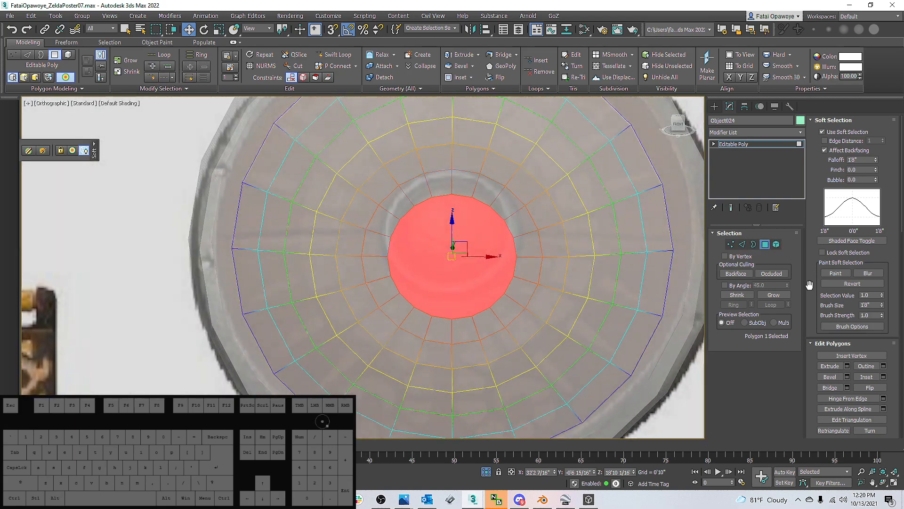
{"action": "left_click", "coordinate": [822, 132]}
{"action": "scroll", "coordinate": [485, 207], "scroll_direction": "down", "scroll_amount": 3}
{"action": "middle_click_drag", "start_coordinate": [515, 191], "coordinate": [577, 210], "text": "alt"}
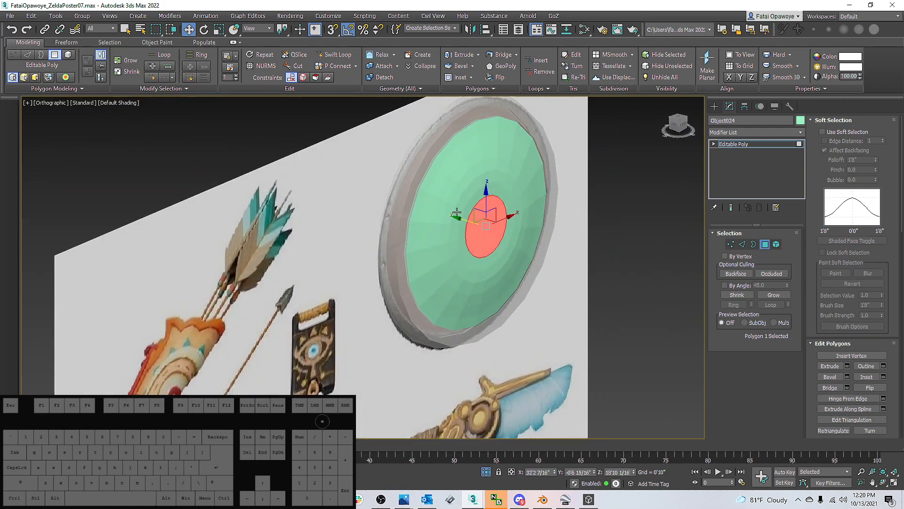
Clone the disc's centre polygon outward along Y, keeping the copy as an element of the same mesh
{"action": "key", "text": "ctrl+shift"}
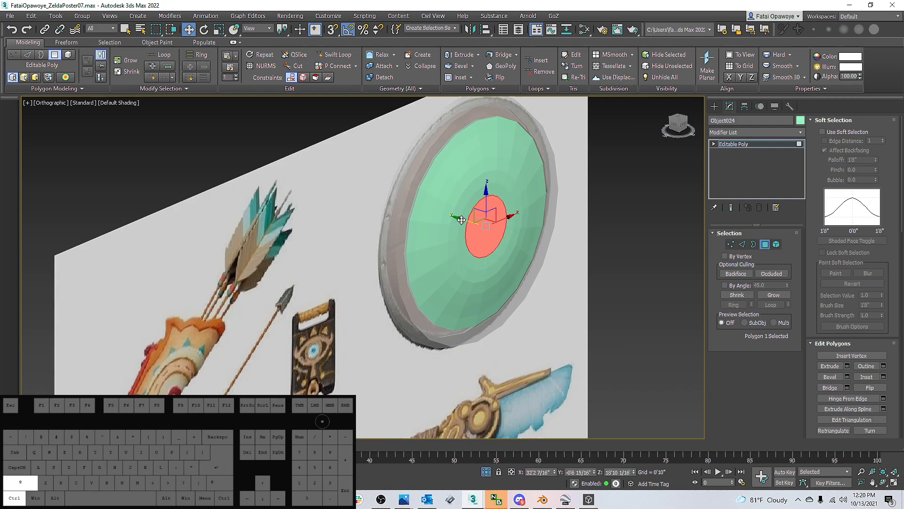
{"action": "left_click_drag", "start_coordinate": [462, 219], "coordinate": [496, 225], "text": "ctrl+shift"}
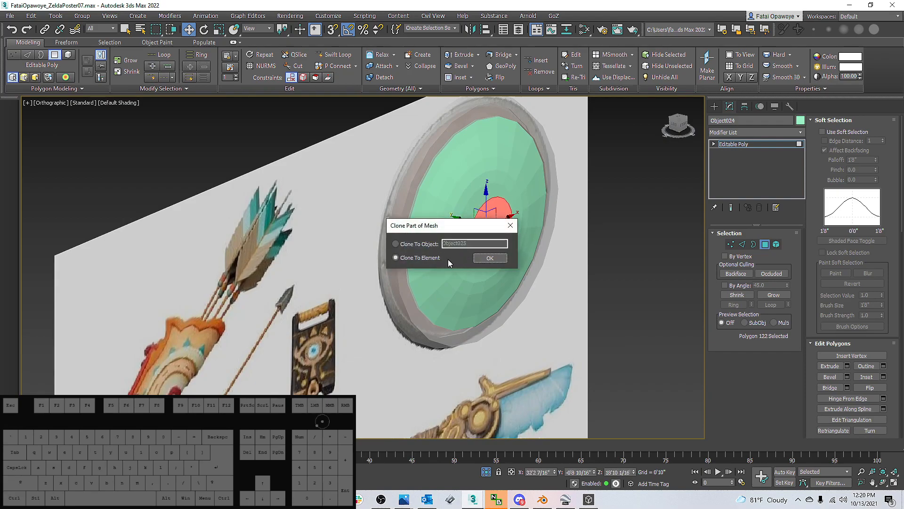
{"action": "left_click", "coordinate": [489, 259]}
Show edged faces and extrude the cloned centre polygon slightly outward along Y to give the boss thickness
{"action": "mouse_move", "coordinate": [488, 258]}
{"action": "middle_mouse_down", "text": "alt"}
{"action": "mouse_move", "coordinate": [501, 217]}
{"action": "mouse_move", "coordinate": [476, 211]}
{"action": "mouse_move", "coordinate": [585, 247]}
{"action": "mouse_move", "coordinate": [620, 239]}
{"action": "mouse_move", "coordinate": [542, 209]}
{"action": "middle_mouse_up", "text": "alt"}
{"action": "key", "text": "F4"}
{"action": "scroll", "coordinate": [501, 218], "scroll_direction": "up", "scroll_amount": 4}
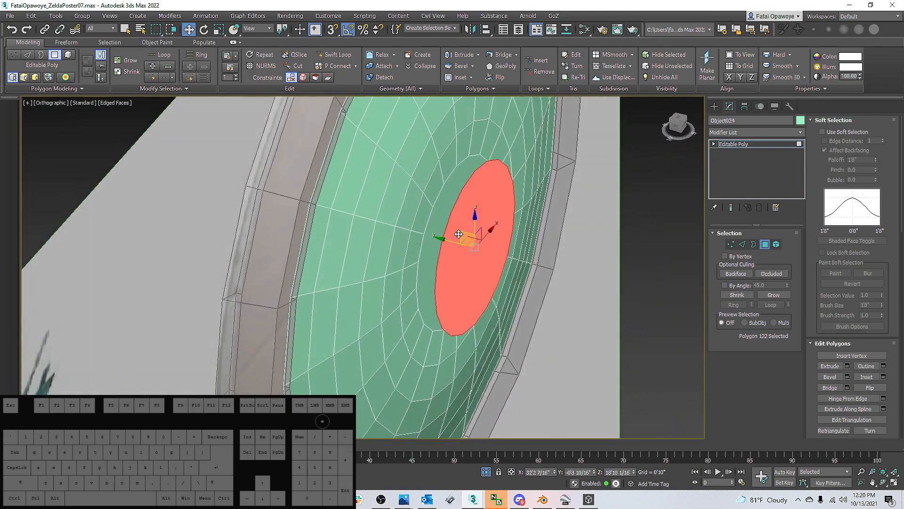
{"action": "scroll", "coordinate": [458, 234], "scroll_direction": "up", "scroll_amount": 3}
{"action": "left_click_drag", "start_coordinate": [414, 223], "coordinate": [441, 231], "text": "shift"}
{"action": "middle_click_drag", "start_coordinate": [440, 230], "coordinate": [405, 219], "text": "alt"}
{"action": "scroll", "coordinate": [405, 219], "scroll_direction": "down", "scroll_amount": 4}
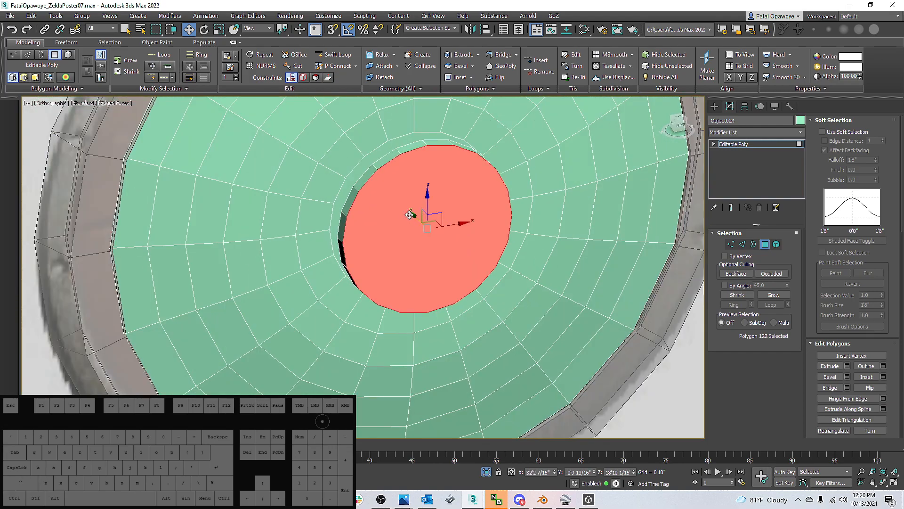
Scale the boss's front face down slightly, then inset it by scaling to leave a narrow border ring
{"action": "key", "text": "r"}
{"action": "left_click_drag", "start_coordinate": [425, 227], "coordinate": [428, 229]}
{"action": "middle_click_drag", "start_coordinate": [427, 228], "coordinate": [430, 219], "text": "alt"}
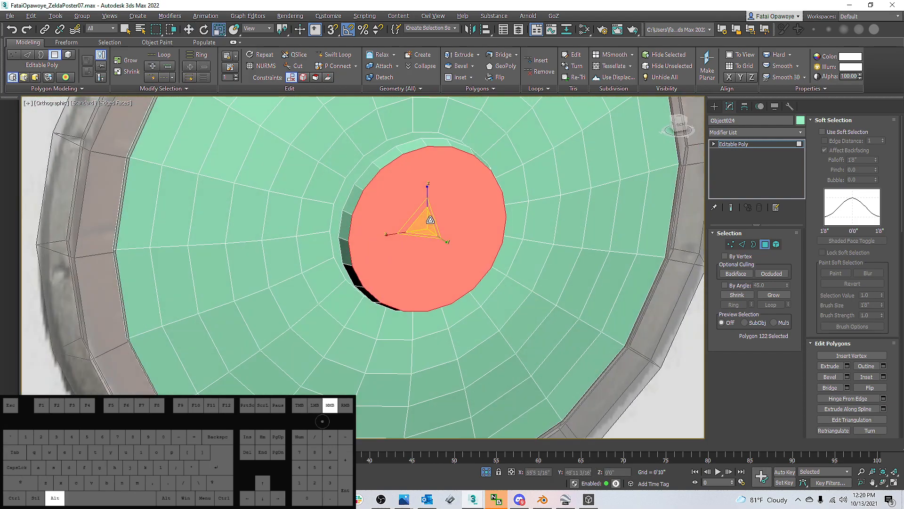
{"action": "left_click_drag", "start_coordinate": [424, 226], "coordinate": [427, 232], "text": "shift"}
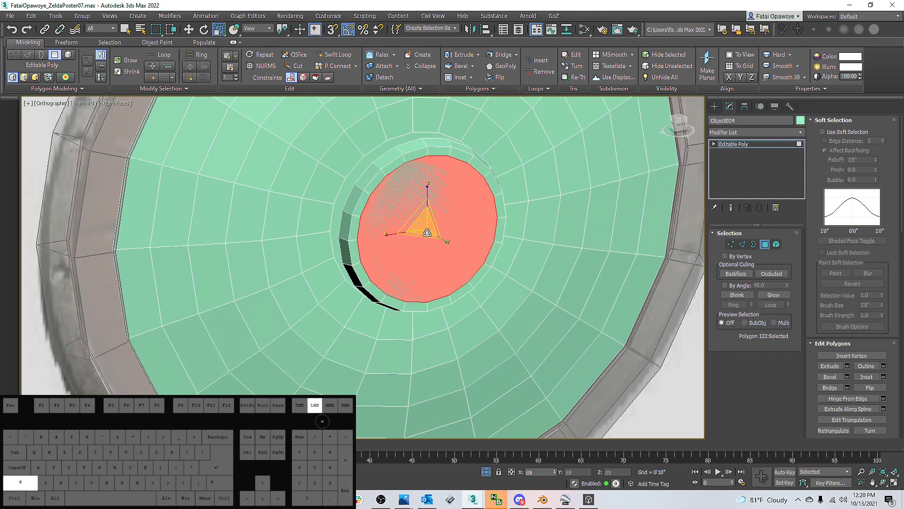
{"action": "key", "text": "w"}
{"action": "middle_click_drag", "start_coordinate": [427, 232], "coordinate": [401, 190], "text": "alt"}
Make the disc see-through and compare the centre boss with the poster in the front view and at an angle
{"action": "key", "text": "alt+x"}
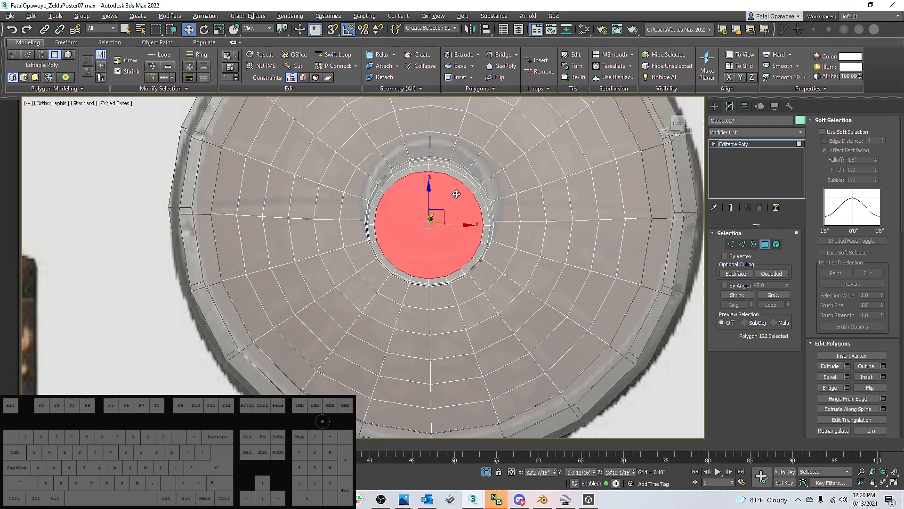
{"action": "key", "text": "f"}
{"action": "key", "text": "z"}
{"action": "scroll", "coordinate": [448, 197], "scroll_direction": "down", "scroll_amount": 3}
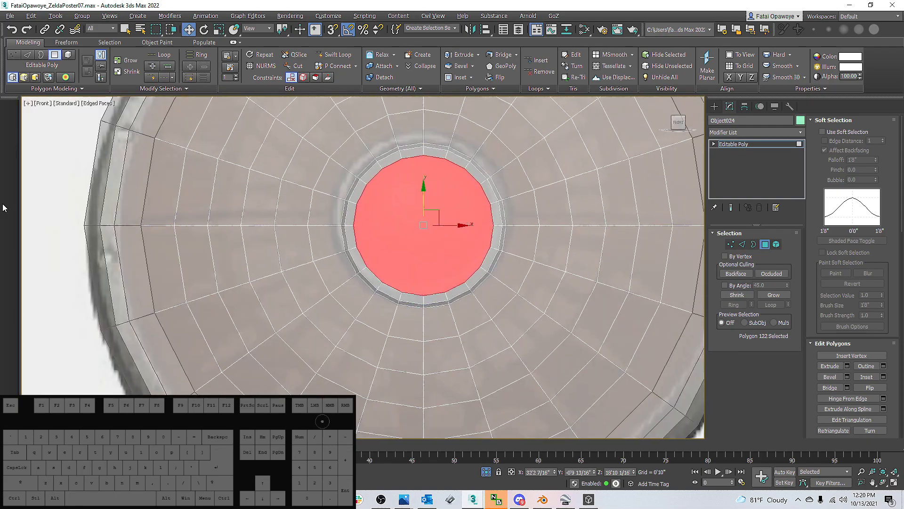
{"action": "middle_click_drag", "start_coordinate": [326, 249], "coordinate": [297, 211], "text": "alt"}
{"action": "scroll", "coordinate": [303, 201], "scroll_direction": "down", "scroll_amount": 3}
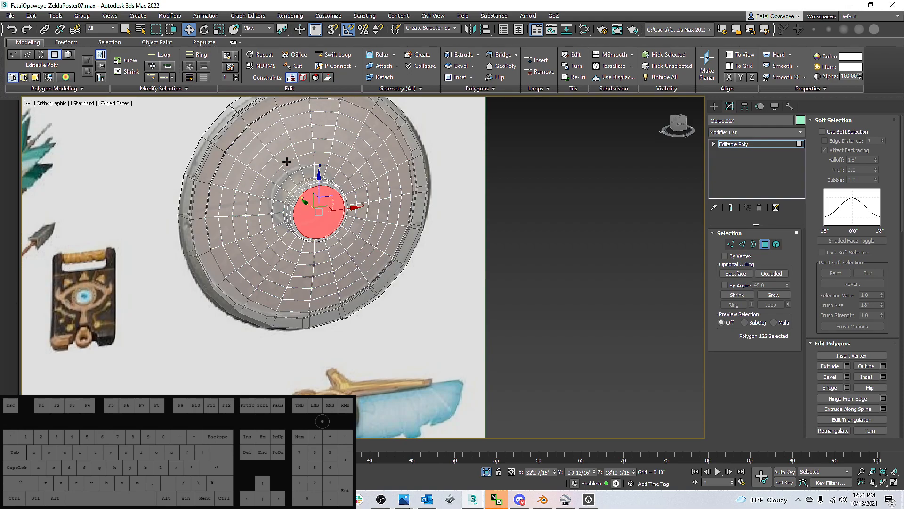
{"action": "middle_click_drag", "start_coordinate": [264, 158], "coordinate": [292, 203], "text": "alt"}
{"action": "scroll", "coordinate": [311, 200], "scroll_direction": "up", "scroll_amount": 5}
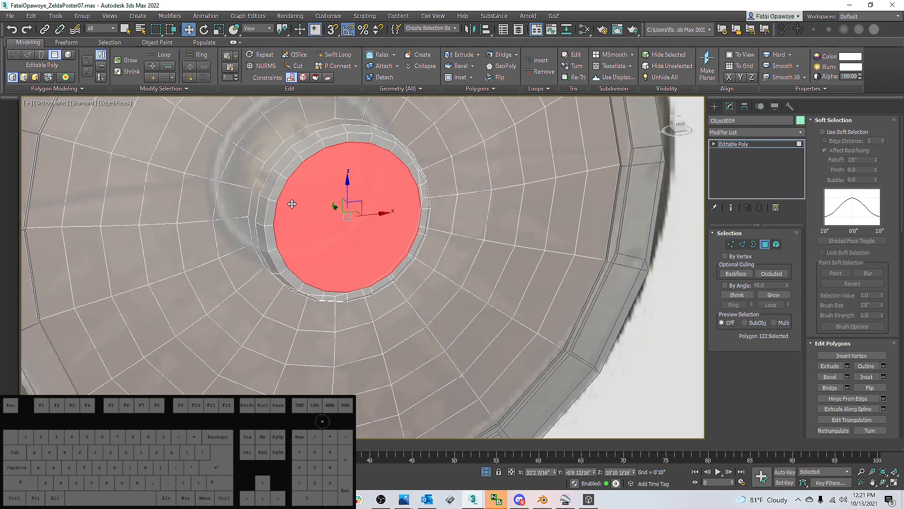
Extrude the boss's inner face back toward the shield along Y to form a shallow recess
{"action": "middle_click_drag", "start_coordinate": [326, 193], "coordinate": [324, 212], "text": "alt"}
{"action": "left_click_drag", "start_coordinate": [324, 210], "coordinate": [313, 204], "text": "shift"}
{"action": "mouse_move", "coordinate": [313, 204]}
{"action": "middle_mouse_down", "text": "alt"}
{"action": "mouse_move", "coordinate": [272, 202]}
{"action": "mouse_move", "coordinate": [263, 186]}
{"action": "mouse_move", "coordinate": [194, 188]}
{"action": "mouse_move", "coordinate": [313, 224]}
{"action": "mouse_move", "coordinate": [349, 221]}
{"action": "mouse_move", "coordinate": [307, 224]}
{"action": "mouse_move", "coordinate": [263, 202]}
{"action": "mouse_move", "coordinate": [313, 198]}
{"action": "middle_mouse_up", "text": "alt"}
{"action": "scroll", "coordinate": [312, 198], "scroll_direction": "down", "scroll_amount": 4}
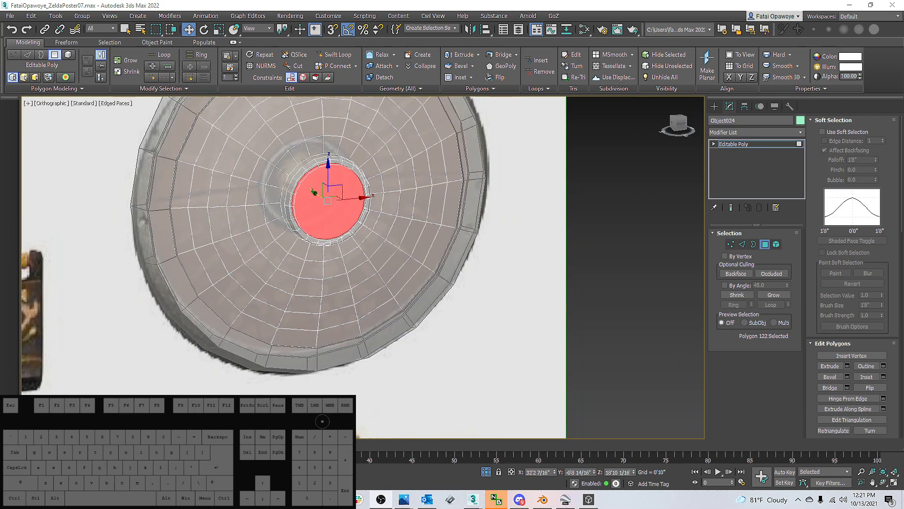
{"action": "mouse_move", "coordinate": [559, 182]}
{"action": "middle_mouse_down", "text": "alt"}
{"action": "mouse_move", "coordinate": [358, 198]}
{"action": "mouse_move", "coordinate": [327, 162]}
{"action": "mouse_move", "coordinate": [479, 181]}
{"action": "mouse_move", "coordinate": [378, 166]}
{"action": "mouse_move", "coordinate": [403, 179]}
{"action": "mouse_move", "coordinate": [565, 189]}
{"action": "middle_mouse_up", "text": "alt"}
{"action": "left_click", "coordinate": [714, 107]}
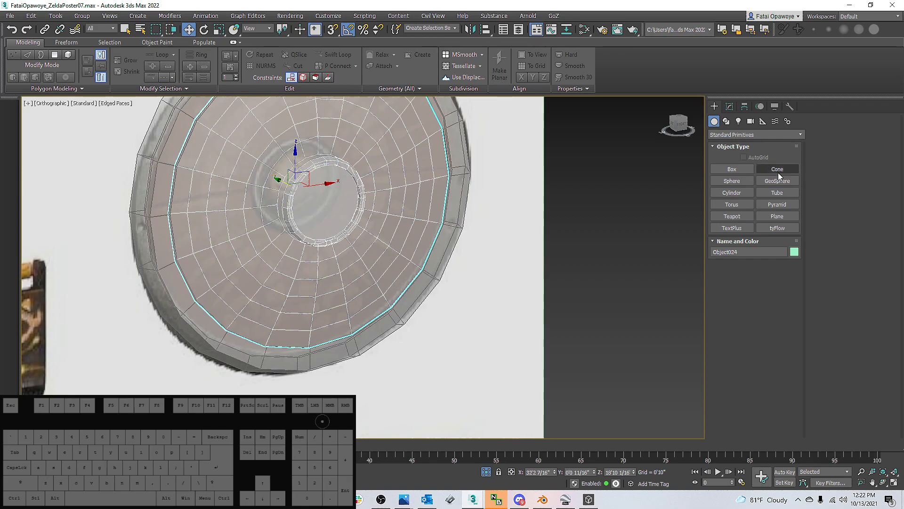
{"action": "left_click", "coordinate": [732, 180]}
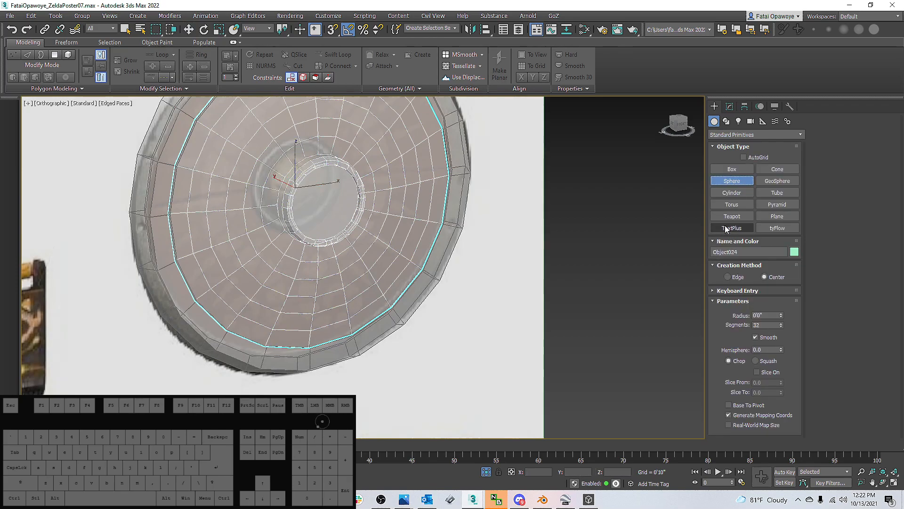
{"action": "middle_click_drag", "start_coordinate": [468, 221], "coordinate": [450, 202], "text": "alt"}
{"action": "scroll", "coordinate": [448, 200], "scroll_direction": "down", "scroll_amount": 2}
{"action": "scroll", "coordinate": [418, 202], "scroll_direction": "up", "scroll_amount": 2}
{"action": "left_click_drag", "start_coordinate": [417, 203], "coordinate": [499, 207]}
{"action": "scroll", "coordinate": [436, 213], "scroll_direction": "down", "scroll_amount": 3}
{"action": "key", "text": "alt+q"}
{"action": "middle_click_drag", "start_coordinate": [436, 214], "coordinate": [389, 242], "text": "alt"}
{"action": "scroll", "coordinate": [396, 231], "scroll_direction": "down", "scroll_amount": 3}
{"action": "scroll", "coordinate": [436, 212], "scroll_direction": "up", "scroll_amount": 5}
{"action": "scroll", "coordinate": [426, 214], "scroll_direction": "down", "scroll_amount": 3}
{"action": "scroll", "coordinate": [427, 214], "scroll_direction": "down", "scroll_amount": 5}
{"action": "middle_click_drag", "start_coordinate": [443, 197], "coordinate": [549, 223]}
{"action": "key", "text": "w"}
{"action": "key", "text": "z"}
{"action": "scroll", "coordinate": [470, 224], "scroll_direction": "down", "scroll_amount": 8}
{"action": "scroll", "coordinate": [450, 224], "scroll_direction": "up", "scroll_amount": 2}
{"action": "key", "text": "Delete"}
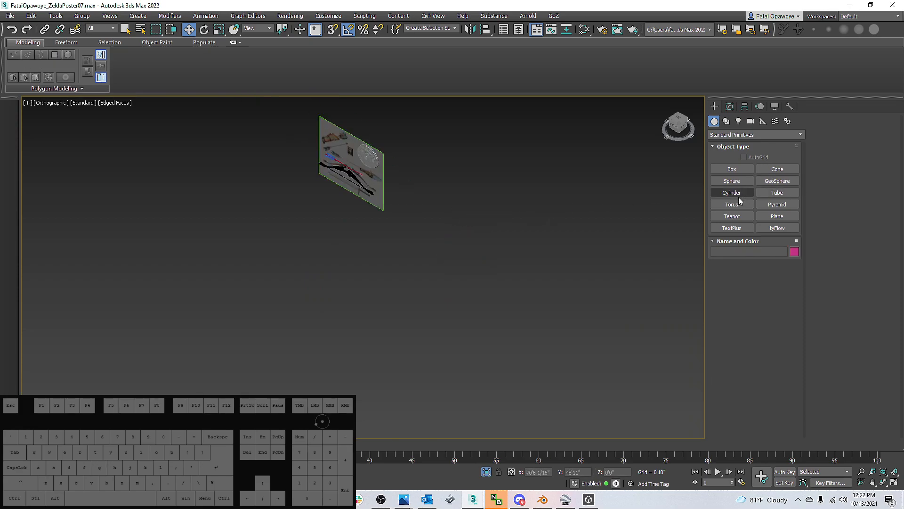
{"action": "middle_click_drag", "start_coordinate": [439, 187], "coordinate": [529, 233]}
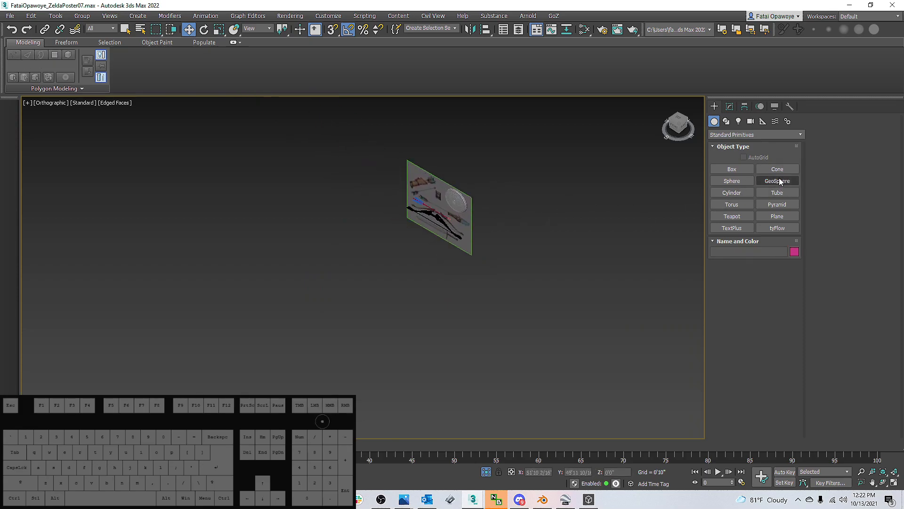
{"action": "left_click", "coordinate": [731, 181]}
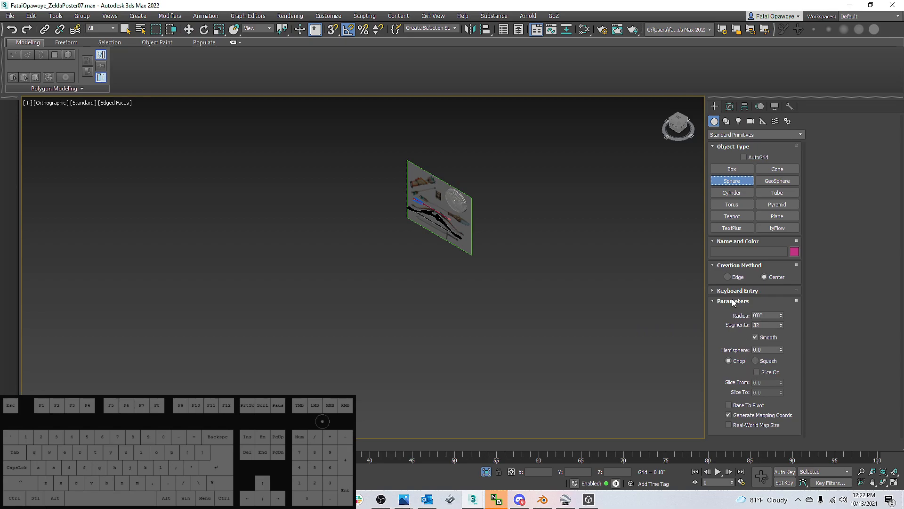
{"action": "left_click", "coordinate": [738, 291]}
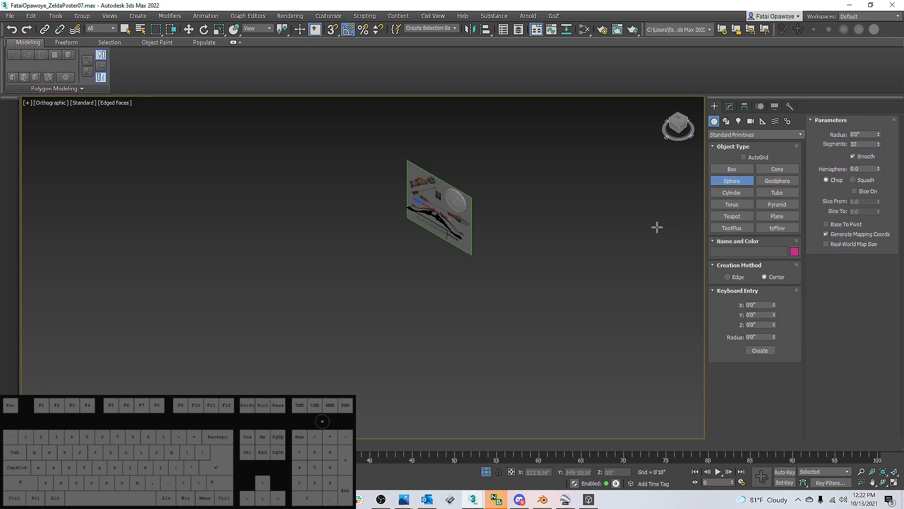
Create a cube about 3'6 12/16" on each side in the perspective view, beside the reference poster
{"action": "left_click", "coordinate": [726, 168]}
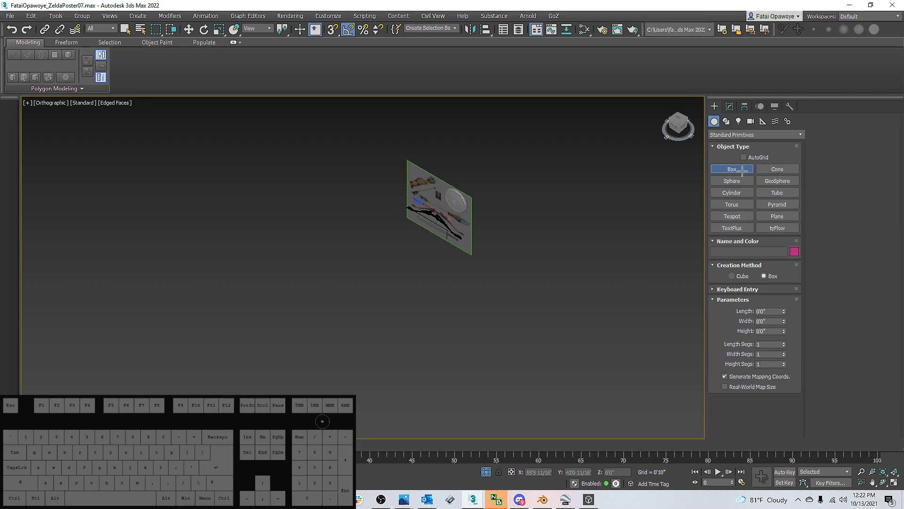
{"action": "mouse_move", "coordinate": [418, 206]}
{"action": "middle_mouse_down"}
{"action": "mouse_move", "coordinate": [486, 275]}
{"action": "mouse_move", "coordinate": [481, 229]}
{"action": "mouse_move", "coordinate": [555, 254]}
{"action": "mouse_move", "coordinate": [488, 235]}
{"action": "mouse_move", "coordinate": [519, 240]}
{"action": "mouse_move", "coordinate": [513, 275]}
{"action": "mouse_move", "coordinate": [488, 242]}
{"action": "mouse_move", "coordinate": [465, 269]}
{"action": "mouse_move", "coordinate": [476, 265]}
{"action": "mouse_move", "coordinate": [440, 276]}
{"action": "mouse_move", "coordinate": [409, 204]}
{"action": "middle_mouse_up"}
{"action": "scroll", "coordinate": [488, 270], "scroll_direction": "up", "scroll_amount": 5}
{"action": "scroll", "coordinate": [485, 246], "scroll_direction": "down", "scroll_amount": 5}
{"action": "scroll", "coordinate": [490, 241], "scroll_direction": "up", "scroll_amount": 4}
{"action": "key", "text": "p"}
{"action": "scroll", "coordinate": [438, 264], "scroll_direction": "up", "scroll_amount": 3}
{"action": "scroll", "coordinate": [439, 264], "scroll_direction": "down", "scroll_amount": 3}
{"action": "scroll", "coordinate": [409, 204], "scroll_direction": "up", "scroll_amount": 6}
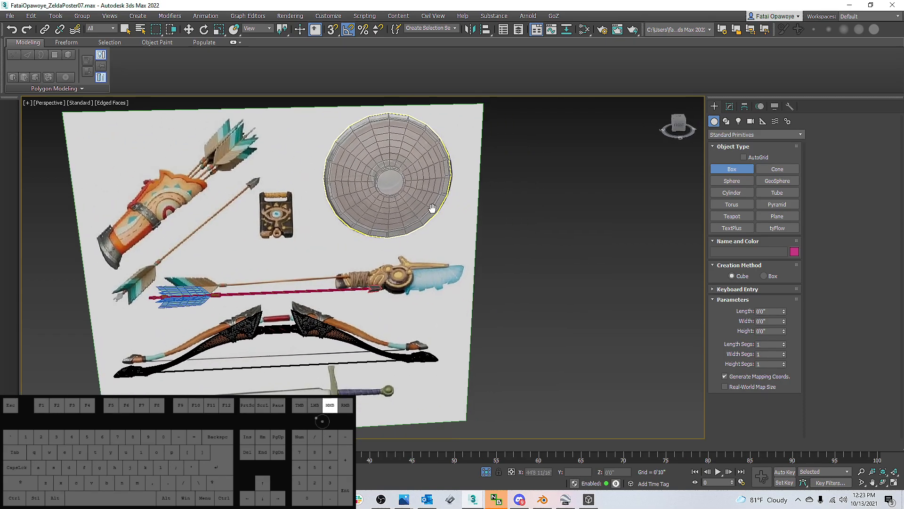
{"action": "scroll", "coordinate": [419, 194], "scroll_direction": "down", "scroll_amount": 5}
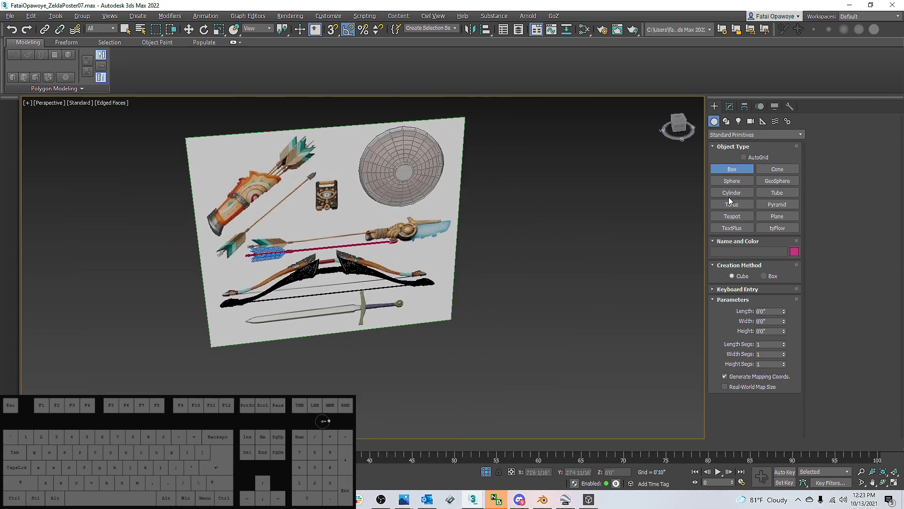
{"action": "mouse_move", "coordinate": [527, 319]}
{"action": "left_mouse_down"}
{"action": "mouse_move", "coordinate": [562, 330]}
{"action": "mouse_move", "coordinate": [541, 331]}
{"action": "left_mouse_up"}
Set the cube's length, width and height segments to 20 each
{"action": "left_click", "coordinate": [765, 344]}
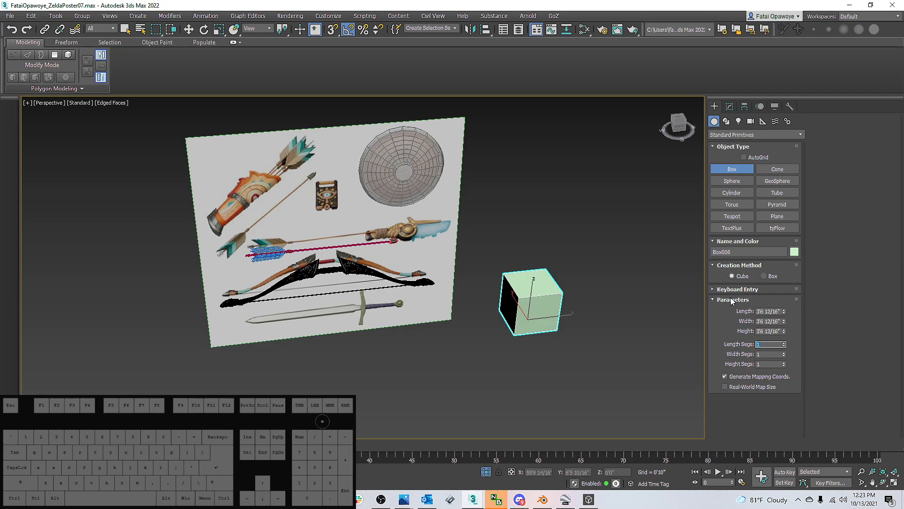
{"action": "type", "text": "20"}
{"action": "key", "text": "Tab"}
{"action": "type", "text": "20"}
{"action": "key", "text": "Tab"}
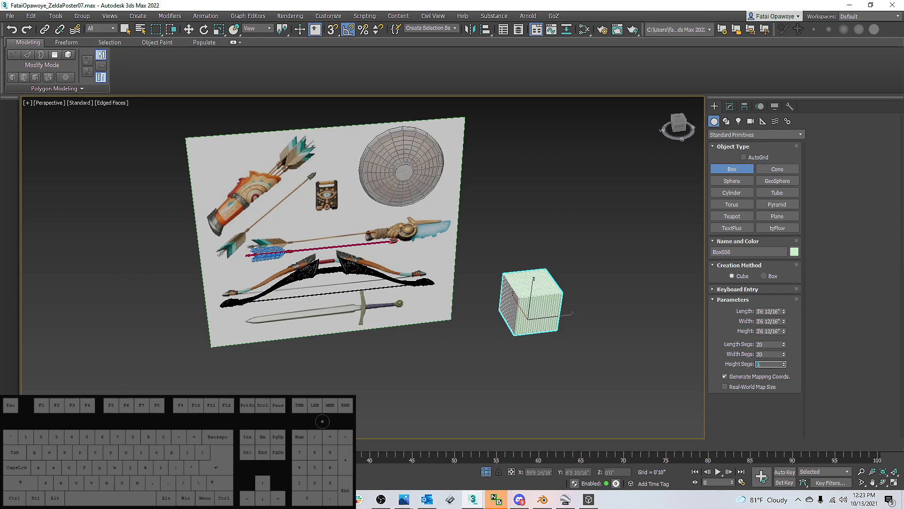
{"action": "type", "text": "20"}
{"action": "key", "text": "Return"}
Apply a Spherify modifier to the segmented cube
{"action": "middle_click_drag", "start_coordinate": [543, 249], "coordinate": [575, 266], "text": "alt"}
{"action": "left_click", "coordinate": [730, 106]}
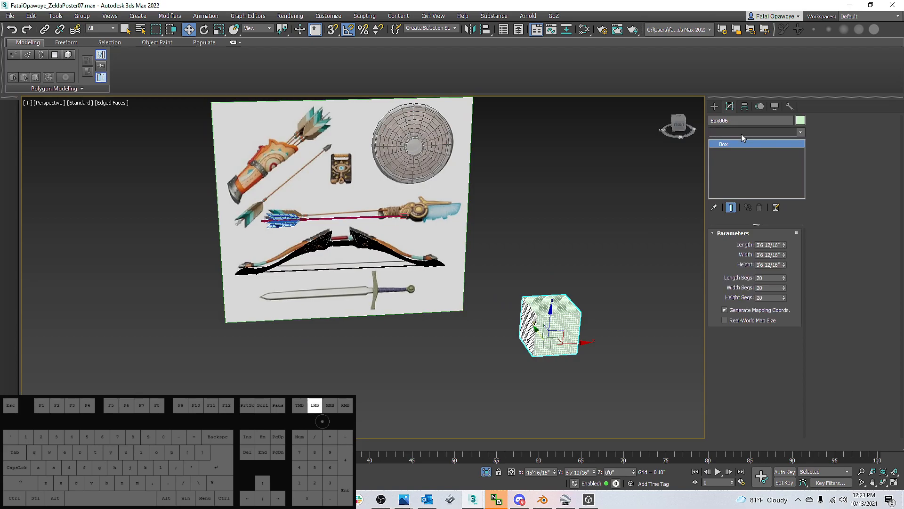
{"action": "left_click", "coordinate": [742, 132]}
{"action": "scroll", "coordinate": [742, 134], "scroll_direction": "down", "scroll_amount": 3}
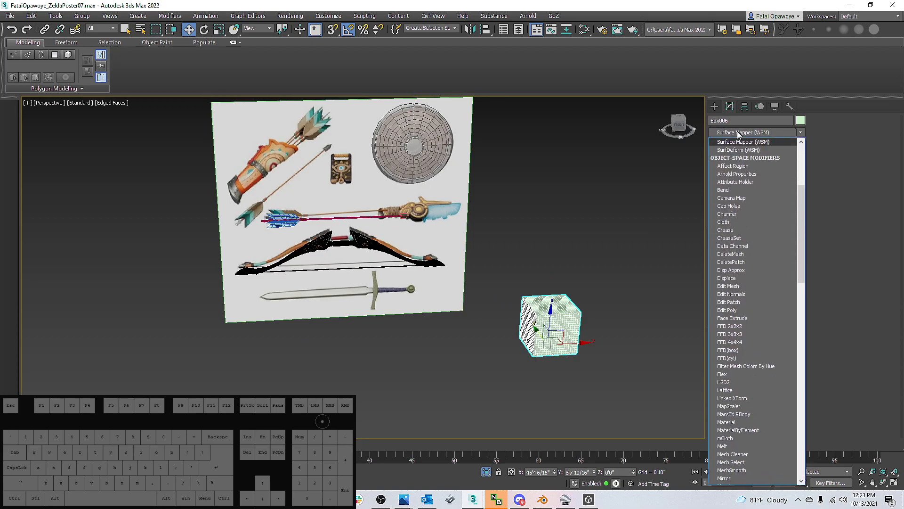
{"action": "key", "text": "s"}
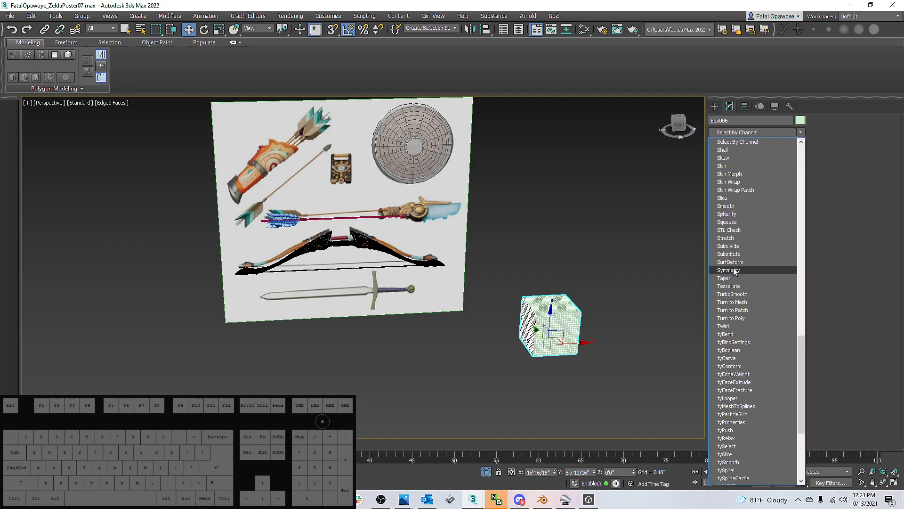
{"action": "left_click", "coordinate": [727, 214]}
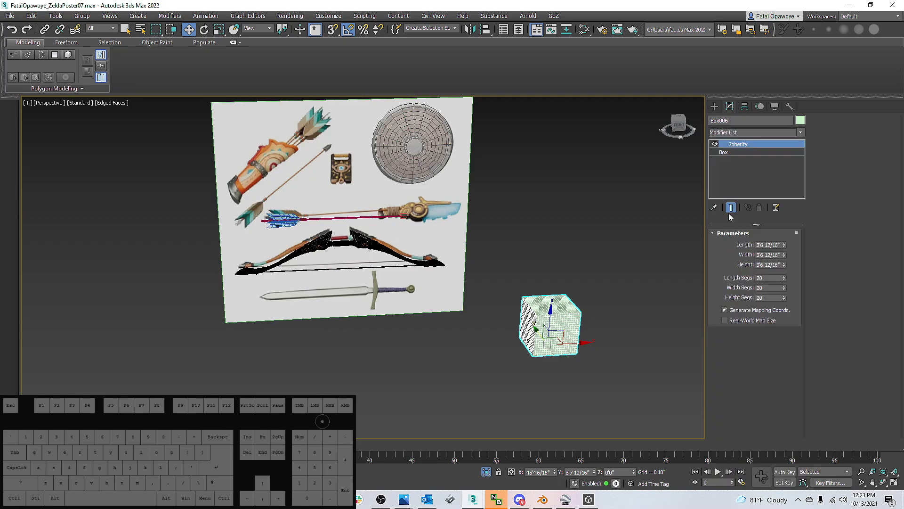
Inspect the spherified cube's topology up close, then turn off edged faces and view it beside the poster
{"action": "mouse_move", "coordinate": [543, 321]}
{"action": "middle_mouse_down", "text": "alt"}
{"action": "mouse_move", "coordinate": [551, 304]}
{"action": "mouse_move", "coordinate": [502, 282]}
{"action": "mouse_move", "coordinate": [540, 325]}
{"action": "middle_mouse_up", "text": "alt"}
{"action": "scroll", "coordinate": [551, 305], "scroll_direction": "up", "scroll_amount": 5}
{"action": "scroll", "coordinate": [508, 283], "scroll_direction": "down", "scroll_amount": 5}
{"action": "scroll", "coordinate": [541, 324], "scroll_direction": "up", "scroll_amount": 5}
{"action": "key", "text": "F4"}
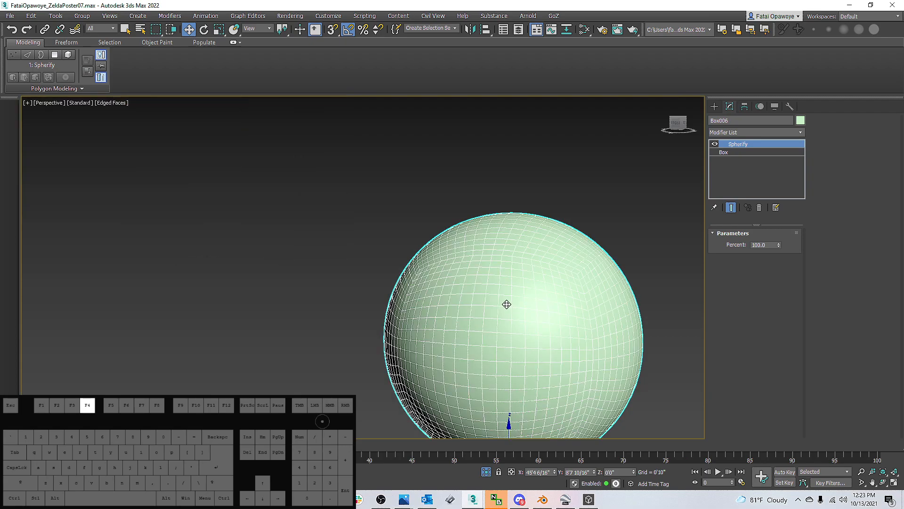
{"action": "scroll", "coordinate": [432, 268], "scroll_direction": "down", "scroll_amount": 5}
{"action": "middle_click_drag", "start_coordinate": [440, 272], "coordinate": [523, 314], "text": "alt"}
{"action": "scroll", "coordinate": [537, 320], "scroll_direction": "down", "scroll_amount": 4}
{"action": "scroll", "coordinate": [450, 231], "scroll_direction": "up", "scroll_amount": 4}
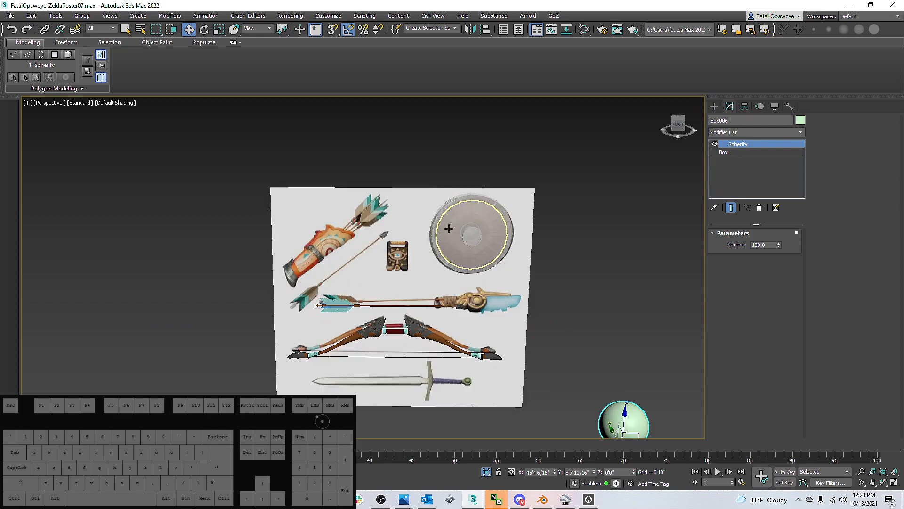
{"action": "middle_click_drag", "start_coordinate": [602, 316], "coordinate": [560, 240]}
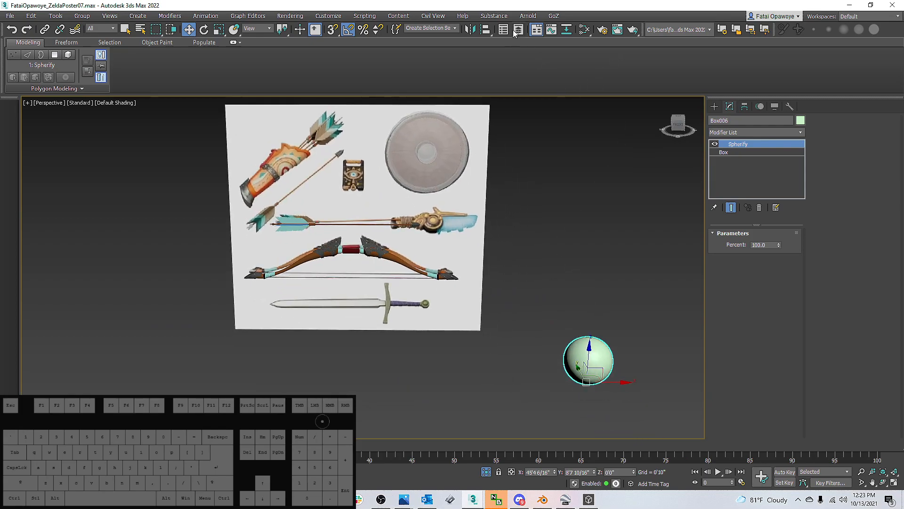
Align the spherified cube's centre to the shield's domed disc on the X, Y and Z positions
{"action": "left_click", "coordinate": [484, 30]}
{"action": "left_click", "coordinate": [427, 152]}
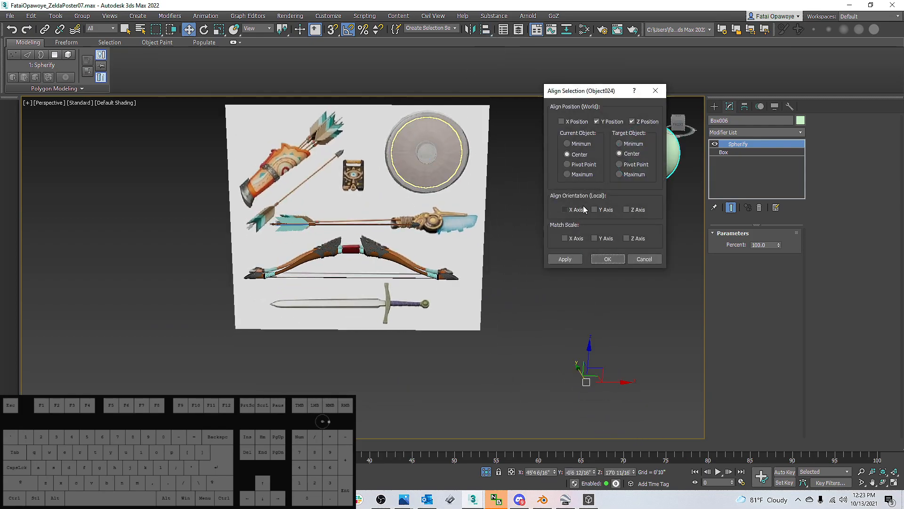
{"action": "left_click", "coordinate": [568, 122]}
{"action": "left_click", "coordinate": [606, 259]}
{"action": "key", "text": "z"}
{"action": "middle_click_drag", "start_coordinate": [414, 141], "coordinate": [440, 134], "text": "alt"}
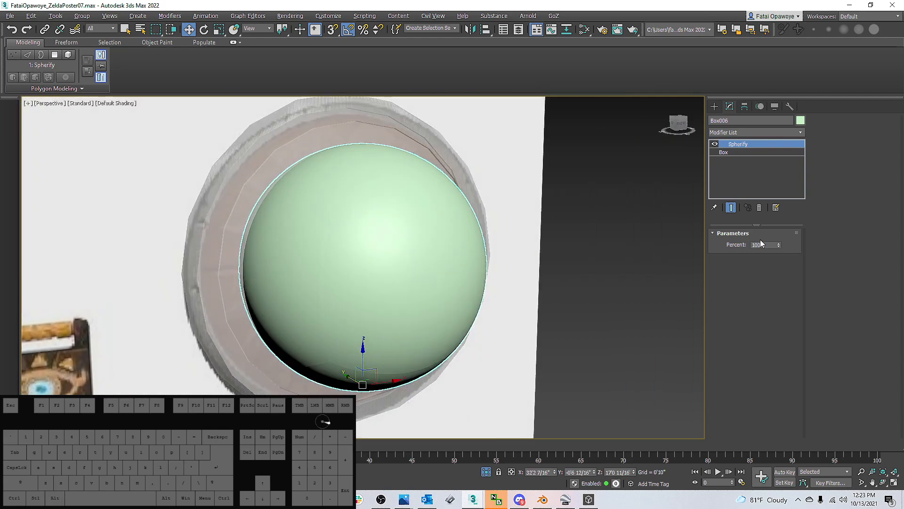
Set the base box's length, width and height to 0'9 13/16" each, below its Spherify modifier
{"action": "left_click", "coordinate": [734, 153]}
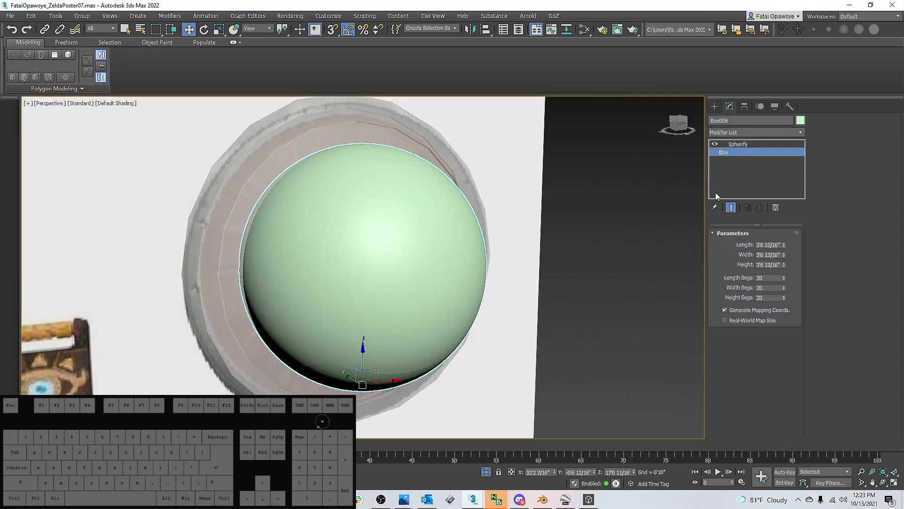
{"action": "left_click_drag", "start_coordinate": [784, 245], "coordinate": [791, 285]}
{"action": "left_click", "coordinate": [772, 245]}
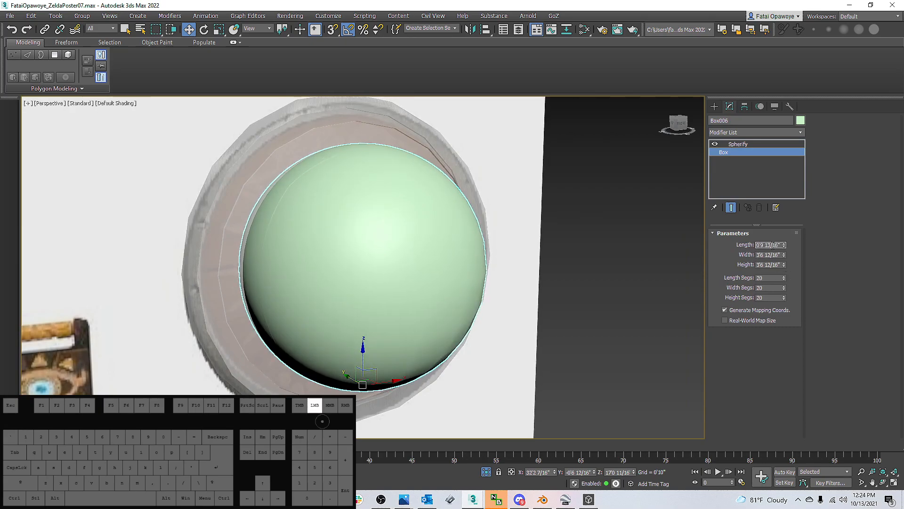
{"action": "key", "text": "ctrl+a"}
{"action": "key", "text": "ctrl+c"}
{"action": "left_click", "coordinate": [768, 255]}
{"action": "key", "text": "ctrl+a"}
{"action": "key", "text": "ctrl+v"}
{"action": "left_click", "coordinate": [776, 264]}
{"action": "key", "text": "ctrl+a"}
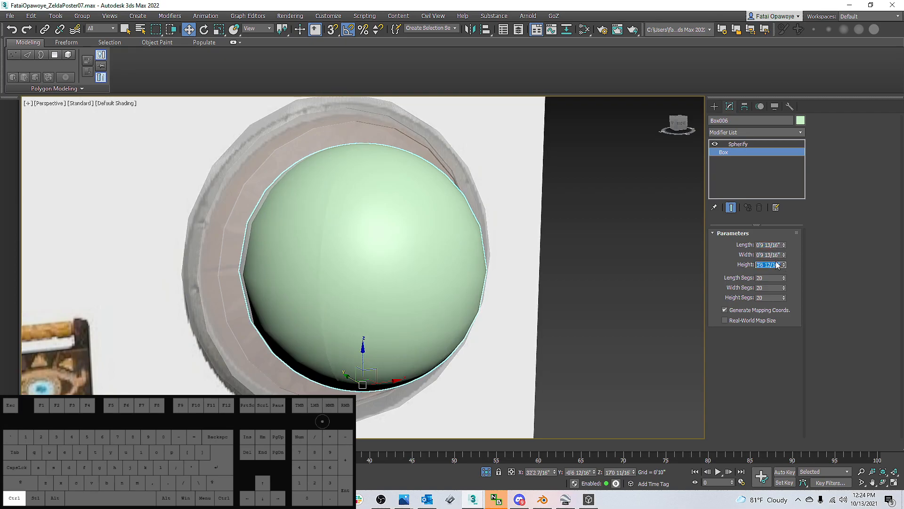
{"action": "key", "text": "Return"}
Move the small sphere up by eye into the shield's central boss and view it from the front
{"action": "middle_click_drag", "start_coordinate": [595, 244], "coordinate": [402, 311], "text": "alt"}
{"action": "left_click_drag", "start_coordinate": [363, 351], "coordinate": [380, 261]}
{"action": "key", "text": "z"}
{"action": "middle_click_drag", "start_coordinate": [379, 266], "coordinate": [353, 278], "text": "alt"}
{"action": "scroll", "coordinate": [382, 280], "scroll_direction": "down", "scroll_amount": 2}
{"action": "key", "text": "f"}
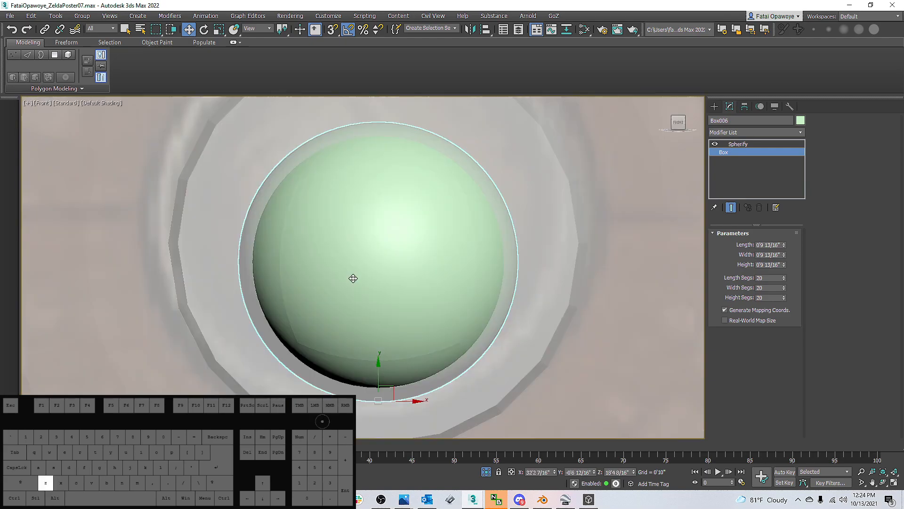
{"action": "scroll", "coordinate": [368, 259], "scroll_direction": "down", "scroll_amount": 3}
{"action": "scroll", "coordinate": [368, 258], "scroll_direction": "up", "scroll_amount": 1}
{"action": "scroll", "coordinate": [368, 258], "scroll_direction": "down", "scroll_amount": 3}
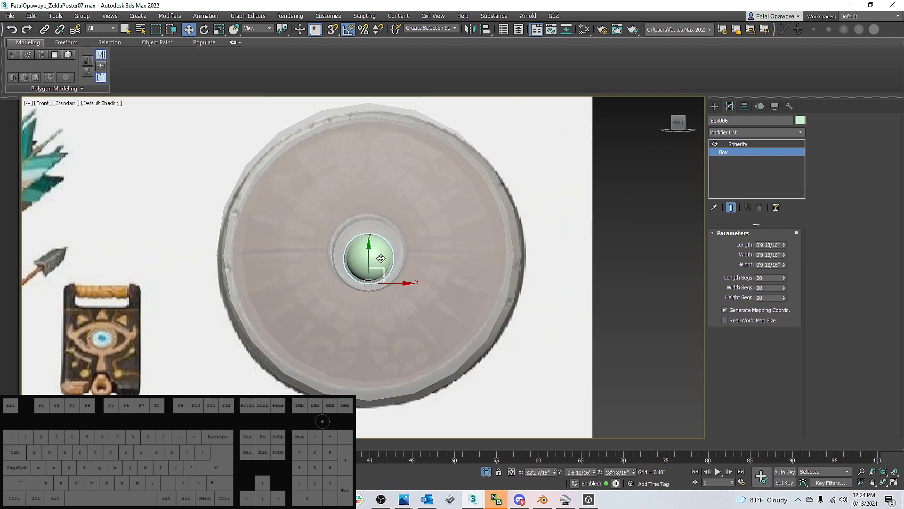
Centre the sphere's pivot to the object
{"action": "left_click", "coordinate": [423, 242]}
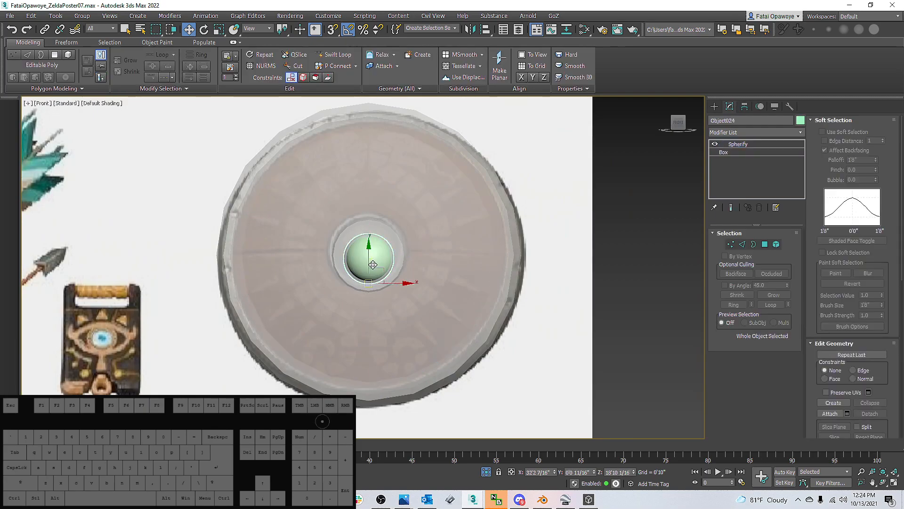
{"action": "key", "text": "ctrl+z"}
{"action": "left_click", "coordinate": [744, 106]}
{"action": "left_click", "coordinate": [755, 171]}
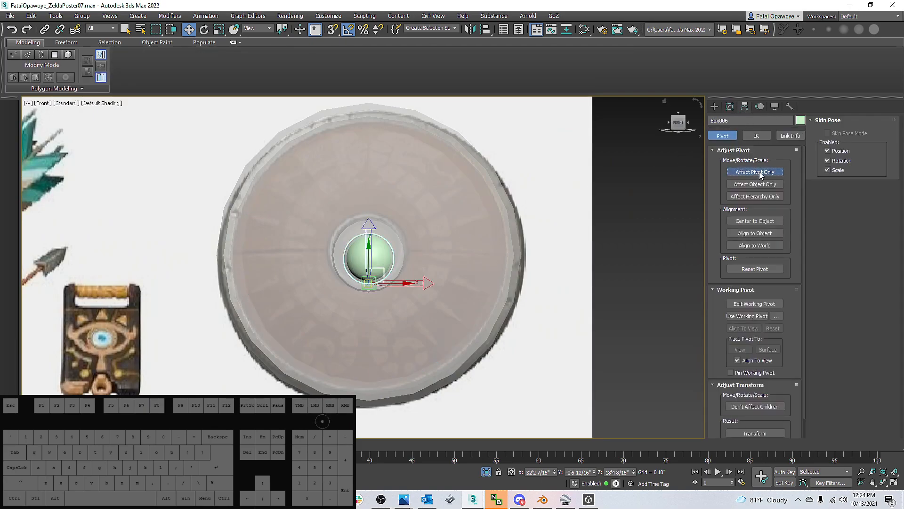
{"action": "left_click", "coordinate": [755, 221]}
{"action": "left_click", "coordinate": [714, 107]}
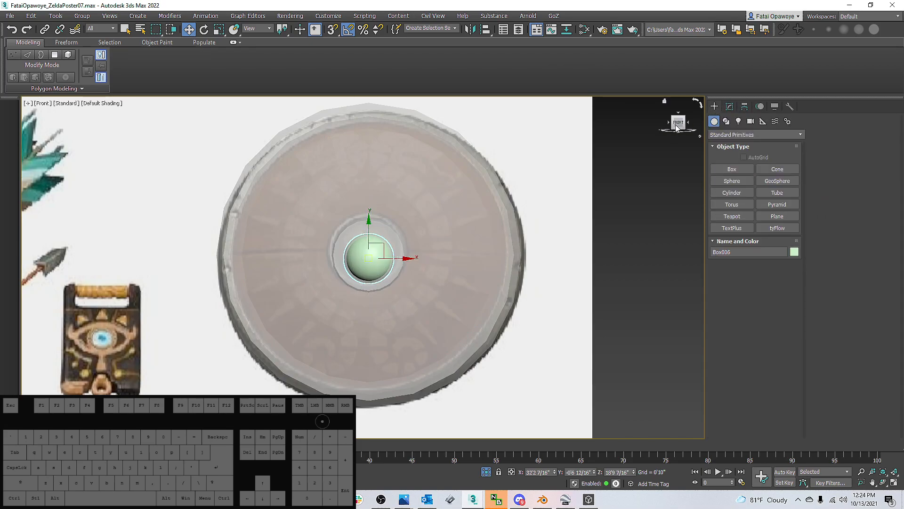
Align the sphere to the domed disc centre to centre in the front view
{"action": "left_click", "coordinate": [486, 30]}
{"action": "left_click", "coordinate": [415, 223]}
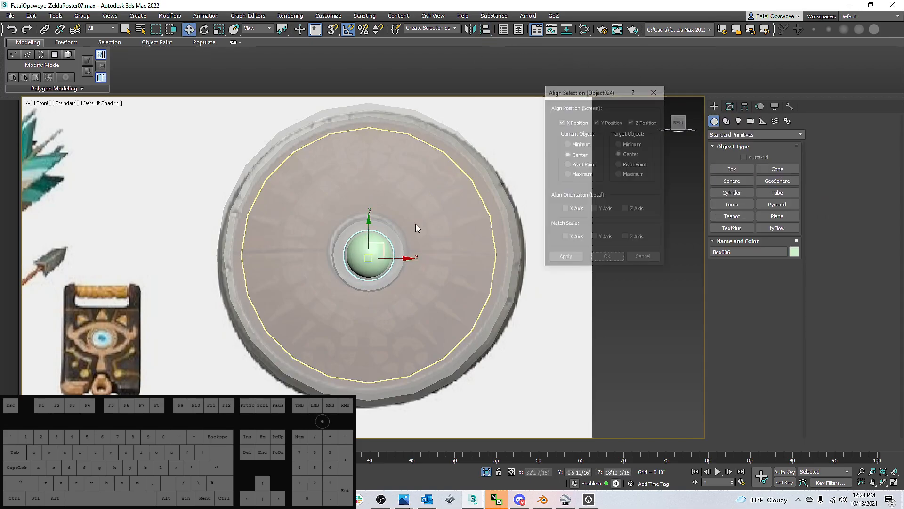
{"action": "left_click", "coordinate": [608, 259]}
Move the sphere along Y to about -0'9 3/16" and check its fit inside the central boss
{"action": "middle_click_drag", "start_coordinate": [608, 260], "coordinate": [345, 248], "text": "alt"}
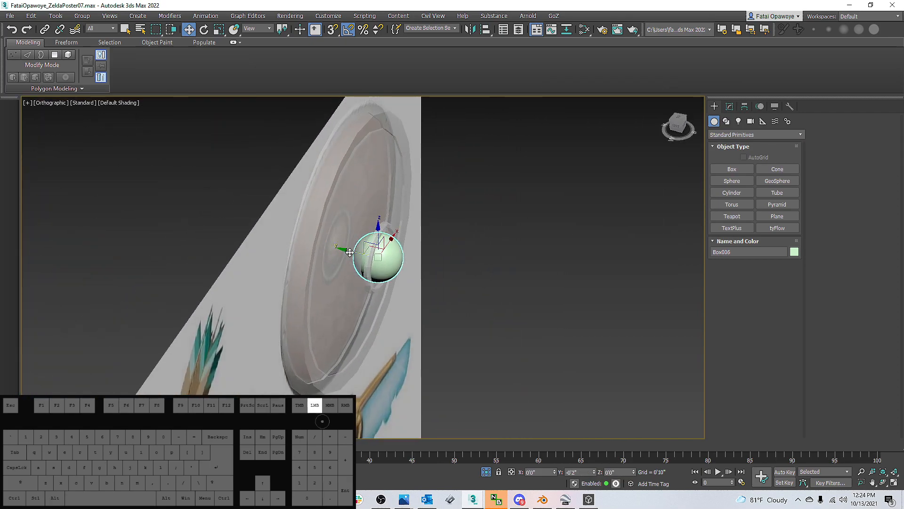
{"action": "left_click_drag", "start_coordinate": [351, 253], "coordinate": [351, 253]}
{"action": "scroll", "coordinate": [380, 254], "scroll_direction": "up", "scroll_amount": 2}
{"action": "key", "text": "F4"}
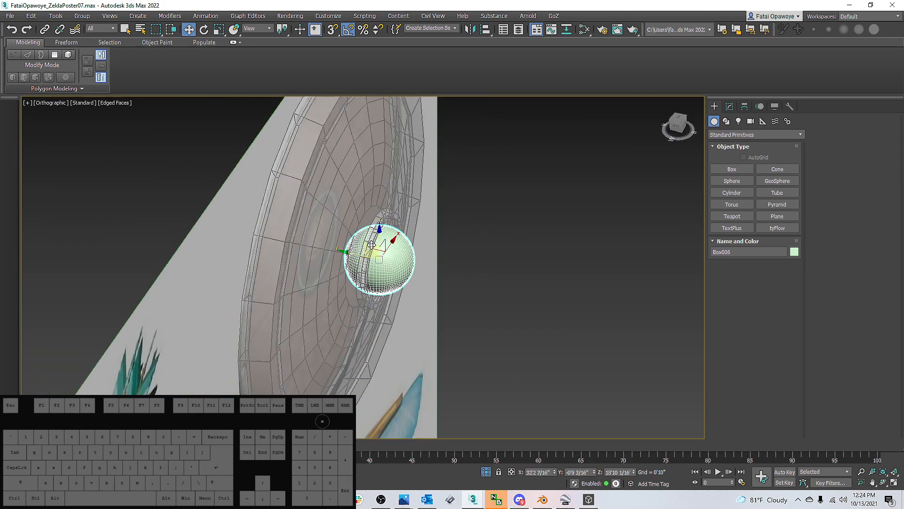
{"action": "scroll", "coordinate": [371, 245], "scroll_direction": "up", "scroll_amount": 4}
{"action": "key", "text": "F4"}
{"action": "mouse_move", "coordinate": [372, 246]}
{"action": "middle_mouse_down", "text": "alt"}
{"action": "mouse_move", "coordinate": [420, 244]}
{"action": "mouse_move", "coordinate": [317, 210]}
{"action": "mouse_move", "coordinate": [375, 234]}
{"action": "mouse_move", "coordinate": [398, 198]}
{"action": "mouse_move", "coordinate": [392, 218]}
{"action": "middle_mouse_up", "text": "alt"}
{"action": "scroll", "coordinate": [385, 217], "scroll_direction": "down", "scroll_amount": 3}
{"action": "scroll", "coordinate": [385, 220], "scroll_direction": "up", "scroll_amount": 2}
{"action": "scroll", "coordinate": [392, 219], "scroll_direction": "down", "scroll_amount": 2}
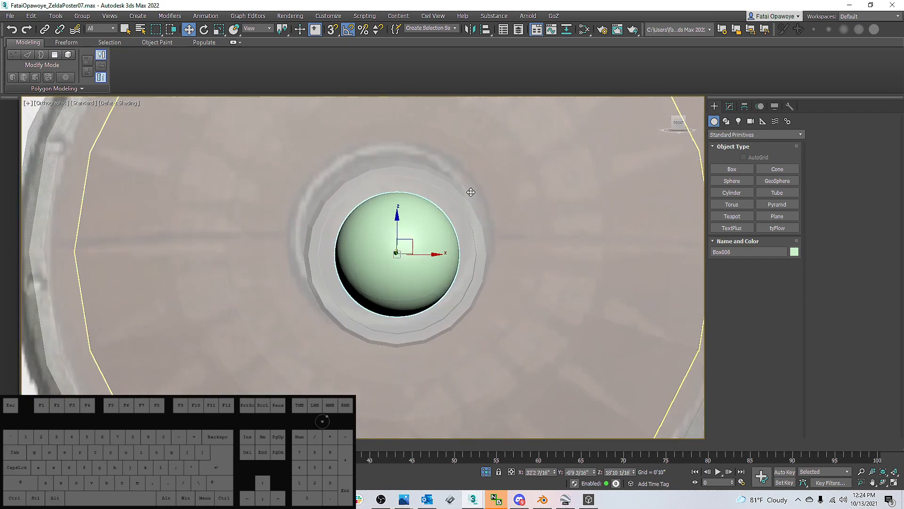
Select the shield's domed disc and outer rim together and frame them in the perspective view
{"action": "left_click", "coordinate": [471, 192]}
{"action": "scroll", "coordinate": [471, 192], "scroll_direction": "down", "scroll_amount": 3}
{"action": "middle_click_drag", "start_coordinate": [471, 193], "coordinate": [493, 207], "text": "alt"}
{"action": "scroll", "coordinate": [501, 194], "scroll_direction": "down", "scroll_amount": 1}
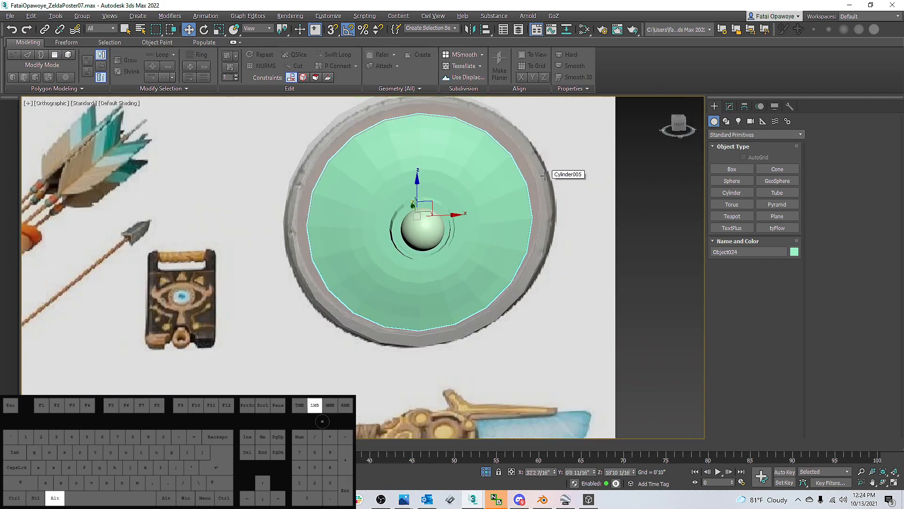
{"action": "left_click", "coordinate": [538, 186]}
{"action": "middle_click_drag", "start_coordinate": [538, 186], "coordinate": [619, 214], "text": "alt"}
{"action": "left_click", "coordinate": [619, 213]}
{"action": "left_click", "coordinate": [483, 206], "text": "ctrl"}
{"action": "left_click", "coordinate": [502, 174], "text": "ctrl"}
{"action": "middle_click_drag", "start_coordinate": [547, 188], "coordinate": [346, 207], "text": "alt"}
{"action": "key", "text": "p"}
{"action": "key", "text": "z"}
{"action": "scroll", "coordinate": [412, 212], "scroll_direction": "up", "scroll_amount": 3}
{"action": "scroll", "coordinate": [364, 210], "scroll_direction": "down", "scroll_amount": 3}
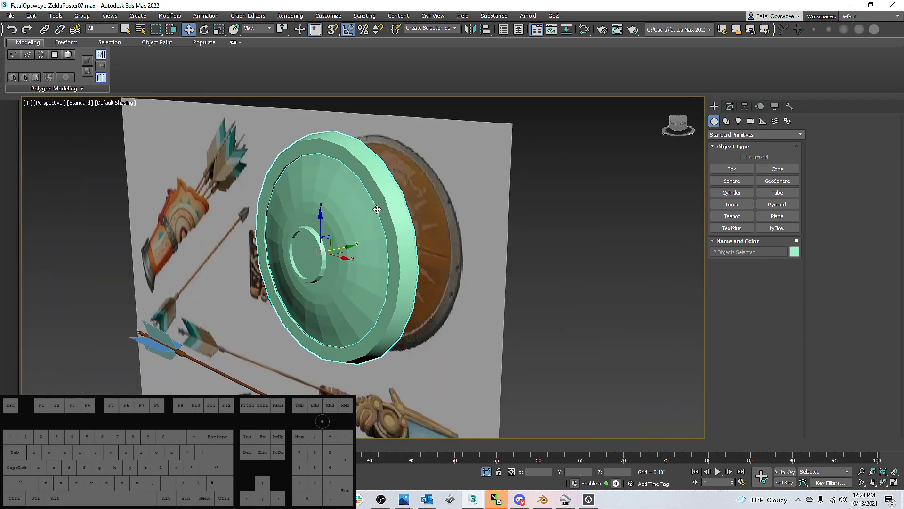
Duplicate the existing brown and metal physical materials in the Slate Material Editor
{"action": "key", "text": "m"}
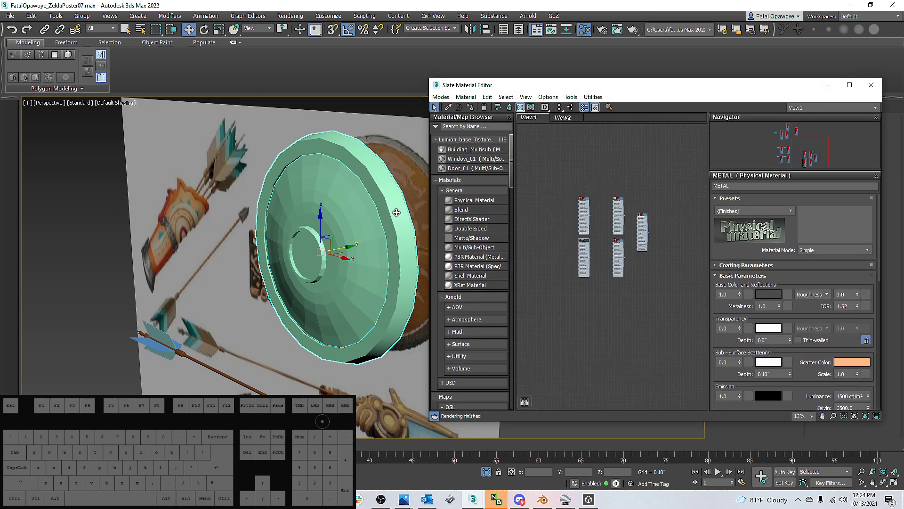
{"action": "scroll", "coordinate": [566, 179], "scroll_direction": "up", "scroll_amount": 5}
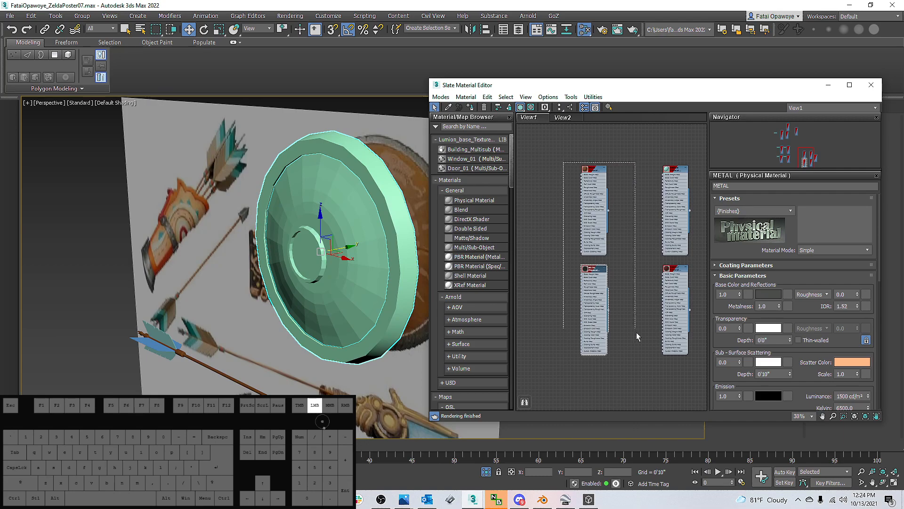
{"action": "left_click_drag", "start_coordinate": [636, 328], "coordinate": [635, 328]}
{"action": "middle_click_drag", "start_coordinate": [601, 316], "coordinate": [639, 313]}
{"action": "left_click_drag", "start_coordinate": [627, 230], "coordinate": [552, 231], "text": "shift"}
{"action": "middle_click_drag", "start_coordinate": [567, 202], "coordinate": [581, 187]}
Rename the copied brown material as Leathe
{"action": "left_click", "coordinate": [606, 169]}
{"action": "left_click", "coordinate": [574, 174]}
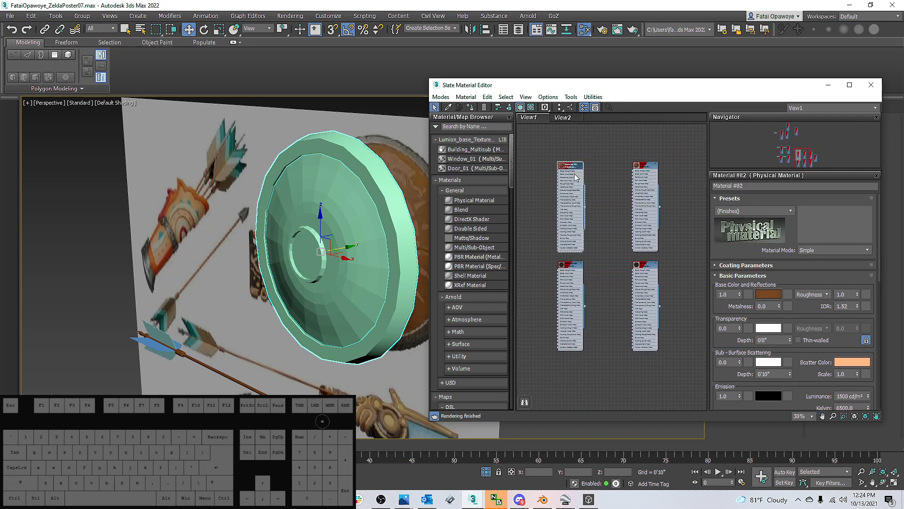
{"action": "left_click", "coordinate": [758, 185]}
{"action": "type", "text": "Leathe"}
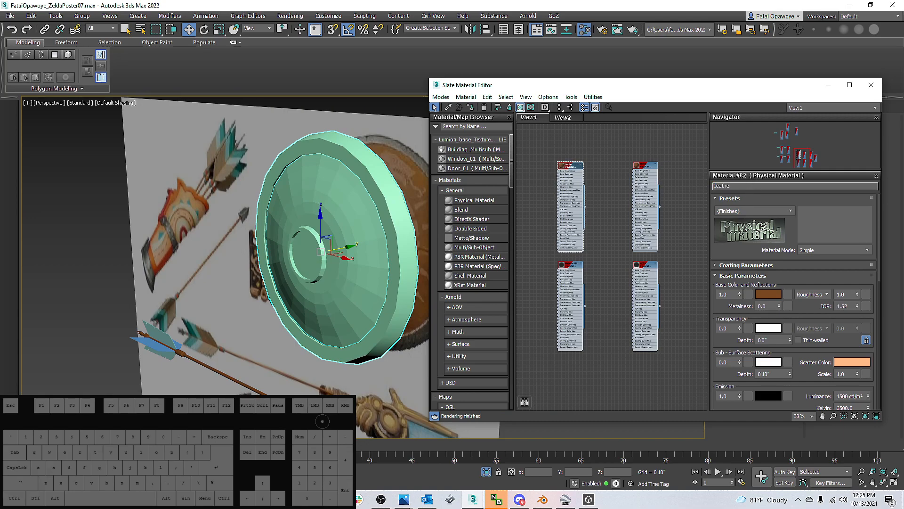
Rename the copied metal material as Worn_Steel
{"action": "scroll", "coordinate": [567, 269], "scroll_direction": "up", "scroll_amount": 4}
{"action": "left_click", "coordinate": [568, 268]}
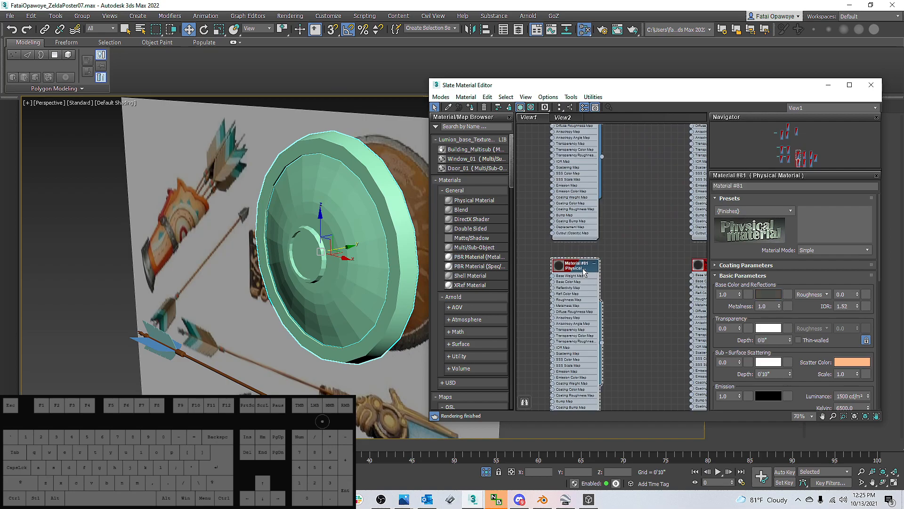
{"action": "left_click", "coordinate": [749, 186]}
{"action": "type", "text": "WOr"}
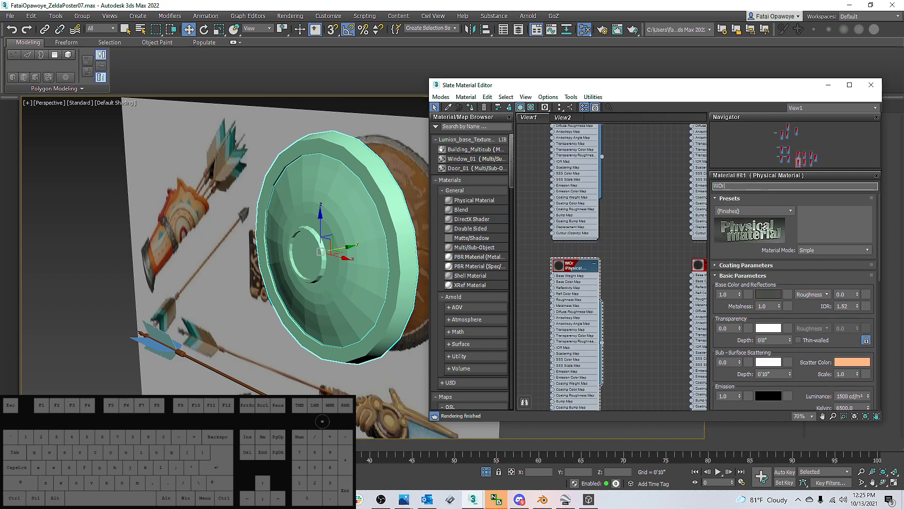
{"action": "type", "text": "n"}
{"action": "key", "text": "BackSpace"}
{"action": "mouse_move", "coordinate": [581, 252]}
{"action": "middle_mouse_down"}
{"action": "mouse_move", "coordinate": [567, 241]}
{"action": "mouse_move", "coordinate": [577, 247]}
{"action": "middle_mouse_up"}
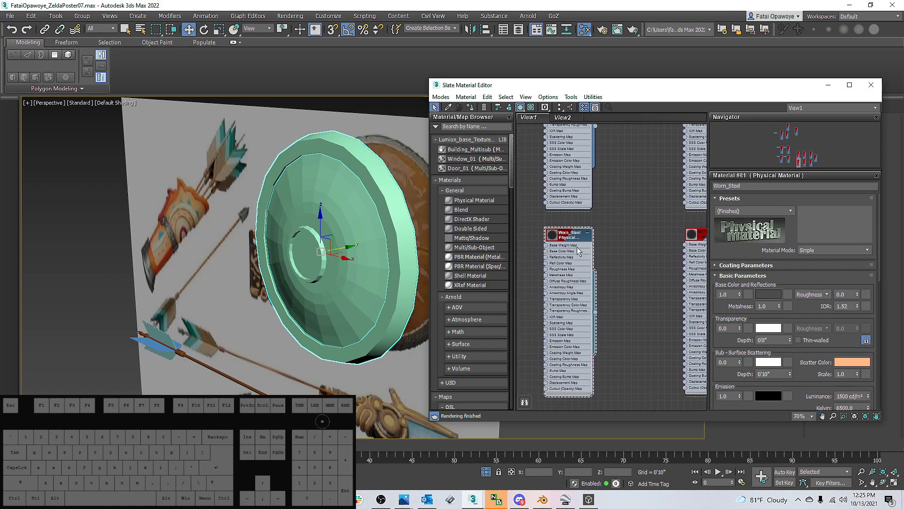
Set the Worn_Steel base colour by sampling the grey metal rim of the shield on the poster
{"action": "left_click", "coordinate": [767, 294]}
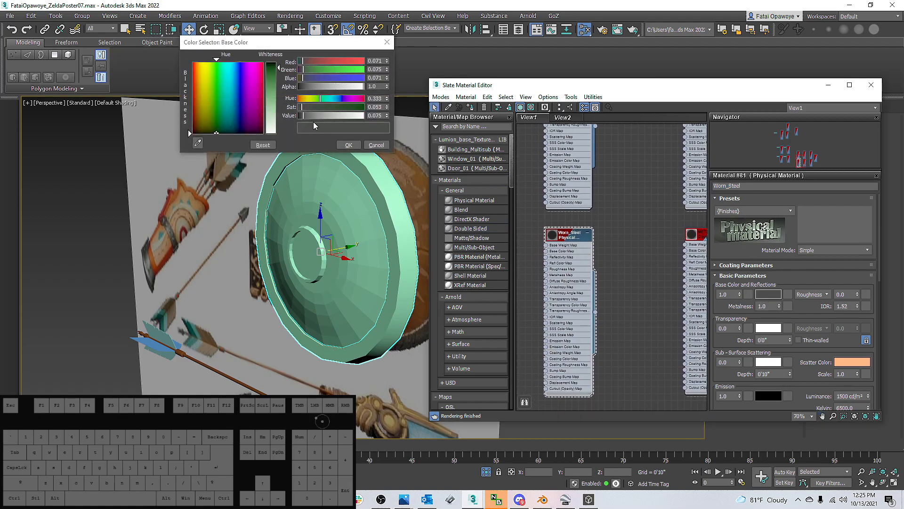
{"action": "left_click", "coordinate": [419, 154]}
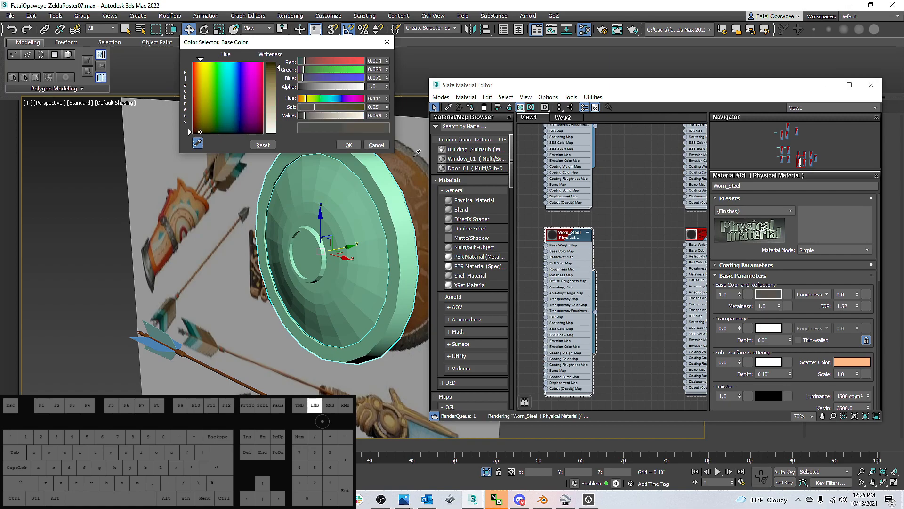
{"action": "middle_click_drag", "start_coordinate": [415, 157], "coordinate": [314, 201], "text": "alt"}
{"action": "left_click", "coordinate": [199, 143]}
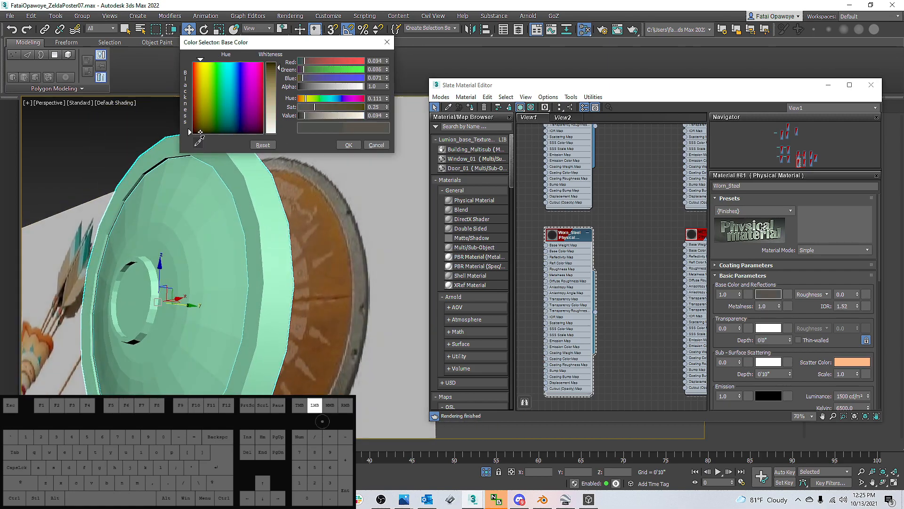
{"action": "left_click", "coordinate": [363, 258]}
{"action": "left_click", "coordinate": [364, 256]}
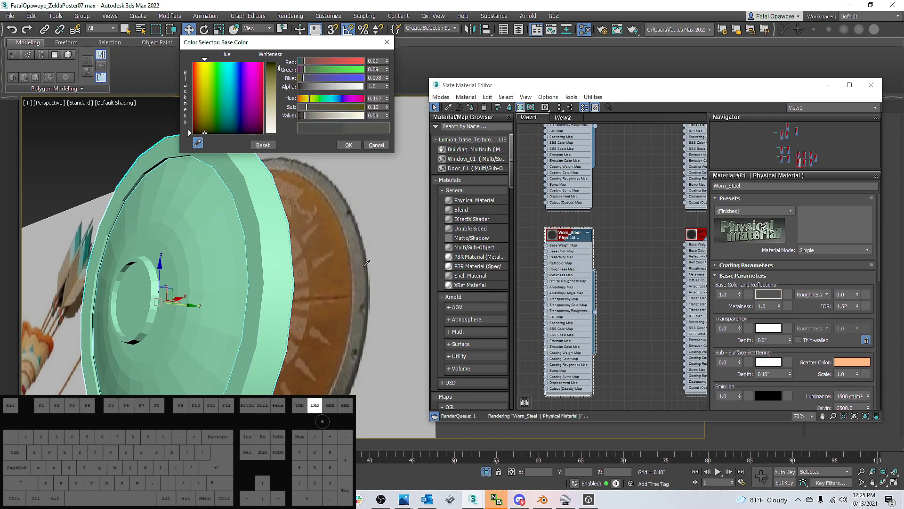
{"action": "left_click", "coordinate": [349, 145]}
Set the Leathe material's base colour by sampling the brown face of the shield on the poster
{"action": "scroll", "coordinate": [342, 216], "scroll_direction": "down", "scroll_amount": 5}
{"action": "mouse_move", "coordinate": [342, 216]}
{"action": "middle_mouse_down", "text": "alt"}
{"action": "mouse_move", "coordinate": [287, 219]}
{"action": "mouse_move", "coordinate": [339, 219]}
{"action": "middle_mouse_up", "text": "alt"}
{"action": "middle_click_drag", "start_coordinate": [665, 259], "coordinate": [705, 358]}
{"action": "double_click", "coordinate": [600, 171]}
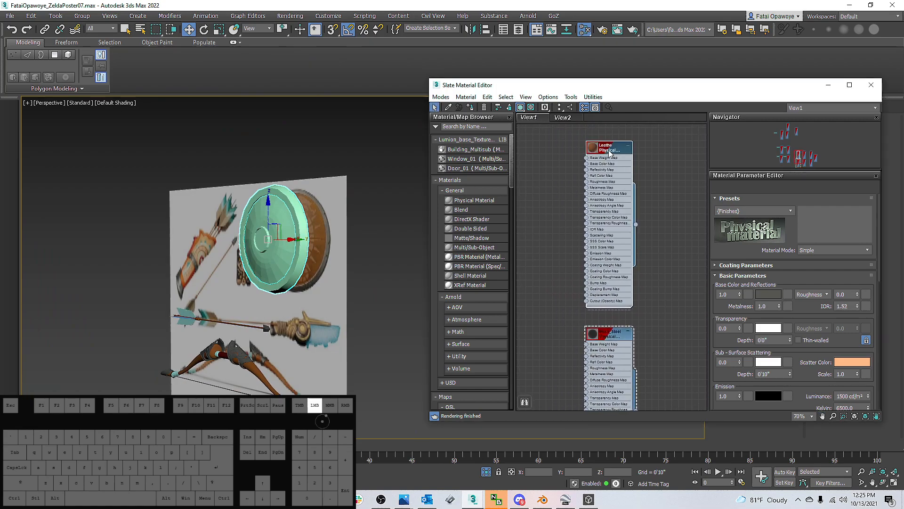
{"action": "left_click", "coordinate": [768, 294]}
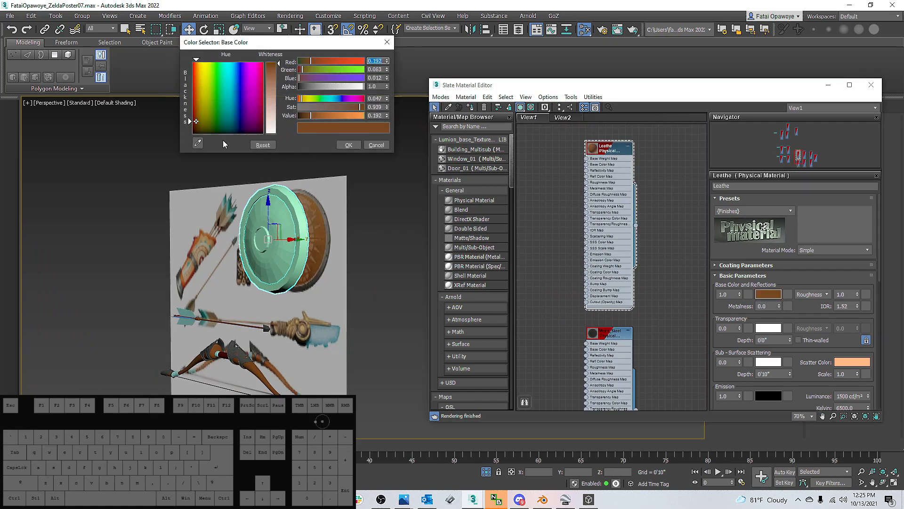
{"action": "scroll", "coordinate": [301, 199], "scroll_direction": "up", "scroll_amount": 5}
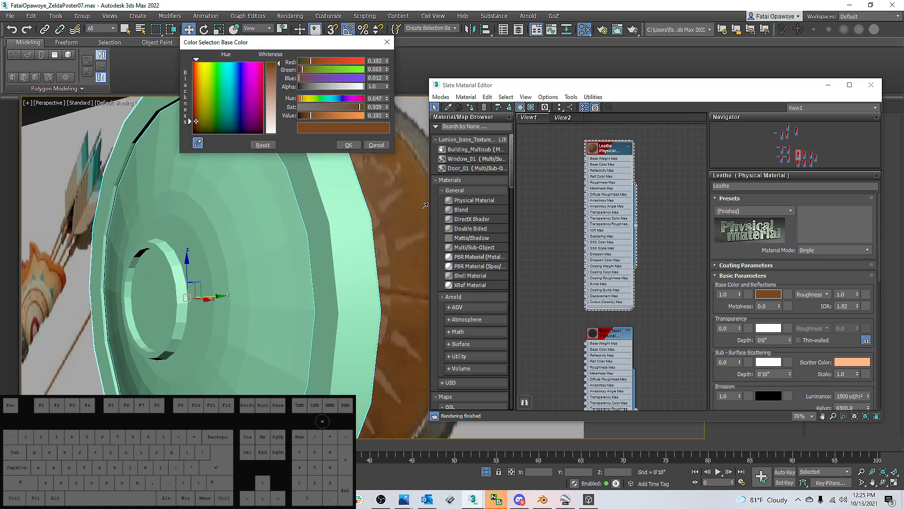
{"action": "left_click", "coordinate": [348, 145]}
Assign the Leathe material to the shield's domed disc
{"action": "middle_click_drag", "start_coordinate": [386, 198], "coordinate": [349, 202]}
{"action": "middle_click_drag", "start_coordinate": [517, 248], "coordinate": [512, 248]}
{"action": "scroll", "coordinate": [362, 236], "scroll_direction": "down", "scroll_amount": 5}
{"action": "mouse_move", "coordinate": [321, 236]}
{"action": "middle_mouse_down", "text": "alt"}
{"action": "mouse_move", "coordinate": [359, 236]}
{"action": "mouse_move", "coordinate": [305, 236]}
{"action": "middle_mouse_up", "text": "alt"}
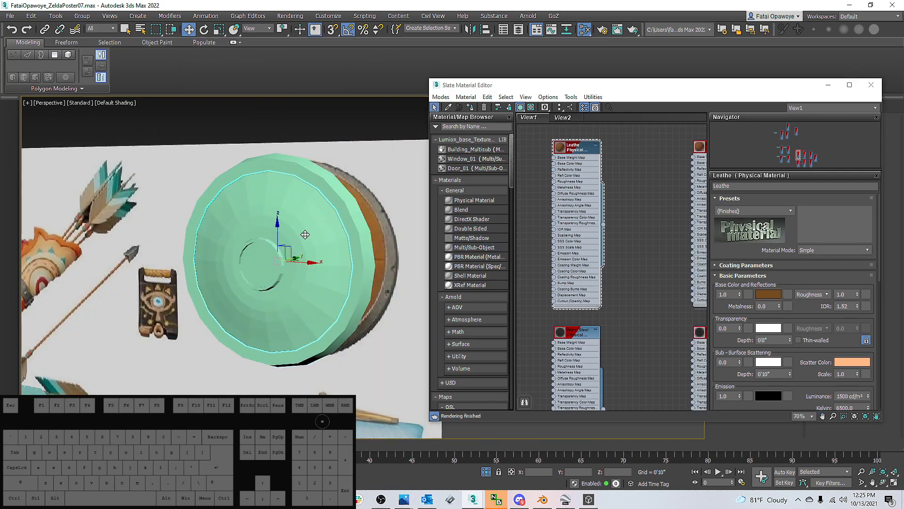
{"action": "left_click", "coordinate": [471, 108]}
{"action": "middle_click_drag", "start_coordinate": [369, 232], "coordinate": [358, 231], "text": "alt"}
Assign the Worn_Steel material to the shield's outer rim
{"action": "left_click", "coordinate": [360, 230]}
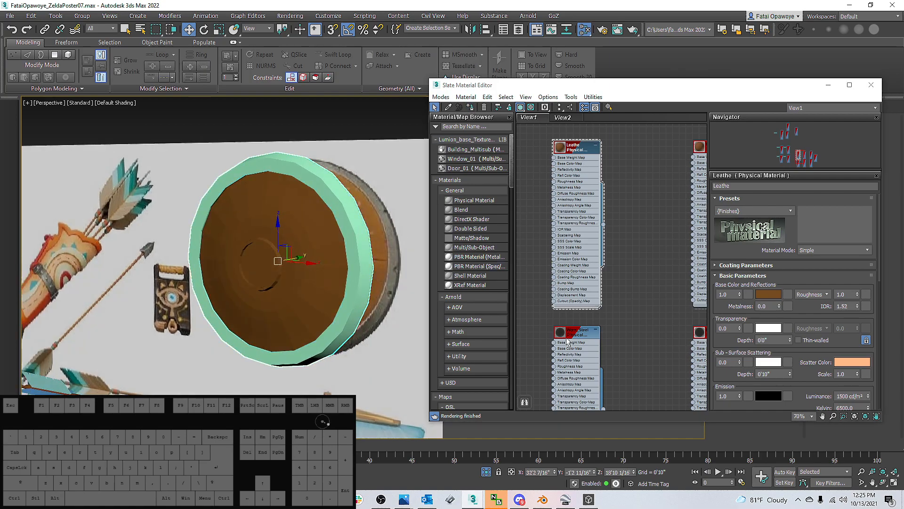
{"action": "double_click", "coordinate": [576, 349]}
{"action": "left_click", "coordinate": [471, 108]}
Duplicate the Worn_Steel material node and place the copy beside the original
{"action": "middle_click_drag", "start_coordinate": [351, 232], "coordinate": [294, 237], "text": "alt"}
{"action": "scroll", "coordinate": [294, 237], "scroll_direction": "up", "scroll_amount": 5}
{"action": "scroll", "coordinate": [565, 259], "scroll_direction": "down", "scroll_amount": 4}
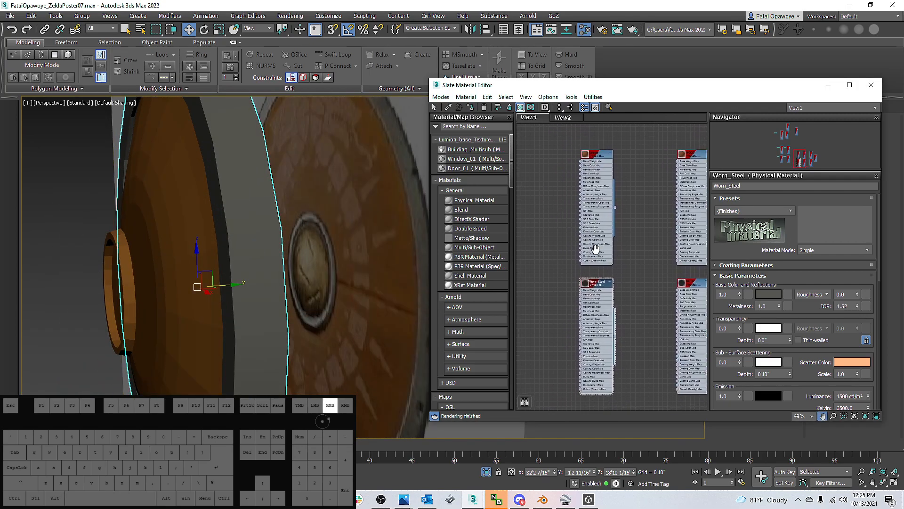
{"action": "left_click_drag", "start_coordinate": [602, 301], "coordinate": [551, 297], "text": "shift"}
{"action": "middle_click_drag", "start_coordinate": [577, 291], "coordinate": [599, 274]}
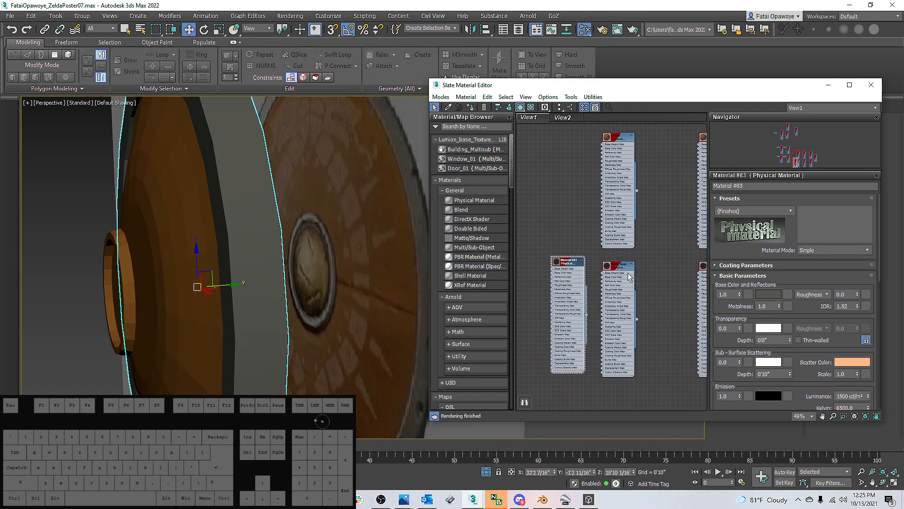
Set the copied material's base colour by sampling the gold boss of the shield on the poster, and raise its Value to 0.345
{"action": "left_click", "coordinate": [768, 294]}
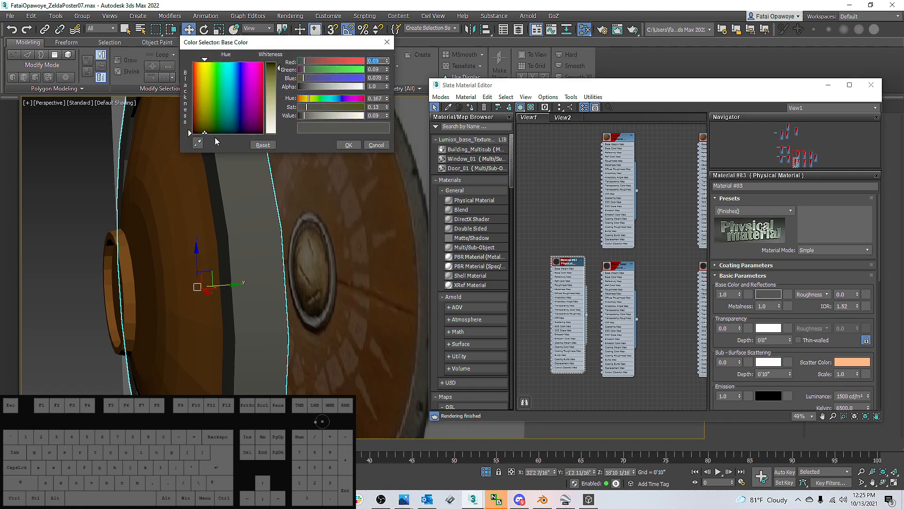
{"action": "left_click", "coordinate": [317, 252]}
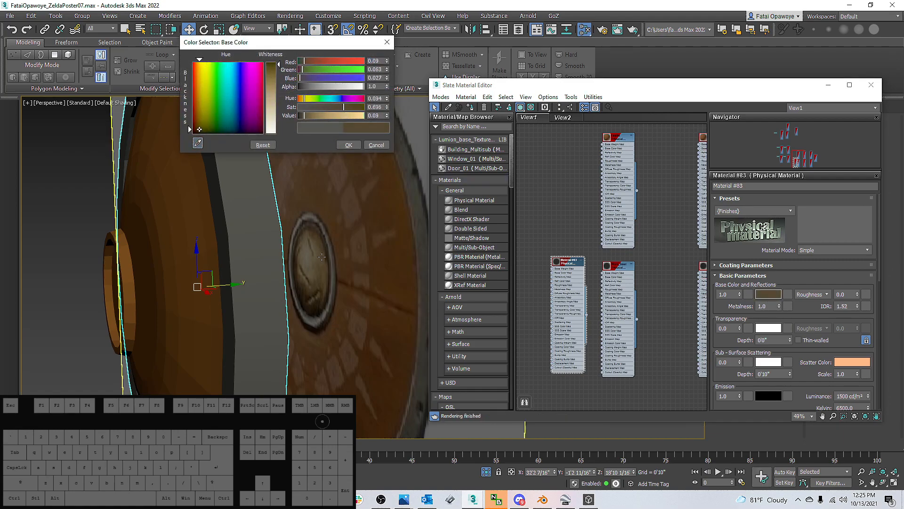
{"action": "left_click_drag", "start_coordinate": [323, 116], "coordinate": [320, 115]}
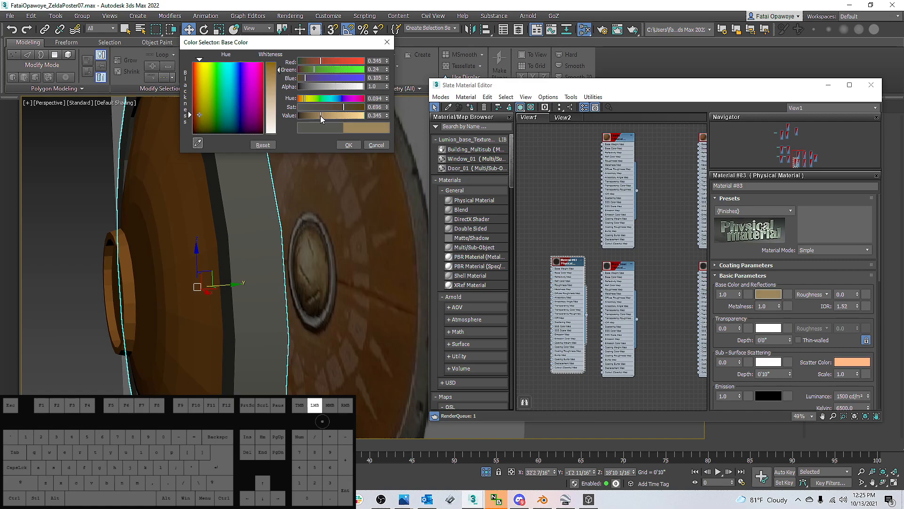
{"action": "left_click", "coordinate": [349, 145]}
{"action": "scroll", "coordinate": [244, 252], "scroll_direction": "down", "scroll_amount": 15}
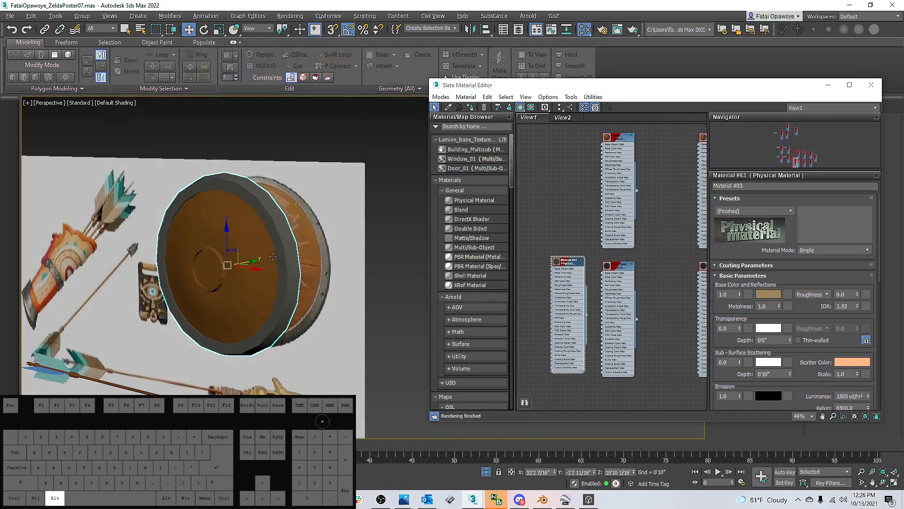
Move the boss sphere along Y from behind the rim to the raised ring at the centre of the disc's front
{"action": "scroll", "coordinate": [231, 265], "scroll_direction": "up", "scroll_amount": 3}
{"action": "mouse_move", "coordinate": [231, 265]}
{"action": "middle_mouse_down", "text": "alt"}
{"action": "mouse_move", "coordinate": [329, 280]}
{"action": "mouse_move", "coordinate": [228, 260]}
{"action": "middle_mouse_up", "text": "alt"}
{"action": "left_click", "coordinate": [312, 238]}
{"action": "left_click", "coordinate": [220, 261]}
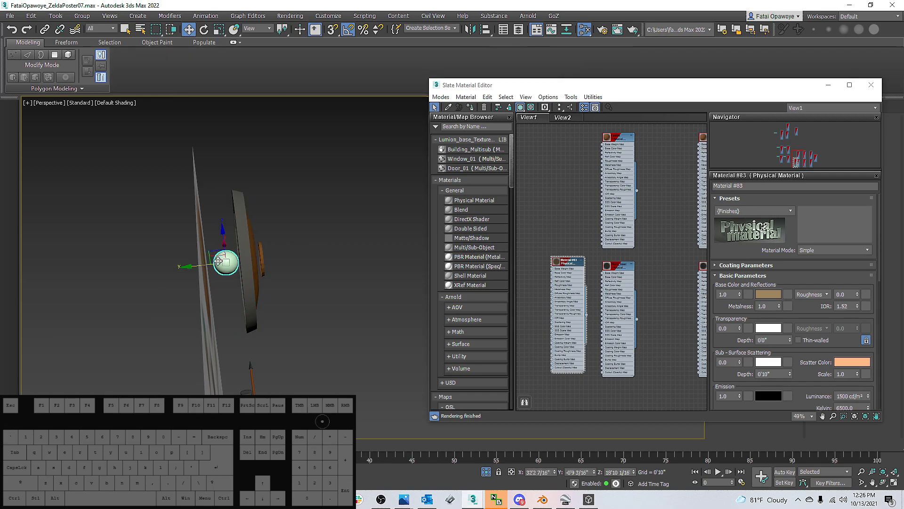
{"action": "left_click_drag", "start_coordinate": [206, 264], "coordinate": [245, 264]}
{"action": "key", "text": "z"}
{"action": "middle_click_drag", "start_coordinate": [245, 263], "coordinate": [245, 262], "text": "alt"}
{"action": "scroll", "coordinate": [245, 261], "scroll_direction": "down", "scroll_amount": 6}
{"action": "middle_click_drag", "start_coordinate": [320, 231], "coordinate": [356, 213], "text": "alt"}
Clear the material editor out of the way and examine the poster's round shield against the modelled rim and disc
{"action": "left_click", "coordinate": [252, 211]}
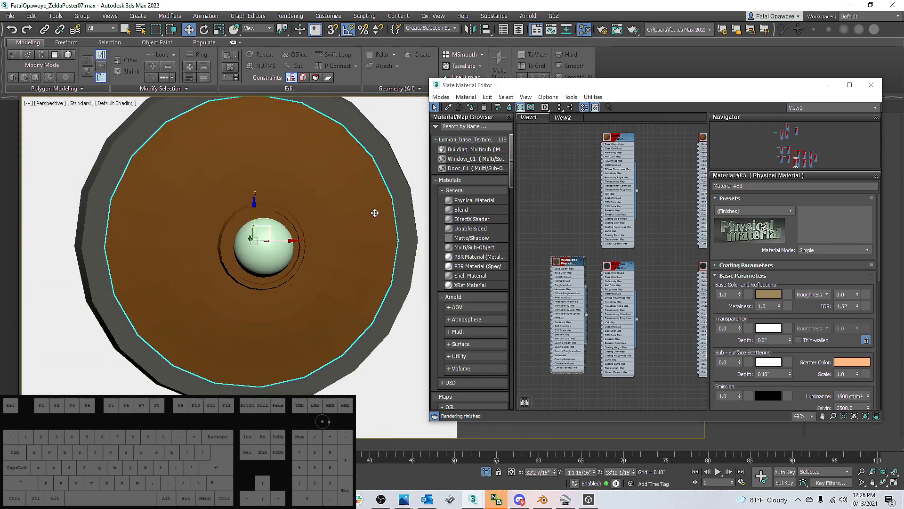
{"action": "left_click", "coordinate": [827, 86]}
{"action": "scroll", "coordinate": [371, 228], "scroll_direction": "down", "scroll_amount": 5}
{"action": "middle_click_drag", "start_coordinate": [292, 229], "coordinate": [192, 213], "text": "alt"}
{"action": "scroll", "coordinate": [298, 215], "scroll_direction": "up", "scroll_amount": 5}
{"action": "scroll", "coordinate": [298, 215], "scroll_direction": "up", "scroll_amount": 2}
{"action": "middle_click_drag", "start_coordinate": [298, 215], "coordinate": [301, 221], "text": "alt"}
{"action": "key", "text": "F3"}
{"action": "key", "text": "F3"}
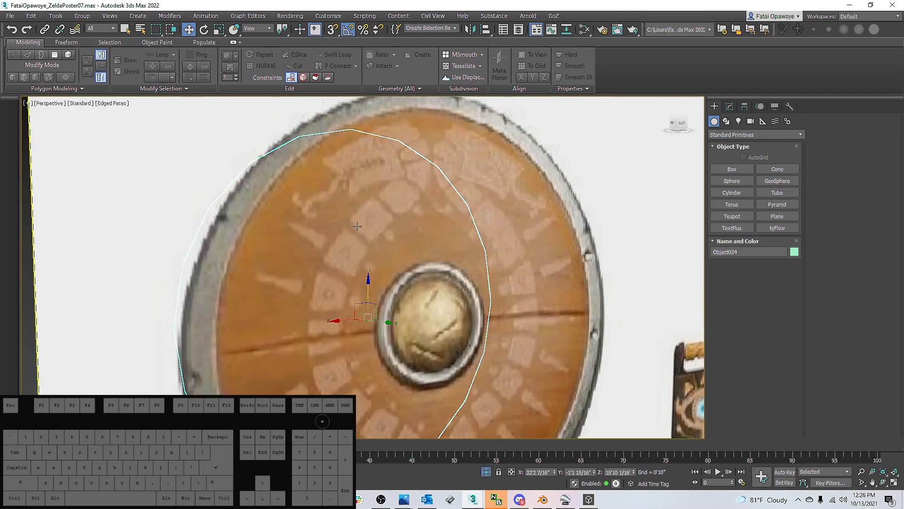
{"action": "scroll", "coordinate": [367, 223], "scroll_direction": "down", "scroll_amount": 2}
{"action": "middle_click_drag", "start_coordinate": [427, 206], "coordinate": [412, 201], "text": "alt"}
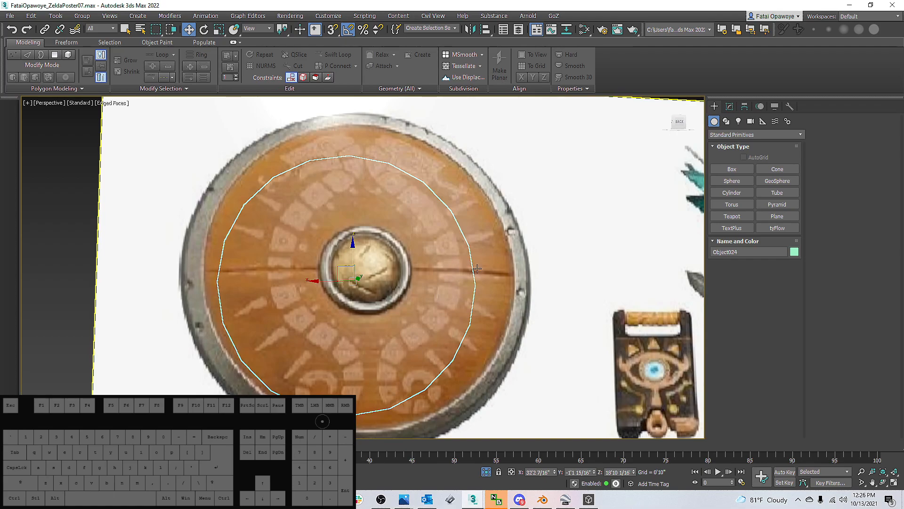
{"action": "middle_click_drag", "start_coordinate": [314, 245], "coordinate": [476, 224], "text": "alt"}
Select the front and back outer edge loops of the shield's rim for editing
{"action": "left_click", "coordinate": [729, 107]}
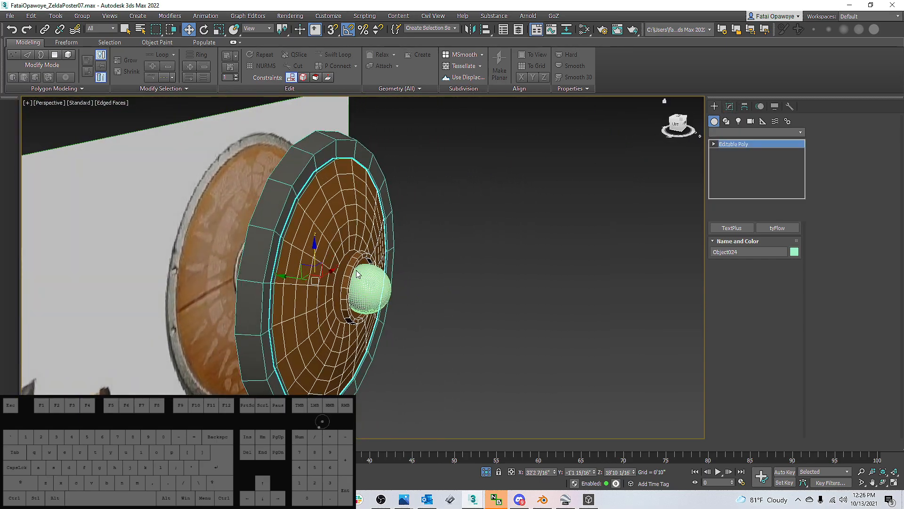
{"action": "scroll", "coordinate": [359, 272], "scroll_direction": "up", "scroll_amount": 5}
{"action": "scroll", "coordinate": [361, 249], "scroll_direction": "down", "scroll_amount": 7}
{"action": "scroll", "coordinate": [316, 210], "scroll_direction": "up", "scroll_amount": 4}
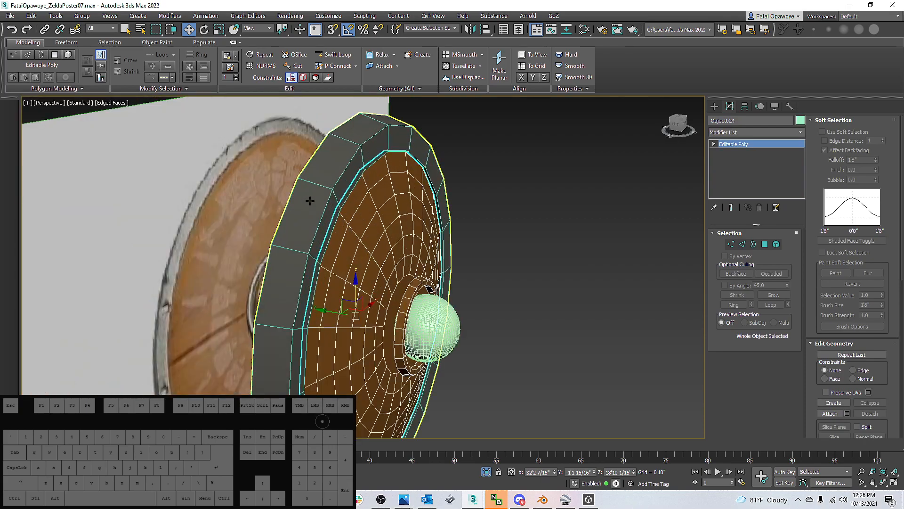
{"action": "left_click", "coordinate": [356, 226]}
{"action": "middle_click_drag", "start_coordinate": [356, 226], "coordinate": [513, 282], "text": "alt"}
{"action": "middle_click_drag", "start_coordinate": [361, 277], "coordinate": [393, 226], "text": "alt"}
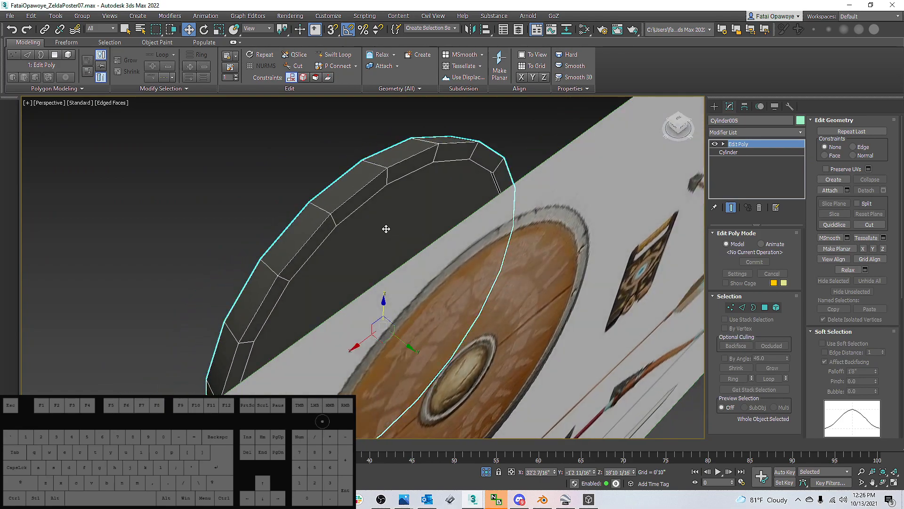
{"action": "middle_click_drag", "start_coordinate": [399, 225], "coordinate": [560, 175], "text": "alt"}
{"action": "left_click", "coordinate": [742, 307]}
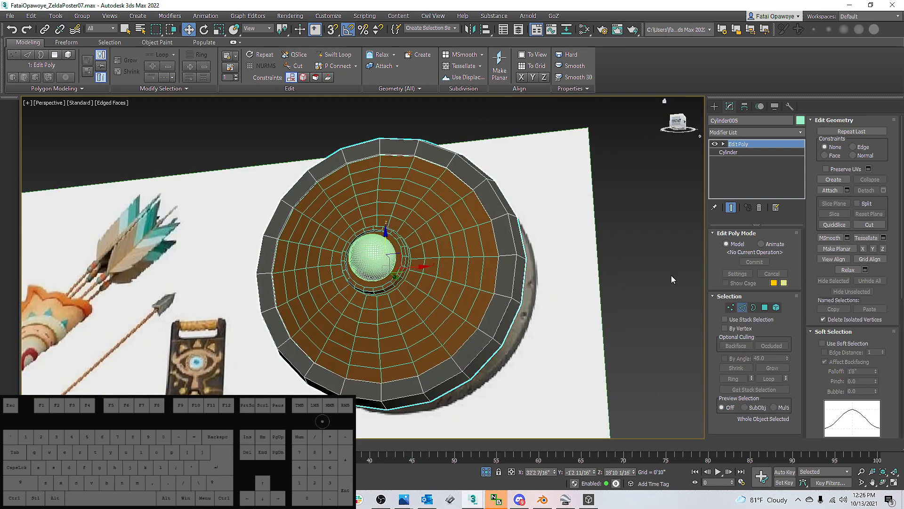
{"action": "middle_click_drag", "start_coordinate": [506, 195], "coordinate": [460, 182], "text": "alt"}
{"action": "double_click", "coordinate": [404, 222], "text": "ctrl"}
{"action": "scroll", "coordinate": [407, 181], "scroll_direction": "up", "scroll_amount": 5}
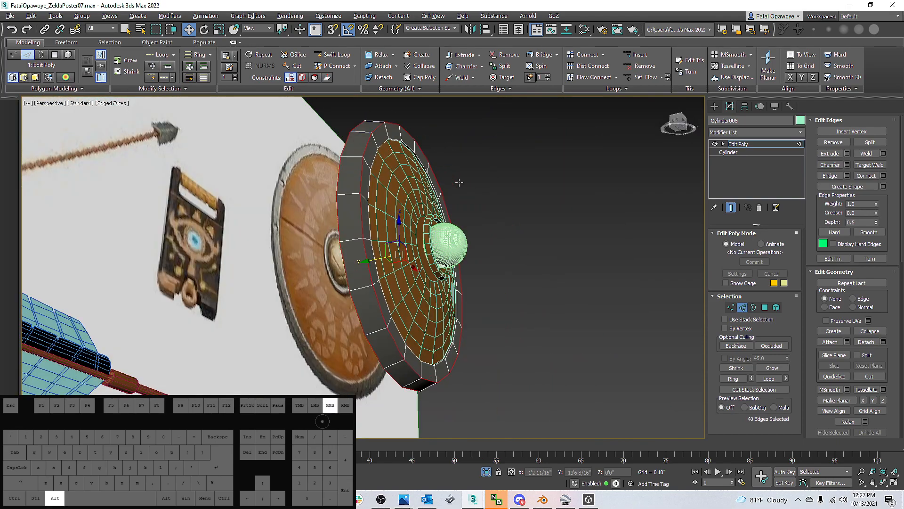
Try a chamfer of 0'0 3/16" on the rim's selected outer edge loops
{"action": "right_click", "coordinate": [341, 156]}
{"action": "left_click", "coordinate": [260, 202]}
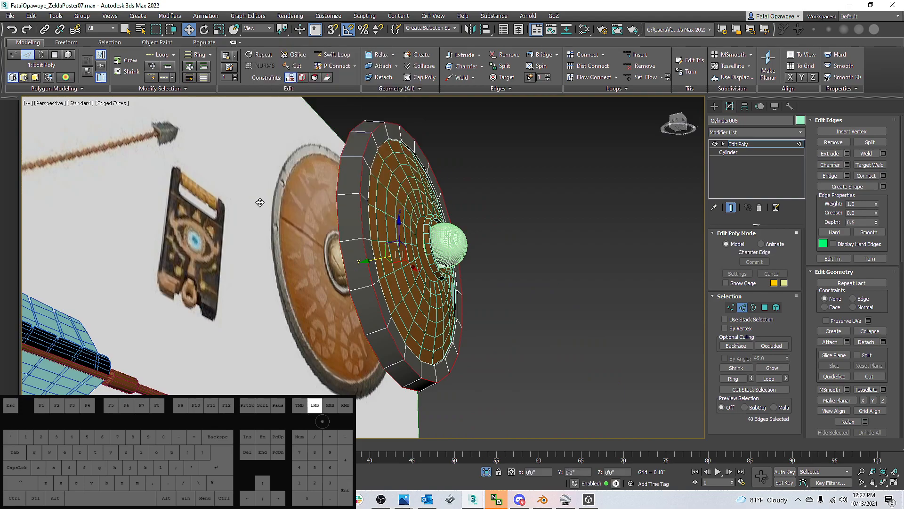
{"action": "middle_click_drag", "start_coordinate": [388, 178], "coordinate": [341, 204], "text": "alt"}
{"action": "scroll", "coordinate": [358, 193], "scroll_direction": "up", "scroll_amount": 3}
{"action": "left_click_drag", "start_coordinate": [370, 287], "coordinate": [371, 283]}
{"action": "scroll", "coordinate": [370, 283], "scroll_direction": "up", "scroll_amount": 3}
{"action": "middle_click_drag", "start_coordinate": [339, 231], "coordinate": [292, 193], "text": "alt"}
{"action": "middle_click_drag", "start_coordinate": [292, 262], "coordinate": [307, 224], "text": "alt"}
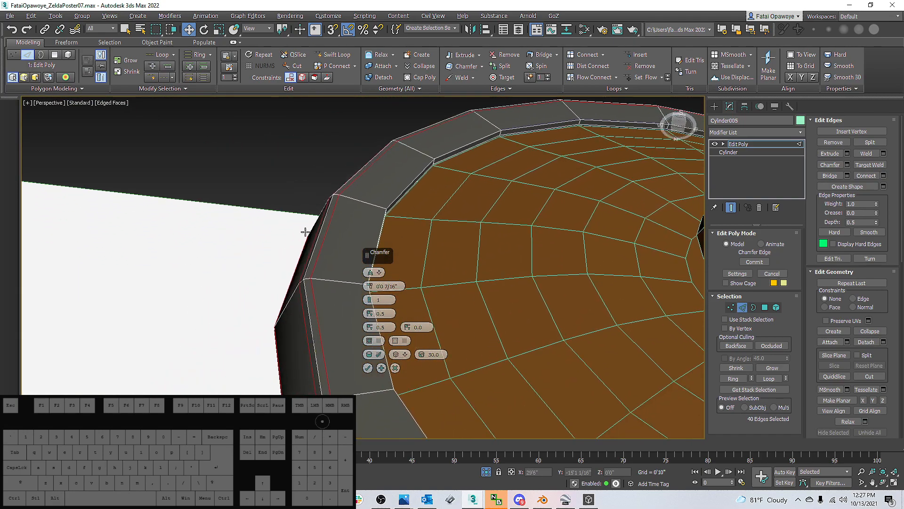
{"action": "left_click_drag", "start_coordinate": [372, 295], "coordinate": [371, 305]}
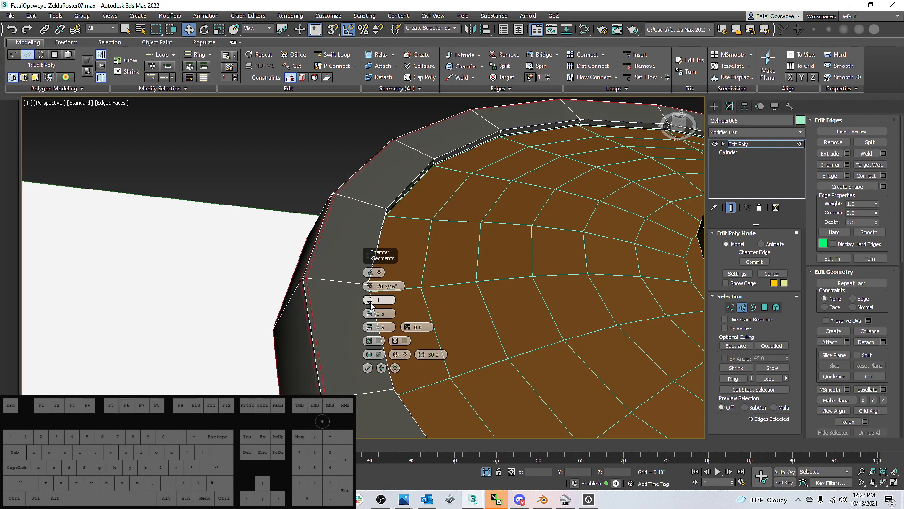
Try the rim chamfer as a Quad chamfer with 2 segments and apply it
{"action": "left_click", "coordinate": [372, 273]}
{"action": "scroll", "coordinate": [300, 280], "scroll_direction": "up", "scroll_amount": 6}
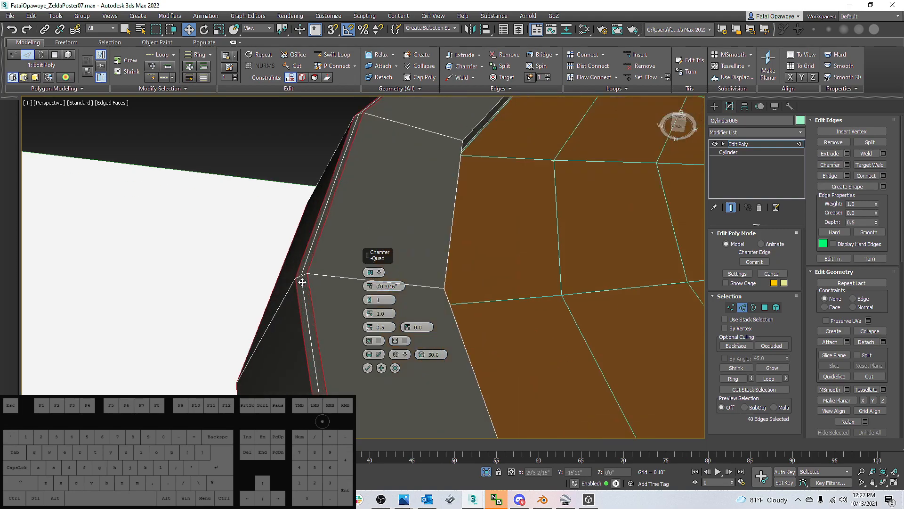
{"action": "scroll", "coordinate": [347, 301], "scroll_direction": "down", "scroll_amount": 3}
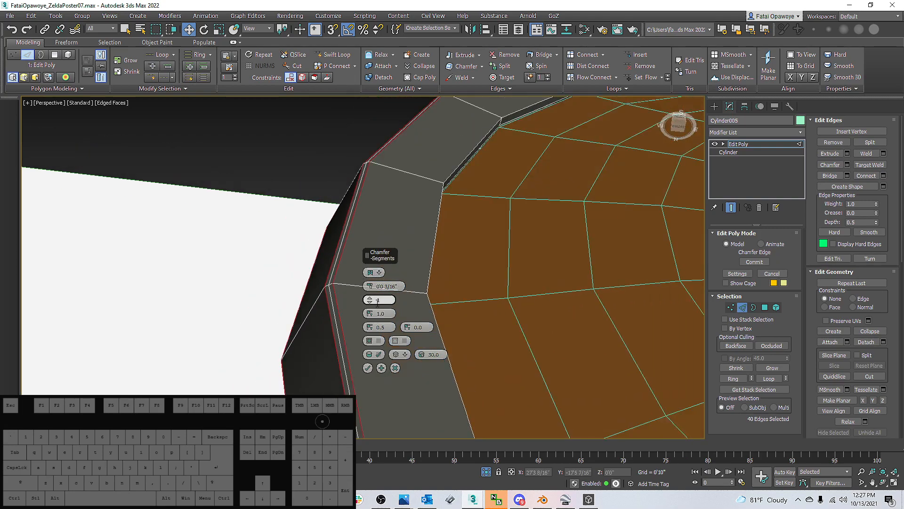
{"action": "left_click", "coordinate": [370, 300]}
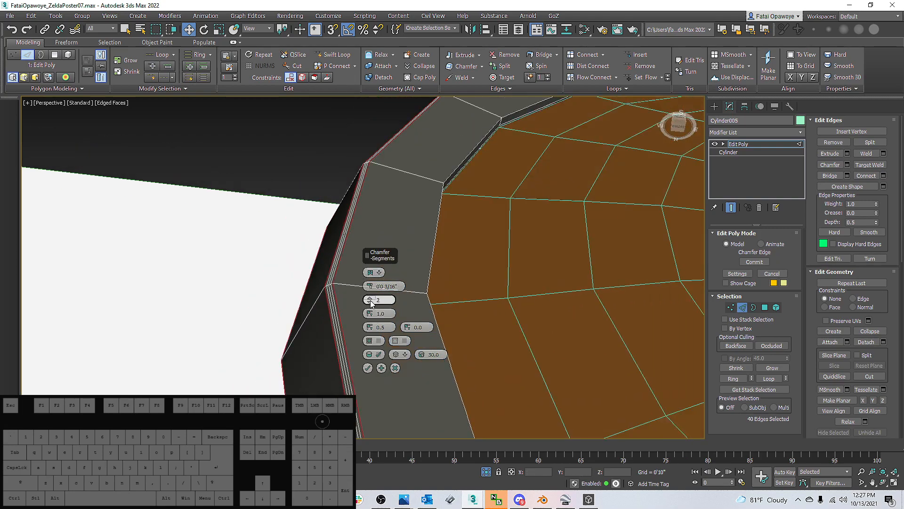
{"action": "left_click", "coordinate": [369, 367]}
{"action": "middle_click_drag", "start_coordinate": [352, 311], "coordinate": [348, 293], "text": "alt"}
{"action": "scroll", "coordinate": [348, 293], "scroll_direction": "up", "scroll_amount": 5}
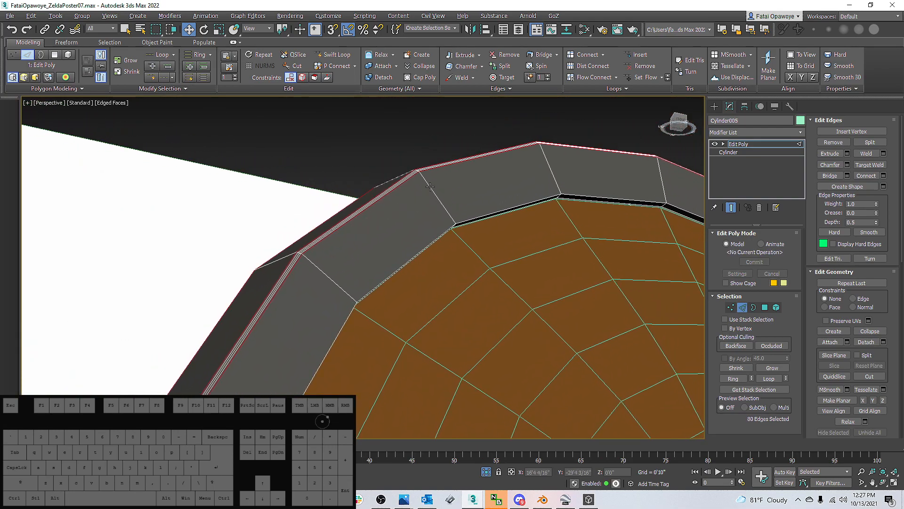
{"action": "scroll", "coordinate": [430, 187], "scroll_direction": "up", "scroll_amount": 2}
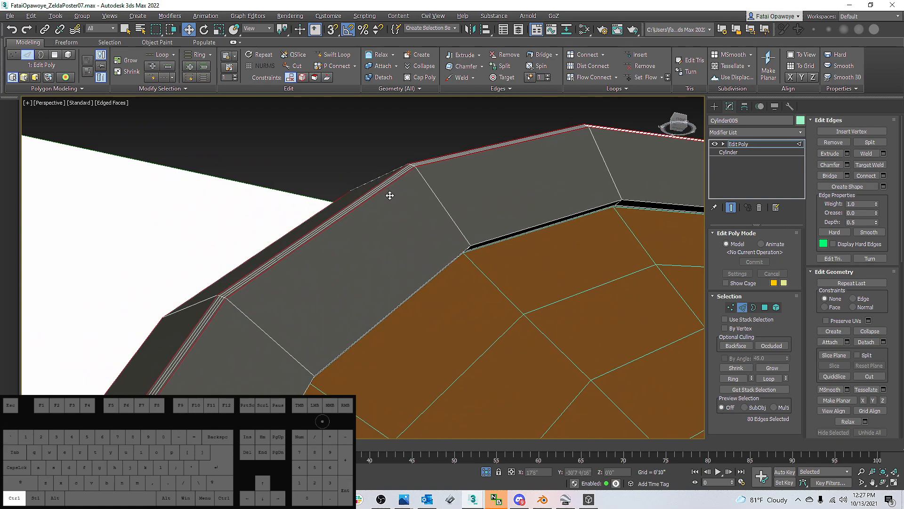
Undo the chamfer on the rim's outer edge loops
{"action": "key", "text": "ctrl+z"}
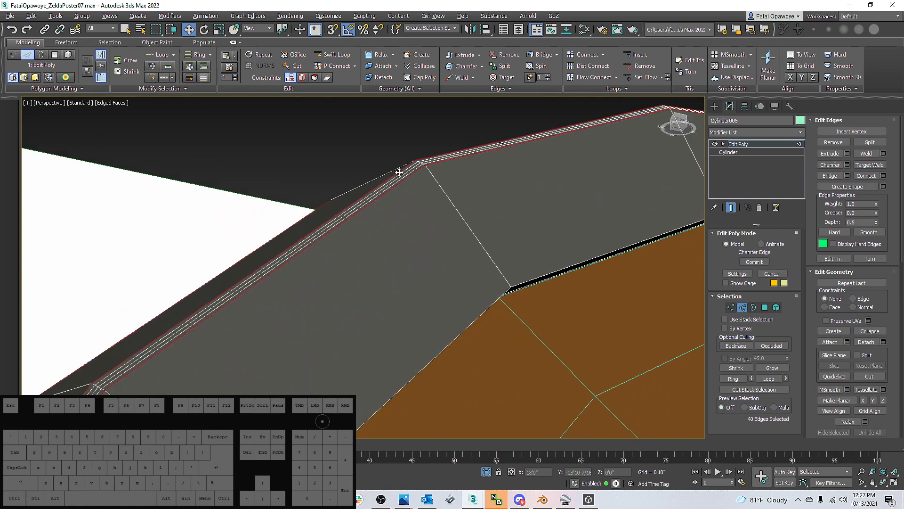
{"action": "right_click", "coordinate": [386, 202]}
{"action": "left_click", "coordinate": [309, 256]}
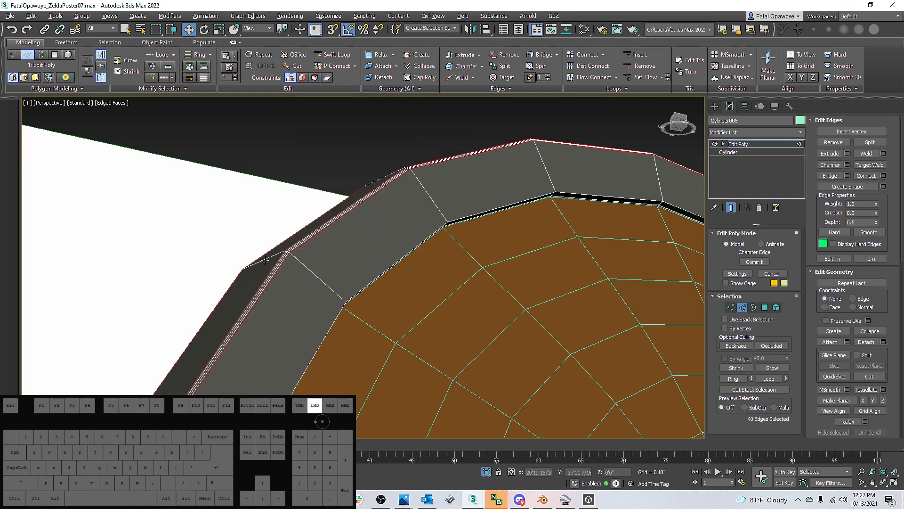
{"action": "key", "text": "ctrl+z"}
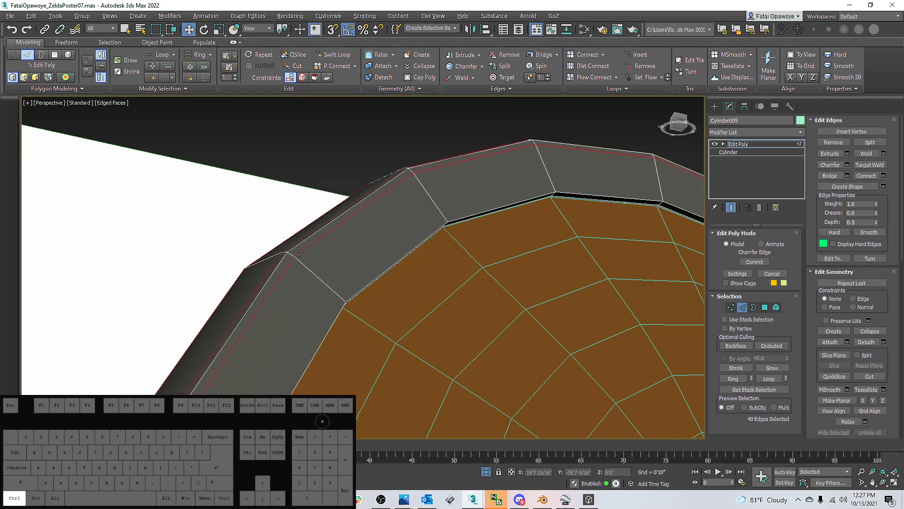
Start a new one-segment chamfer on the rim's outer edge loops with an amount of 0'0 7/16"
{"action": "right_click", "coordinate": [297, 250]}
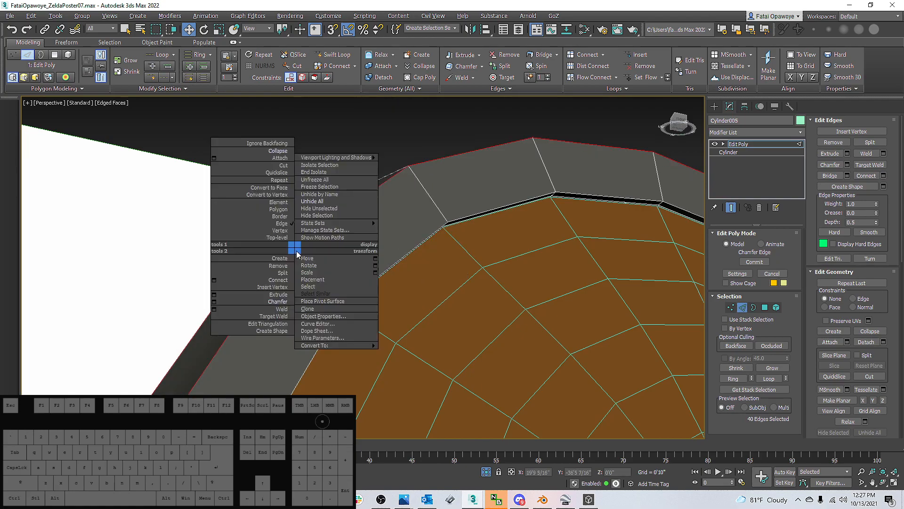
{"action": "left_click", "coordinate": [213, 288]}
{"action": "scroll", "coordinate": [321, 233], "scroll_direction": "up", "scroll_amount": 2}
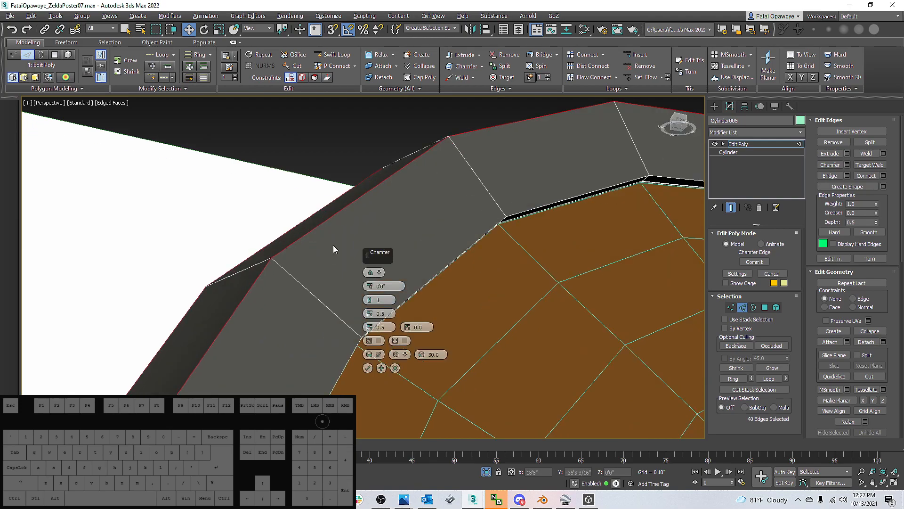
{"action": "left_click", "coordinate": [370, 303]}
{"action": "left_click_drag", "start_coordinate": [372, 284], "coordinate": [374, 280]}
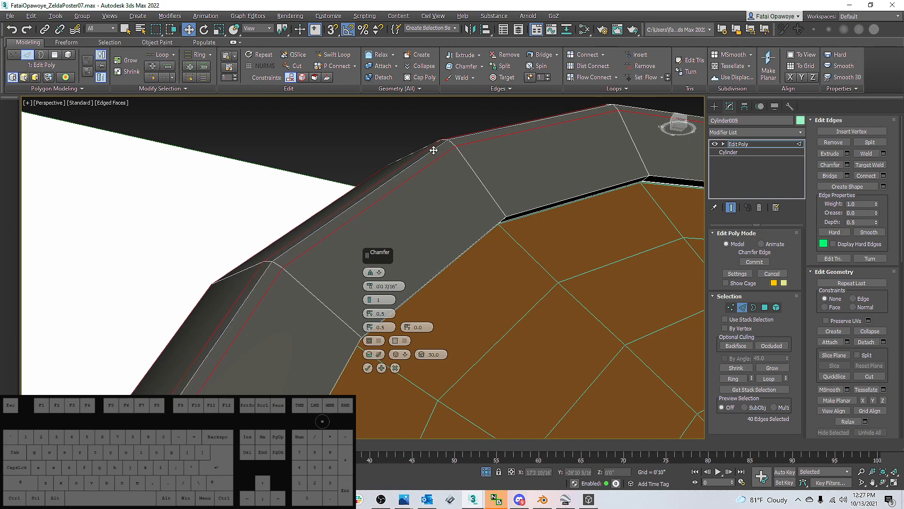
{"action": "scroll", "coordinate": [453, 158], "scroll_direction": "up", "scroll_amount": 2}
{"action": "scroll", "coordinate": [476, 178], "scroll_direction": "down", "scroll_amount": 1}
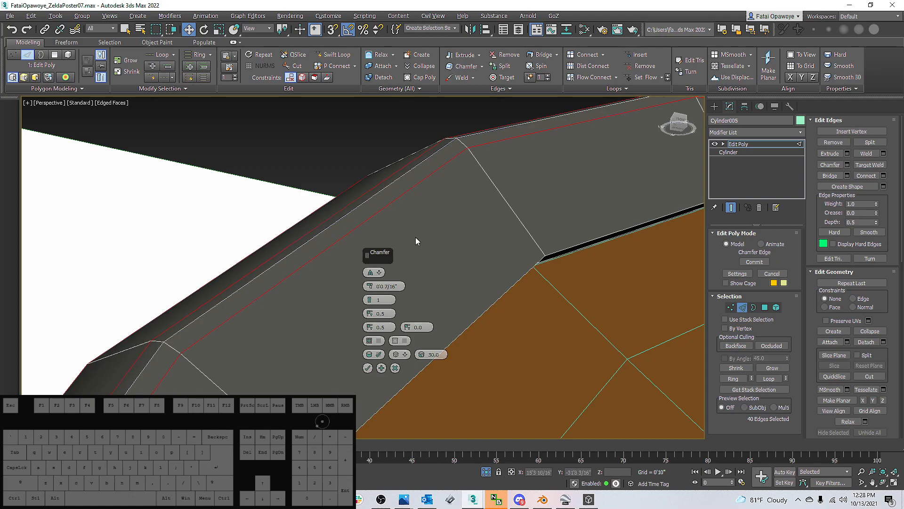
Switch the rim chamfer to Quad, set its amount to 0'0 5/16", and apply it
{"action": "left_click", "coordinate": [371, 273]}
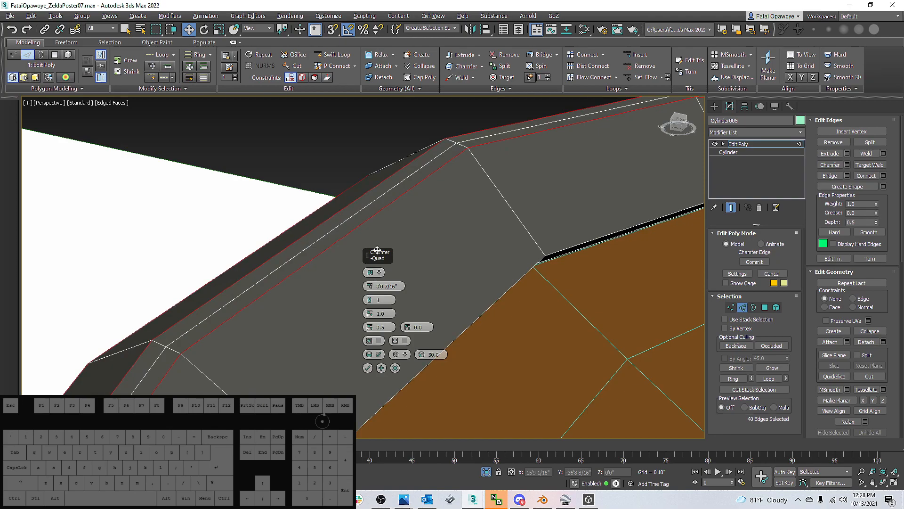
{"action": "middle_click_drag", "start_coordinate": [343, 206], "coordinate": [356, 230], "text": "alt"}
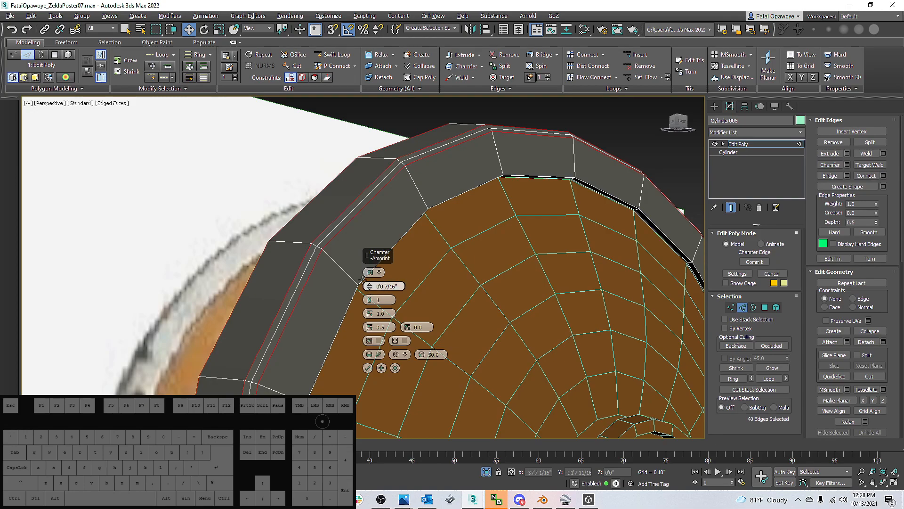
{"action": "middle_click_drag", "start_coordinate": [343, 239], "coordinate": [316, 255], "text": "alt"}
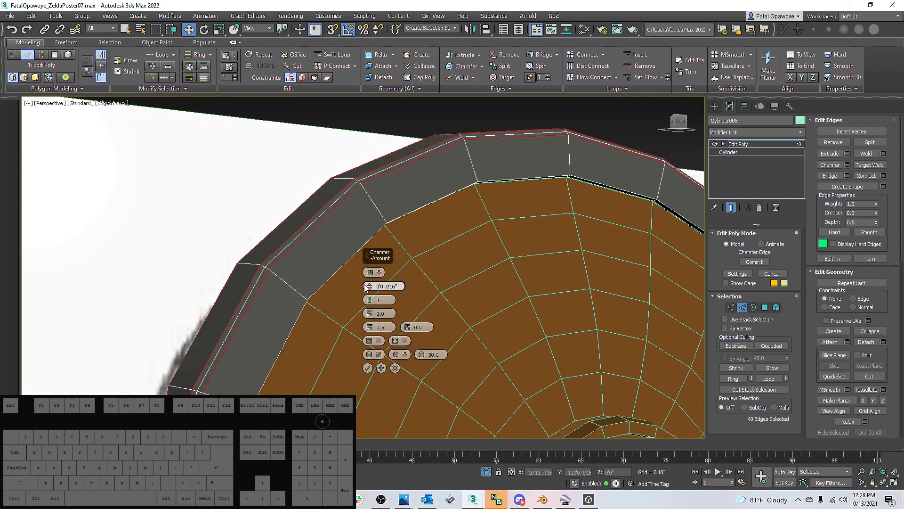
{"action": "left_click_drag", "start_coordinate": [369, 290], "coordinate": [371, 287]}
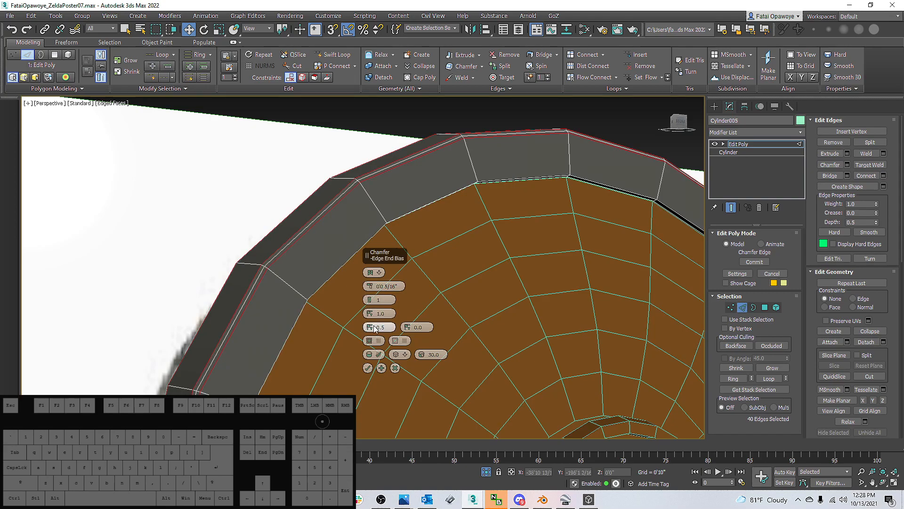
{"action": "left_click", "coordinate": [367, 368]}
{"action": "scroll", "coordinate": [277, 260], "scroll_direction": "up", "scroll_amount": 2}
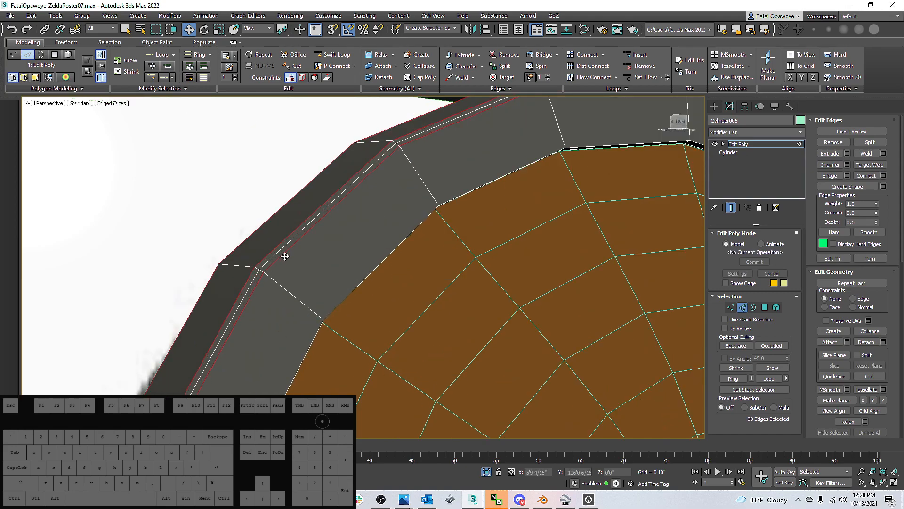
Chamfer the rim's outer edge loops again with one segment, switching the chamfer type and reducing the amount to 0'0", and apply it
{"action": "right_click", "coordinate": [293, 256]}
{"action": "left_click", "coordinate": [210, 304]}
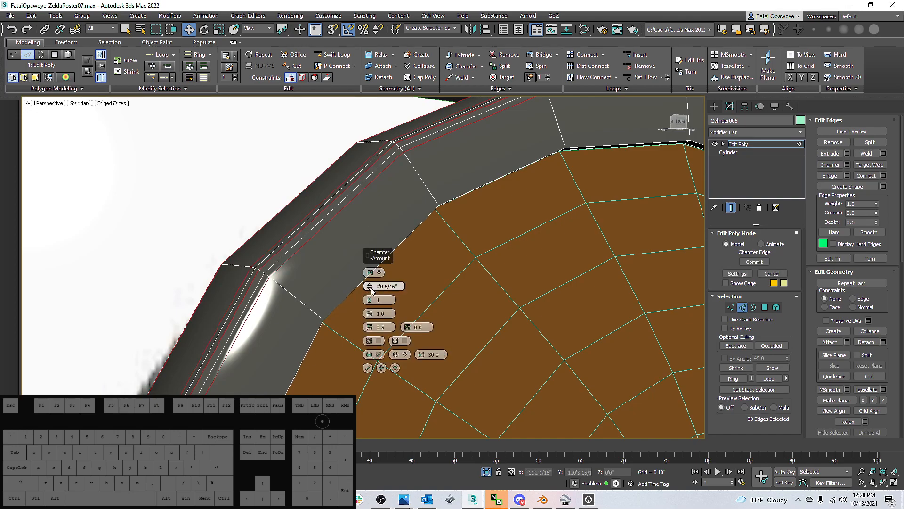
{"action": "left_click_drag", "start_coordinate": [370, 291], "coordinate": [372, 282]}
{"action": "left_click", "coordinate": [372, 272]}
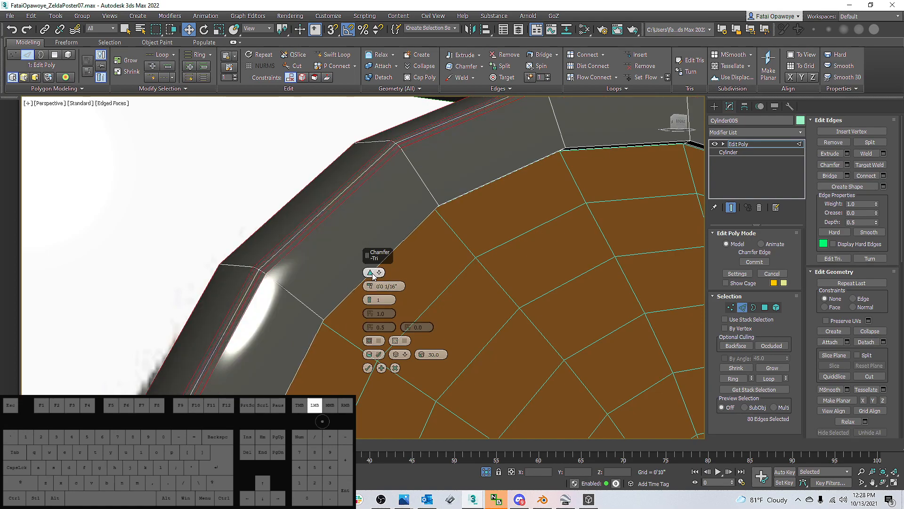
{"action": "scroll", "coordinate": [264, 258], "scroll_direction": "up", "scroll_amount": 4}
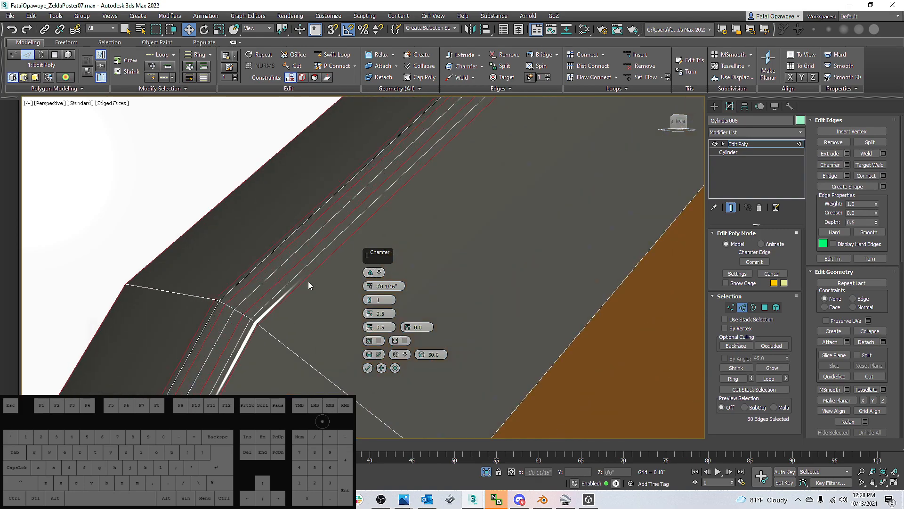
{"action": "middle_click_drag", "start_coordinate": [328, 286], "coordinate": [304, 250], "text": "alt"}
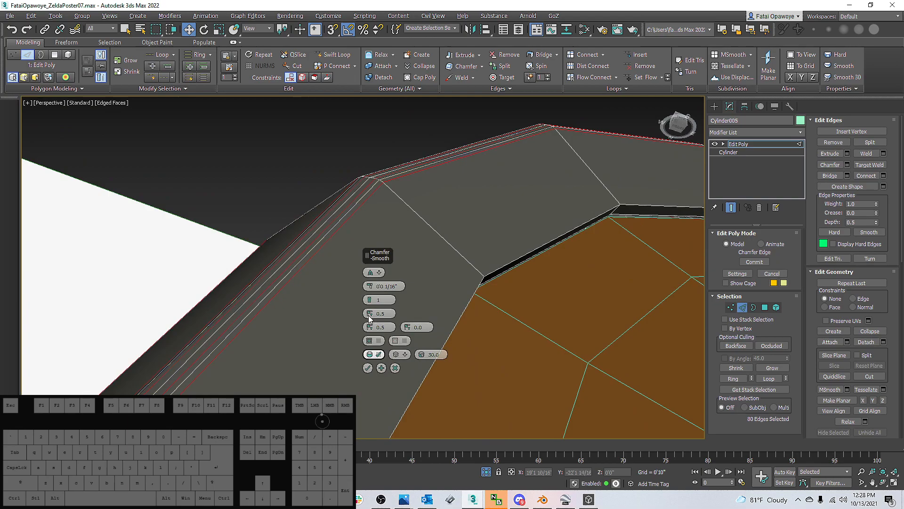
{"action": "left_click", "coordinate": [370, 288]}
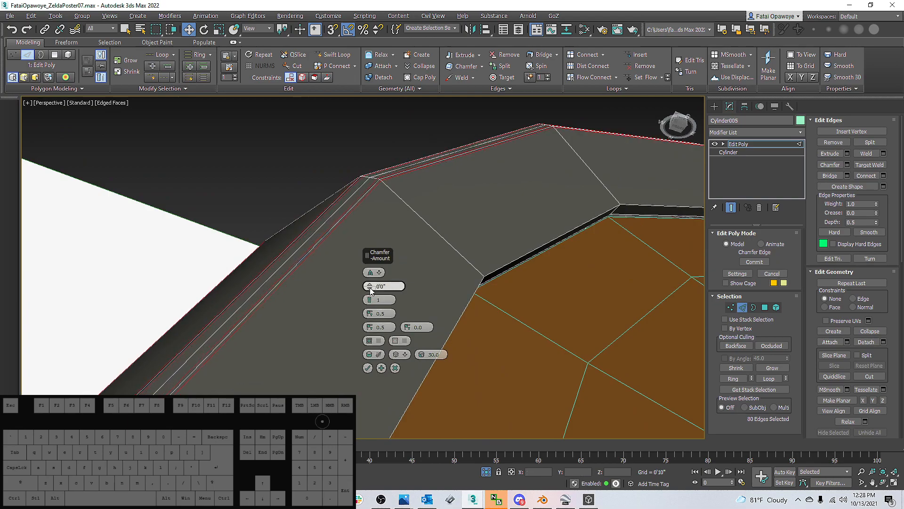
{"action": "left_click", "coordinate": [368, 368]}
Remove the extra middle edge loop from the rim's chamfered outer edge and clear the edge selection
{"action": "double_click", "coordinate": [358, 188]}
{"action": "scroll", "coordinate": [356, 189], "scroll_direction": "down", "scroll_amount": 4}
{"action": "key", "text": "ctrl+BackSpace"}
{"action": "middle_click_drag", "start_coordinate": [356, 190], "coordinate": [518, 208], "text": "alt"}
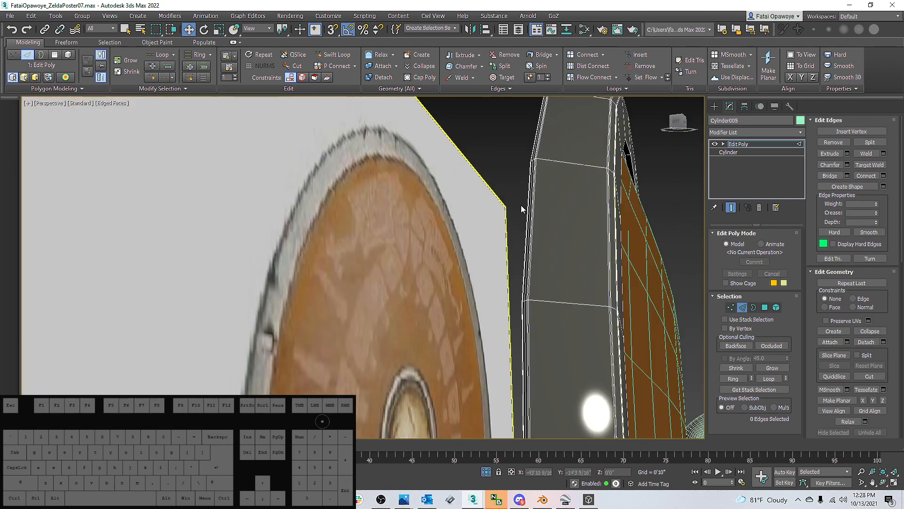
{"action": "left_click", "coordinate": [533, 162]}
{"action": "middle_click_drag", "start_coordinate": [533, 162], "coordinate": [532, 154], "text": "alt"}
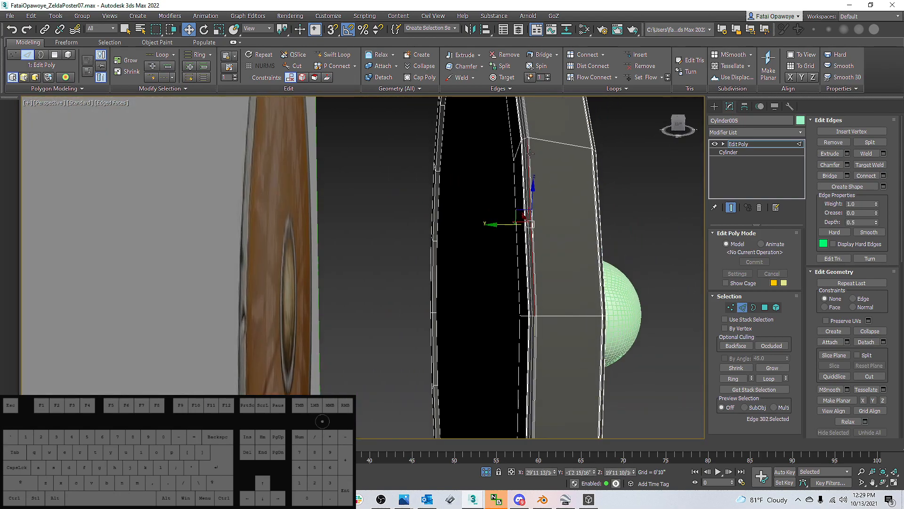
{"action": "double_click", "coordinate": [531, 145]}
{"action": "key", "text": "ctrl+d"}
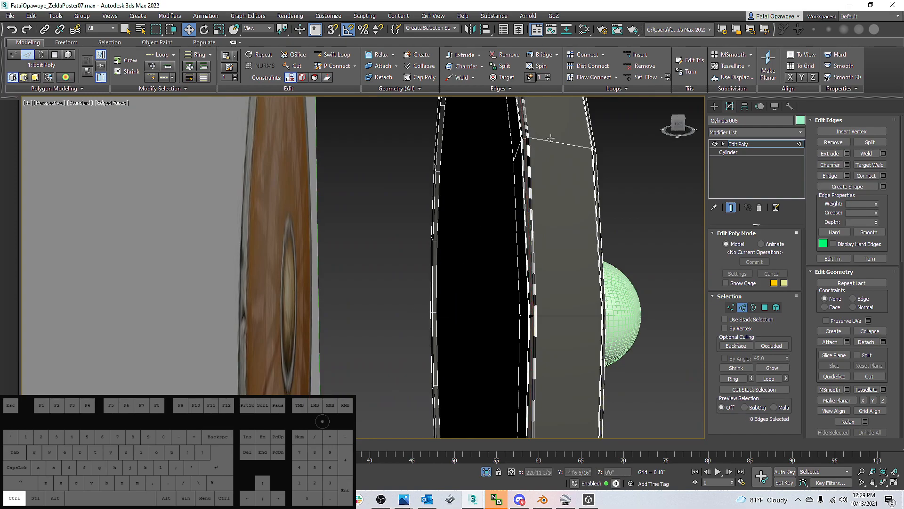
Hide the edged-faces display and add a TurboSmooth modifier to the shield rim
{"action": "middle_click_drag", "start_coordinate": [652, 163], "coordinate": [539, 195], "text": "alt"}
{"action": "scroll", "coordinate": [540, 196], "scroll_direction": "down", "scroll_amount": 4}
{"action": "middle_click_drag", "start_coordinate": [485, 182], "coordinate": [457, 169]}
{"action": "scroll", "coordinate": [419, 153], "scroll_direction": "up", "scroll_amount": 4}
{"action": "key", "text": "F4"}
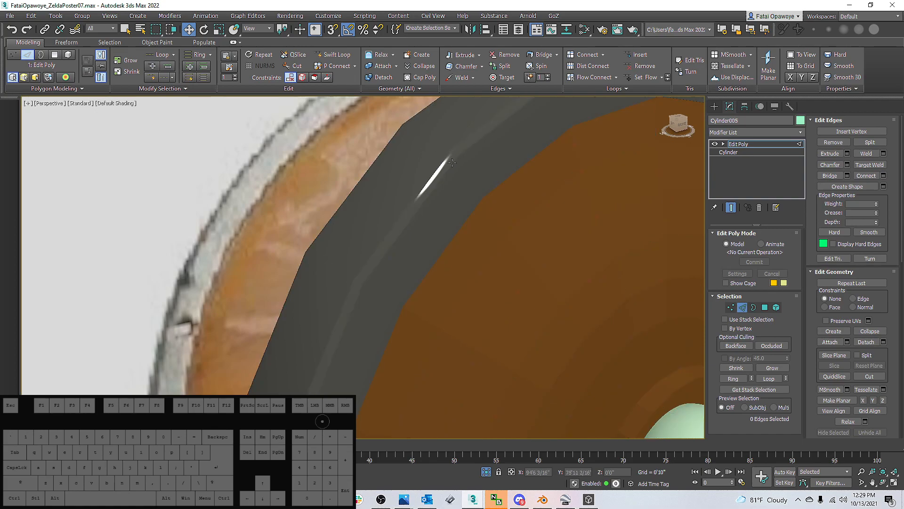
{"action": "scroll", "coordinate": [431, 171], "scroll_direction": "up", "scroll_amount": 2}
{"action": "scroll", "coordinate": [430, 176], "scroll_direction": "down", "scroll_amount": 1}
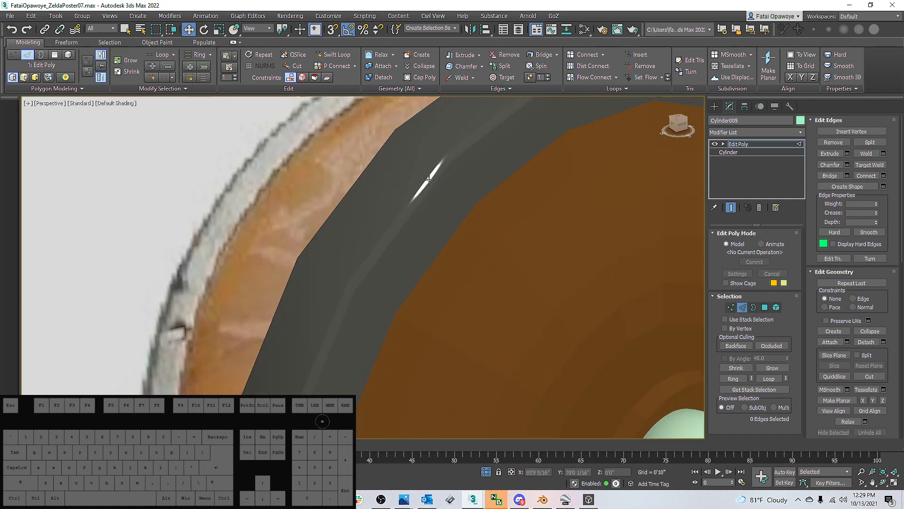
{"action": "left_click", "coordinate": [756, 134]}
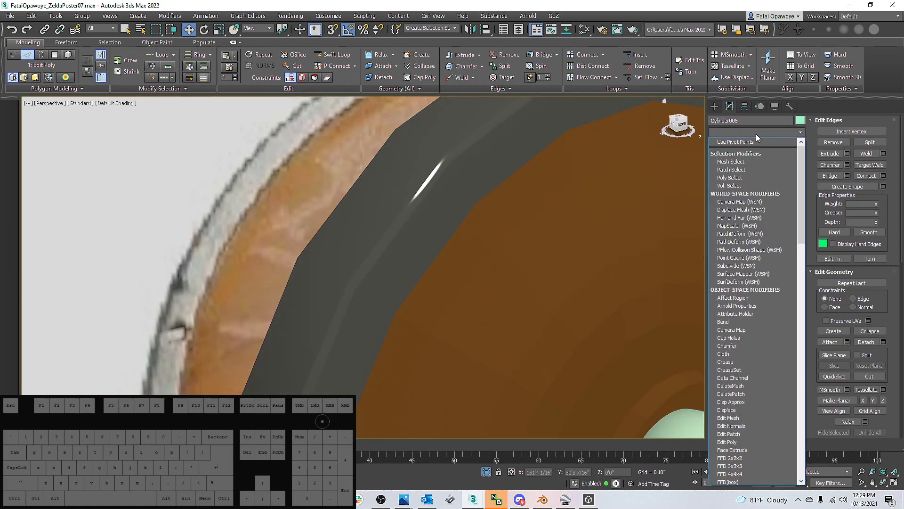
{"action": "key", "text": "t"}
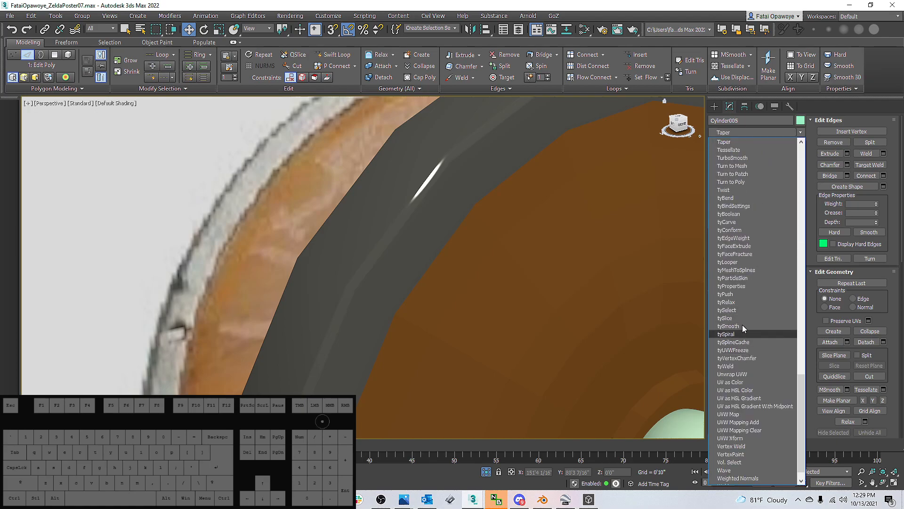
{"action": "left_click", "coordinate": [751, 156]}
{"action": "middle_click_drag", "start_coordinate": [516, 203], "coordinate": [487, 170]}
{"action": "scroll", "coordinate": [487, 202], "scroll_direction": "down", "scroll_amount": 5}
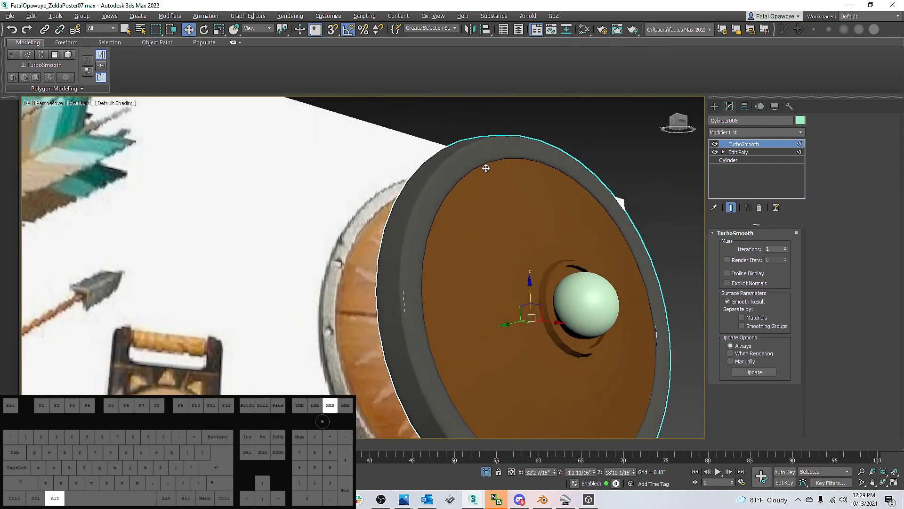
Set the rim's TurboSmooth iterations to 2
{"action": "scroll", "coordinate": [422, 175], "scroll_direction": "up", "scroll_amount": 5}
{"action": "middle_click_drag", "start_coordinate": [422, 176], "coordinate": [490, 179], "text": "alt"}
{"action": "middle_click_drag", "start_coordinate": [569, 167], "coordinate": [521, 177], "text": "alt"}
{"action": "left_click", "coordinate": [786, 247]}
Examine the smoothness of the rim's bevels and highlights from several angles, with and without the edge display
{"action": "scroll", "coordinate": [527, 161], "scroll_direction": "down", "scroll_amount": 5}
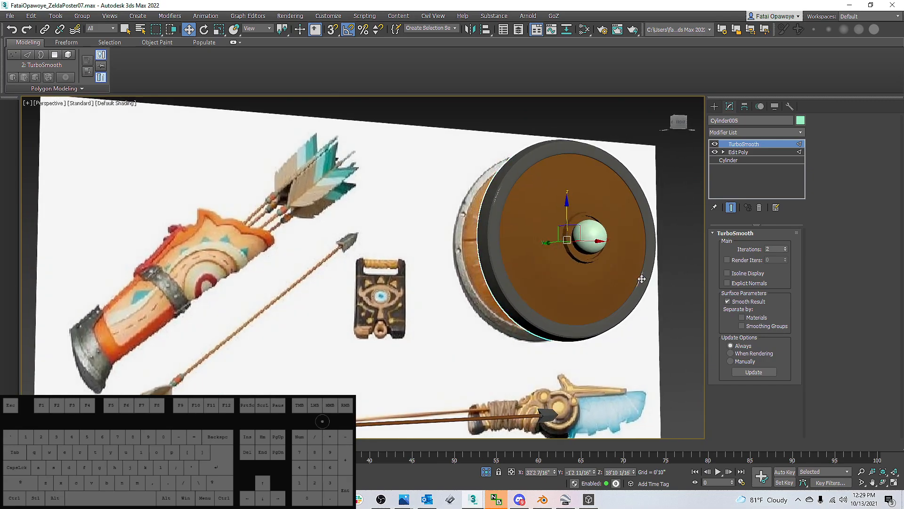
{"action": "scroll", "coordinate": [637, 287], "scroll_direction": "up", "scroll_amount": 8}
{"action": "middle_click_drag", "start_coordinate": [646, 262], "coordinate": [634, 257], "text": "alt"}
{"action": "key", "text": "F4"}
{"action": "scroll", "coordinate": [654, 294], "scroll_direction": "up", "scroll_amount": 6}
{"action": "key", "text": "F4"}
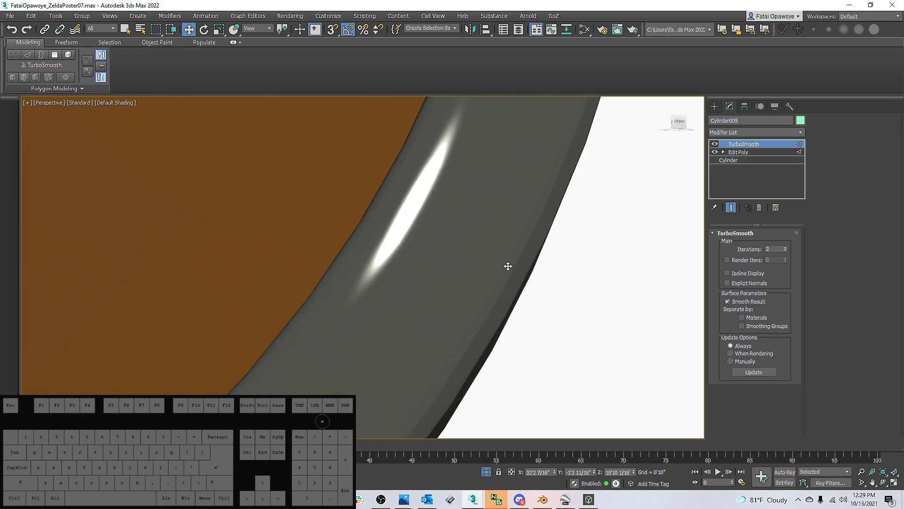
{"action": "middle_click_drag", "start_coordinate": [507, 267], "coordinate": [470, 233], "text": "alt"}
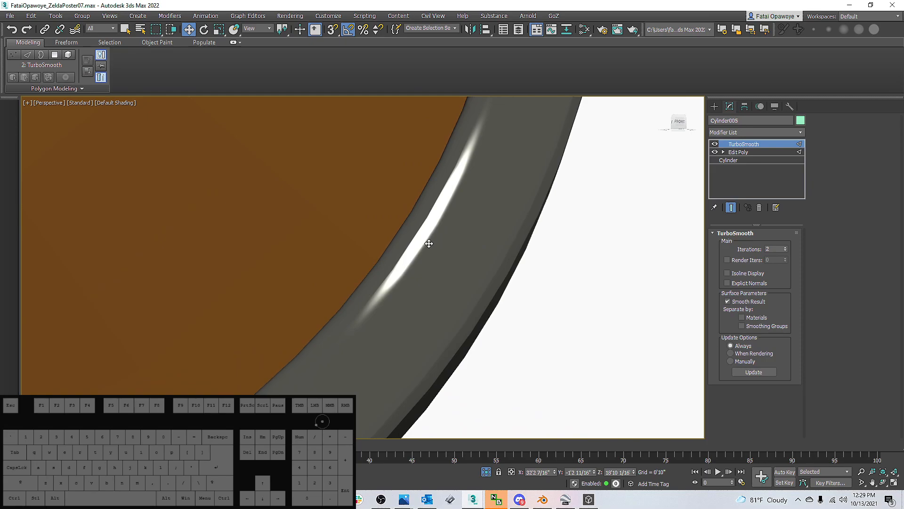
{"action": "scroll", "coordinate": [415, 238], "scroll_direction": "down", "scroll_amount": 10}
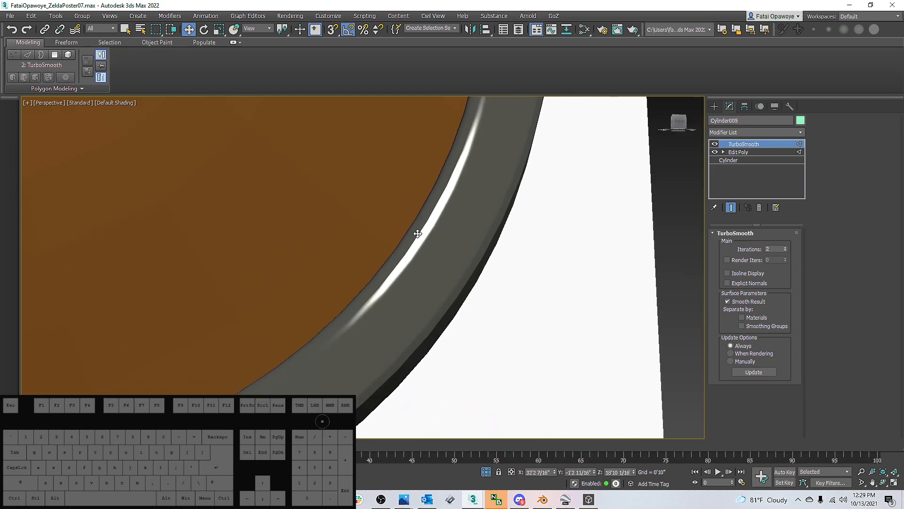
{"action": "scroll", "coordinate": [298, 200], "scroll_direction": "up", "scroll_amount": 6}
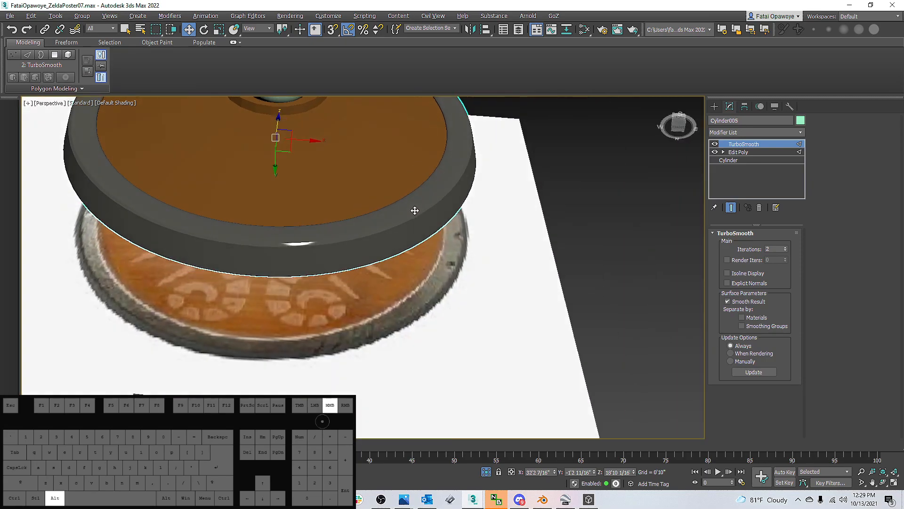
{"action": "middle_click_drag", "start_coordinate": [298, 210], "coordinate": [390, 214], "text": "alt"}
{"action": "scroll", "coordinate": [264, 330], "scroll_direction": "down", "scroll_amount": 4}
{"action": "scroll", "coordinate": [286, 319], "scroll_direction": "down", "scroll_amount": 2}
{"action": "scroll", "coordinate": [437, 135], "scroll_direction": "up", "scroll_amount": 4}
{"action": "middle_click_drag", "start_coordinate": [354, 241], "coordinate": [557, 194], "text": "alt"}
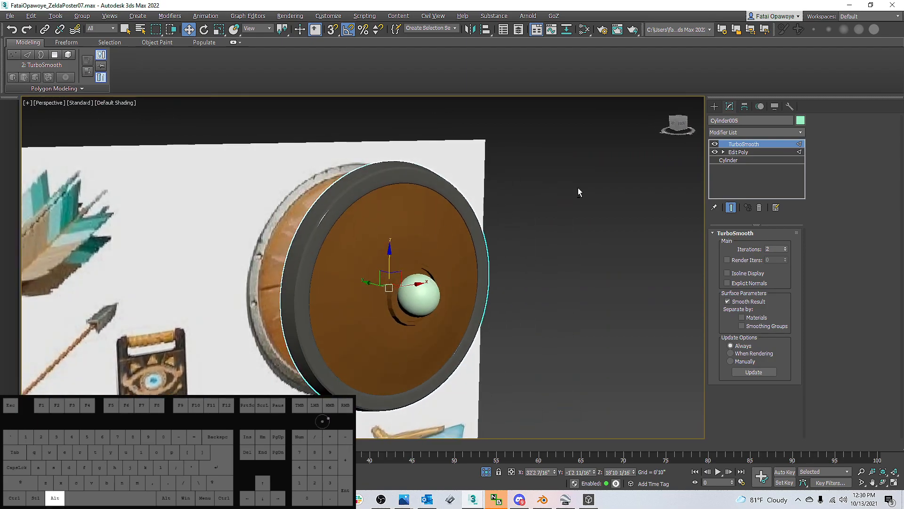
Select the raised ring around the boss as an element of the domed disc
{"action": "left_click", "coordinate": [713, 106]}
{"action": "scroll", "coordinate": [403, 237], "scroll_direction": "up", "scroll_amount": 5}
{"action": "scroll", "coordinate": [404, 238], "scroll_direction": "down", "scroll_amount": 3}
{"action": "middle_click_drag", "start_coordinate": [405, 235], "coordinate": [447, 259], "text": "alt"}
{"action": "left_click", "coordinate": [418, 241]}
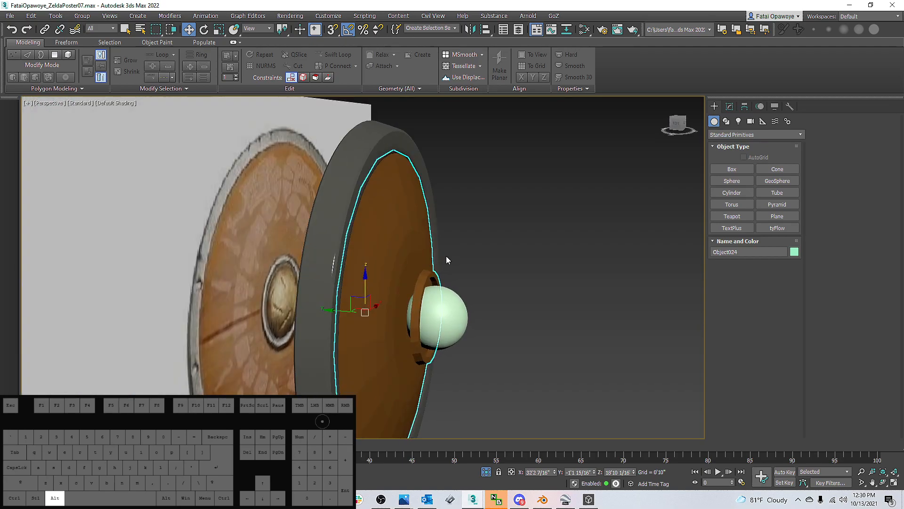
{"action": "left_click", "coordinate": [729, 106]}
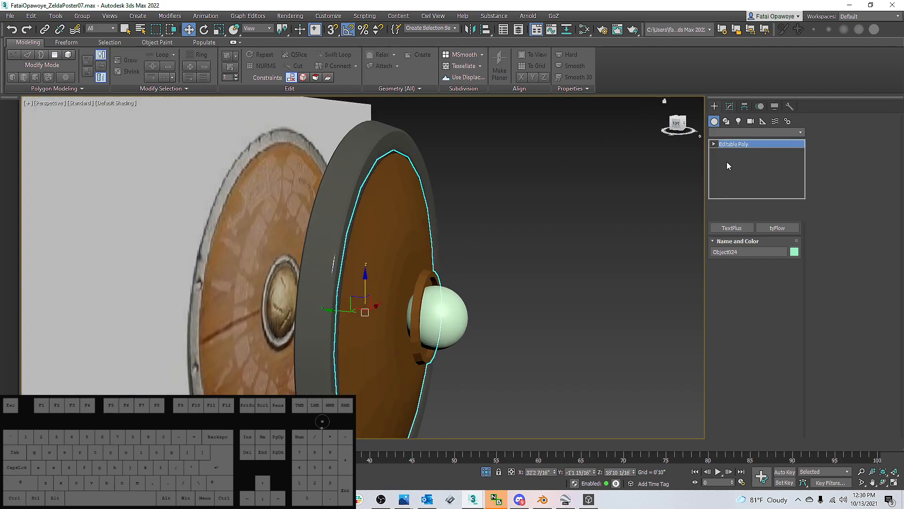
{"action": "left_click", "coordinate": [776, 244]}
{"action": "left_click", "coordinate": [431, 302]}
{"action": "middle_click_drag", "start_coordinate": [431, 302], "coordinate": [411, 286], "text": "alt"}
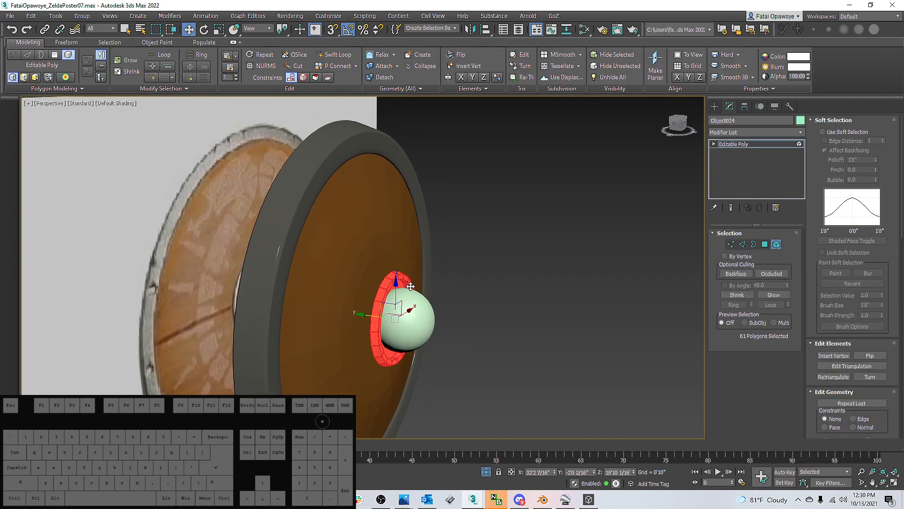
Assign the Worn_Steel material to the selected ring element and minimize the material editor
{"action": "key", "text": "m"}
{"action": "left_click", "coordinate": [612, 278]}
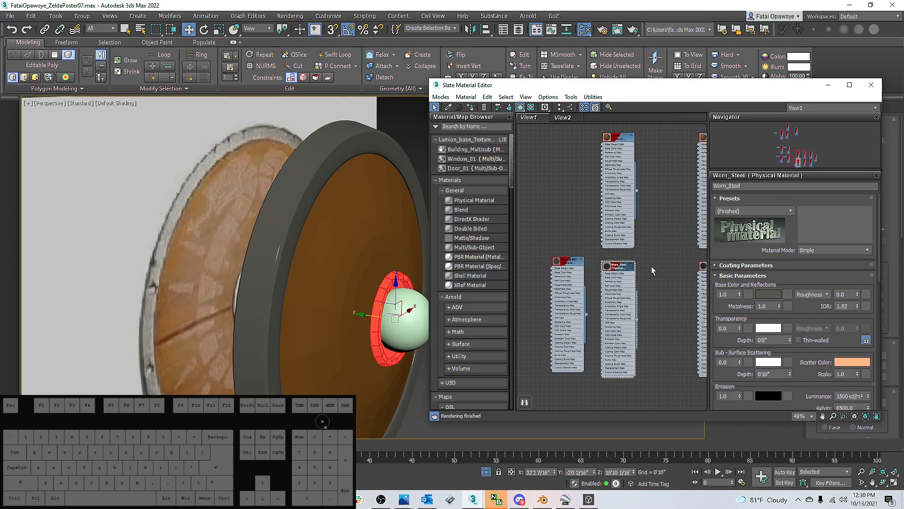
{"action": "middle_click_drag", "start_coordinate": [652, 265], "coordinate": [633, 262]}
{"action": "left_click", "coordinate": [683, 266]}
{"action": "left_click", "coordinate": [596, 266]}
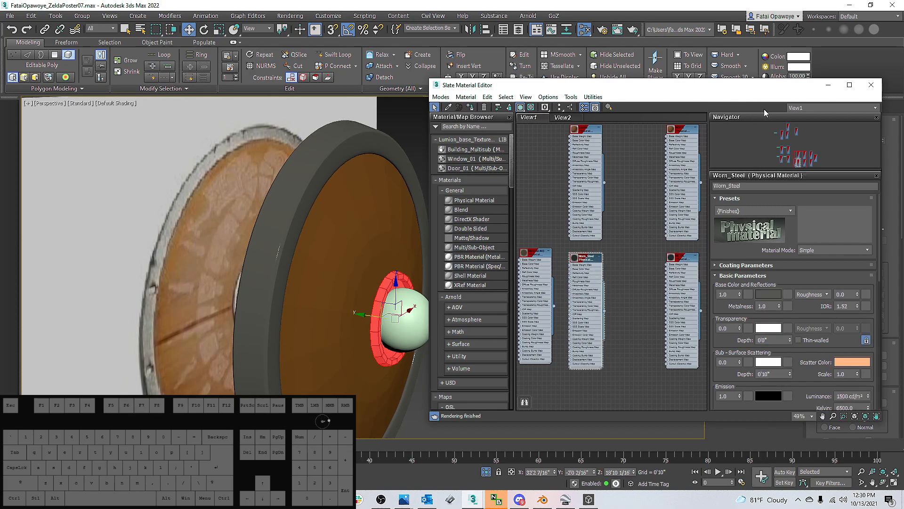
{"action": "left_click", "coordinate": [827, 86]}
Select the recessed polygon inside the boss ring and scale it down slightly
{"action": "middle_click_drag", "start_coordinate": [410, 282], "coordinate": [344, 257], "text": "alt"}
{"action": "scroll", "coordinate": [402, 276], "scroll_direction": "up", "scroll_amount": 3}
{"action": "scroll", "coordinate": [323, 273], "scroll_direction": "up", "scroll_amount": 4}
{"action": "scroll", "coordinate": [338, 258], "scroll_direction": "down", "scroll_amount": 1}
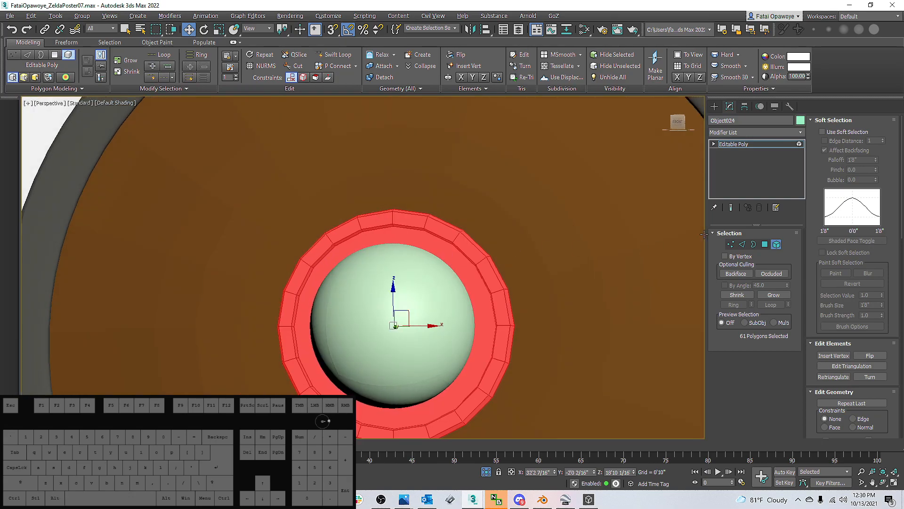
{"action": "left_click", "coordinate": [766, 244]}
{"action": "left_click", "coordinate": [428, 247]}
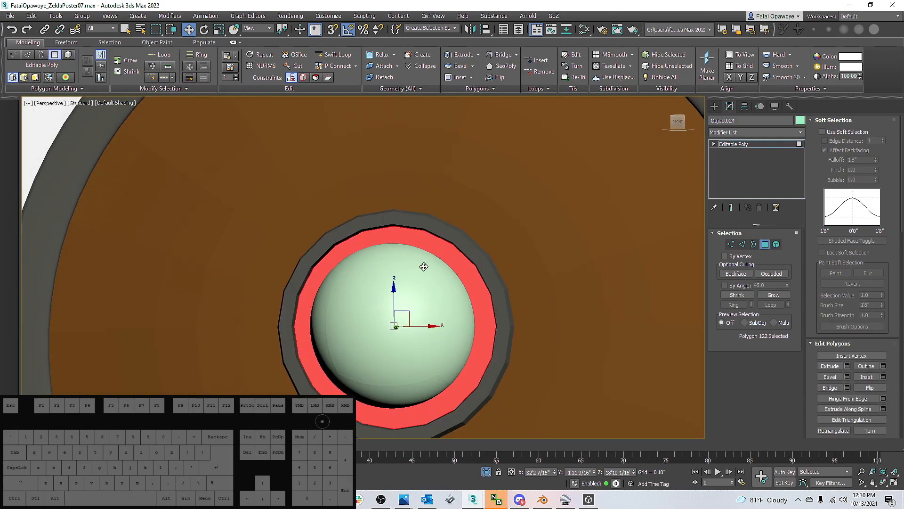
{"action": "key", "text": "r"}
{"action": "left_click_drag", "start_coordinate": [401, 337], "coordinate": [401, 339]}
Select the open border at the back of the boss ring and inspect it from the side and front
{"action": "middle_click_drag", "start_coordinate": [383, 307], "coordinate": [380, 287], "text": "alt"}
{"action": "key", "text": "4"}
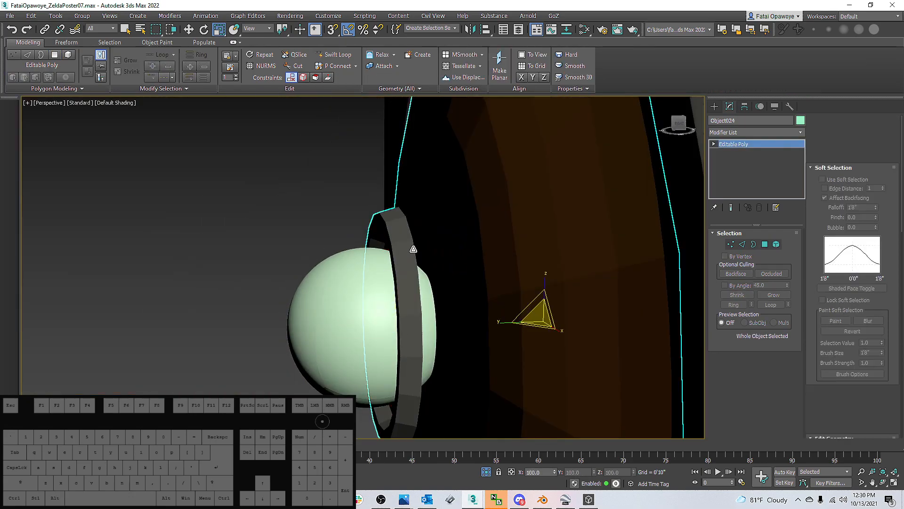
{"action": "key", "text": "3"}
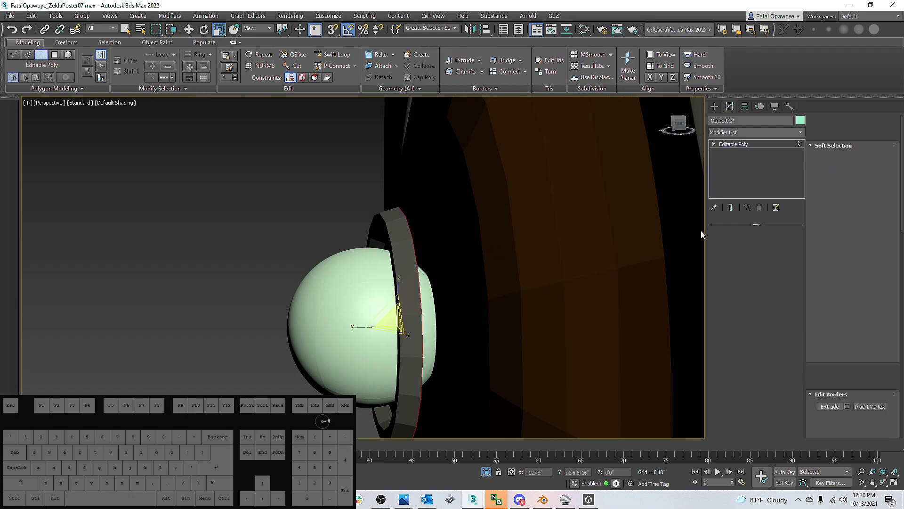
{"action": "left_click", "coordinate": [416, 263]}
{"action": "middle_click_drag", "start_coordinate": [389, 280], "coordinate": [389, 273]}
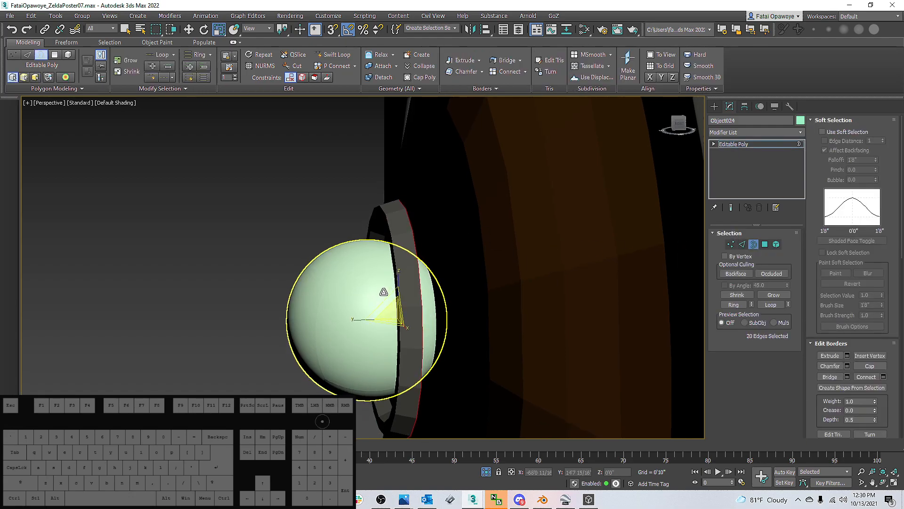
{"action": "middle_click_drag", "start_coordinate": [392, 312], "coordinate": [481, 292], "text": "alt"}
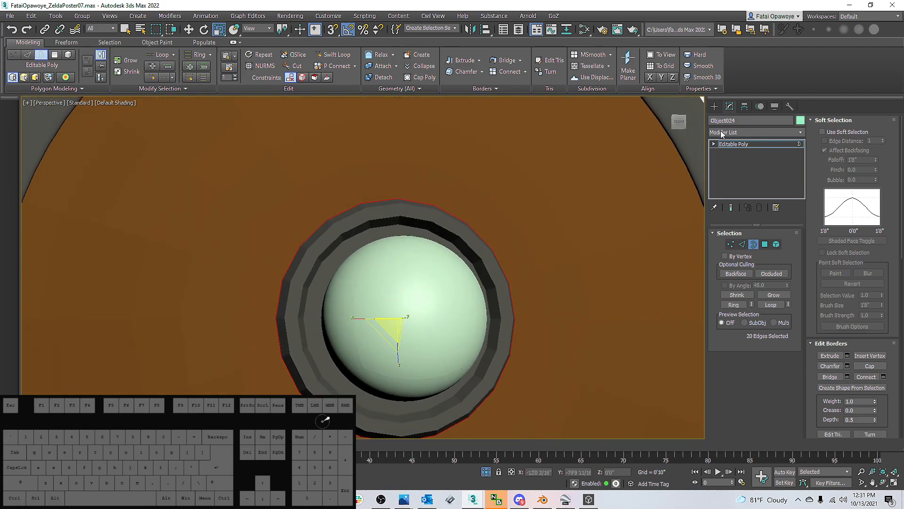
{"action": "left_click", "coordinate": [715, 108]}
Scale the boss sphere up uniformly until it nearly fills the surrounding ring
{"action": "left_click", "coordinate": [377, 284]}
{"action": "left_click_drag", "start_coordinate": [396, 325], "coordinate": [404, 315]}
{"action": "key", "text": "w"}
{"action": "middle_click_drag", "start_coordinate": [425, 349], "coordinate": [334, 254], "text": "alt"}
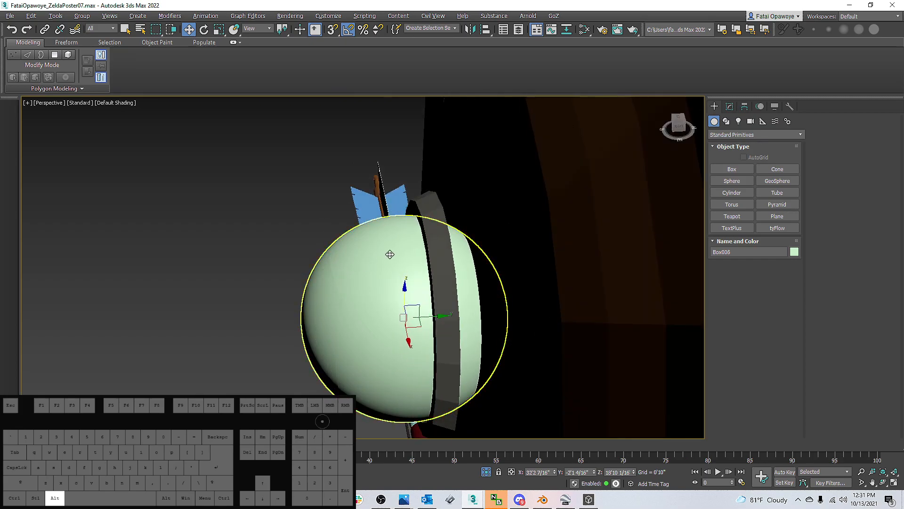
Add a Slice modifier above Spherify on the boss sphere
{"action": "left_click", "coordinate": [730, 106]}
{"action": "left_click", "coordinate": [765, 133]}
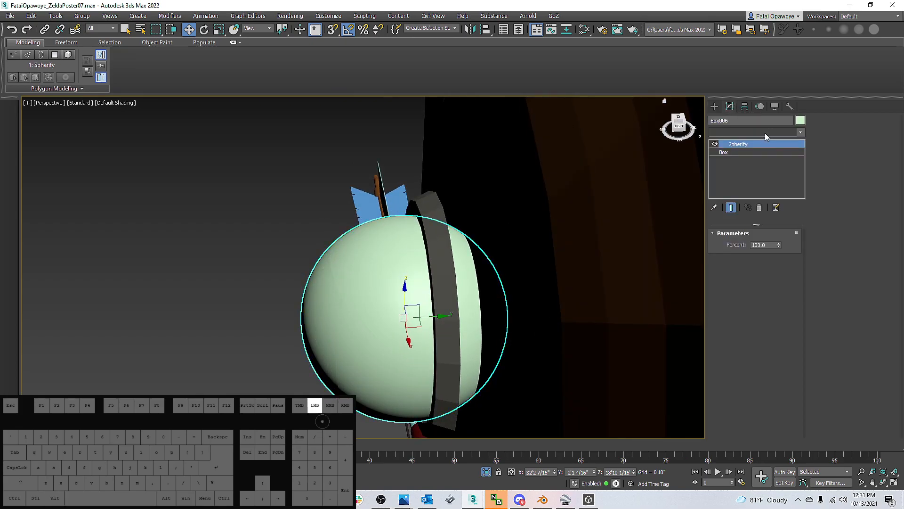
{"action": "scroll", "coordinate": [758, 156], "scroll_direction": "down", "scroll_amount": 3}
{"action": "scroll", "coordinate": [751, 179], "scroll_direction": "down", "scroll_amount": 20}
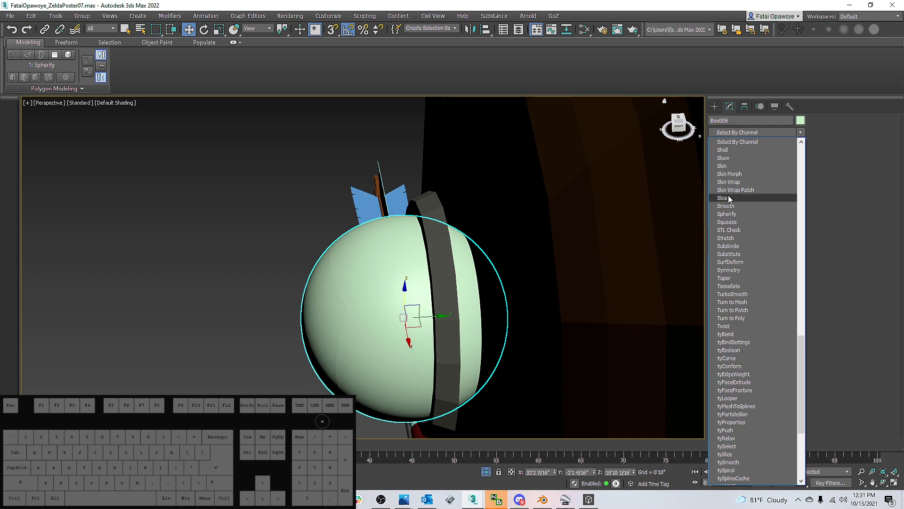
{"action": "left_click", "coordinate": [724, 197]}
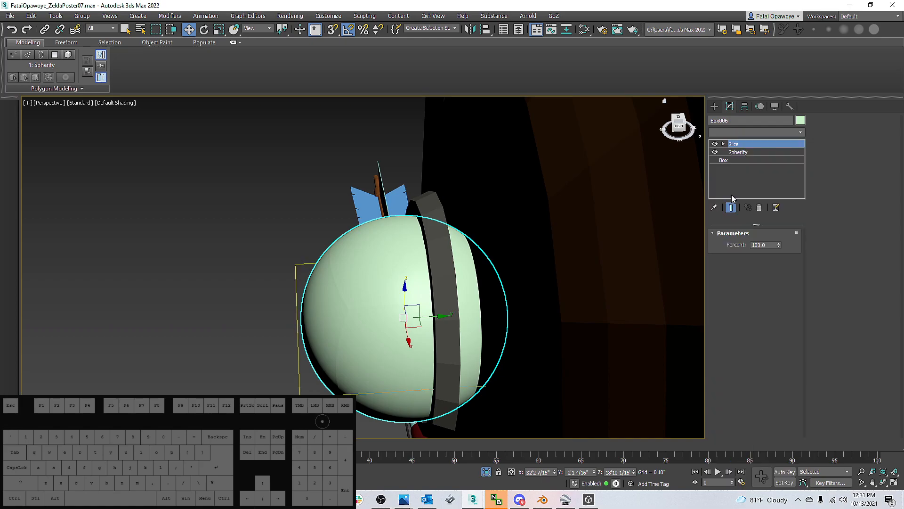
{"action": "middle_click_drag", "start_coordinate": [490, 255], "coordinate": [555, 311], "text": "alt"}
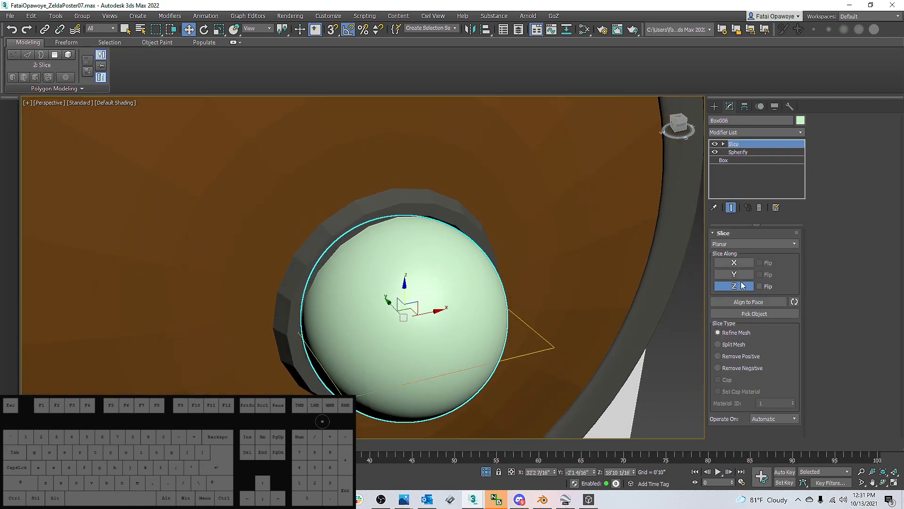
Slice the boss sphere along Y, remove its positive half and cap the cut
{"action": "left_click", "coordinate": [740, 274]}
{"action": "left_click", "coordinate": [740, 274]}
{"action": "middle_click_drag", "start_coordinate": [490, 276], "coordinate": [427, 256], "text": "alt"}
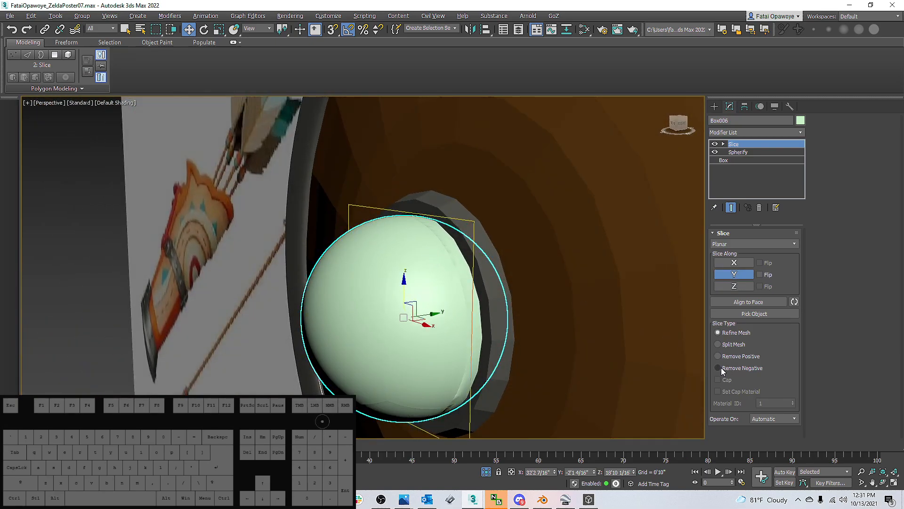
{"action": "left_click", "coordinate": [719, 367]}
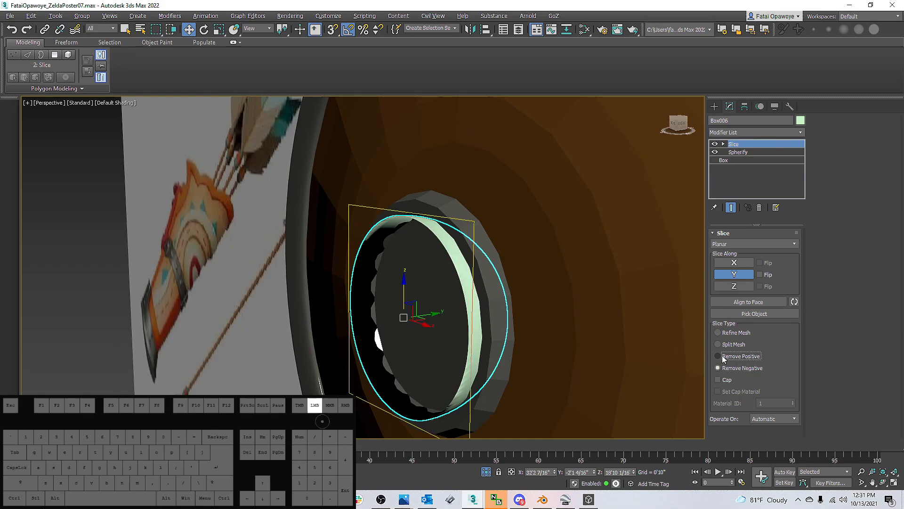
{"action": "left_click", "coordinate": [724, 358]}
{"action": "left_click", "coordinate": [719, 380]}
Show edged faces and move the sliced boss sphere back along Y into the surrounding ring
{"action": "middle_click_drag", "start_coordinate": [547, 330], "coordinate": [529, 317], "text": "alt"}
{"action": "key", "text": "F4"}
{"action": "scroll", "coordinate": [454, 282], "scroll_direction": "up", "scroll_amount": 5}
{"action": "middle_click_drag", "start_coordinate": [454, 283], "coordinate": [636, 203]}
{"action": "scroll", "coordinate": [466, 277], "scroll_direction": "down", "scroll_amount": 5}
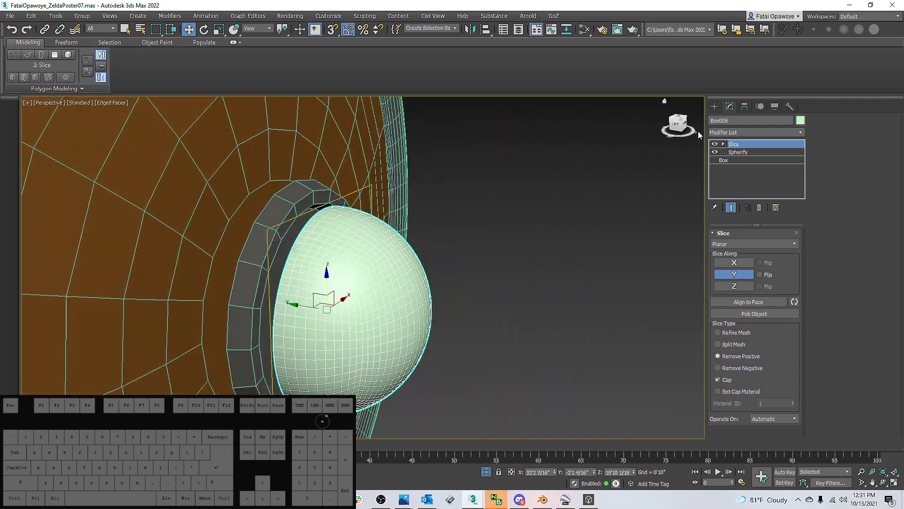
{"action": "left_click", "coordinate": [714, 107]}
{"action": "middle_click_drag", "start_coordinate": [298, 305], "coordinate": [317, 326], "text": "alt"}
{"action": "left_click_drag", "start_coordinate": [282, 294], "coordinate": [268, 261]}
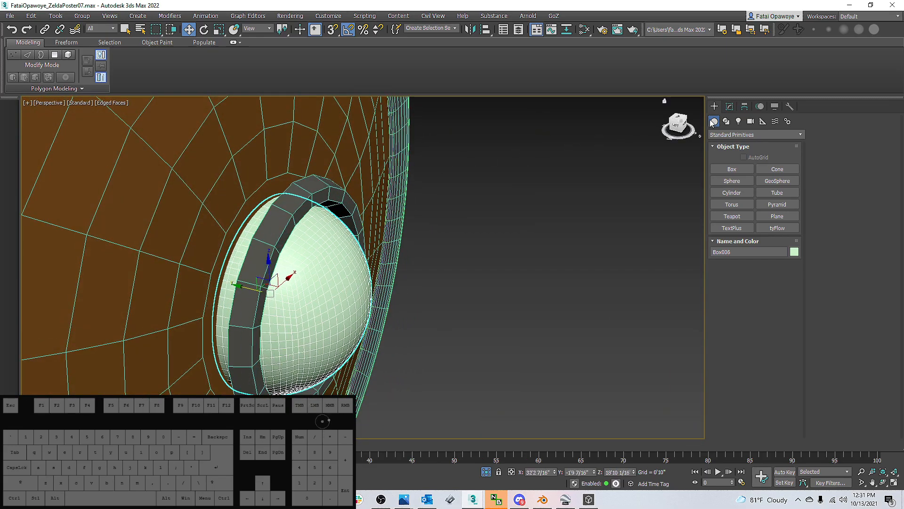
Select the boss ring element of the domed disc object and move it back along Y toward the disc
{"action": "left_click", "coordinate": [340, 192]}
{"action": "left_click", "coordinate": [732, 107]}
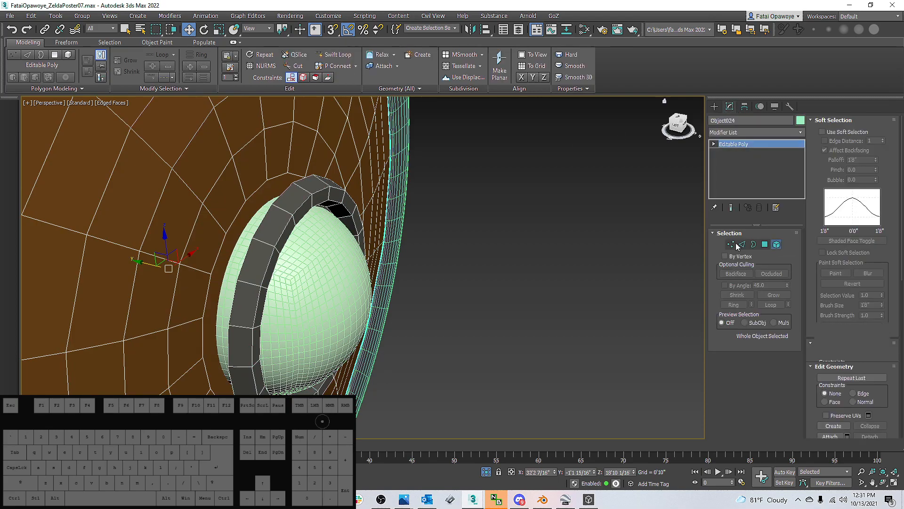
{"action": "left_click", "coordinate": [776, 244]}
{"action": "left_click", "coordinate": [351, 221]}
{"action": "left_click_drag", "start_coordinate": [284, 295], "coordinate": [258, 289]}
{"action": "middle_click_drag", "start_coordinate": [259, 289], "coordinate": [326, 242], "text": "alt"}
Add a TurboSmooth modifier with 2 iterations to the domed disc and ring object and turn off edged faces
{"action": "left_click", "coordinate": [715, 107]}
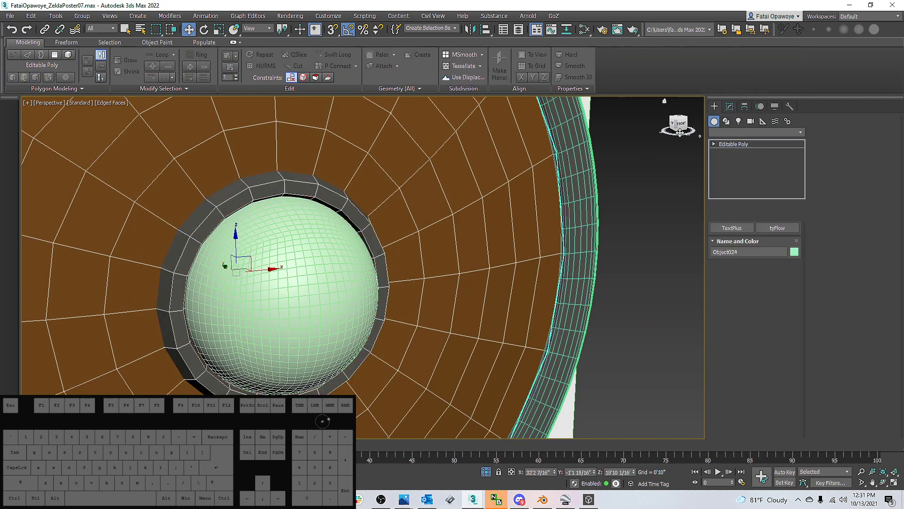
{"action": "left_click", "coordinate": [767, 137]}
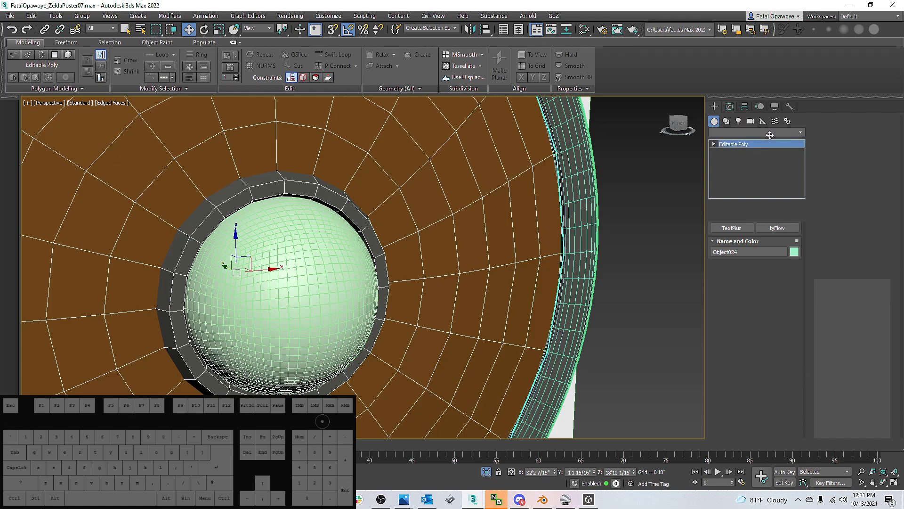
{"action": "left_click", "coordinate": [738, 133]}
{"action": "type", "text": "th"}
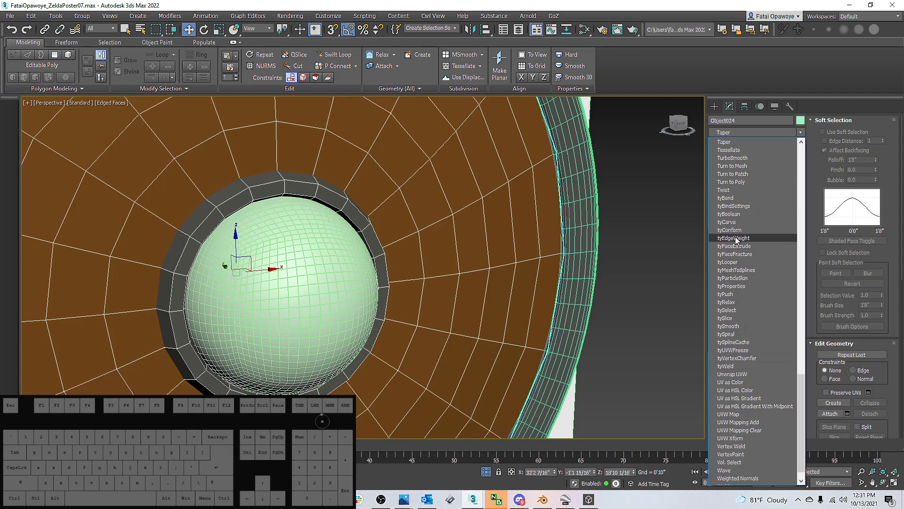
{"action": "left_click", "coordinate": [732, 158]}
{"action": "scroll", "coordinate": [522, 254], "scroll_direction": "down", "scroll_amount": 10}
{"action": "mouse_move", "coordinate": [471, 259]}
{"action": "middle_mouse_down", "text": "alt"}
{"action": "mouse_move", "coordinate": [383, 263]}
{"action": "mouse_move", "coordinate": [442, 254]}
{"action": "mouse_move", "coordinate": [519, 200]}
{"action": "mouse_move", "coordinate": [529, 214]}
{"action": "mouse_move", "coordinate": [646, 243]}
{"action": "middle_mouse_up", "text": "alt"}
{"action": "scroll", "coordinate": [479, 252], "scroll_direction": "up", "scroll_amount": 5}
{"action": "key", "text": "F4"}
{"action": "scroll", "coordinate": [478, 252], "scroll_direction": "up", "scroll_amount": 2}
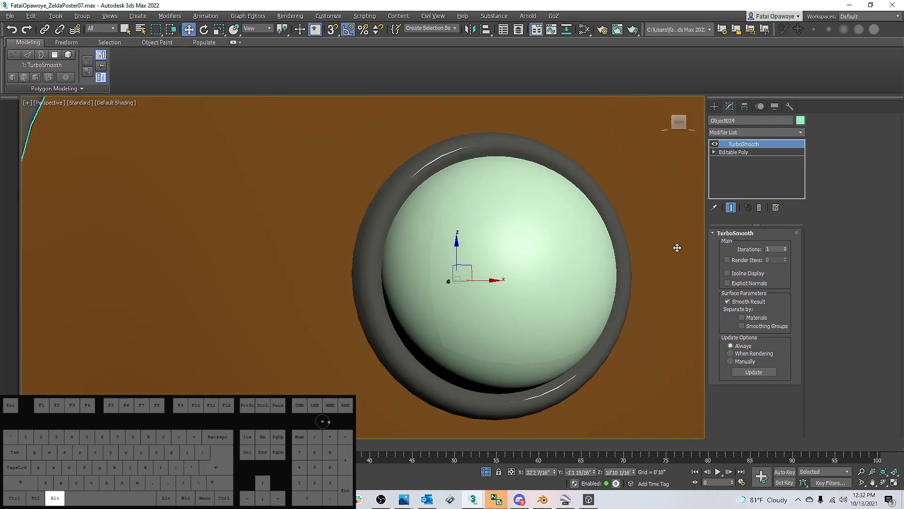
{"action": "scroll", "coordinate": [500, 273], "scroll_direction": "down", "scroll_amount": 5}
{"action": "middle_click_drag", "start_coordinate": [499, 263], "coordinate": [508, 261], "text": "alt"}
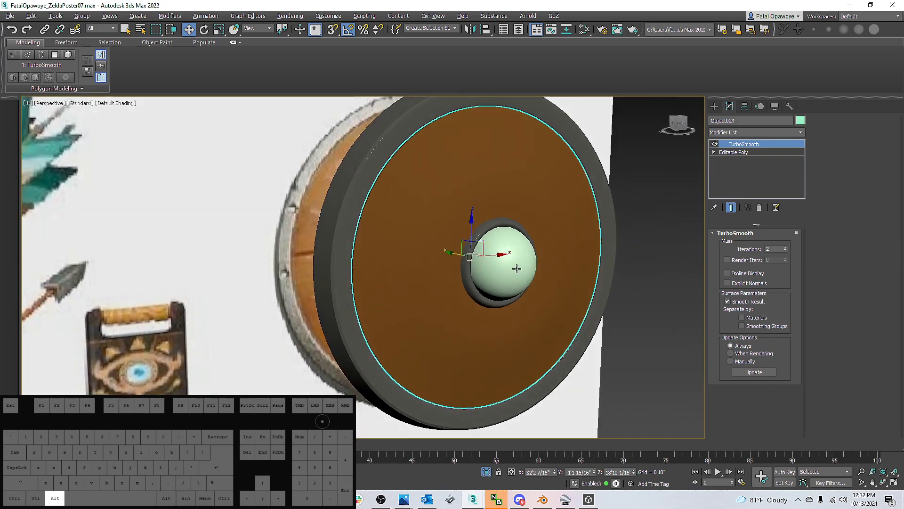
Assign the tan physical material Material #83 to the boss sphere in the Slate Material Editor and minimise the editor
{"action": "left_click", "coordinate": [508, 260]}
{"action": "scroll", "coordinate": [508, 261], "scroll_direction": "down", "scroll_amount": 4}
{"action": "key", "text": "m"}
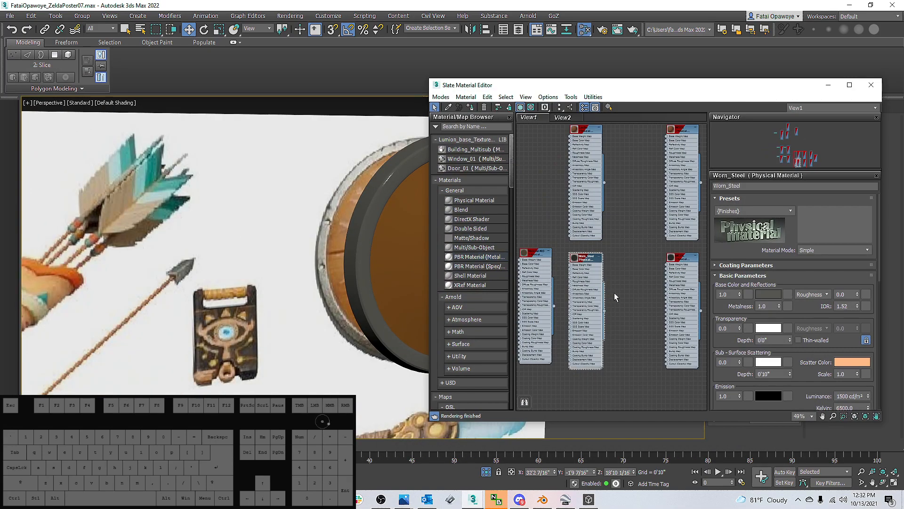
{"action": "scroll", "coordinate": [618, 269], "scroll_direction": "up", "scroll_amount": 5}
{"action": "double_click", "coordinate": [586, 245]}
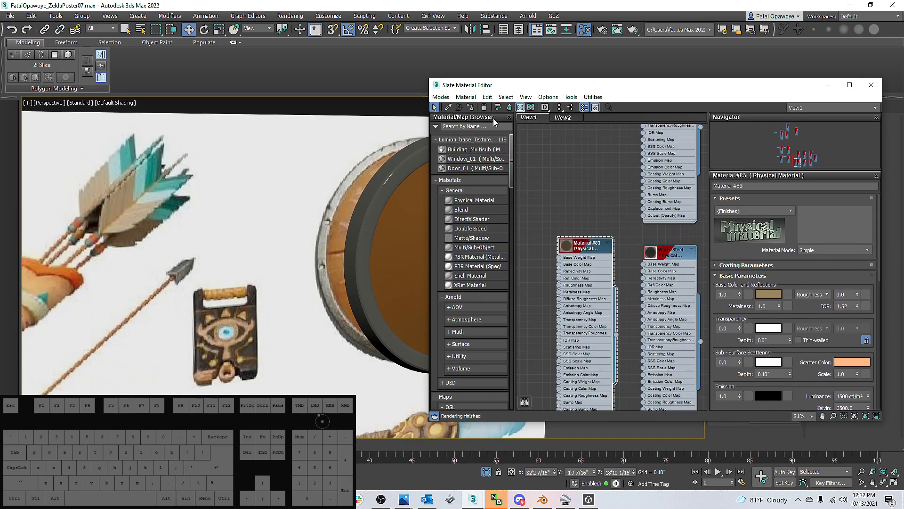
{"action": "left_click", "coordinate": [829, 88]}
{"action": "mouse_move", "coordinate": [414, 228]}
{"action": "middle_mouse_down", "text": "alt"}
{"action": "mouse_move", "coordinate": [348, 232]}
{"action": "mouse_move", "coordinate": [529, 242]}
{"action": "mouse_move", "coordinate": [573, 280]}
{"action": "mouse_move", "coordinate": [518, 226]}
{"action": "mouse_move", "coordinate": [525, 202]}
{"action": "mouse_move", "coordinate": [497, 197]}
{"action": "mouse_move", "coordinate": [426, 224]}
{"action": "mouse_move", "coordinate": [421, 237]}
{"action": "mouse_move", "coordinate": [490, 225]}
{"action": "mouse_move", "coordinate": [401, 222]}
{"action": "middle_mouse_up", "text": "alt"}
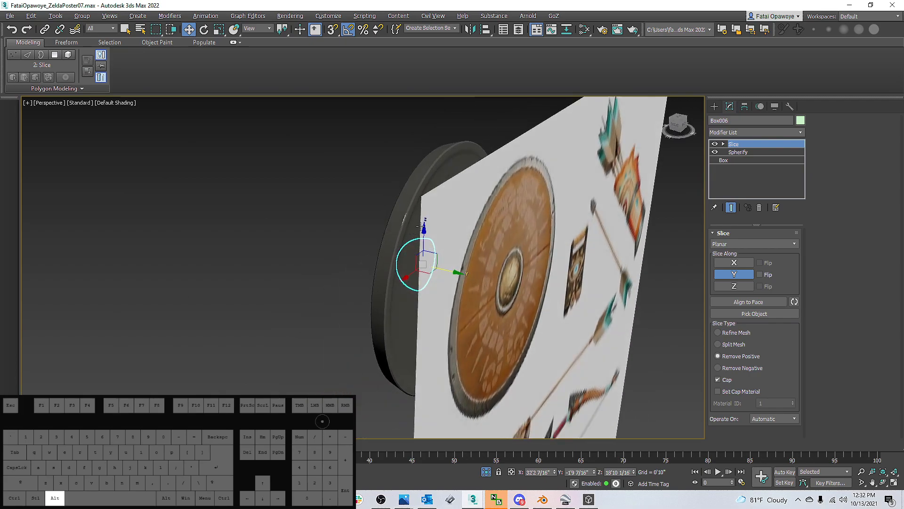
{"action": "left_click", "coordinate": [391, 264]}
{"action": "left_click", "coordinate": [738, 152]}
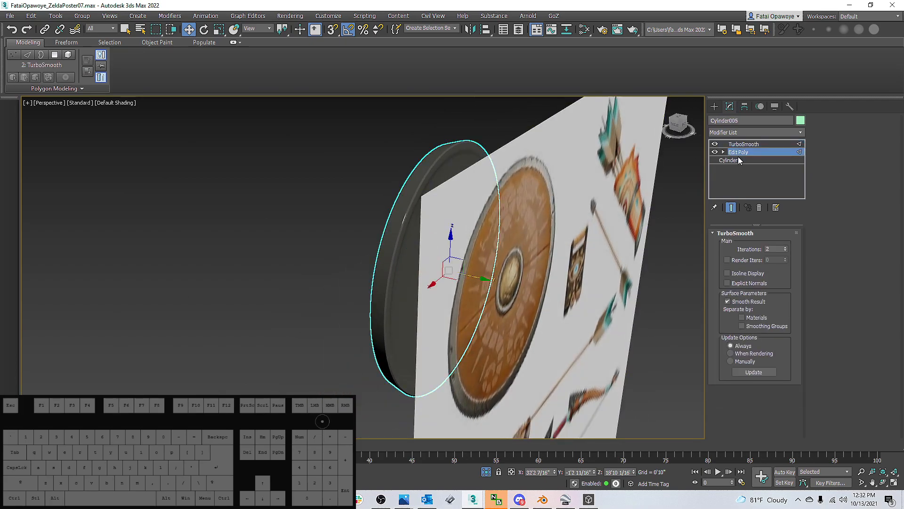
{"action": "middle_click_drag", "start_coordinate": [427, 240], "coordinate": [448, 302], "text": "alt"}
{"action": "scroll", "coordinate": [539, 239], "scroll_direction": "down", "scroll_amount": 3}
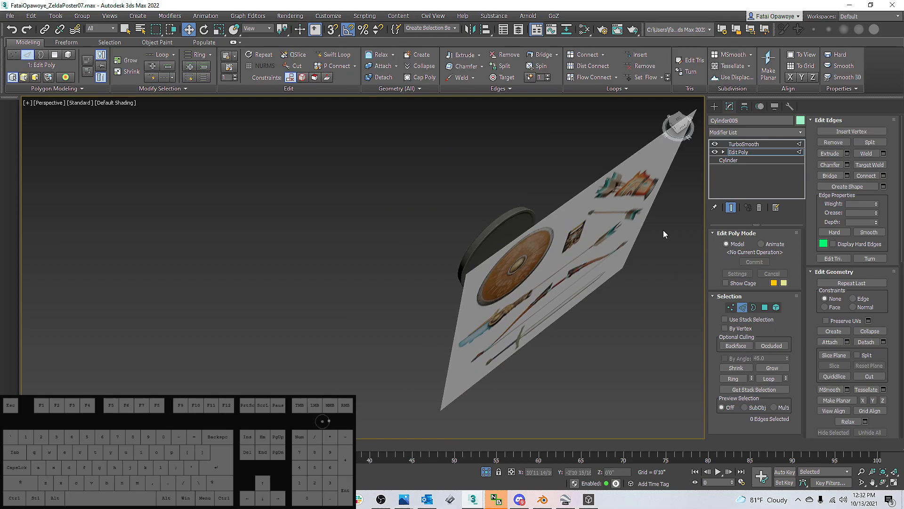
{"action": "middle_click_drag", "start_coordinate": [453, 234], "coordinate": [626, 165], "text": "alt"}
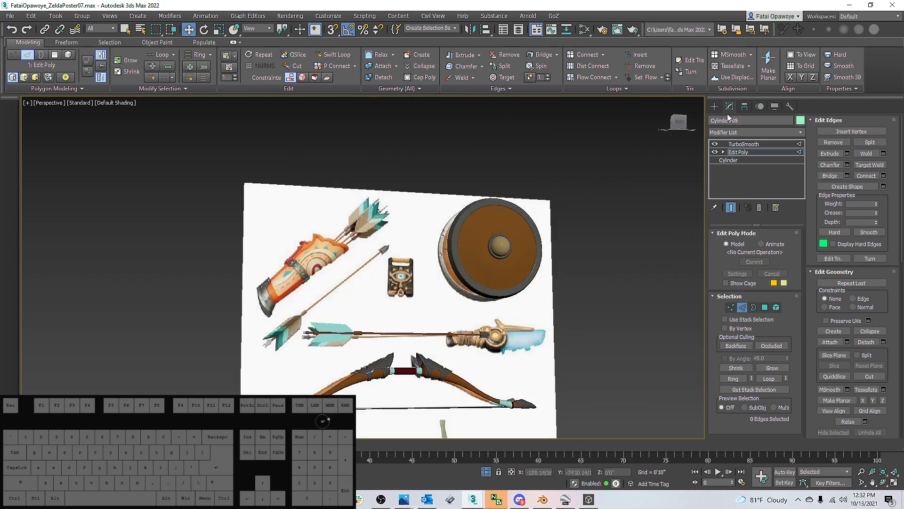
{"action": "left_click", "coordinate": [714, 106]}
Select all parts of the shield and isolate them from the reference poster
{"action": "left_click_drag", "start_coordinate": [399, 191], "coordinate": [558, 309]}
{"action": "middle_click_drag", "start_coordinate": [559, 309], "coordinate": [471, 246], "text": "alt"}
{"action": "key", "text": "alt+q"}
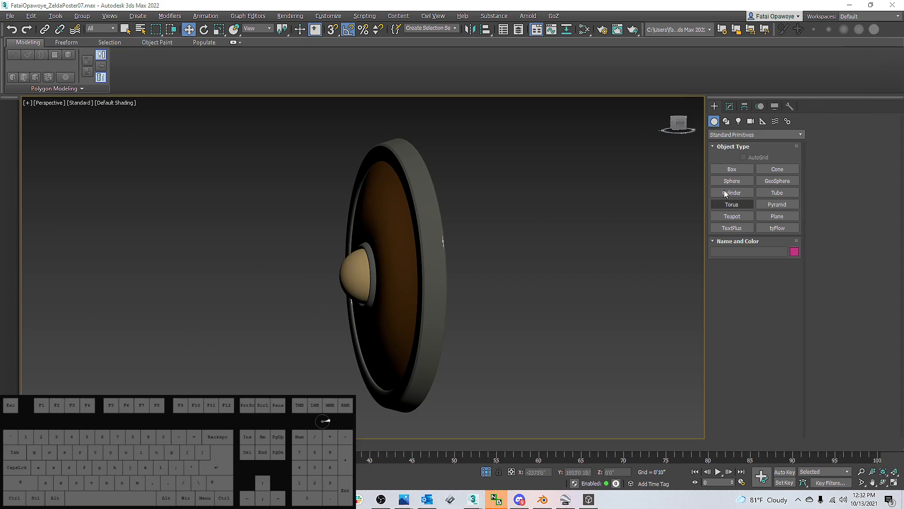
Switch to the browser to examine the shield in the character artwork, and return to the back of the modelled shield
{"action": "left_click_drag", "start_coordinate": [903, 90], "coordinate": [227, 1]}
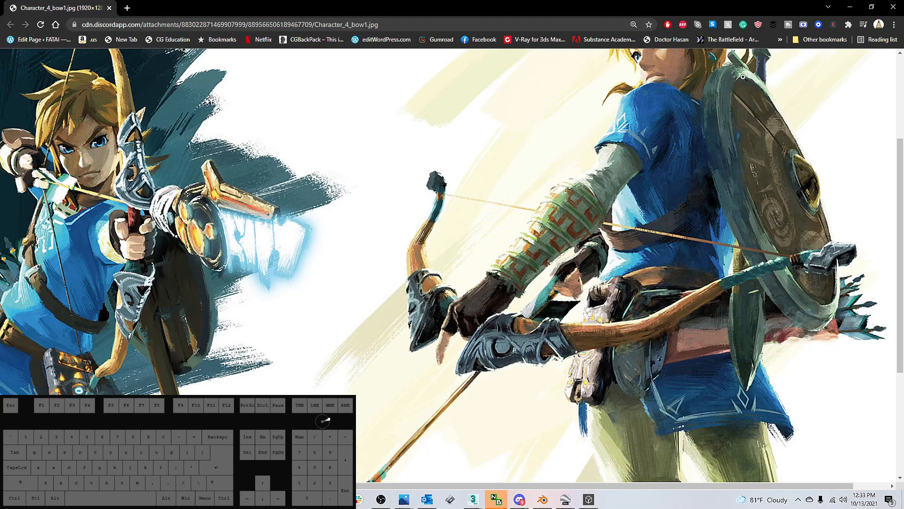
{"action": "left_click", "coordinate": [850, 7]}
{"action": "middle_click_drag", "start_coordinate": [405, 236], "coordinate": [310, 236], "text": "alt"}
Select the outer rim cylinder, show edged faces, turn off its TurboSmooth and activate its Edit Poly modifier
{"action": "left_click", "coordinate": [311, 235]}
{"action": "key", "text": "F4"}
{"action": "scroll", "coordinate": [328, 204], "scroll_direction": "up", "scroll_amount": 3}
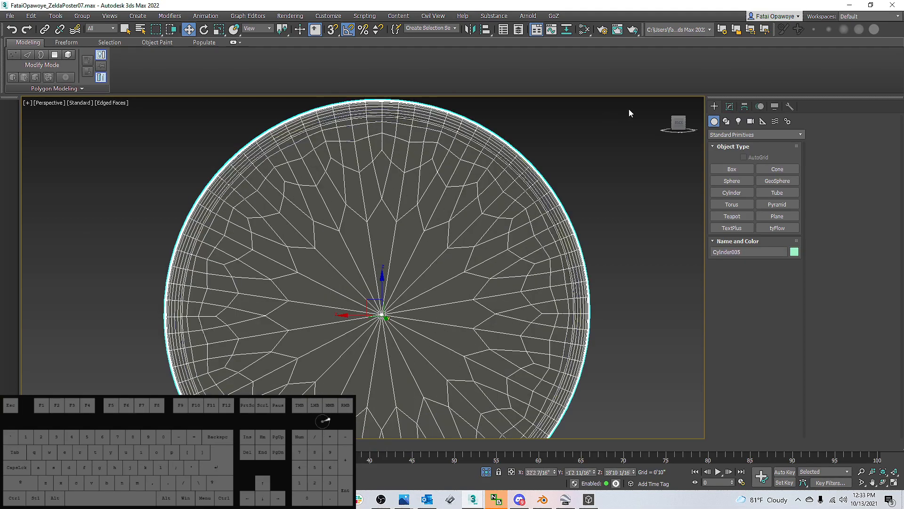
{"action": "left_click", "coordinate": [730, 107]}
{"action": "left_click", "coordinate": [715, 145]}
{"action": "middle_click_drag", "start_coordinate": [499, 211], "coordinate": [652, 163], "text": "alt"}
{"action": "left_click", "coordinate": [744, 152]}
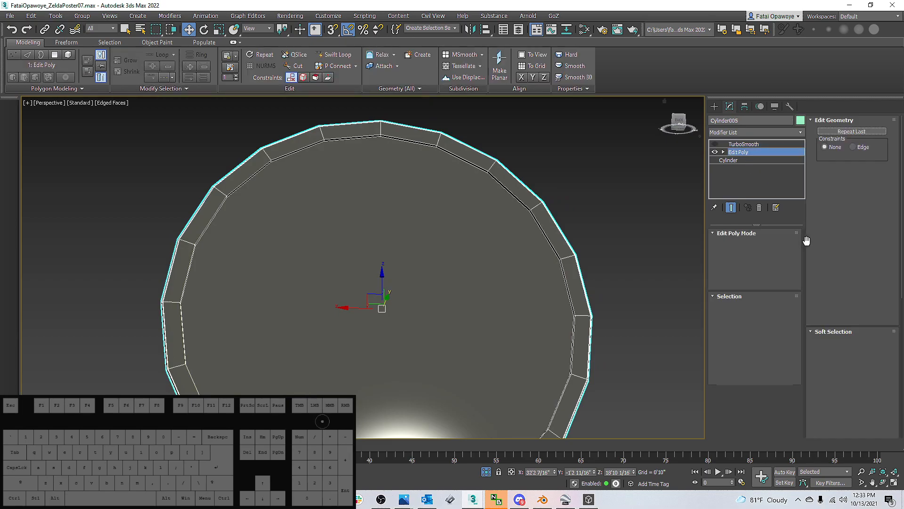
Select the large back polygon of the rim cylinder and detach it as a separate object
{"action": "left_click", "coordinate": [765, 307]}
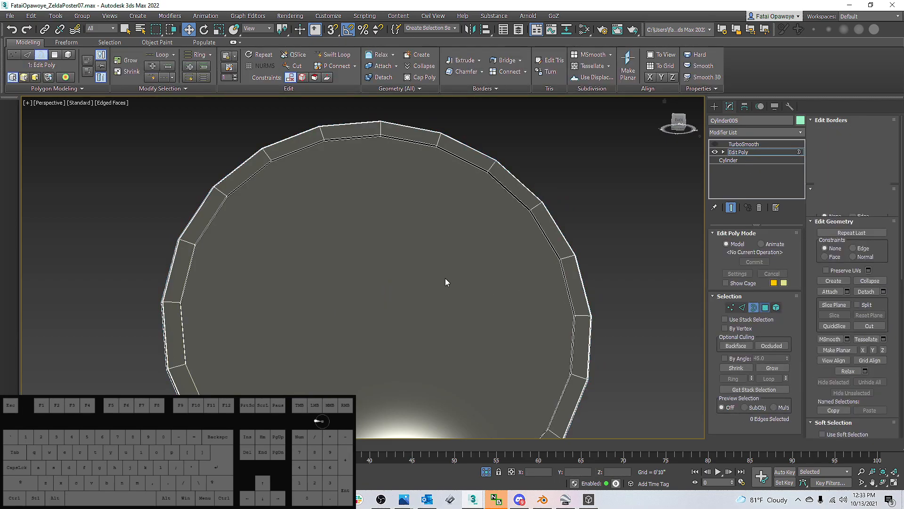
{"action": "left_click", "coordinate": [410, 276]}
{"action": "mouse_move", "coordinate": [410, 275]}
{"action": "middle_mouse_down", "text": "alt"}
{"action": "mouse_move", "coordinate": [448, 306]}
{"action": "mouse_move", "coordinate": [529, 297]}
{"action": "mouse_move", "coordinate": [538, 277]}
{"action": "mouse_move", "coordinate": [366, 229]}
{"action": "mouse_move", "coordinate": [419, 280]}
{"action": "middle_mouse_up", "text": "alt"}
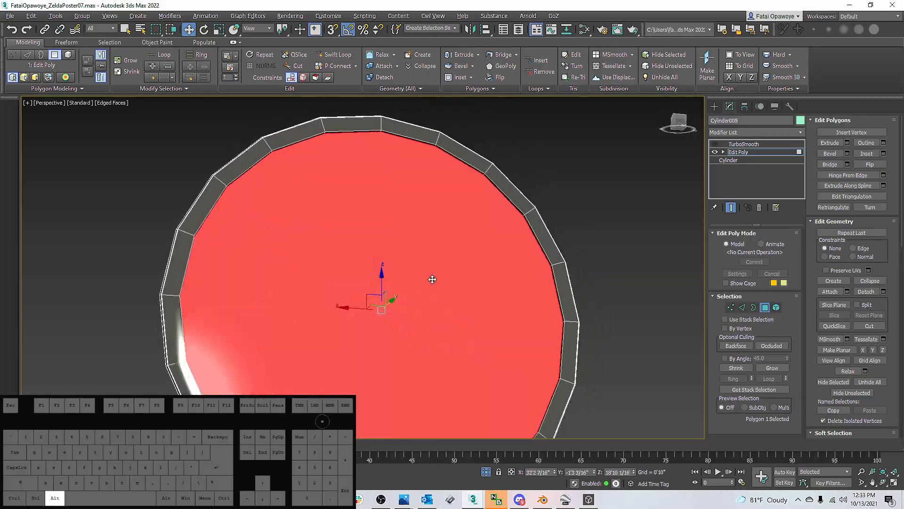
{"action": "left_click", "coordinate": [884, 292]}
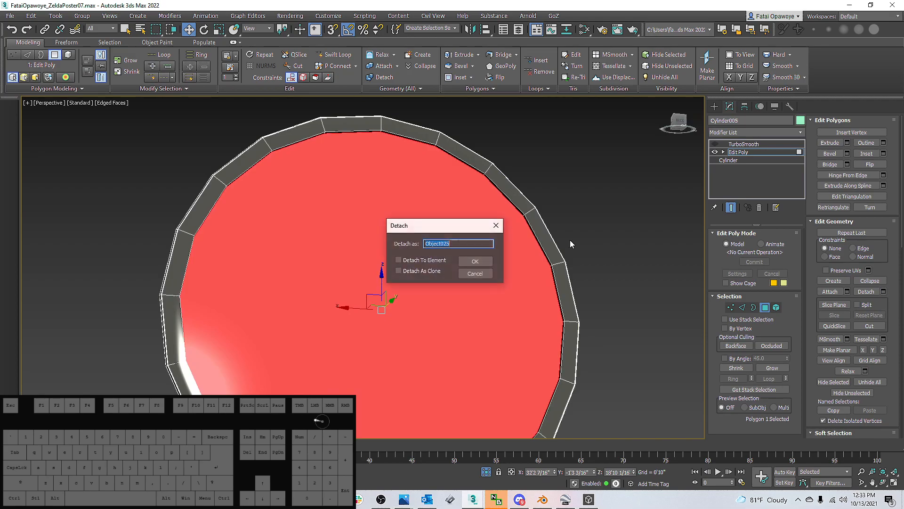
{"action": "left_click", "coordinate": [470, 259]}
Select the detached back disc, view it straight from behind and enter vertex editing
{"action": "middle_click_drag", "start_coordinate": [414, 266], "coordinate": [739, 141], "text": "alt"}
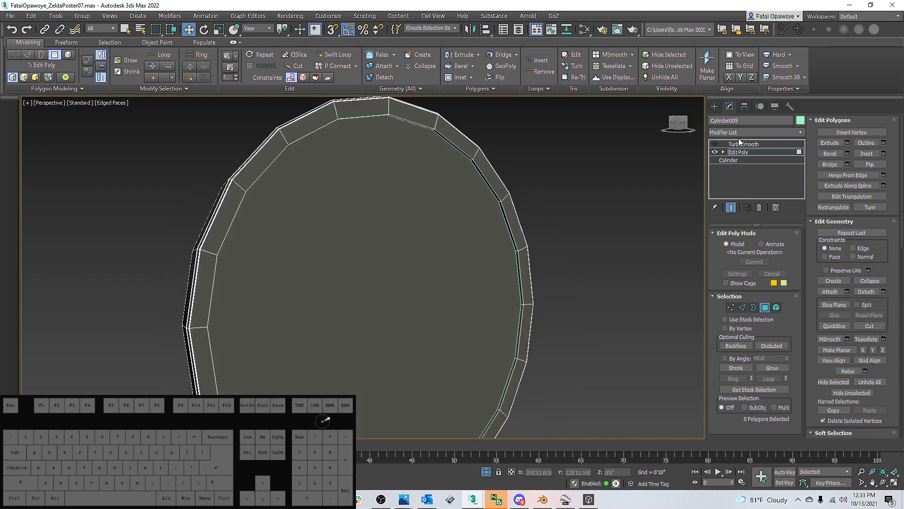
{"action": "left_click", "coordinate": [715, 107]}
{"action": "scroll", "coordinate": [431, 222], "scroll_direction": "down", "scroll_amount": 4}
{"action": "mouse_move", "coordinate": [436, 222]}
{"action": "middle_mouse_down", "text": "alt"}
{"action": "mouse_move", "coordinate": [415, 214]}
{"action": "mouse_move", "coordinate": [521, 225]}
{"action": "mouse_move", "coordinate": [422, 221]}
{"action": "middle_mouse_up", "text": "alt"}
{"action": "left_click", "coordinate": [418, 214]}
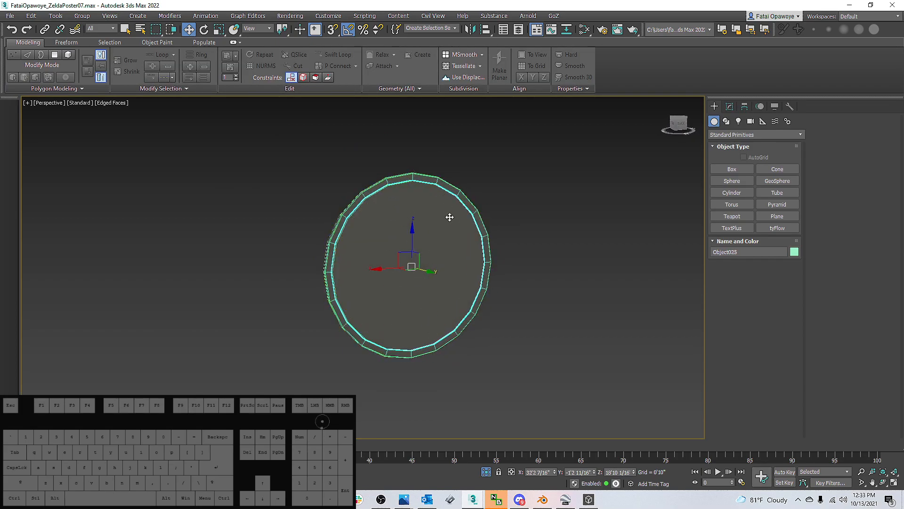
{"action": "middle_click_drag", "start_coordinate": [444, 313], "coordinate": [434, 246], "text": "alt"}
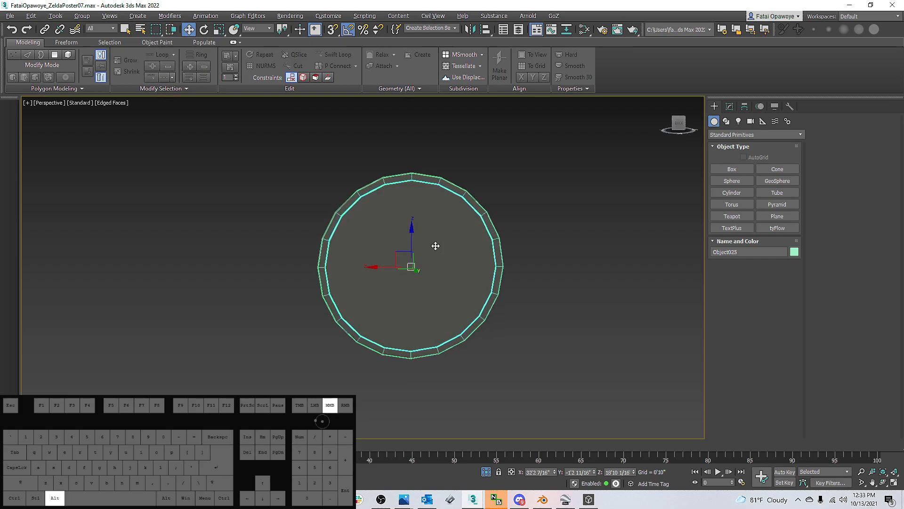
{"action": "left_click", "coordinate": [730, 106]}
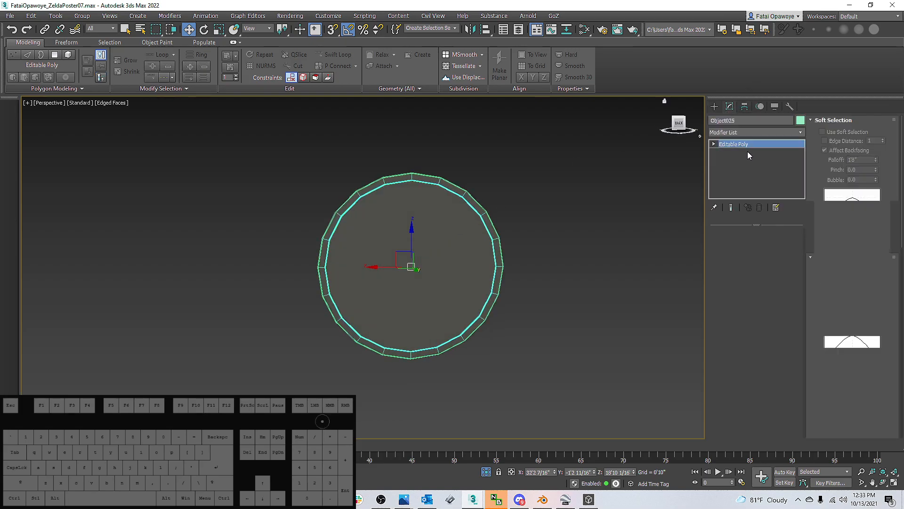
{"action": "left_click", "coordinate": [730, 244]}
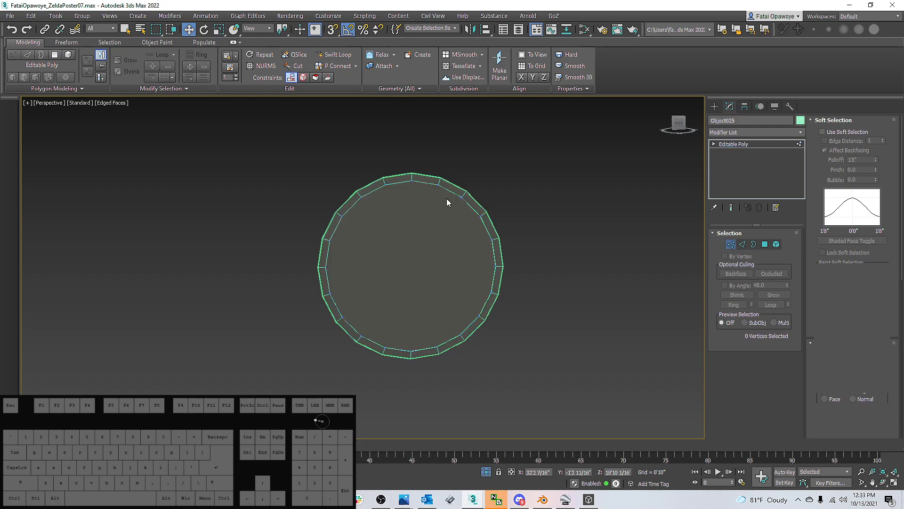
Connect the top and bottom centre vertices of the back disc, and the adjacent opposing pair to their right, with vertical edges
{"action": "scroll", "coordinate": [417, 199], "scroll_direction": "up", "scroll_amount": 3}
{"action": "scroll", "coordinate": [403, 169], "scroll_direction": "down", "scroll_amount": 3}
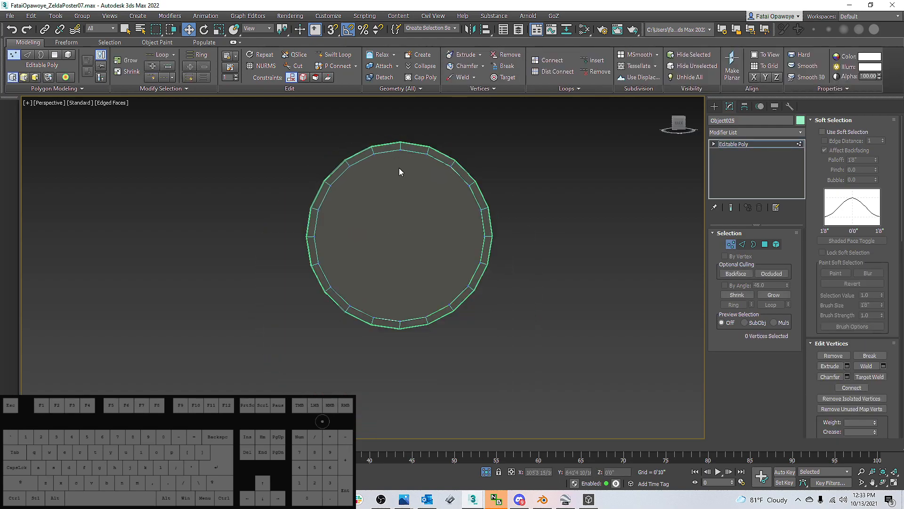
{"action": "left_click", "coordinate": [399, 144]}
{"action": "left_click", "coordinate": [400, 322], "text": "ctrl"}
{"action": "right_click", "coordinate": [411, 313]}
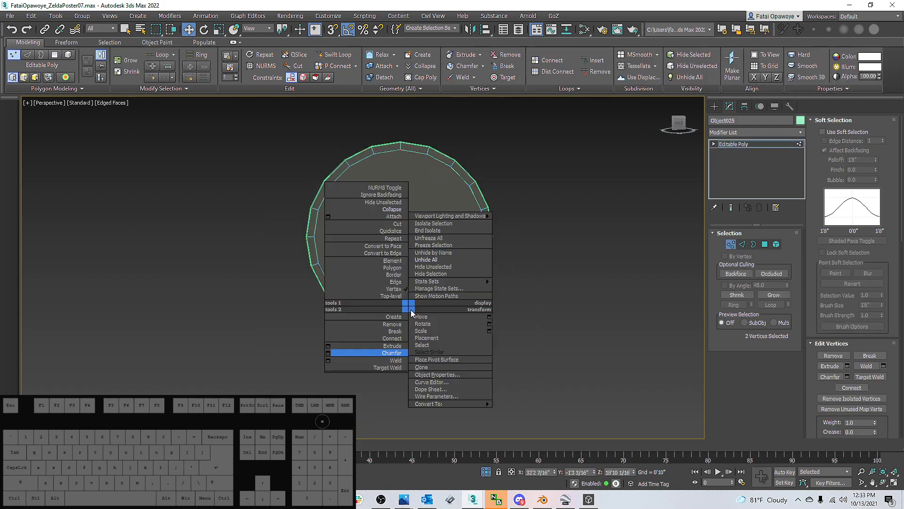
{"action": "left_click", "coordinate": [392, 338]}
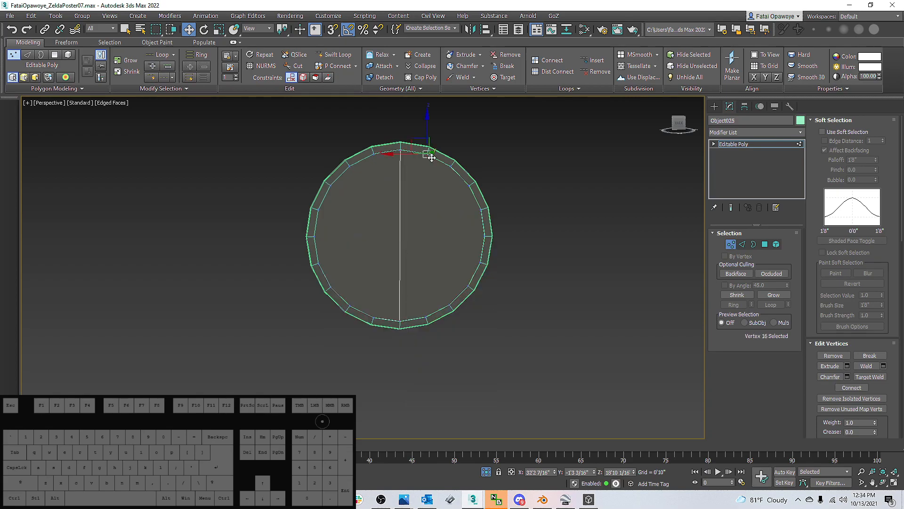
{"action": "right_click", "coordinate": [424, 315]}
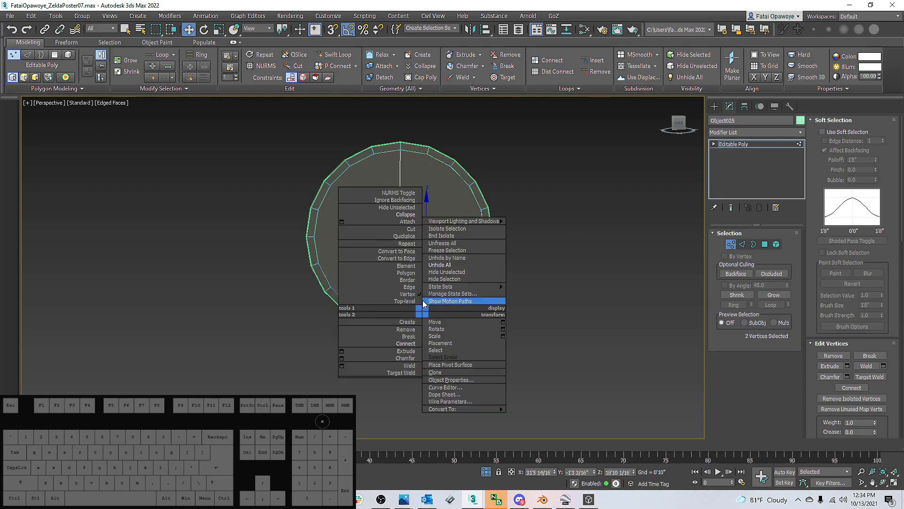
{"action": "left_click", "coordinate": [409, 339]}
Connect the two remaining opposing vertex pairs toward the disc's right side with vertical edges, completing the right-half plank divisions
{"action": "left_click", "coordinate": [451, 167]}
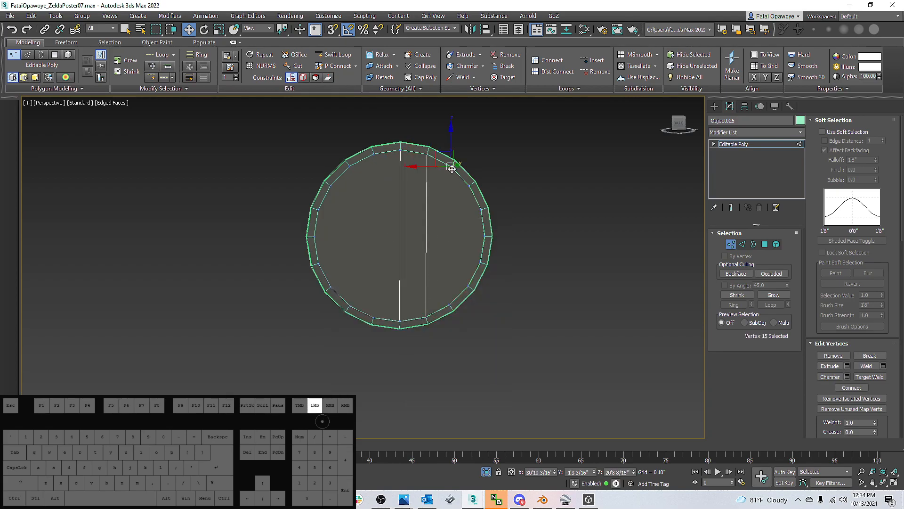
{"action": "right_click", "coordinate": [449, 300]}
{"action": "left_click", "coordinate": [429, 323]}
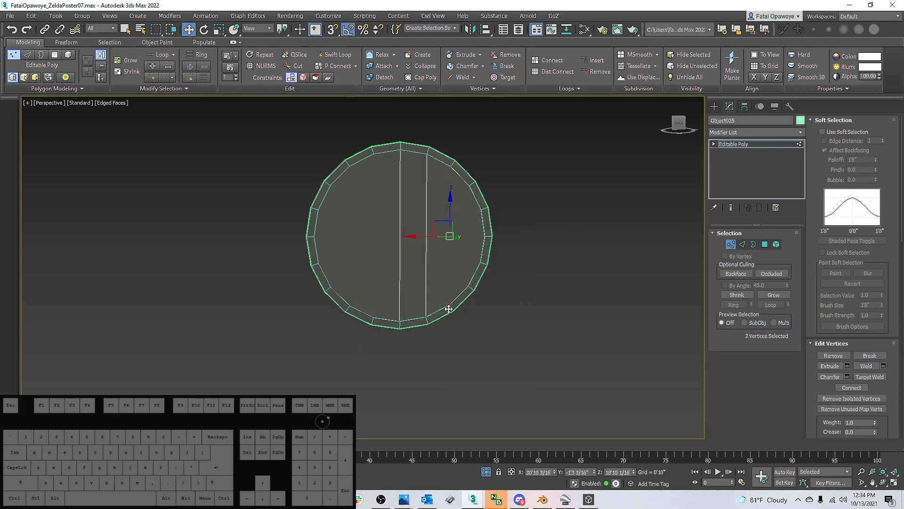
{"action": "right_click", "coordinate": [448, 310]}
{"action": "left_click", "coordinate": [429, 339]}
{"action": "left_click", "coordinate": [465, 187]}
{"action": "left_click", "coordinate": [468, 285], "text": "ctrl"}
{"action": "right_click", "coordinate": [466, 285]}
{"action": "left_click", "coordinate": [444, 310]}
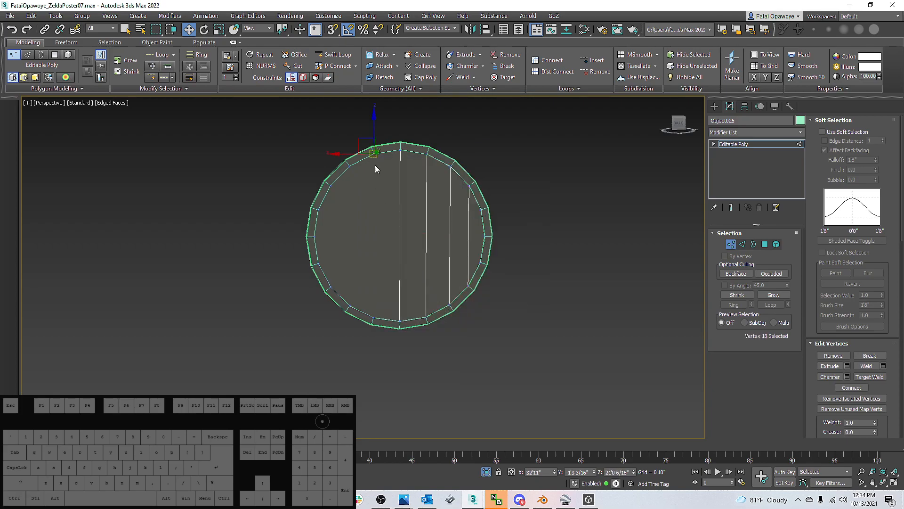
Connect the three opposing upper and lower vertex pairs just left of the disc's centre with vertical edges
{"action": "left_click", "coordinate": [373, 314], "text": "ctrl"}
{"action": "right_click", "coordinate": [373, 312]}
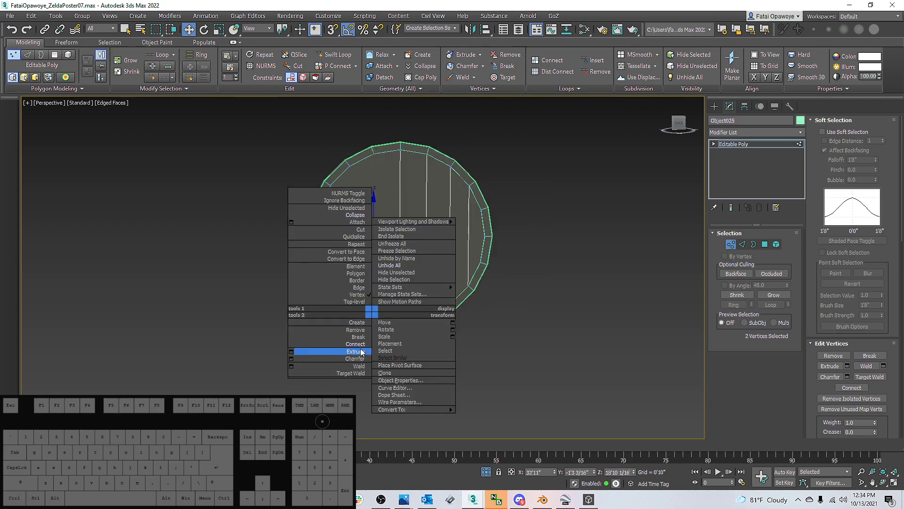
{"action": "left_click", "coordinate": [351, 349]}
{"action": "left_click", "coordinate": [348, 170]}
{"action": "left_click", "coordinate": [347, 308], "text": "ctrl"}
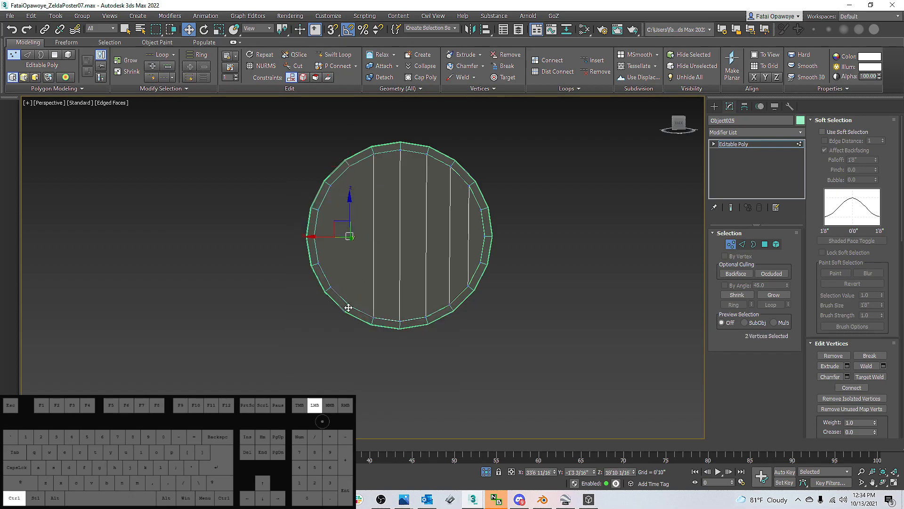
{"action": "right_click", "coordinate": [358, 292]}
{"action": "left_click", "coordinate": [338, 324]}
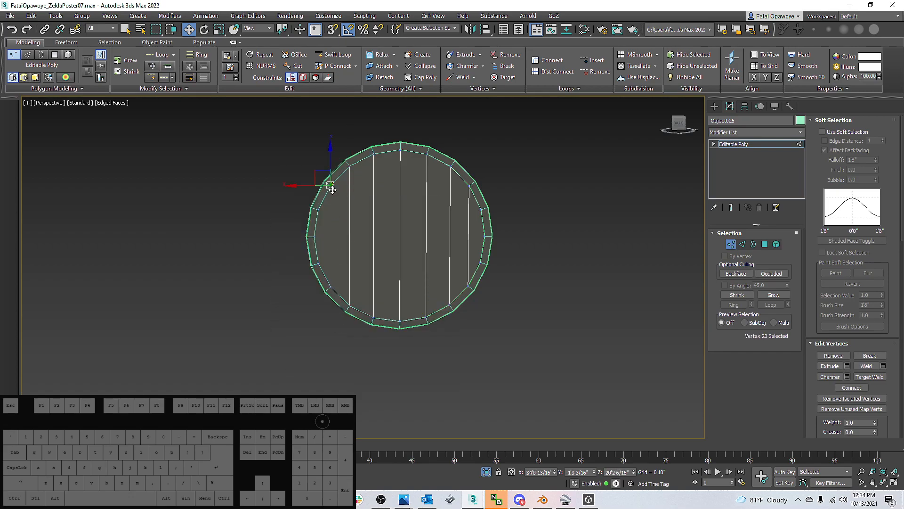
{"action": "right_click", "coordinate": [348, 264]}
{"action": "left_click", "coordinate": [326, 292]}
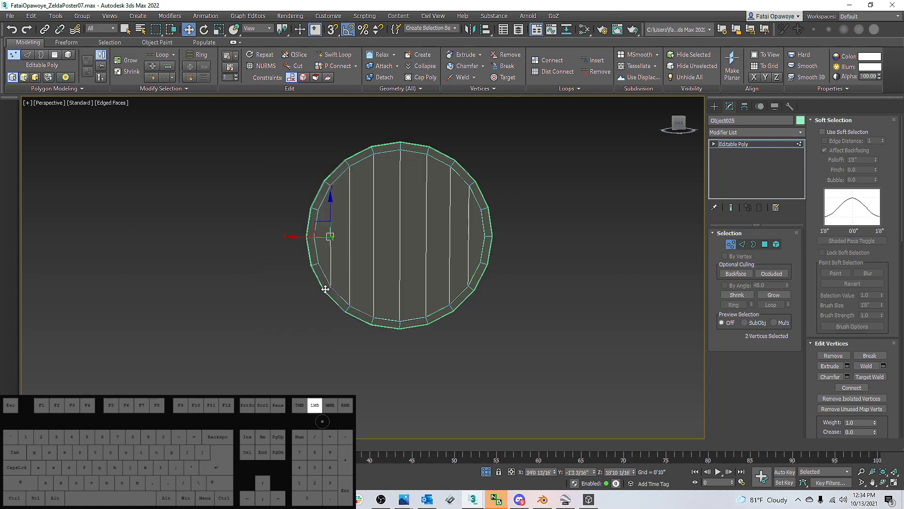
Connect the outermost opposing vertex pair on the left and on the right side of the disc with short vertical edges
{"action": "scroll", "coordinate": [326, 211], "scroll_direction": "up", "scroll_amount": 5}
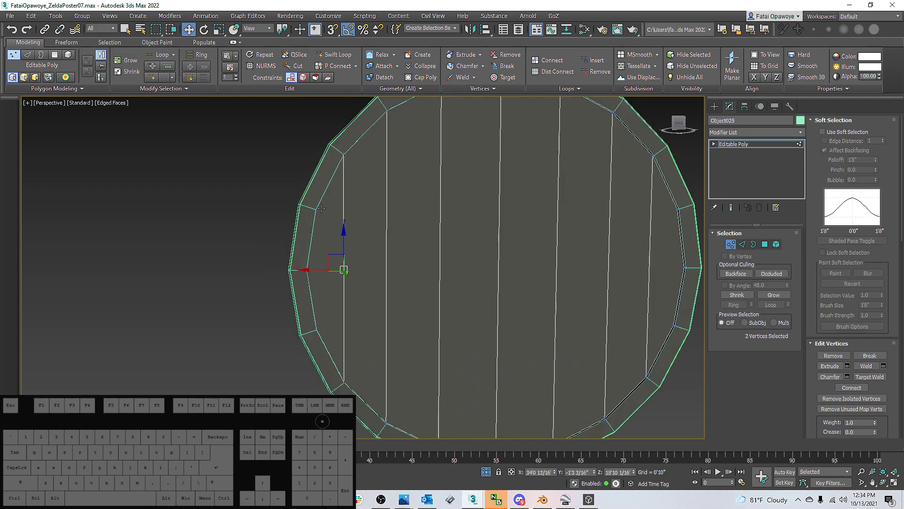
{"action": "left_click", "coordinate": [316, 329], "text": "ctrl"}
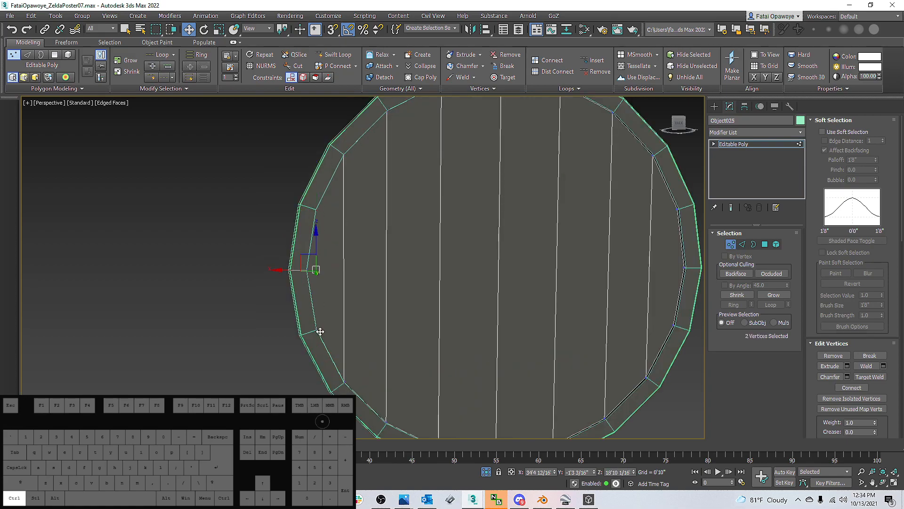
{"action": "right_click", "coordinate": [336, 300]}
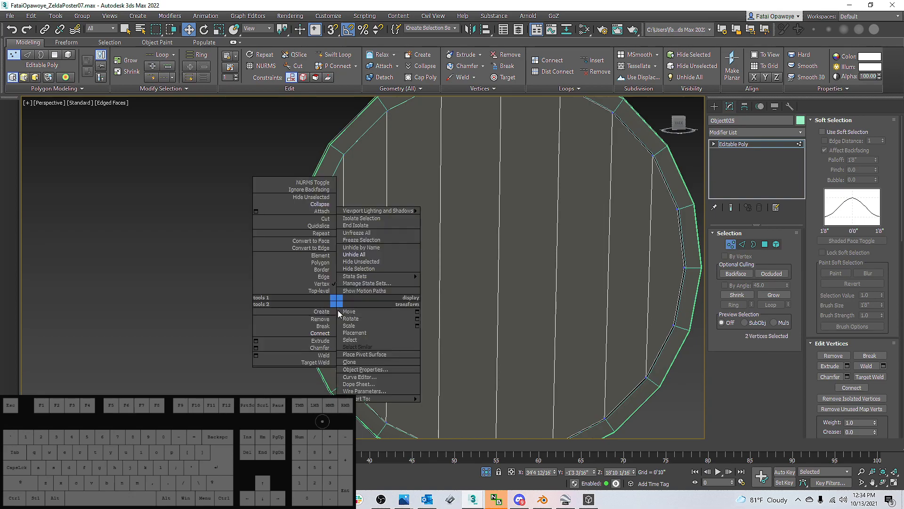
{"action": "left_click", "coordinate": [325, 333]}
{"action": "scroll", "coordinate": [466, 278], "scroll_direction": "down", "scroll_amount": 5}
{"action": "scroll", "coordinate": [445, 252], "scroll_direction": "up", "scroll_amount": 3}
{"action": "scroll", "coordinate": [471, 247], "scroll_direction": "down", "scroll_amount": 4}
{"action": "left_click", "coordinate": [547, 213]}
{"action": "left_click", "coordinate": [544, 293], "text": "ctrl"}
{"action": "right_click", "coordinate": [553, 287]}
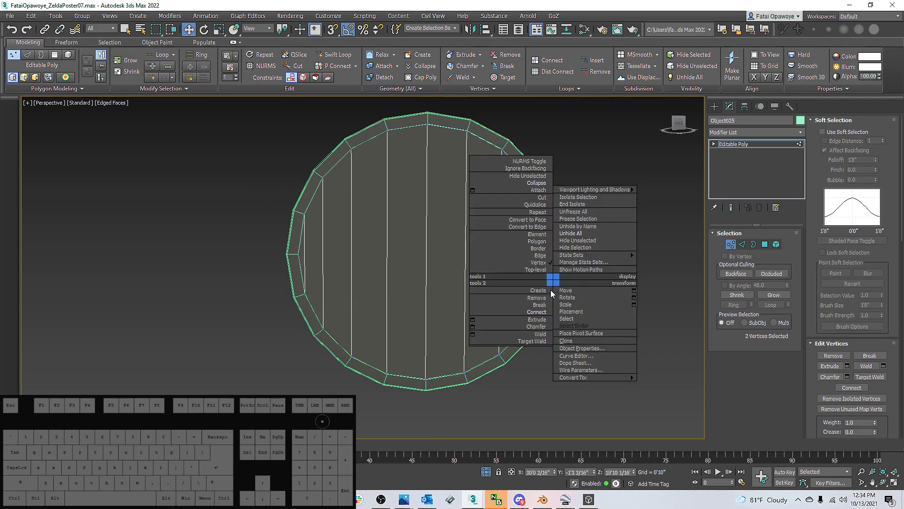
{"action": "left_click", "coordinate": [533, 314]}
{"action": "middle_click_drag", "start_coordinate": [497, 279], "coordinate": [471, 277]}
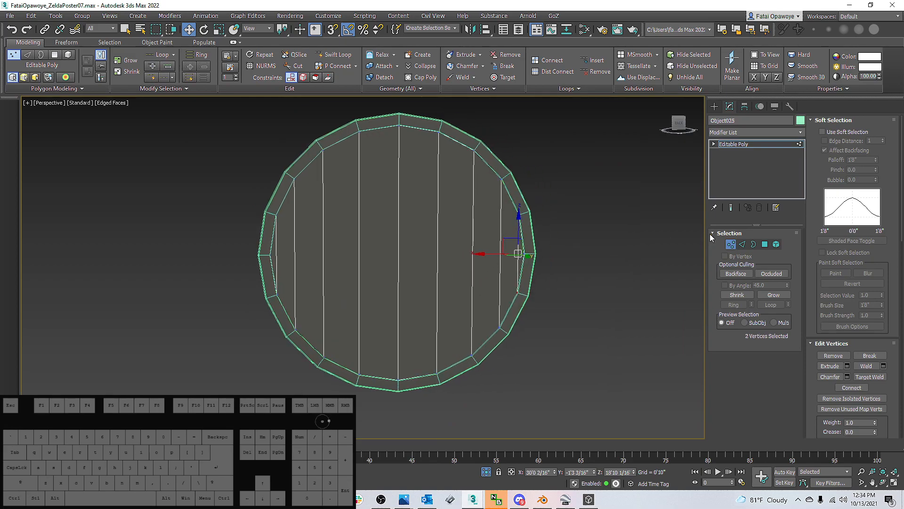
Select all nine vertical plank edges across the disc and split the mesh along them
{"action": "left_click", "coordinate": [741, 244]}
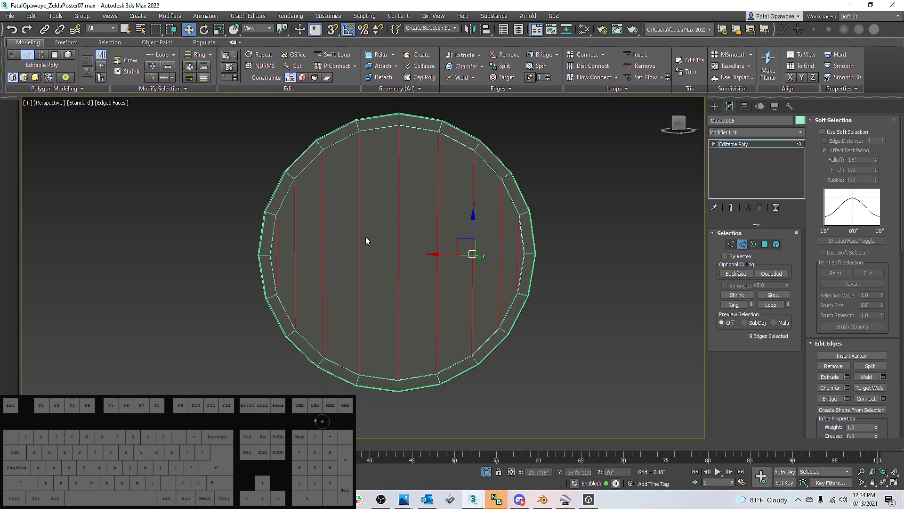
{"action": "left_click", "coordinate": [541, 245]}
{"action": "left_click", "coordinate": [277, 250]}
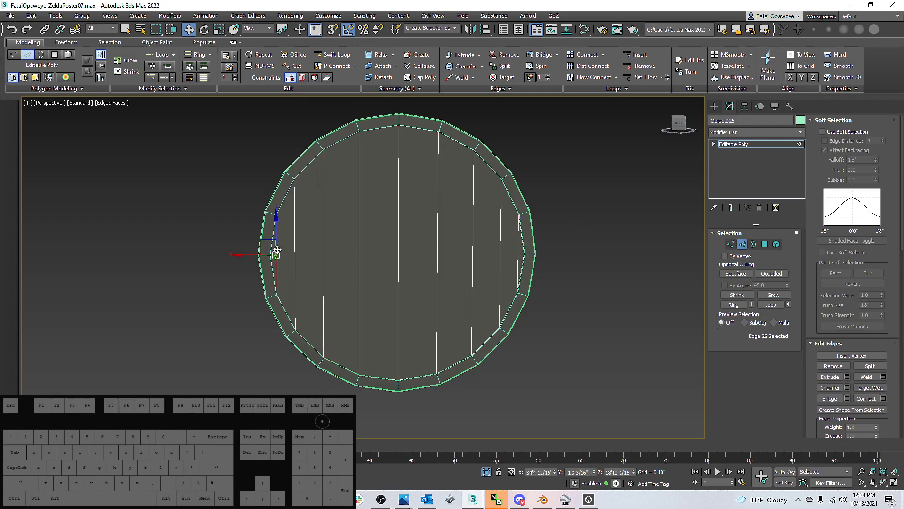
{"action": "left_click", "coordinate": [294, 240], "text": "ctrl"}
{"action": "left_click", "coordinate": [323, 236], "text": "ctrl"}
{"action": "left_click", "coordinate": [361, 235], "text": "ctrl"}
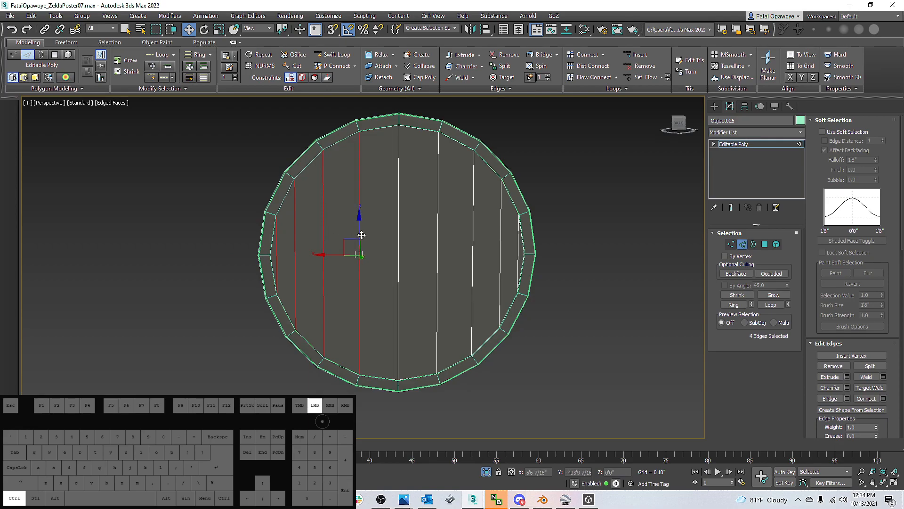
{"action": "left_click", "coordinate": [399, 238], "text": "ctrl"}
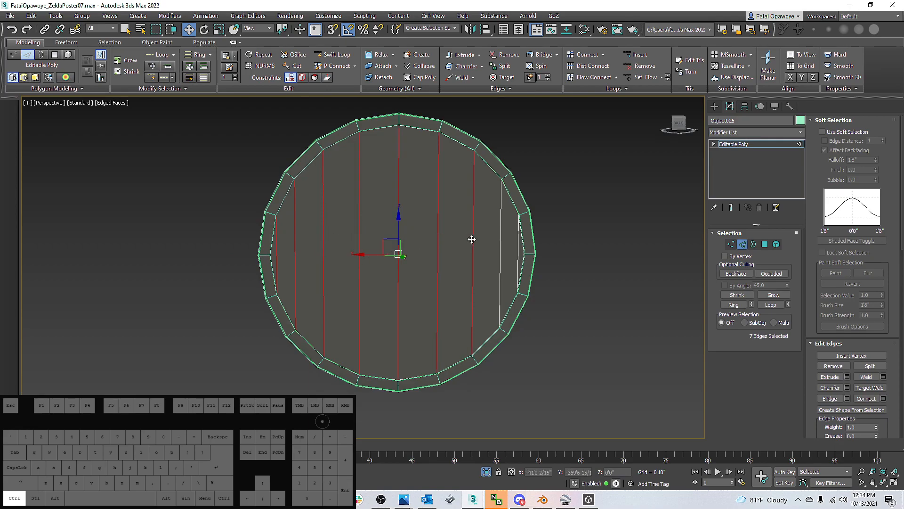
{"action": "left_click", "coordinate": [523, 246], "text": "ctrl"}
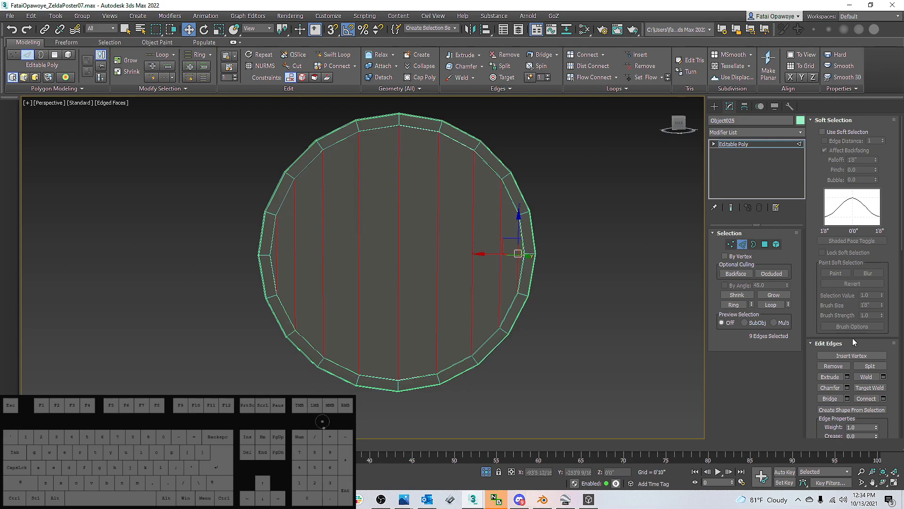
{"action": "scroll", "coordinate": [881, 340], "scroll_direction": "down", "scroll_amount": 4}
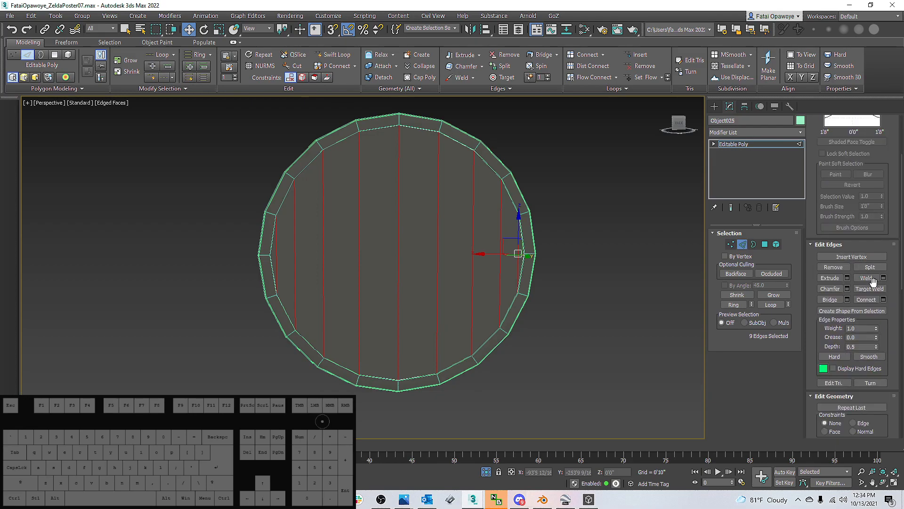
{"action": "left_click", "coordinate": [877, 267]}
Test that the planks are separate elements by moving three central planks individually and undoing each move
{"action": "middle_click_drag", "start_coordinate": [494, 221], "coordinate": [619, 224], "text": "alt"}
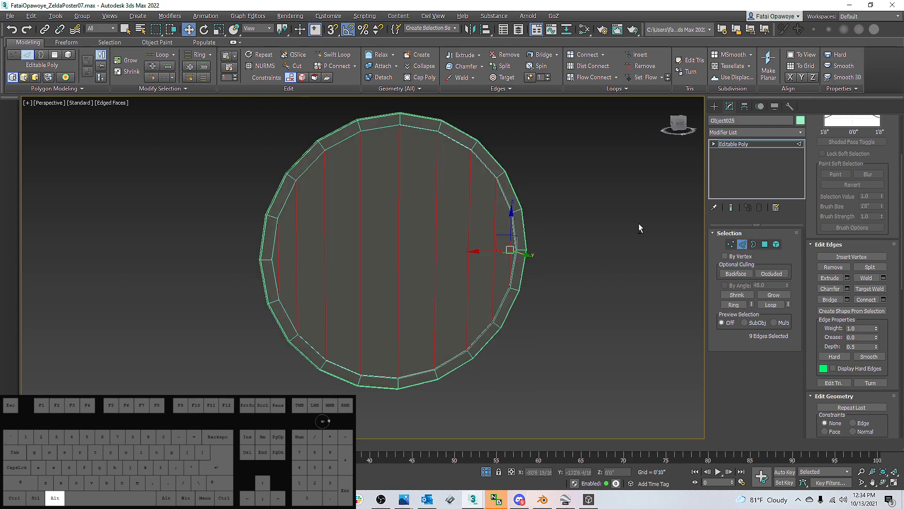
{"action": "left_click", "coordinate": [777, 244]}
{"action": "left_click", "coordinate": [452, 254]}
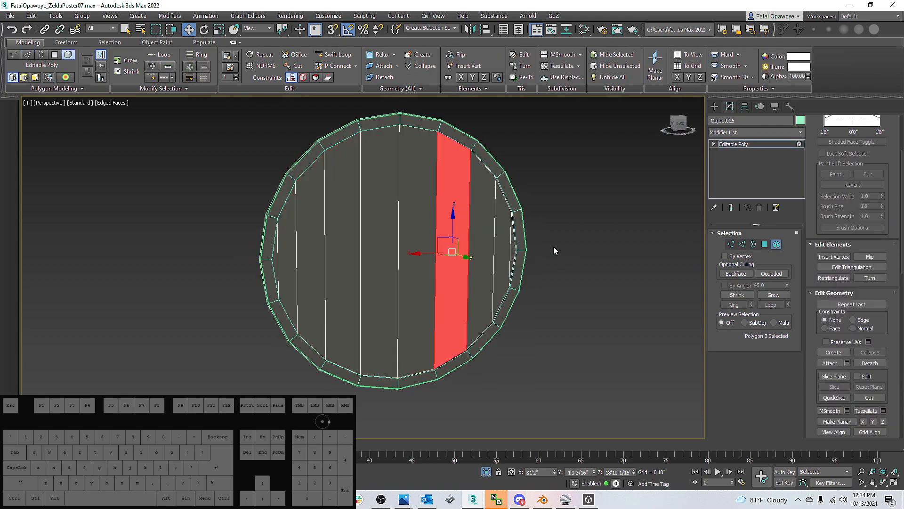
{"action": "left_click_drag", "start_coordinate": [457, 255], "coordinate": [515, 299]}
{"action": "key", "text": "ctrl+z"}
{"action": "left_click", "coordinate": [430, 267]}
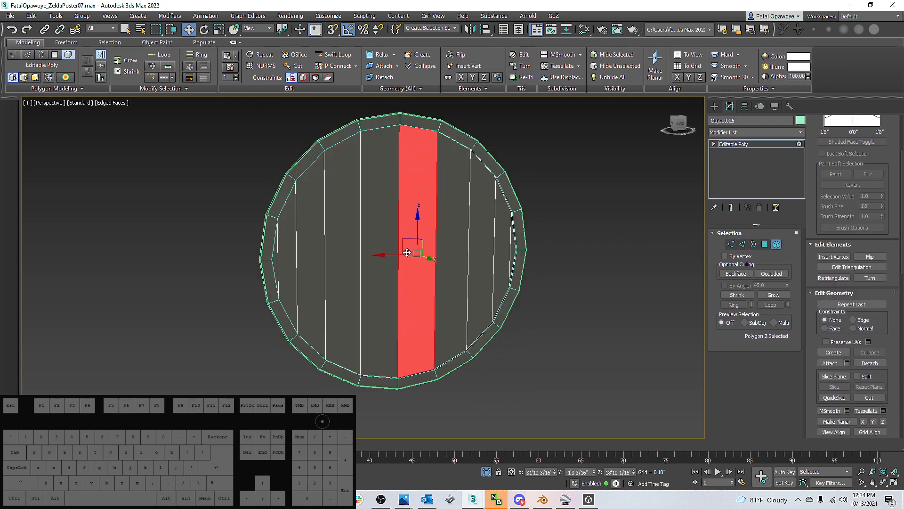
{"action": "left_click_drag", "start_coordinate": [431, 266], "coordinate": [462, 307]}
{"action": "key", "text": "ctrl+z"}
{"action": "middle_click_drag", "start_coordinate": [447, 264], "coordinate": [403, 270], "text": "alt"}
{"action": "left_click", "coordinate": [386, 258]}
{"action": "left_click_drag", "start_coordinate": [402, 269], "coordinate": [468, 296]}
{"action": "key", "text": "ctrl+z"}
{"action": "middle_click_drag", "start_coordinate": [477, 287], "coordinate": [426, 193], "text": "alt"}
Add a Shell modifier to the split back disc
{"action": "left_click", "coordinate": [793, 131]}
{"action": "key", "text": "s"}
{"action": "key", "text": "s"}
{"action": "key", "text": "s"}
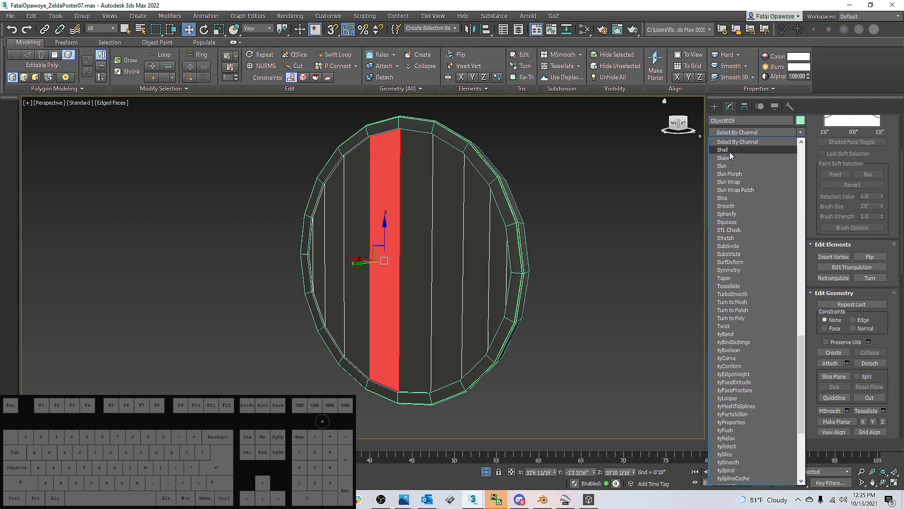
{"action": "left_click", "coordinate": [730, 151]}
Try thickening the planks outward with a Shell outer amount of 0'2 5/16", checking the rim in wireframe
{"action": "middle_click_drag", "start_coordinate": [486, 201], "coordinate": [512, 205], "text": "alt"}
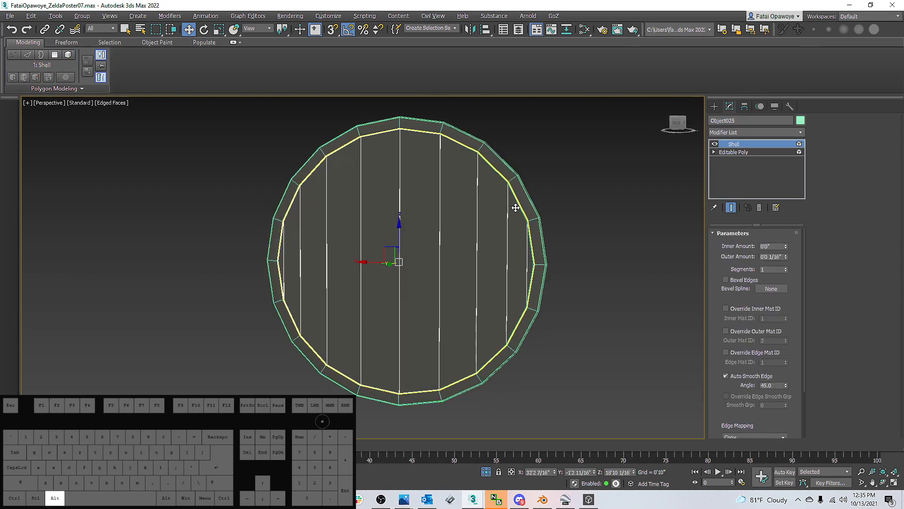
{"action": "middle_click_drag", "start_coordinate": [662, 232], "coordinate": [661, 253], "text": "alt"}
{"action": "middle_click_drag", "start_coordinate": [454, 234], "coordinate": [474, 234], "text": "alt"}
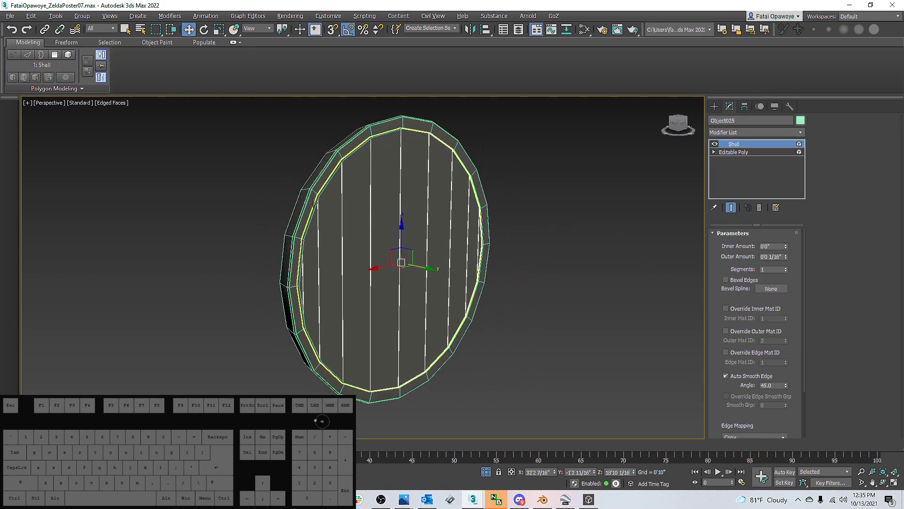
{"action": "scroll", "coordinate": [330, 206], "scroll_direction": "up", "scroll_amount": 5}
{"action": "middle_click_drag", "start_coordinate": [375, 208], "coordinate": [408, 234], "text": "alt"}
{"action": "key", "text": "F3"}
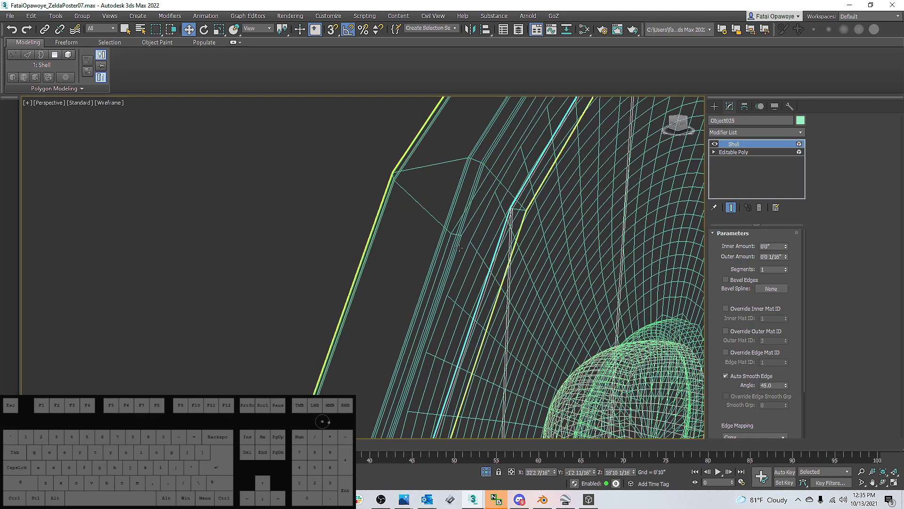
{"action": "right_click", "coordinate": [786, 257]}
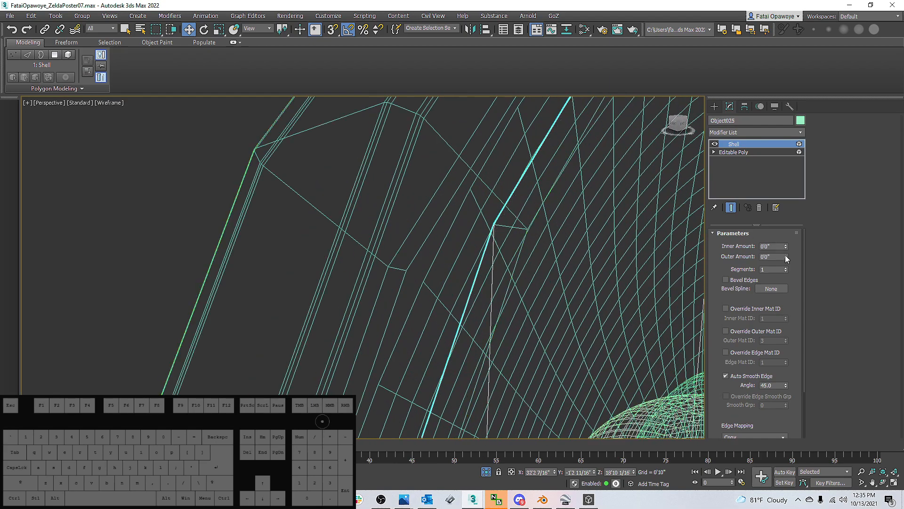
{"action": "left_click_drag", "start_coordinate": [787, 256], "coordinate": [759, 138]}
{"action": "scroll", "coordinate": [535, 225], "scroll_direction": "down", "scroll_amount": 4}
{"action": "key", "text": "F3"}
{"action": "scroll", "coordinate": [541, 221], "scroll_direction": "down", "scroll_amount": 4}
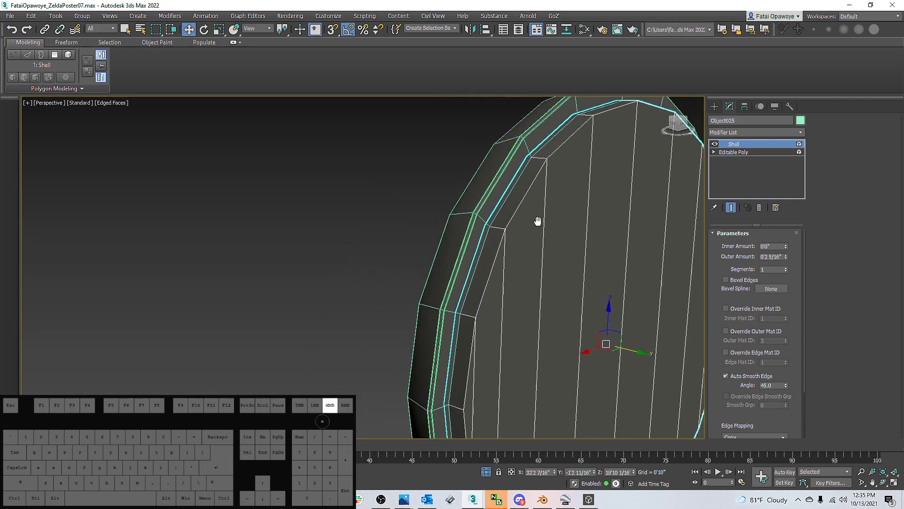
Reset the Shell's outer amount to 0'0", and set its inner amount to 0'1 5/16" and segments to 6
{"action": "right_click", "coordinate": [786, 257]}
{"action": "left_click_drag", "start_coordinate": [786, 246], "coordinate": [785, 231]}
{"action": "middle_click_drag", "start_coordinate": [678, 226], "coordinate": [626, 245], "text": "alt"}
{"action": "scroll", "coordinate": [604, 227], "scroll_direction": "up", "scroll_amount": 3}
{"action": "key", "text": "F3"}
{"action": "scroll", "coordinate": [604, 228], "scroll_direction": "down", "scroll_amount": 3}
{"action": "key", "text": "F3"}
{"action": "left_click_drag", "start_coordinate": [786, 247], "coordinate": [787, 219]}
{"action": "middle_click_drag", "start_coordinate": [588, 217], "coordinate": [595, 200], "text": "alt"}
{"action": "scroll", "coordinate": [730, 249], "scroll_direction": "down", "scroll_amount": 2}
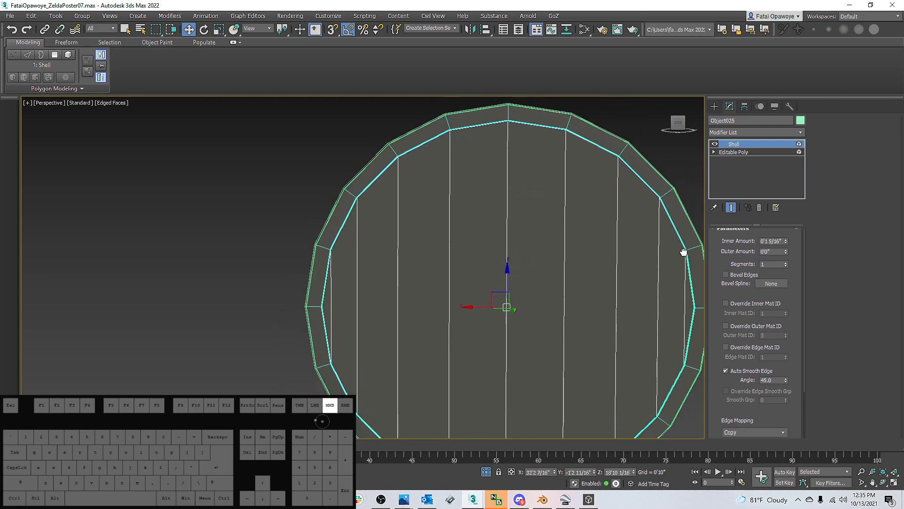
{"action": "scroll", "coordinate": [615, 250], "scroll_direction": "down", "scroll_amount": 5}
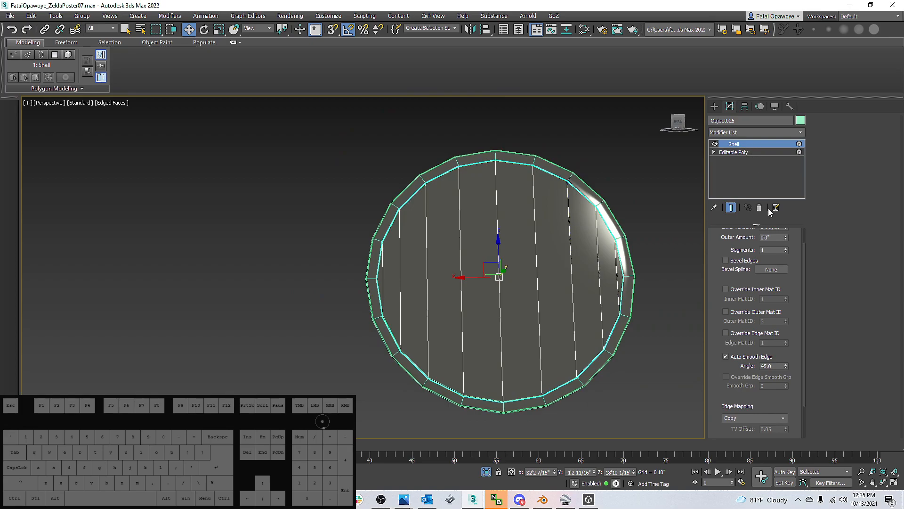
{"action": "scroll", "coordinate": [757, 249], "scroll_direction": "up", "scroll_amount": 2}
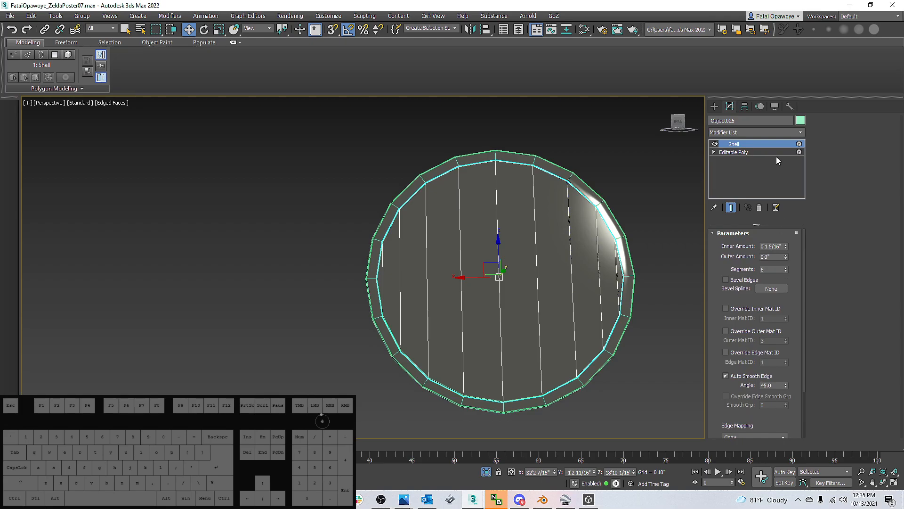
Add a TurboSmooth modifier on top of the Shell and inspect the smoothed planks
{"action": "left_click", "coordinate": [799, 133]}
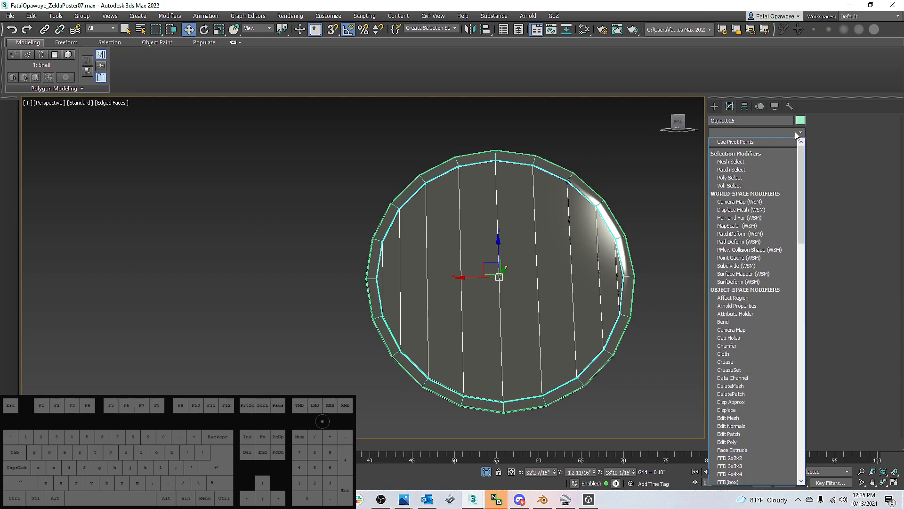
{"action": "key", "text": "t"}
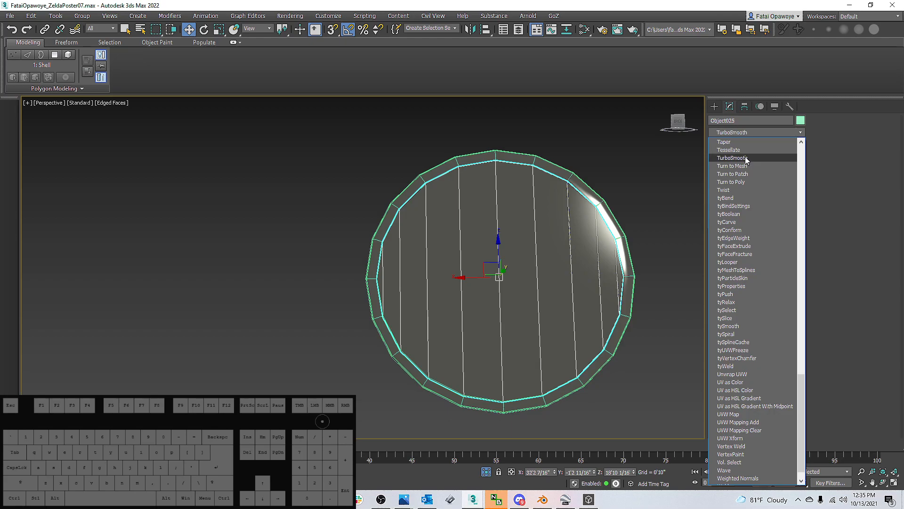
{"action": "left_click", "coordinate": [745, 159]}
{"action": "middle_click_drag", "start_coordinate": [575, 260], "coordinate": [575, 267]}
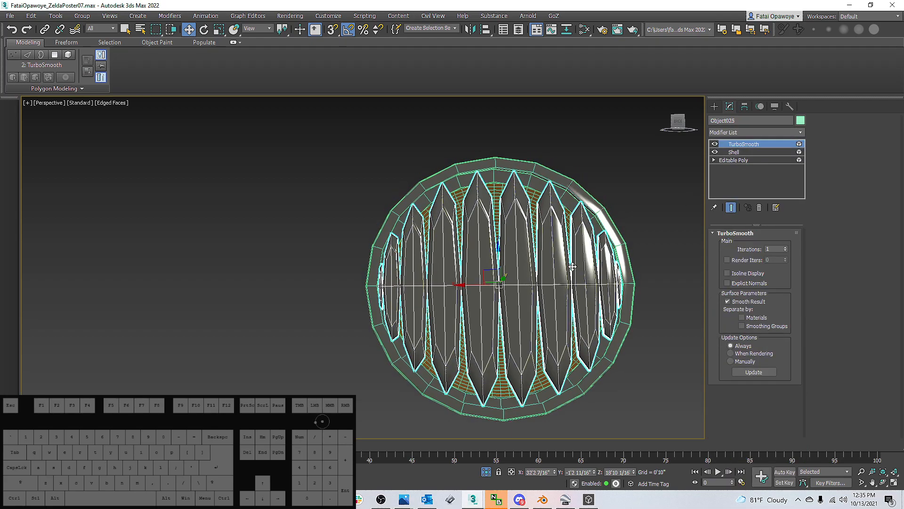
{"action": "scroll", "coordinate": [575, 266], "scroll_direction": "up", "scroll_amount": 4}
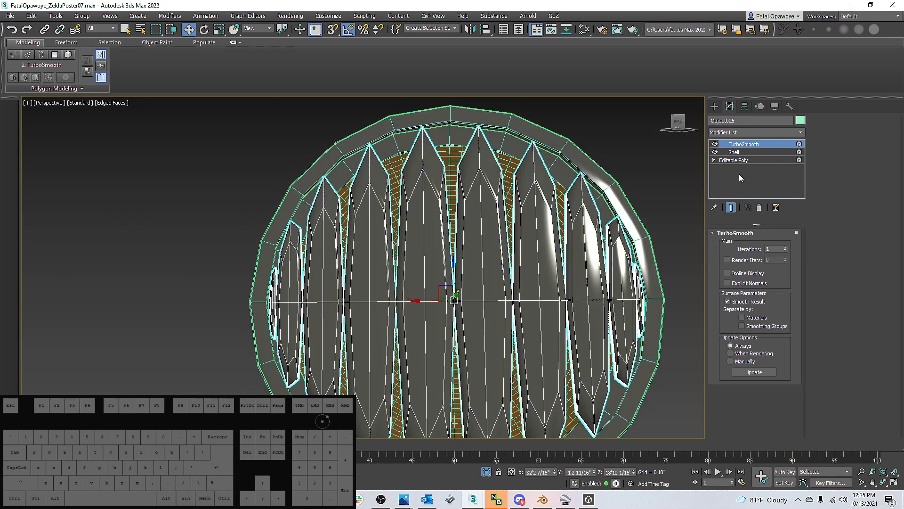
Try connecting the plank seam edges in the base Editable Poly, checking the selection in wireframe
{"action": "left_click", "coordinate": [737, 160]}
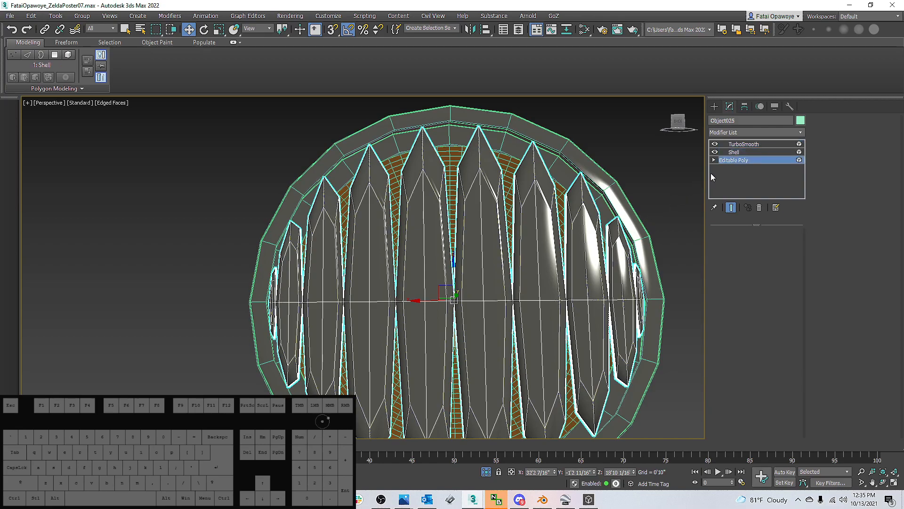
{"action": "middle_click_drag", "start_coordinate": [520, 228], "coordinate": [519, 214]}
{"action": "scroll", "coordinate": [519, 215], "scroll_direction": "down", "scroll_amount": 3}
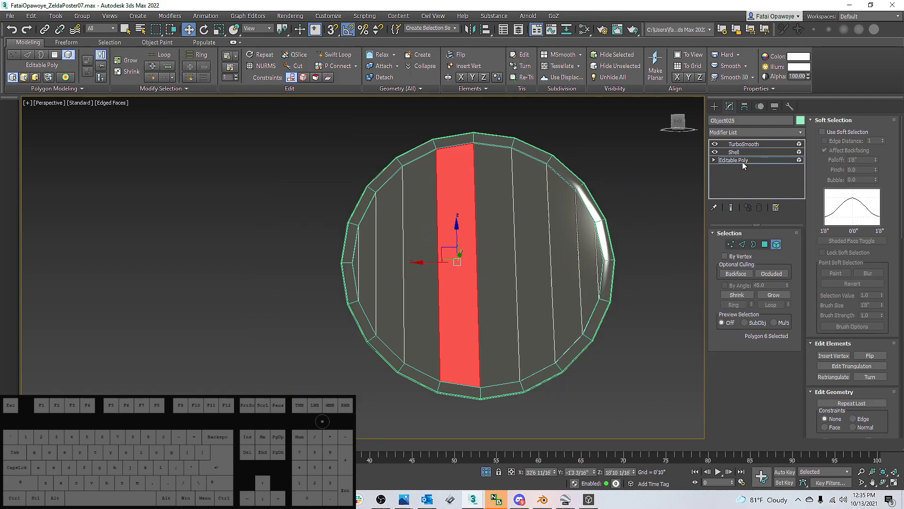
{"action": "left_click", "coordinate": [741, 244]}
{"action": "scroll", "coordinate": [597, 264], "scroll_direction": "up", "scroll_amount": 3}
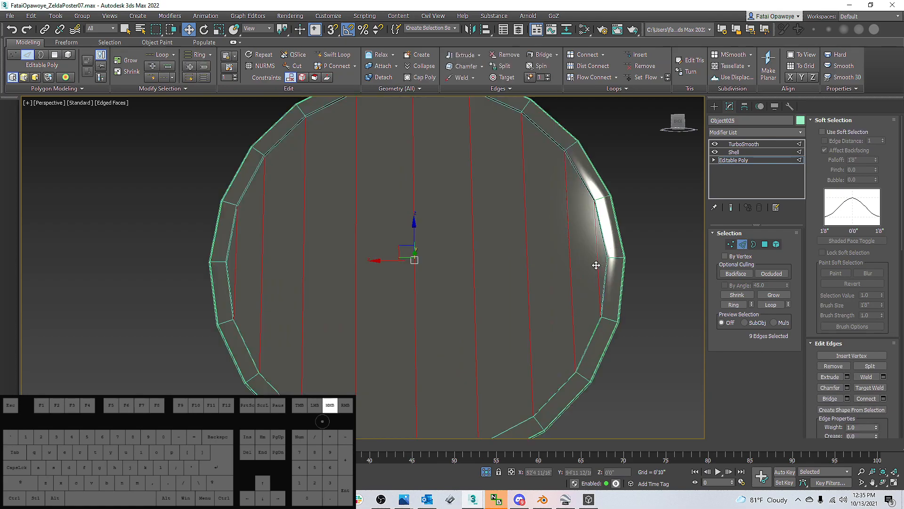
{"action": "scroll", "coordinate": [598, 264], "scroll_direction": "down", "scroll_amount": 5}
{"action": "key", "text": "F3"}
{"action": "scroll", "coordinate": [612, 261], "scroll_direction": "up", "scroll_amount": 3}
{"action": "scroll", "coordinate": [612, 261], "scroll_direction": "down", "scroll_amount": 2}
{"action": "scroll", "coordinate": [591, 259], "scroll_direction": "up", "scroll_amount": 4}
{"action": "scroll", "coordinate": [577, 257], "scroll_direction": "down", "scroll_amount": 3}
{"action": "right_click", "coordinate": [513, 251]}
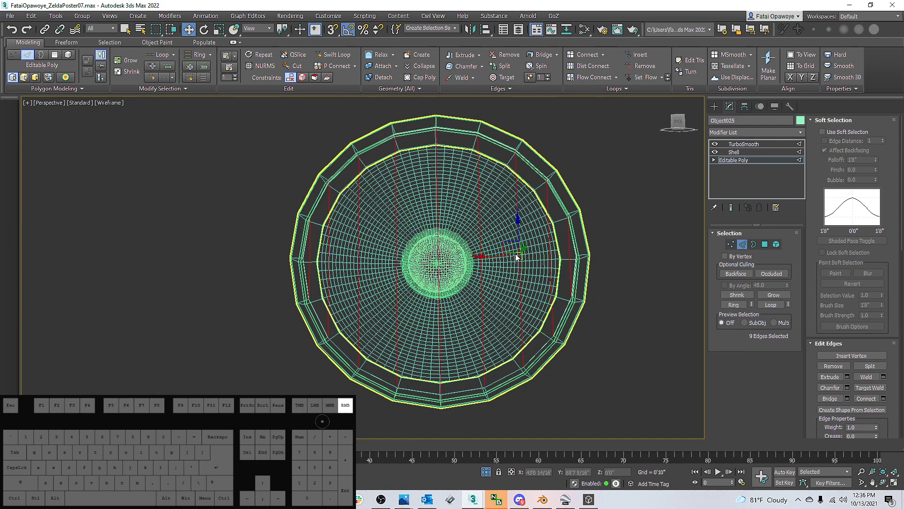
{"action": "left_click", "coordinate": [431, 283]}
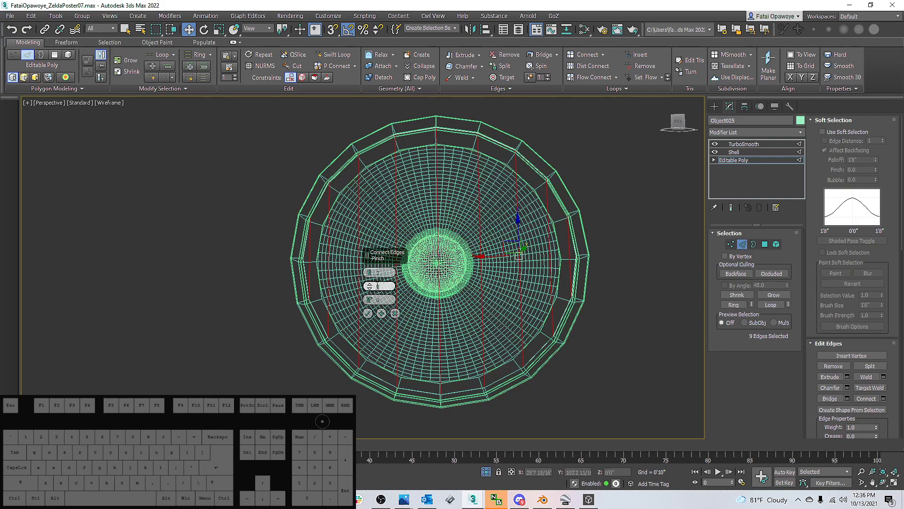
{"action": "left_click", "coordinate": [394, 313]}
Ring-select the plank seam edges and connect them with 2 segments and a pinch of 99 to add support edges near the plank ends
{"action": "mouse_move", "coordinate": [574, 272]}
{"action": "middle_mouse_down"}
{"action": "mouse_move", "coordinate": [600, 278]}
{"action": "mouse_move", "coordinate": [587, 275]}
{"action": "middle_mouse_up"}
{"action": "left_click", "coordinate": [737, 305]}
{"action": "right_click", "coordinate": [586, 275]}
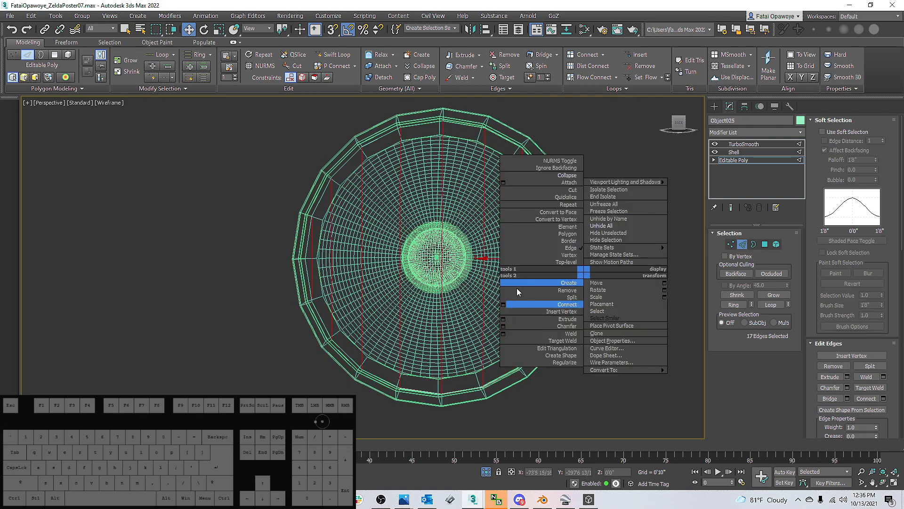
{"action": "left_click", "coordinate": [503, 304]}
{"action": "middle_click_drag", "start_coordinate": [485, 281], "coordinate": [480, 285], "text": "alt"}
{"action": "key", "text": "F3"}
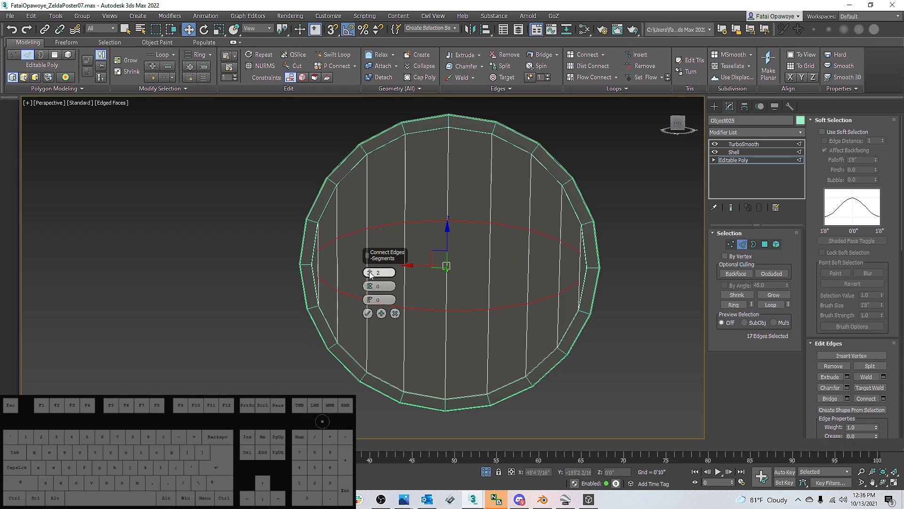
{"action": "left_click_drag", "start_coordinate": [372, 257], "coordinate": [371, 289]}
{"action": "left_click_drag", "start_coordinate": [424, 116], "coordinate": [410, 167]}
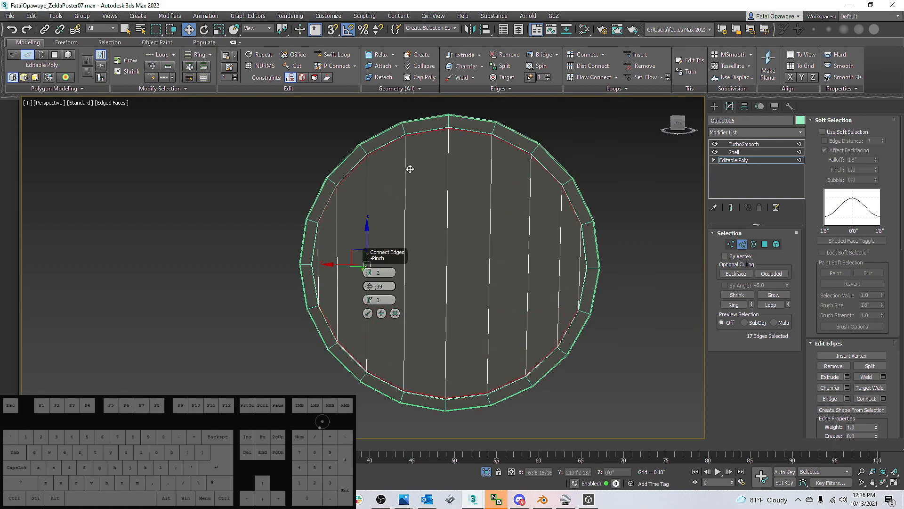
{"action": "left_click", "coordinate": [368, 313]}
Ring-select the plank end edges along the rim and connect them with 2 segments and a pinch of 99 beside the seams
{"action": "left_click", "coordinate": [351, 172]}
{"action": "left_click", "coordinate": [351, 172]}
{"action": "left_click", "coordinate": [326, 207], "text": "ctrl"}
{"action": "left_click", "coordinate": [376, 149], "text": "ctrl"}
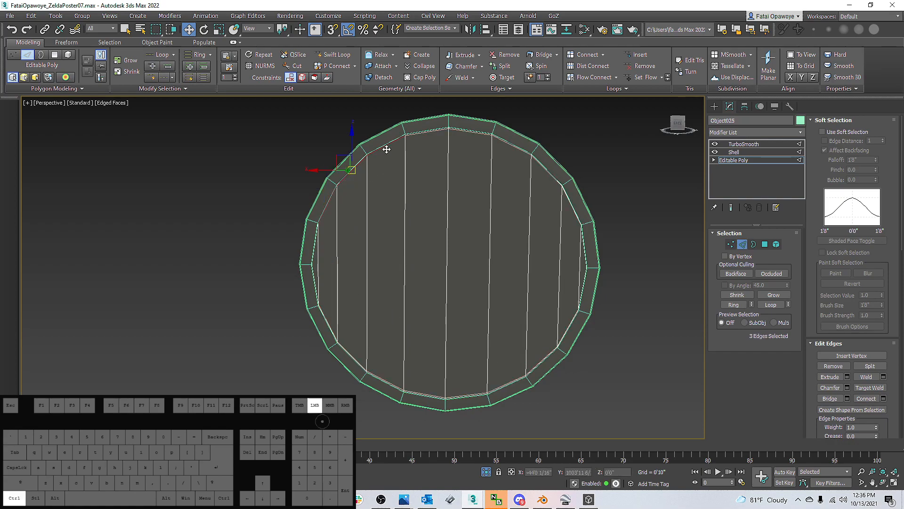
{"action": "left_click", "coordinate": [465, 134], "text": "ctrl"}
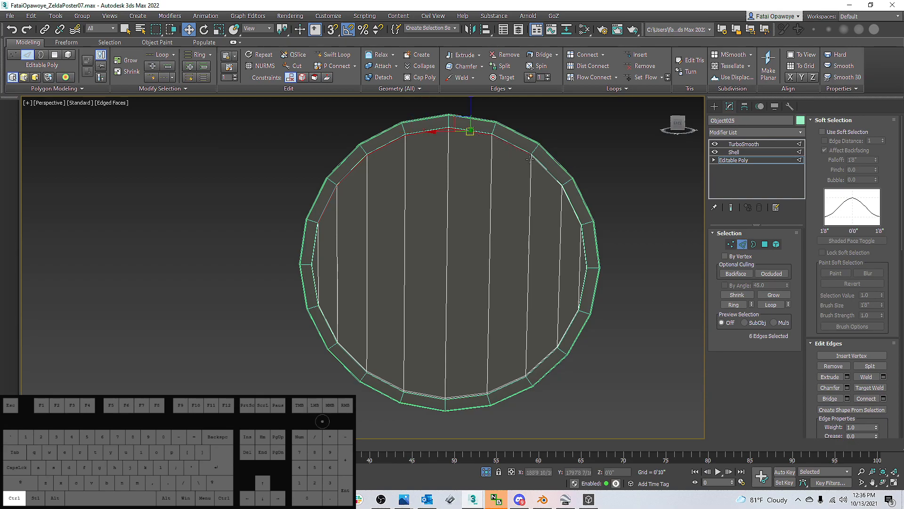
{"action": "left_click", "coordinate": [571, 206], "text": "ctrl"}
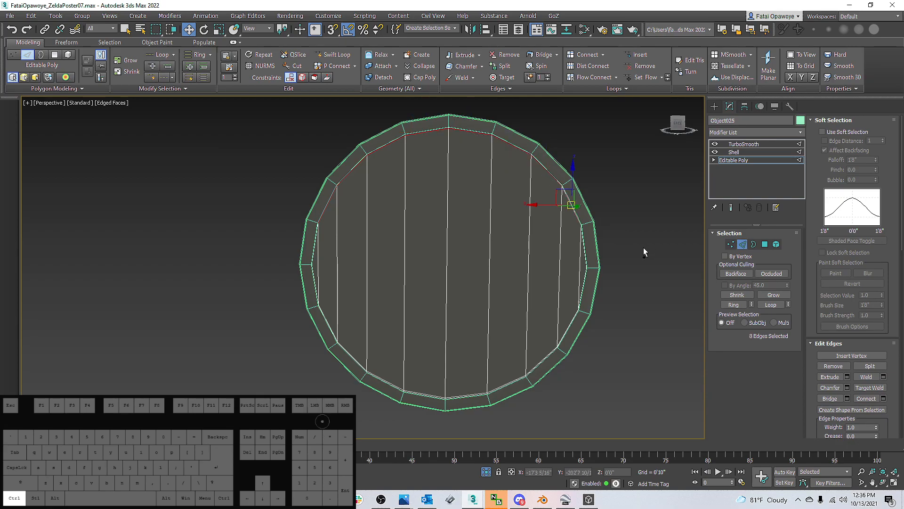
{"action": "scroll", "coordinate": [570, 201], "scroll_direction": "up", "scroll_amount": 5}
{"action": "key", "text": "alt+r"}
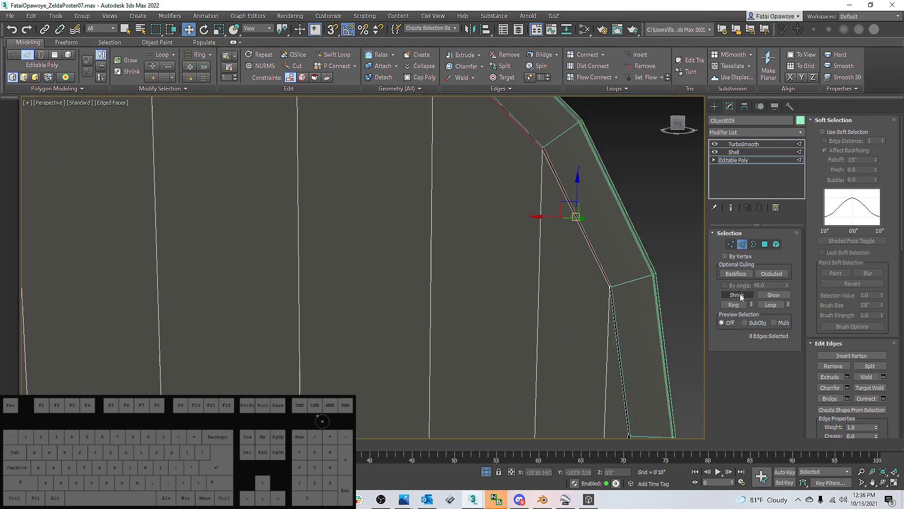
{"action": "scroll", "coordinate": [570, 284], "scroll_direction": "down", "scroll_amount": 5}
{"action": "right_click", "coordinate": [514, 262]}
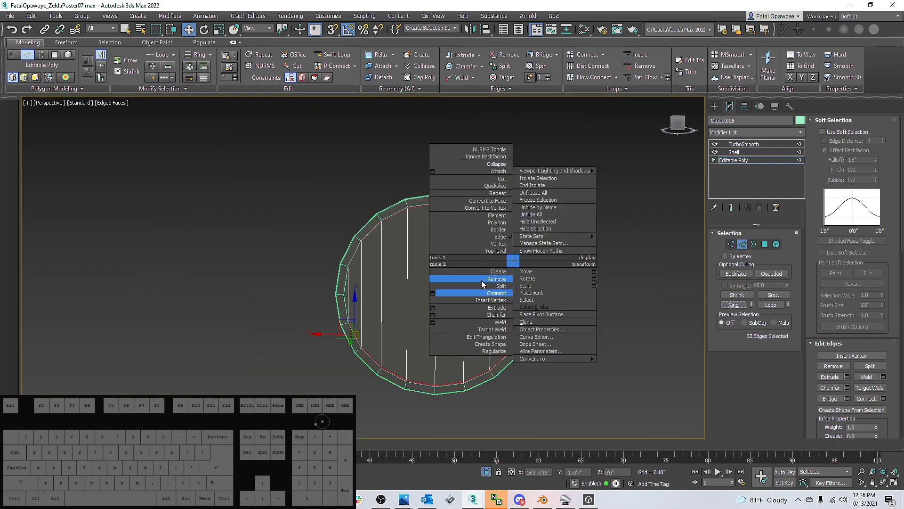
{"action": "left_click", "coordinate": [433, 294]}
{"action": "scroll", "coordinate": [413, 231], "scroll_direction": "up", "scroll_amount": 5}
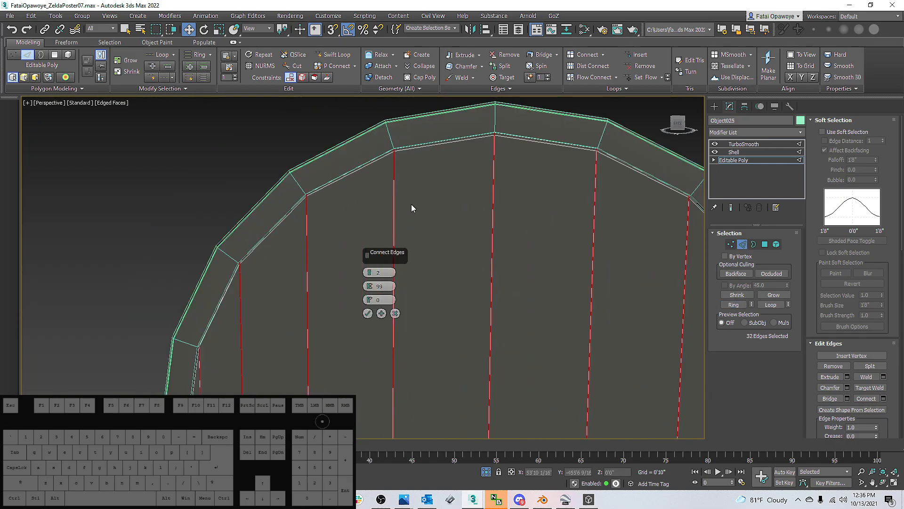
{"action": "scroll", "coordinate": [411, 204], "scroll_direction": "up", "scroll_amount": 4}
{"action": "scroll", "coordinate": [412, 205], "scroll_direction": "down", "scroll_amount": 3}
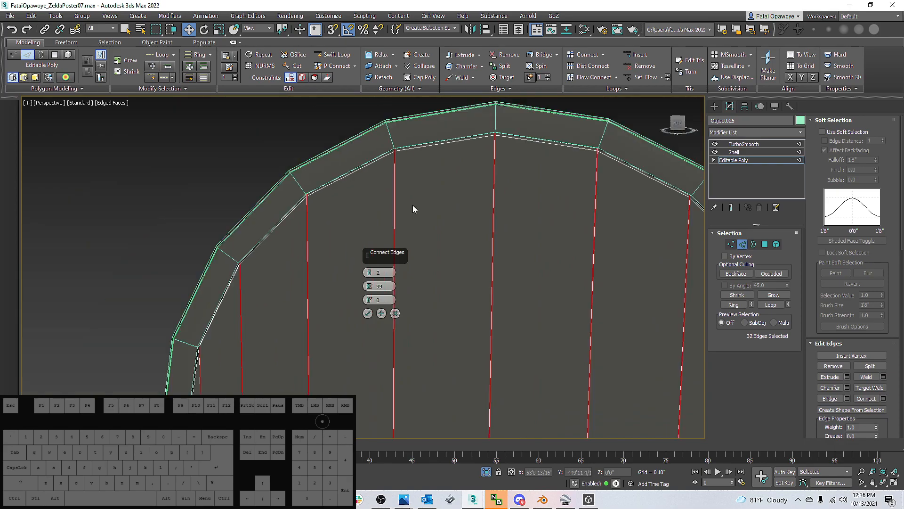
{"action": "middle_click_drag", "start_coordinate": [475, 209], "coordinate": [484, 181]}
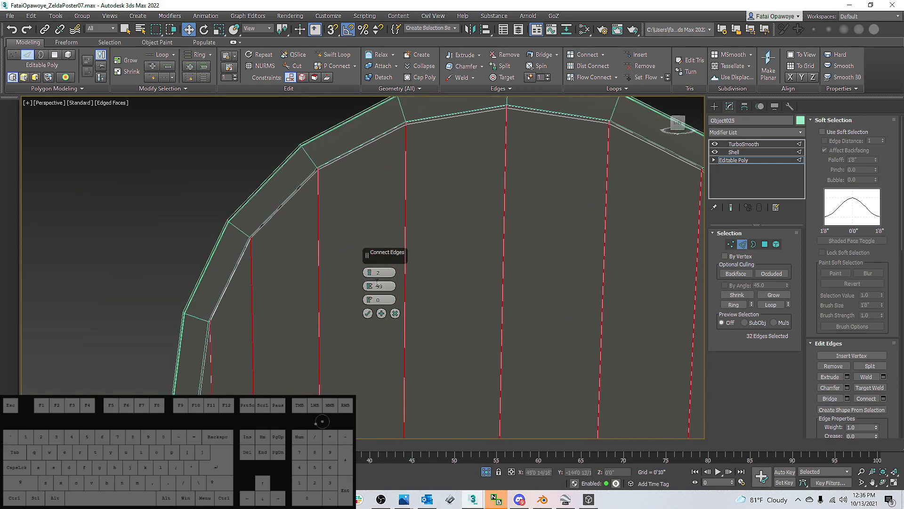
{"action": "left_click", "coordinate": [368, 313]}
Return to the planks' TurboSmooth modifier, inspect the result without edged faces, and set the iterations to 2
{"action": "middle_click_drag", "start_coordinate": [367, 315], "coordinate": [417, 217], "text": "alt"}
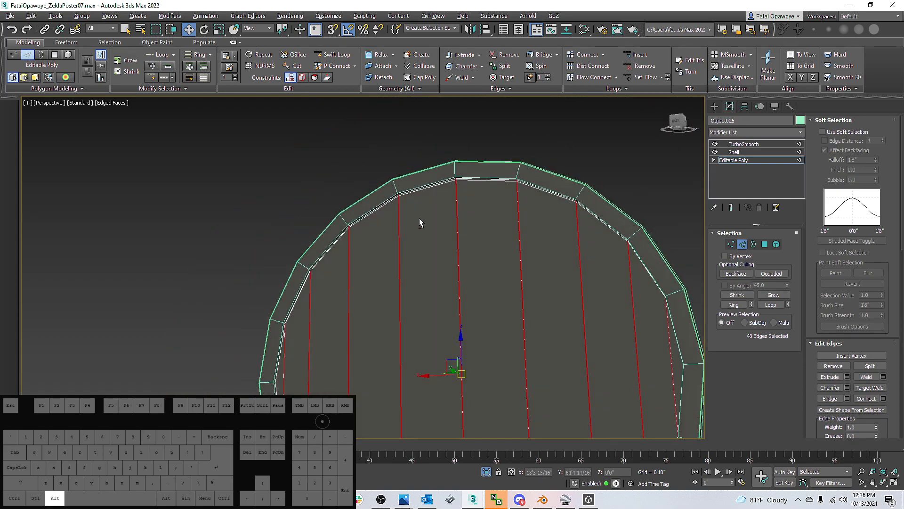
{"action": "scroll", "coordinate": [418, 216], "scroll_direction": "up", "scroll_amount": 5}
{"action": "left_click", "coordinate": [731, 145]}
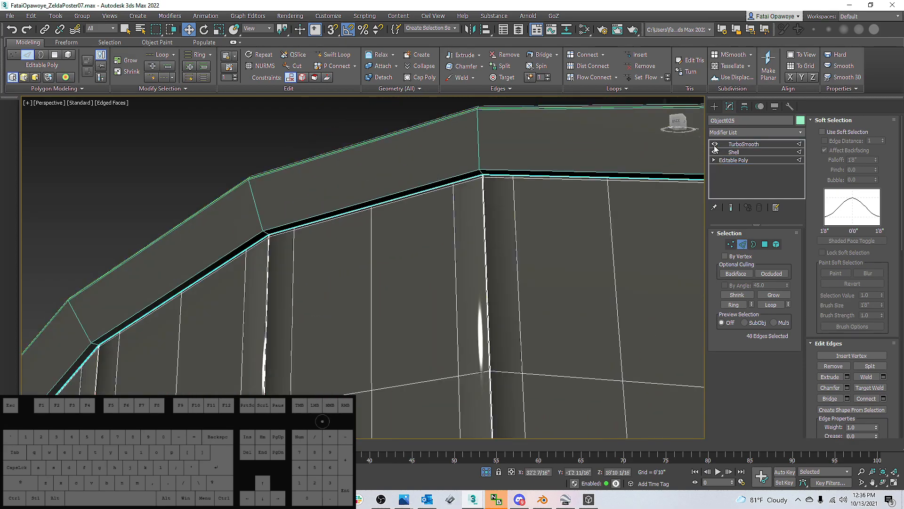
{"action": "scroll", "coordinate": [532, 293], "scroll_direction": "down", "scroll_amount": 5}
{"action": "middle_click_drag", "start_coordinate": [532, 292], "coordinate": [508, 222], "text": "alt"}
{"action": "key", "text": "F4"}
{"action": "scroll", "coordinate": [478, 206], "scroll_direction": "up", "scroll_amount": 2}
{"action": "scroll", "coordinate": [494, 239], "scroll_direction": "down", "scroll_amount": 5}
{"action": "scroll", "coordinate": [525, 242], "scroll_direction": "up", "scroll_amount": 8}
{"action": "scroll", "coordinate": [507, 222], "scroll_direction": "down", "scroll_amount": 4}
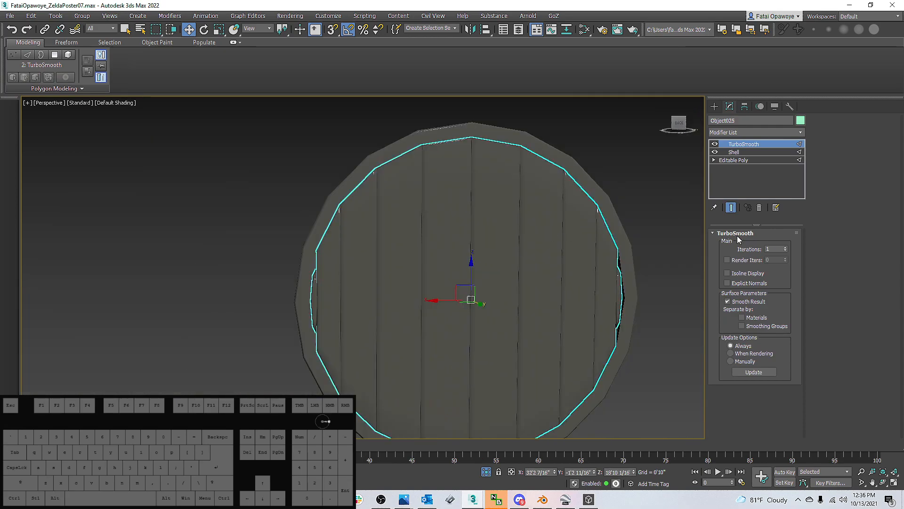
{"action": "middle_click_drag", "start_coordinate": [622, 205], "coordinate": [623, 199], "text": "alt"}
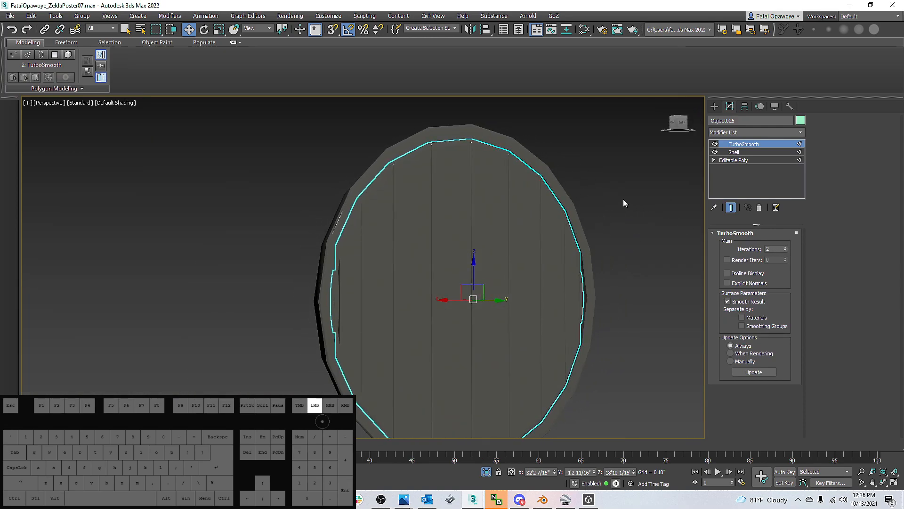
{"action": "left_click", "coordinate": [623, 199]}
Assign the WOOD material to the back planks and inspect the plank edges near the rim
{"action": "scroll", "coordinate": [472, 255], "scroll_direction": "up", "scroll_amount": 5}
{"action": "mouse_move", "coordinate": [471, 255]}
{"action": "middle_mouse_down", "text": "alt"}
{"action": "mouse_move", "coordinate": [444, 236]}
{"action": "mouse_move", "coordinate": [488, 245]}
{"action": "mouse_move", "coordinate": [446, 261]}
{"action": "mouse_move", "coordinate": [424, 252]}
{"action": "mouse_move", "coordinate": [477, 253]}
{"action": "middle_mouse_up", "text": "alt"}
{"action": "left_click", "coordinate": [538, 246]}
{"action": "key", "text": "z"}
{"action": "middle_click_drag", "start_coordinate": [538, 246], "coordinate": [320, 236], "text": "alt"}
{"action": "key", "text": "m"}
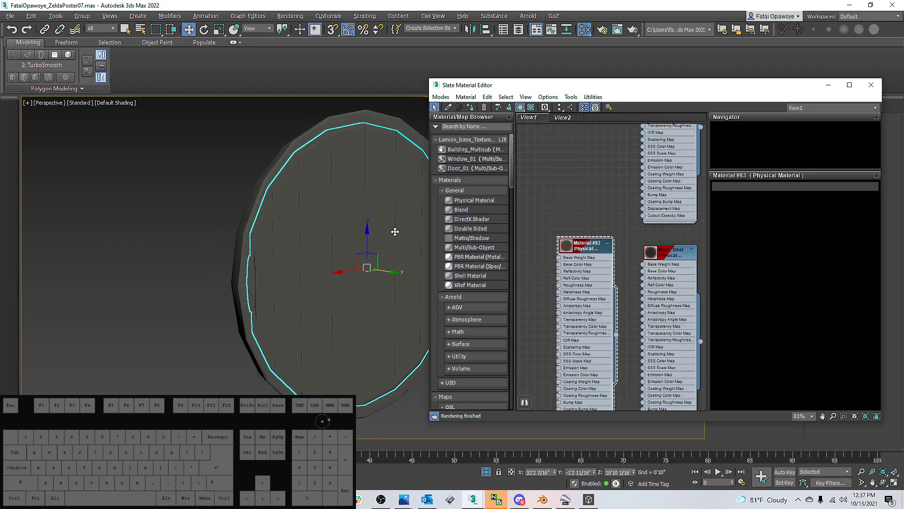
{"action": "scroll", "coordinate": [617, 228], "scroll_direction": "up", "scroll_amount": 5}
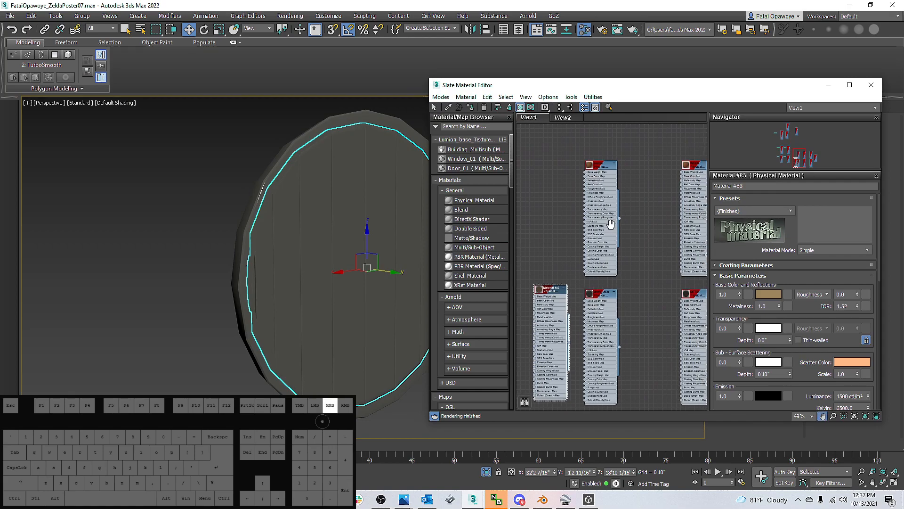
{"action": "left_click", "coordinate": [651, 170]}
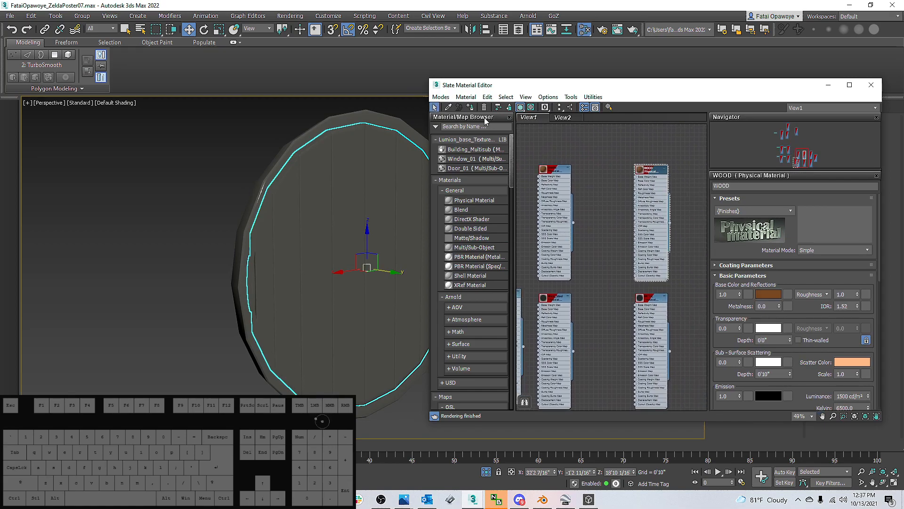
{"action": "left_click", "coordinate": [828, 86]}
{"action": "left_click", "coordinate": [554, 199]}
{"action": "middle_click_drag", "start_coordinate": [554, 199], "coordinate": [471, 220], "text": "alt"}
{"action": "scroll", "coordinate": [471, 220], "scroll_direction": "up", "scroll_amount": 8}
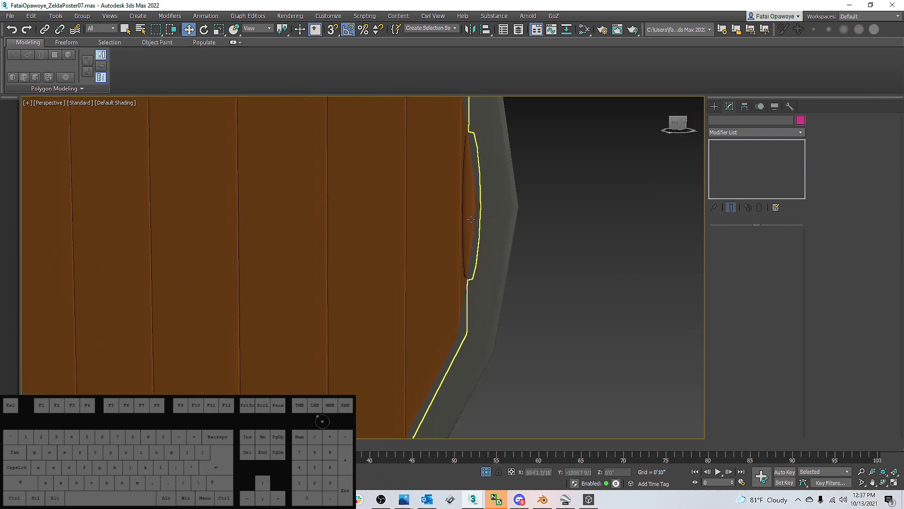
{"action": "scroll", "coordinate": [471, 220], "scroll_direction": "down", "scroll_amount": 5}
Reselect the back planks and enter edge editing of their base Editable Poly
{"action": "left_click", "coordinate": [471, 220]}
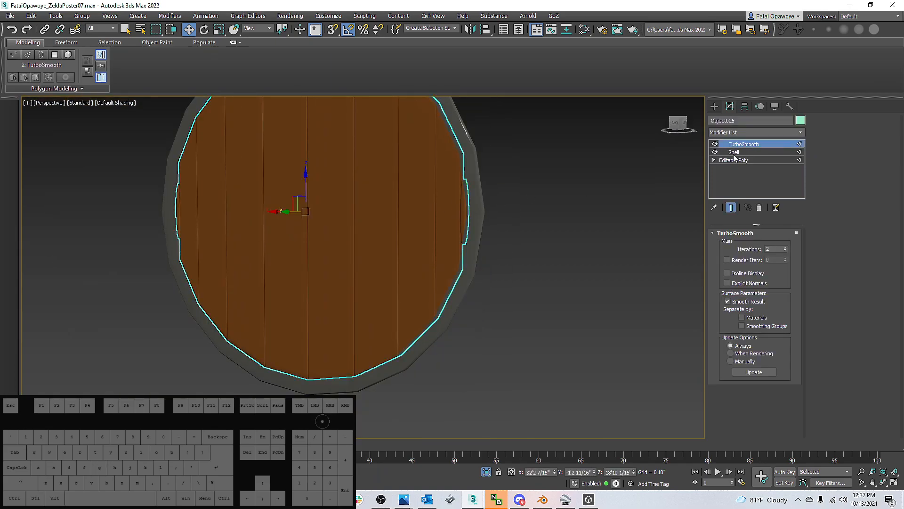
{"action": "left_click", "coordinate": [733, 152]}
{"action": "left_click", "coordinate": [720, 160]}
{"action": "key", "text": "2"}
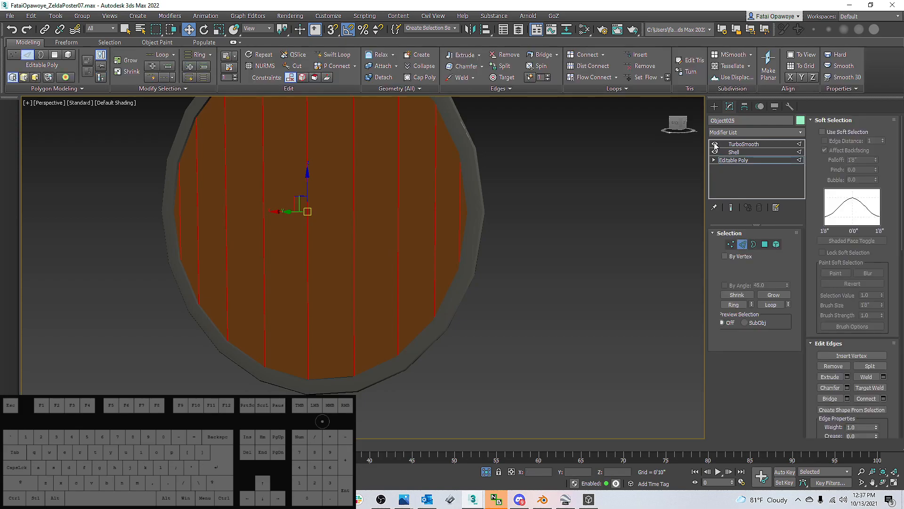
{"action": "middle_click_drag", "start_coordinate": [443, 222], "coordinate": [473, 239], "text": "alt"}
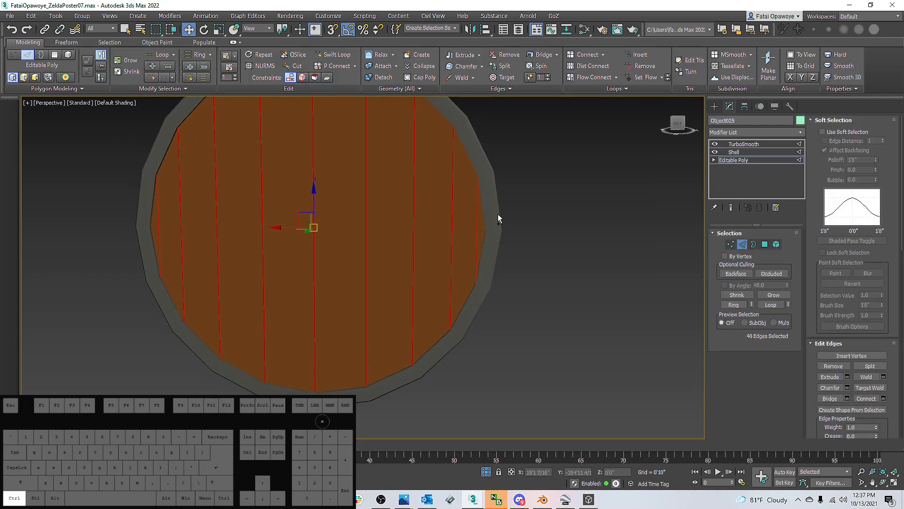
Undo the wood assignment, the TurboSmooth iteration change and the connected support edges on the back planks
{"action": "key", "text": "ctrl+z"}
{"action": "key", "text": "ctrl+z"}
{"action": "key", "text": "ctrl+z"}
{"action": "key", "text": "ctrl+z"}
{"action": "key", "text": "ctrl+z"}
{"action": "key", "text": "ctrl+z"}
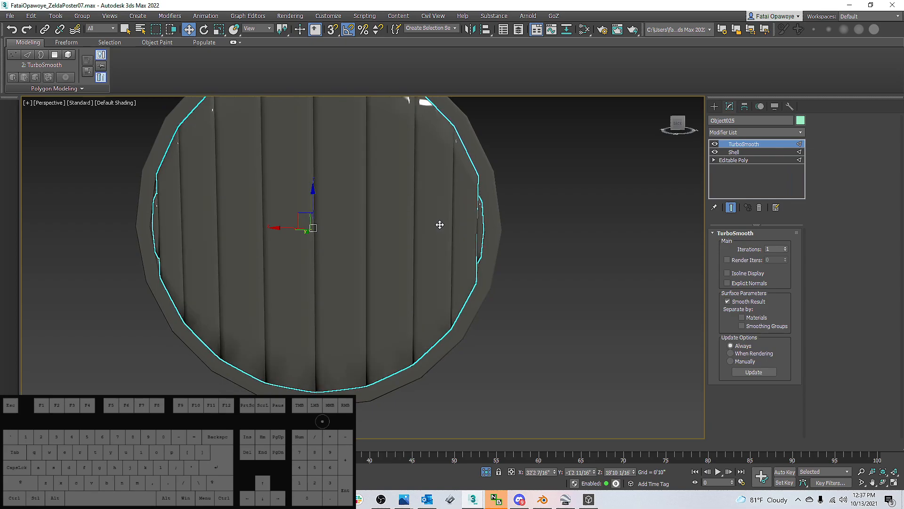
{"action": "key", "text": "F4"}
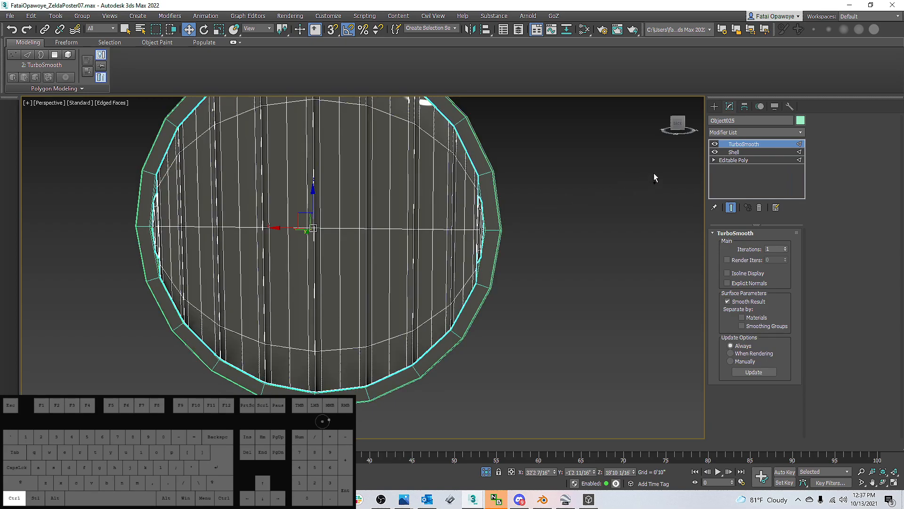
{"action": "key", "text": "ctrl+z"}
{"action": "key", "text": "ctrl+z"}
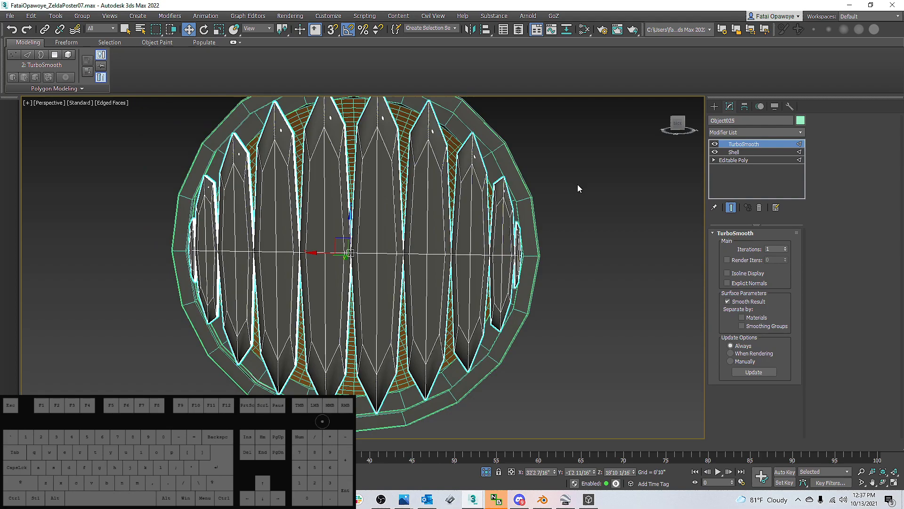
Disable the planks' TurboSmooth in the modifier stack and check the Shell's segments in wireframe
{"action": "left_click", "coordinate": [737, 152]}
{"action": "left_click", "coordinate": [737, 160]}
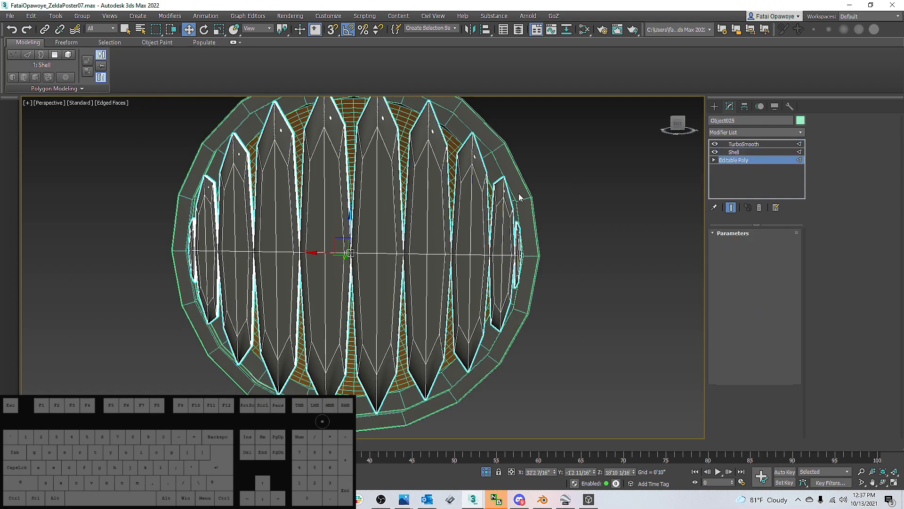
{"action": "left_click", "coordinate": [731, 207]}
{"action": "key", "text": "2"}
{"action": "left_click", "coordinate": [738, 152]}
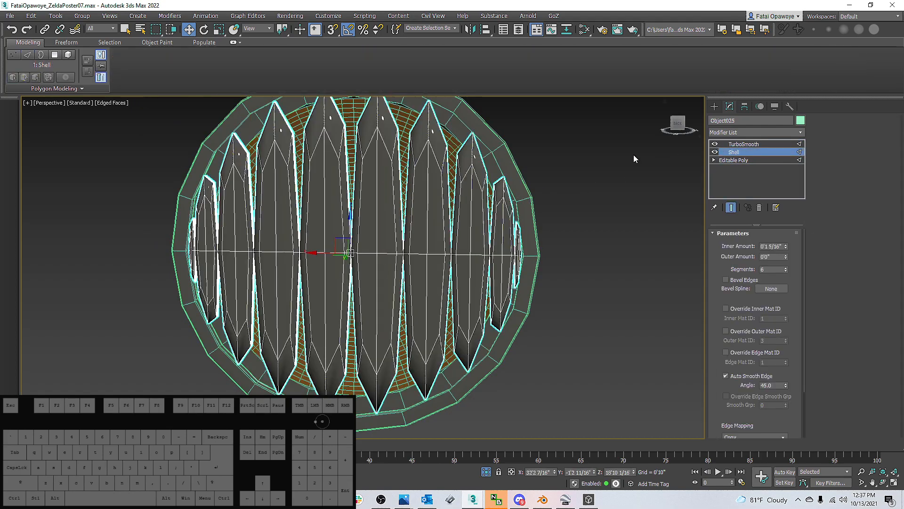
{"action": "left_click", "coordinate": [744, 144]}
{"action": "left_click", "coordinate": [715, 143]}
{"action": "middle_click_drag", "start_coordinate": [487, 200], "coordinate": [589, 188], "text": "alt"}
{"action": "key", "text": "F3"}
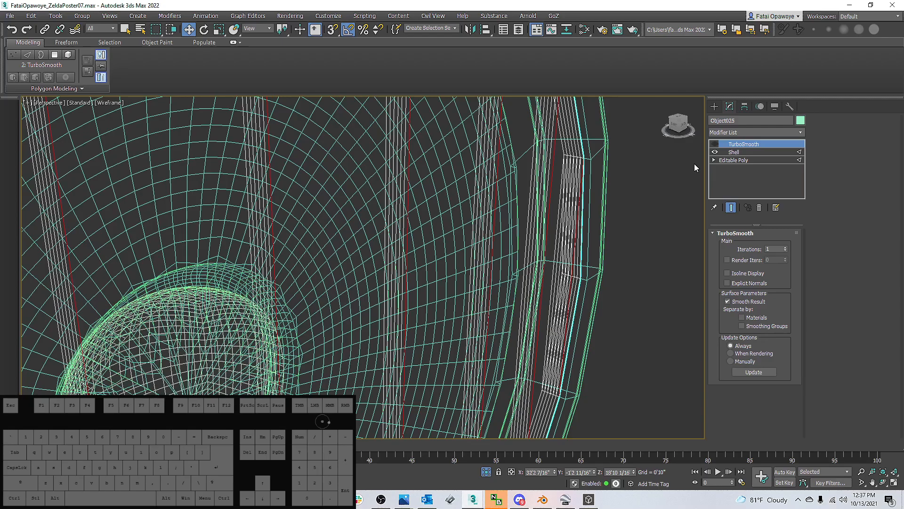
Set the Shell modifier's segments on the back planks to 1
{"action": "left_click", "coordinate": [736, 153]}
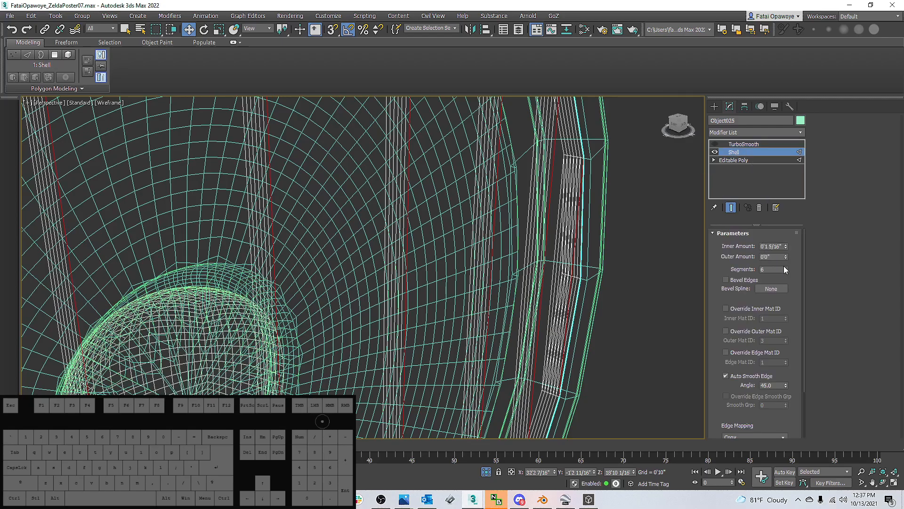
{"action": "right_click", "coordinate": [786, 271]}
{"action": "mouse_move", "coordinate": [524, 171]}
{"action": "middle_mouse_down", "text": "alt"}
{"action": "mouse_move", "coordinate": [433, 180]}
{"action": "mouse_move", "coordinate": [513, 175]}
{"action": "middle_mouse_up", "text": "alt"}
Add an Edit Poly modifier between the planks' Shell and TurboSmooth and select all edges in it
{"action": "left_click", "coordinate": [765, 132]}
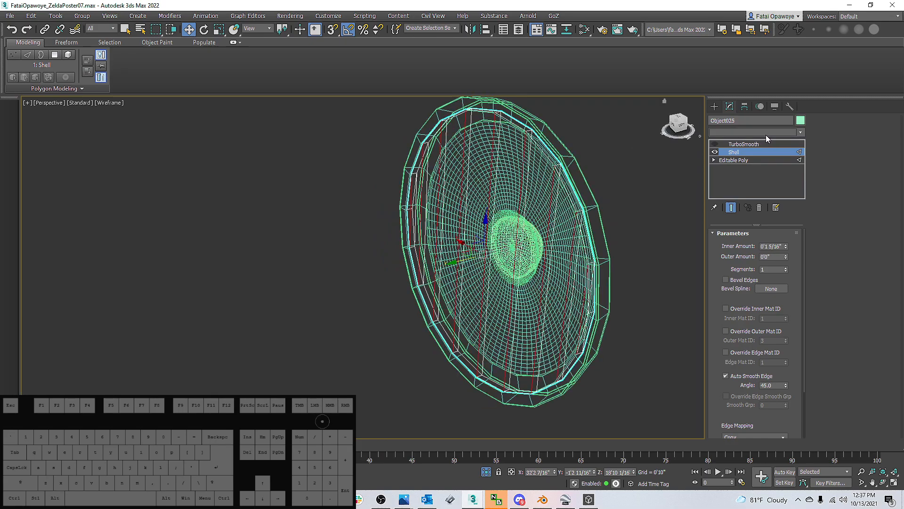
{"action": "key", "text": "e"}
{"action": "left_click", "coordinate": [736, 164]}
{"action": "middle_click_drag", "start_coordinate": [565, 212], "coordinate": [546, 242], "text": "alt"}
{"action": "left_click", "coordinate": [742, 307]}
{"action": "key", "text": "ctrl+a"}
Extrude all selected plank edges with zero height and a width of 0'0 1/16" to create support edges
{"action": "scroll", "coordinate": [443, 141], "scroll_direction": "up", "scroll_amount": 10}
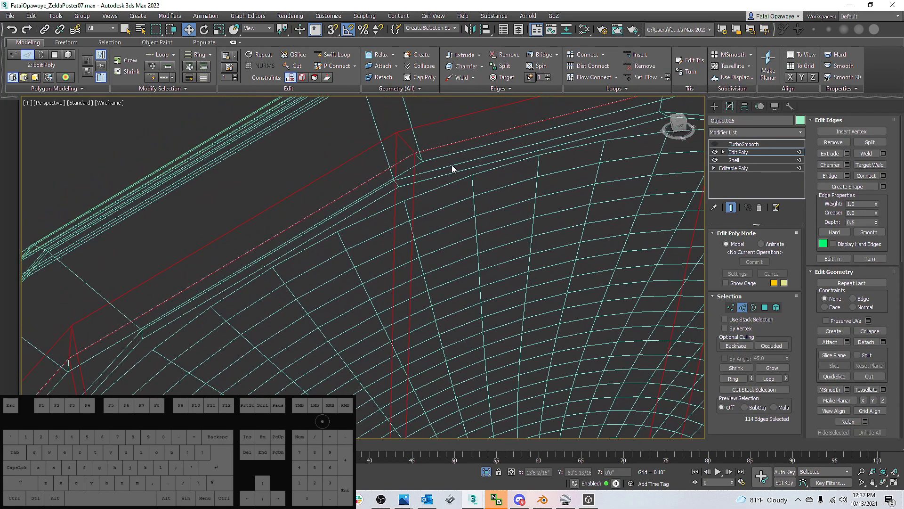
{"action": "right_click", "coordinate": [451, 165]}
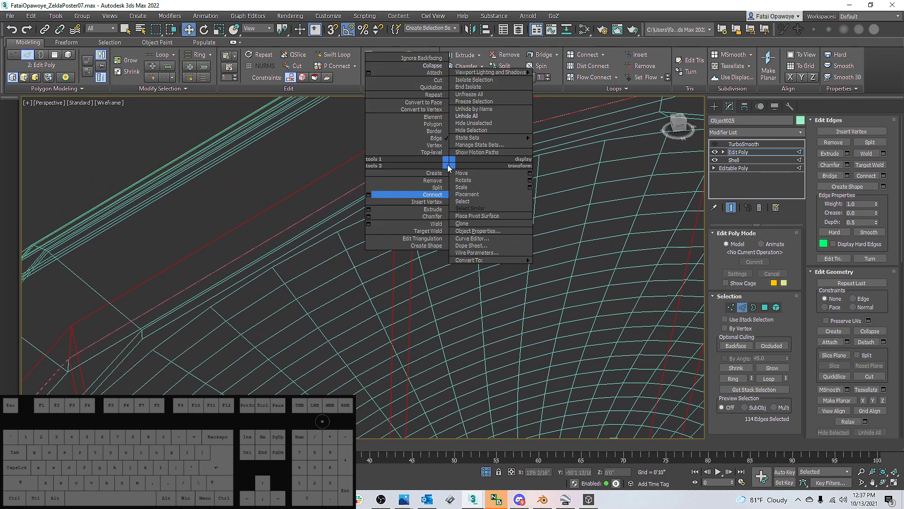
{"action": "left_click", "coordinate": [369, 209]}
{"action": "left_click_drag", "start_coordinate": [368, 286], "coordinate": [368, 286]}
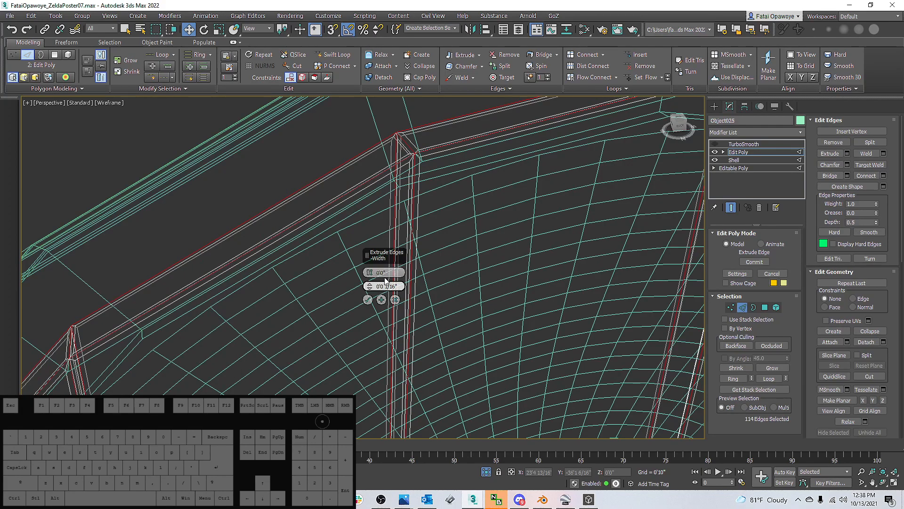
Reset the edge extrusion's width and raise it by one small increment, showing the planks shaded with edged faces
{"action": "scroll", "coordinate": [330, 226], "scroll_direction": "down", "scroll_amount": 5}
{"action": "middle_click_drag", "start_coordinate": [468, 218], "coordinate": [443, 198], "text": "alt"}
{"action": "scroll", "coordinate": [315, 170], "scroll_direction": "up", "scroll_amount": 8}
{"action": "middle_click_drag", "start_coordinate": [320, 177], "coordinate": [323, 196]}
{"action": "key", "text": "F3"}
{"action": "right_click", "coordinate": [370, 285]}
{"action": "left_click", "coordinate": [370, 286]}
Re-enable TurboSmooth on the back planks and return to the Edit Poly's edge level to inspect the plank corners
{"action": "left_click", "coordinate": [719, 143]}
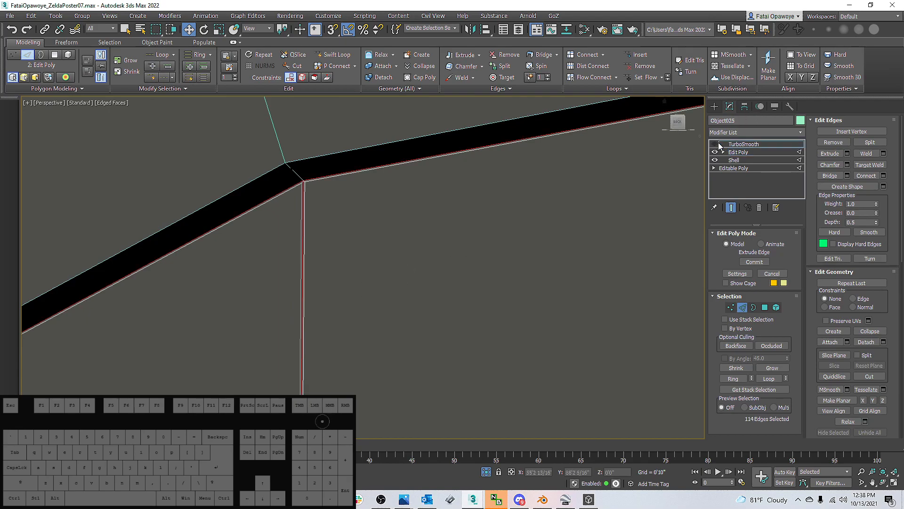
{"action": "left_click", "coordinate": [731, 152]}
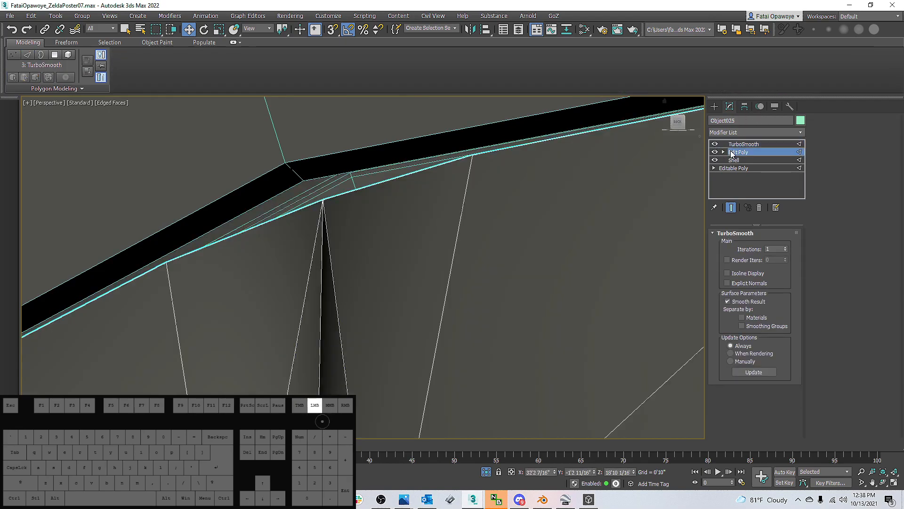
{"action": "scroll", "coordinate": [497, 222], "scroll_direction": "down", "scroll_amount": 1}
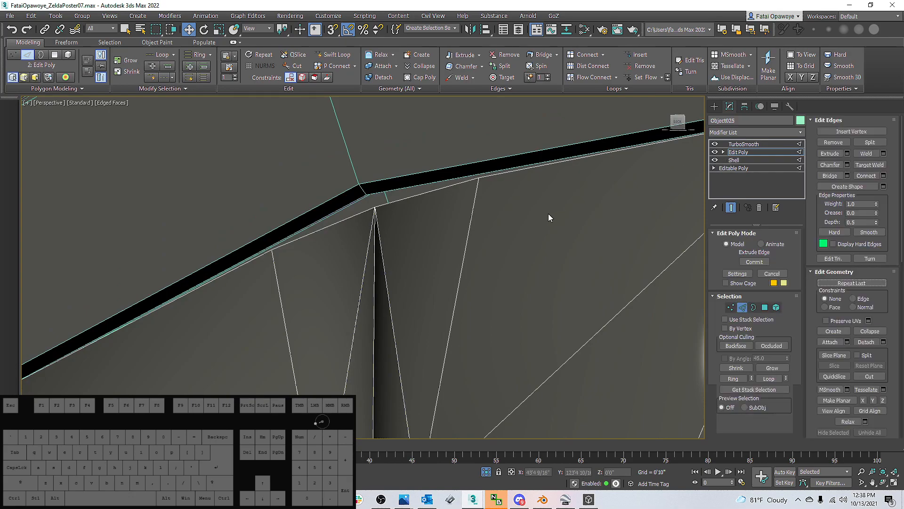
Undo the last edge extrusion on the round plank panel, return to its Edit Poly modifier and turn TurboSmooth off
{"action": "scroll", "coordinate": [550, 213], "scroll_direction": "down", "scroll_amount": 3}
{"action": "scroll", "coordinate": [557, 212], "scroll_direction": "down", "scroll_amount": 4}
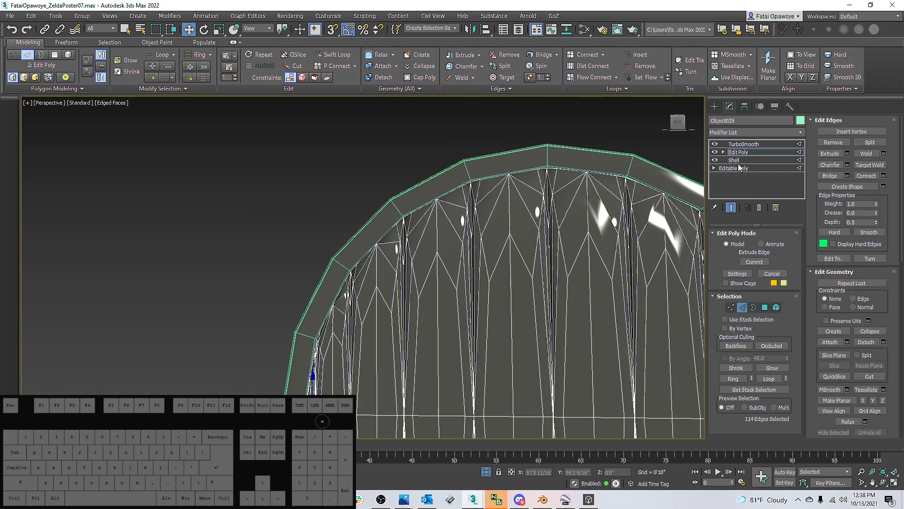
{"action": "left_click", "coordinate": [743, 160]}
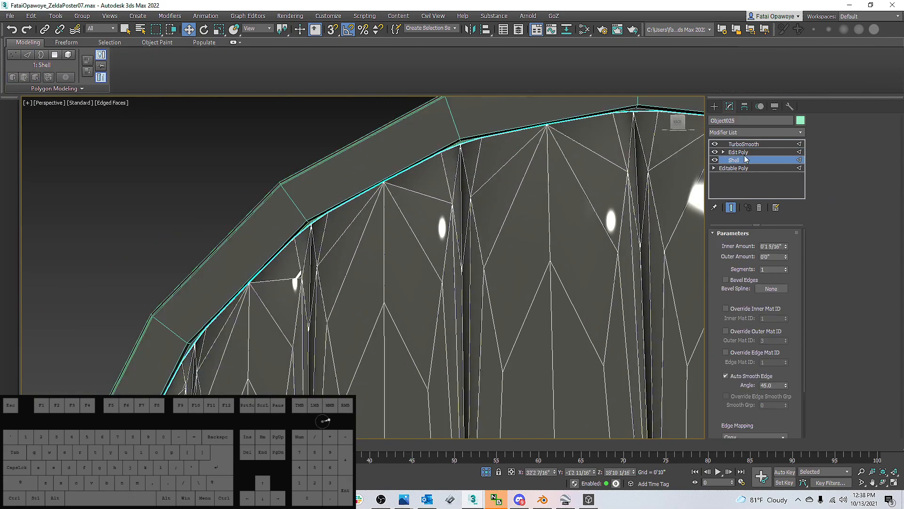
{"action": "key", "text": "ctrl+z"}
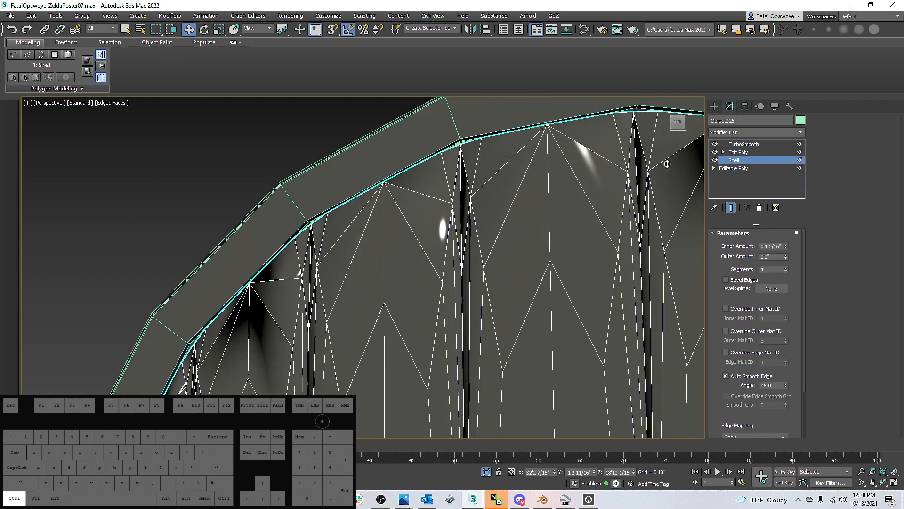
{"action": "key", "text": "ctrl+z"}
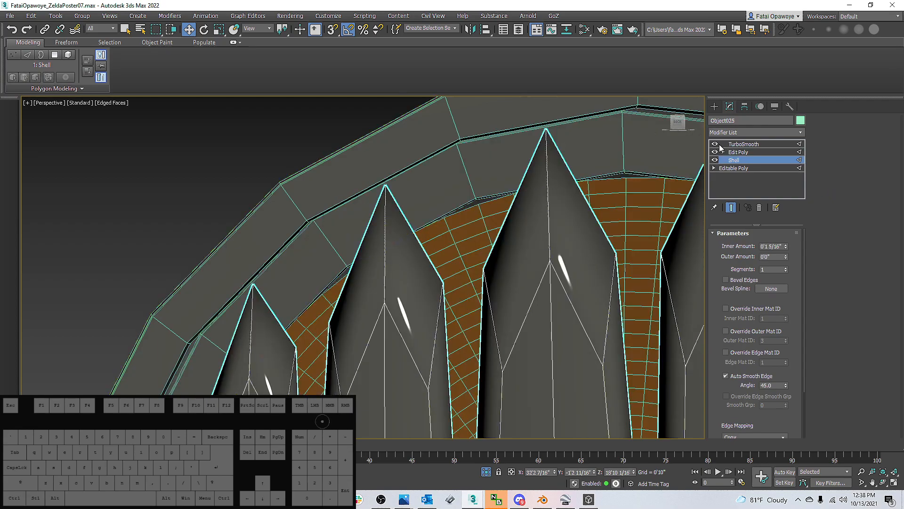
{"action": "left_click", "coordinate": [739, 153]}
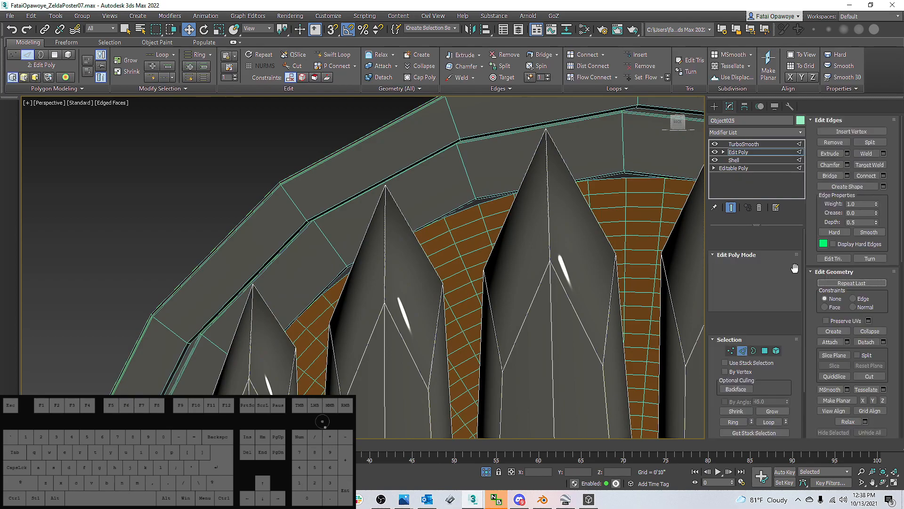
{"action": "left_click", "coordinate": [715, 147]}
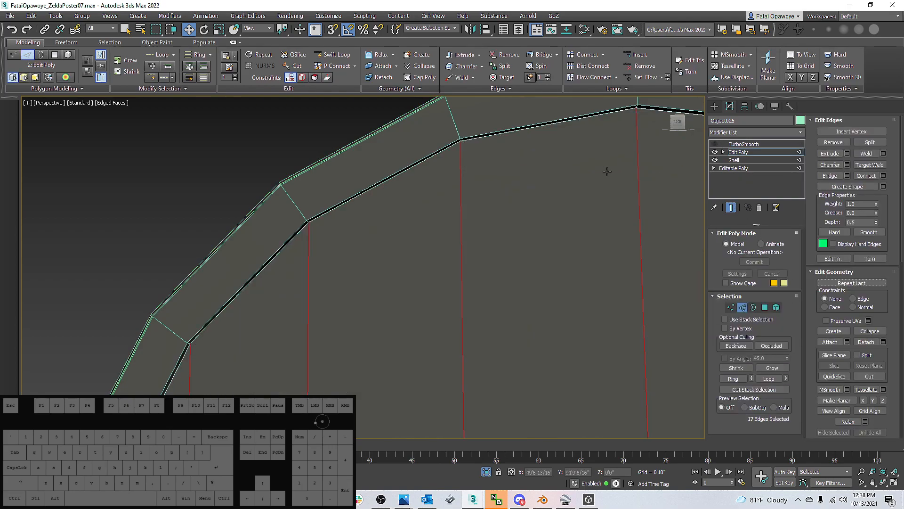
{"action": "scroll", "coordinate": [491, 222], "scroll_direction": "down", "scroll_amount": 5}
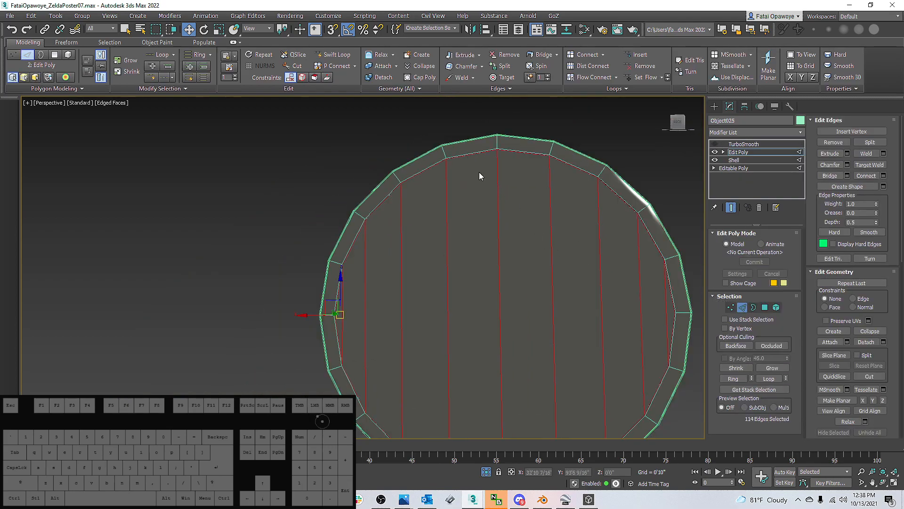
{"action": "scroll", "coordinate": [489, 194], "scroll_direction": "up", "scroll_amount": 5}
{"action": "right_click", "coordinate": [459, 183]}
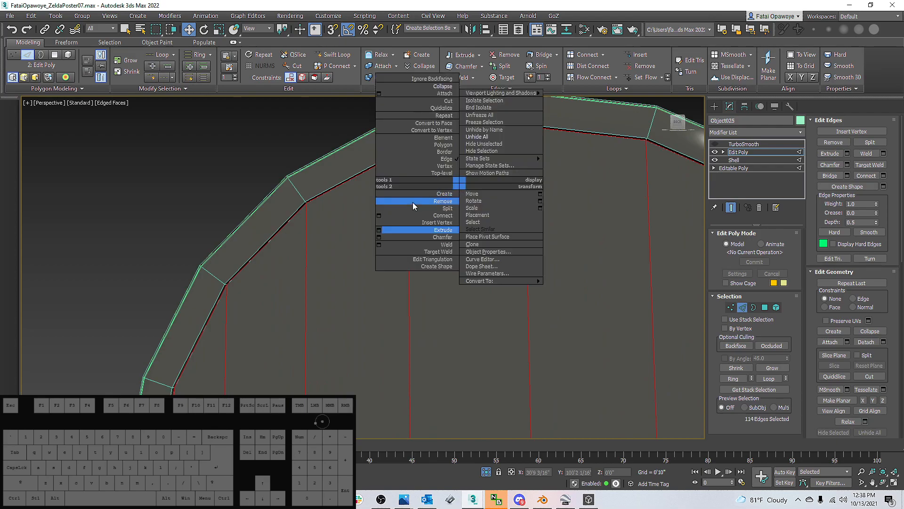
{"action": "left_click", "coordinate": [379, 238]}
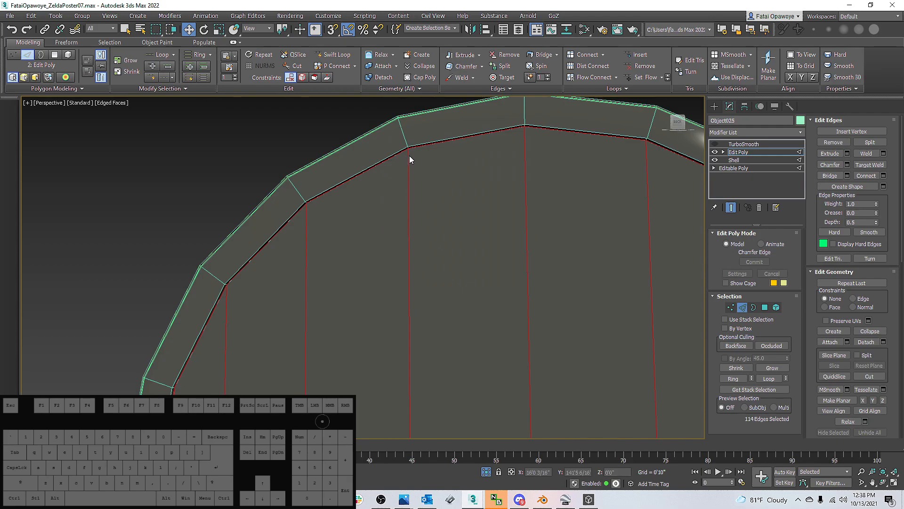
{"action": "scroll", "coordinate": [410, 159], "scroll_direction": "up", "scroll_amount": 3}
{"action": "left_click", "coordinate": [395, 367]}
Extrude the selected seam and rim edges of the plank panel with height 0'0" and width 0'0 1/16"
{"action": "right_click", "coordinate": [428, 214]}
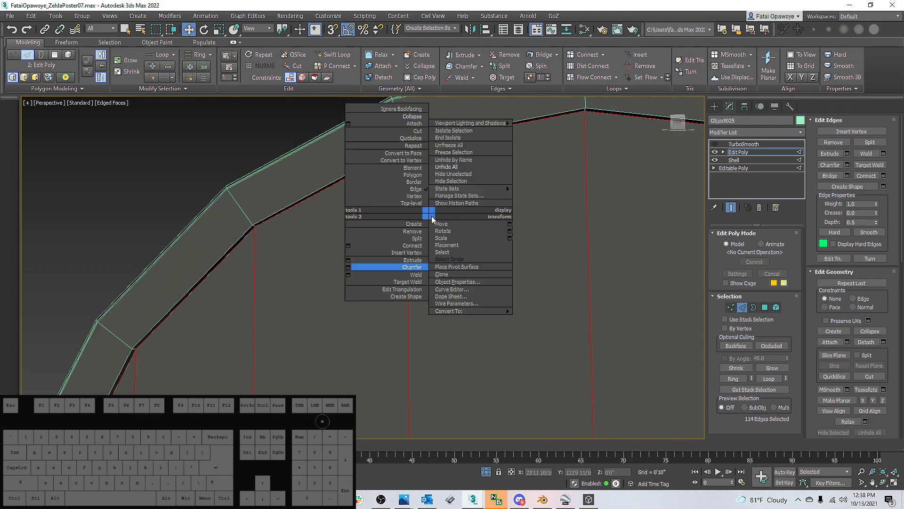
{"action": "left_click", "coordinate": [349, 260]}
{"action": "scroll", "coordinate": [394, 192], "scroll_direction": "up", "scroll_amount": 4}
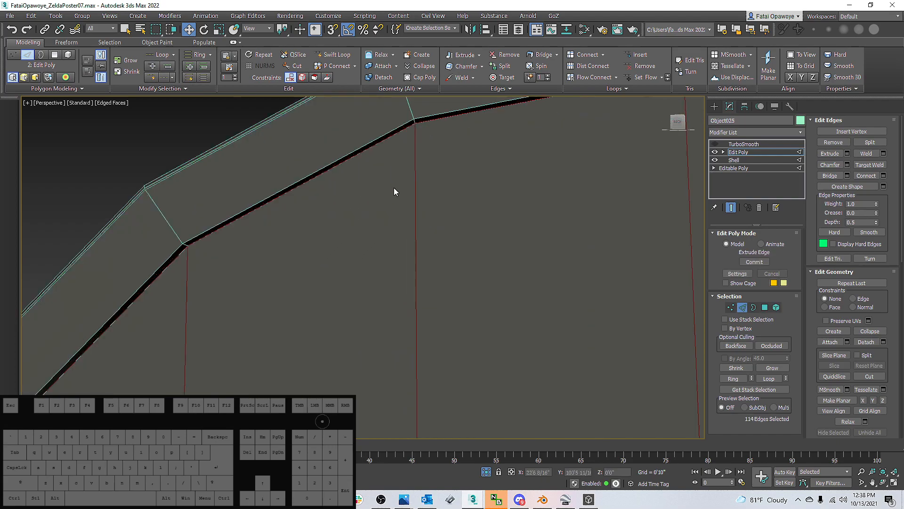
{"action": "left_click_drag", "start_coordinate": [367, 287], "coordinate": [373, 290]}
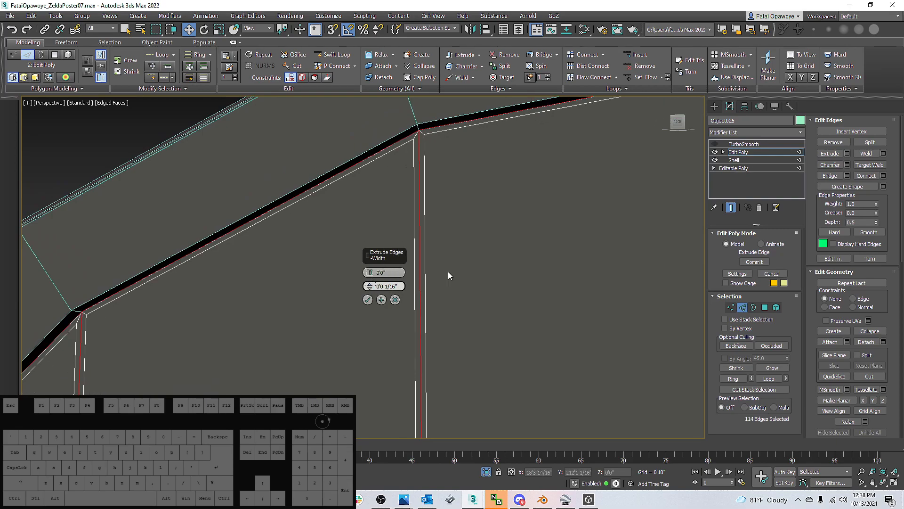
{"action": "left_click", "coordinate": [368, 300]}
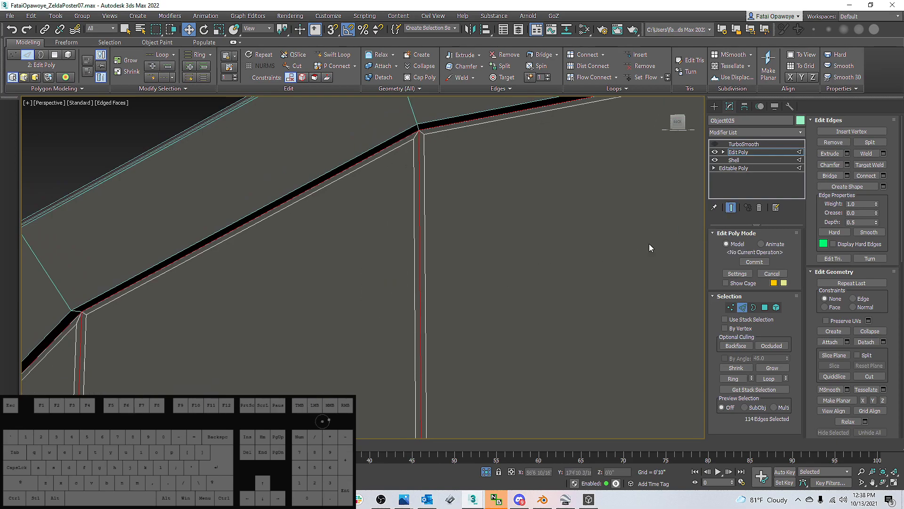
Turn TurboSmooth back on for the plank panel and set its iterations to 2
{"action": "left_click", "coordinate": [715, 144]}
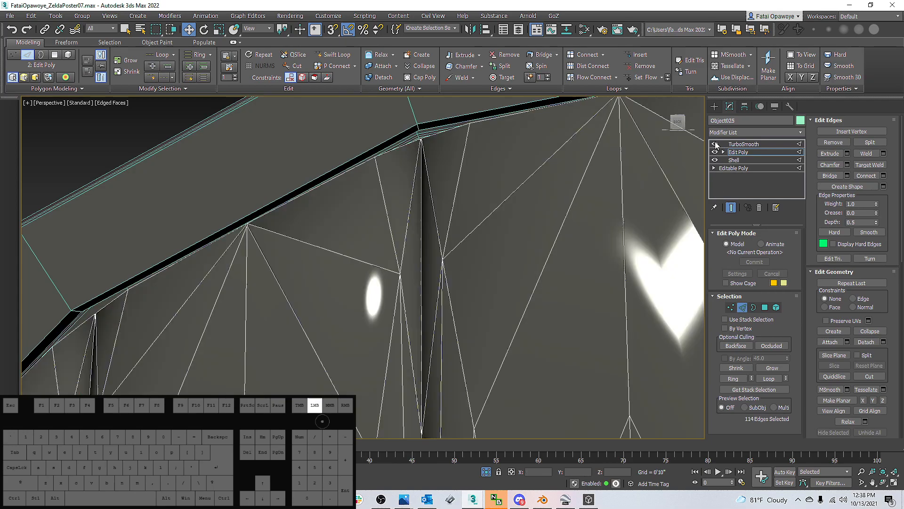
{"action": "scroll", "coordinate": [523, 207], "scroll_direction": "down", "scroll_amount": 10}
{"action": "middle_click_drag", "start_coordinate": [499, 239], "coordinate": [551, 232], "text": "alt"}
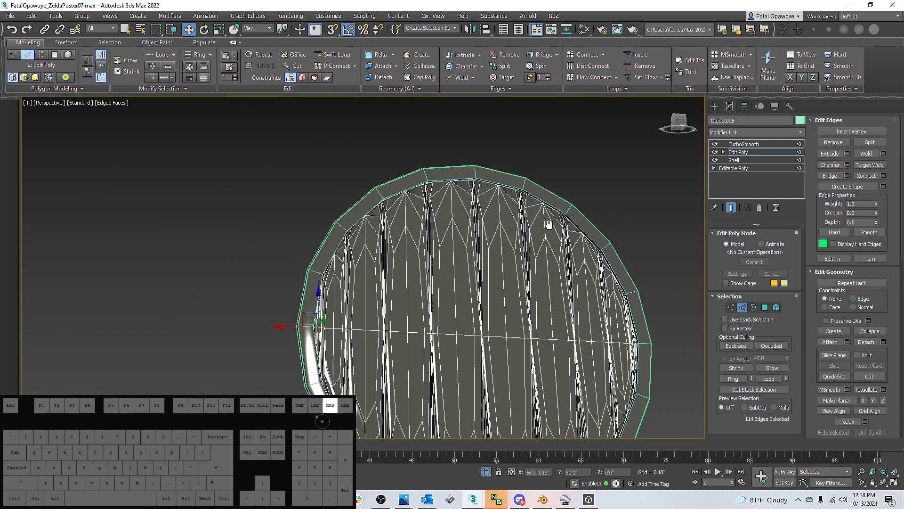
{"action": "left_click", "coordinate": [738, 143]}
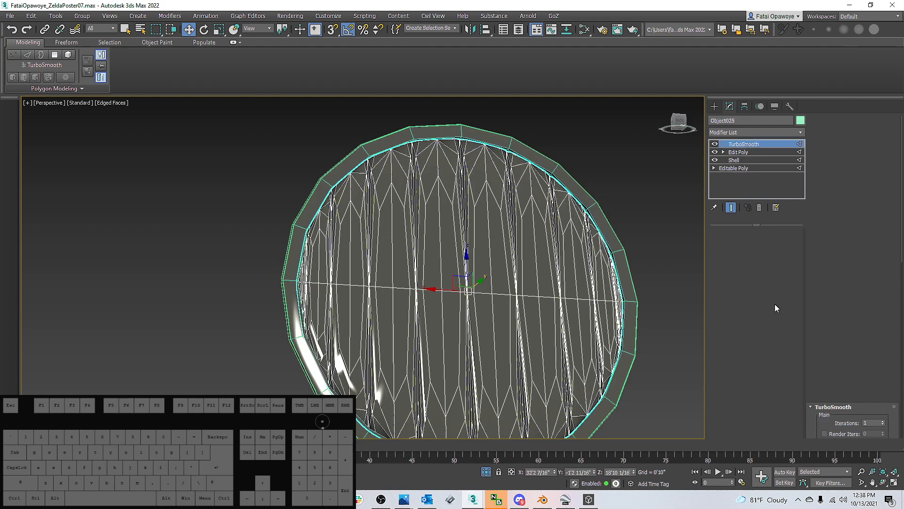
{"action": "left_click", "coordinate": [785, 247]}
Hide the edged faces and examine the smoothed plank grooves where they meet the outer rim
{"action": "mouse_move", "coordinate": [561, 174]}
{"action": "middle_mouse_down"}
{"action": "mouse_move", "coordinate": [541, 190]}
{"action": "mouse_move", "coordinate": [478, 204]}
{"action": "mouse_move", "coordinate": [494, 224]}
{"action": "mouse_move", "coordinate": [487, 227]}
{"action": "mouse_move", "coordinate": [501, 218]}
{"action": "mouse_move", "coordinate": [464, 165]}
{"action": "mouse_move", "coordinate": [388, 165]}
{"action": "middle_mouse_up"}
{"action": "key", "text": "F4"}
{"action": "scroll", "coordinate": [450, 158], "scroll_direction": "up", "scroll_amount": 2}
{"action": "scroll", "coordinate": [423, 146], "scroll_direction": "up", "scroll_amount": 5}
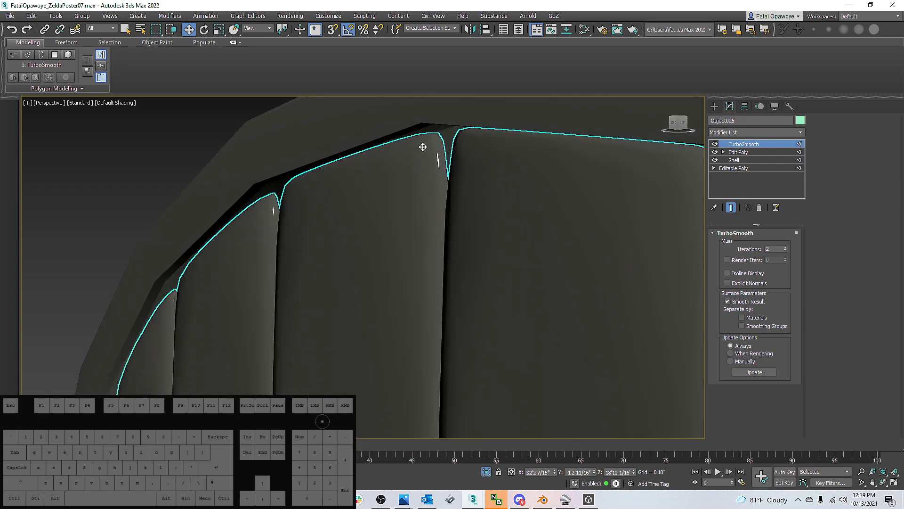
Turn TurboSmooth off and examine the extruded edge corners along the rim in wireframe
{"action": "left_click", "coordinate": [715, 144]}
{"action": "scroll", "coordinate": [579, 191], "scroll_direction": "down", "scroll_amount": 2}
{"action": "key", "text": "F3"}
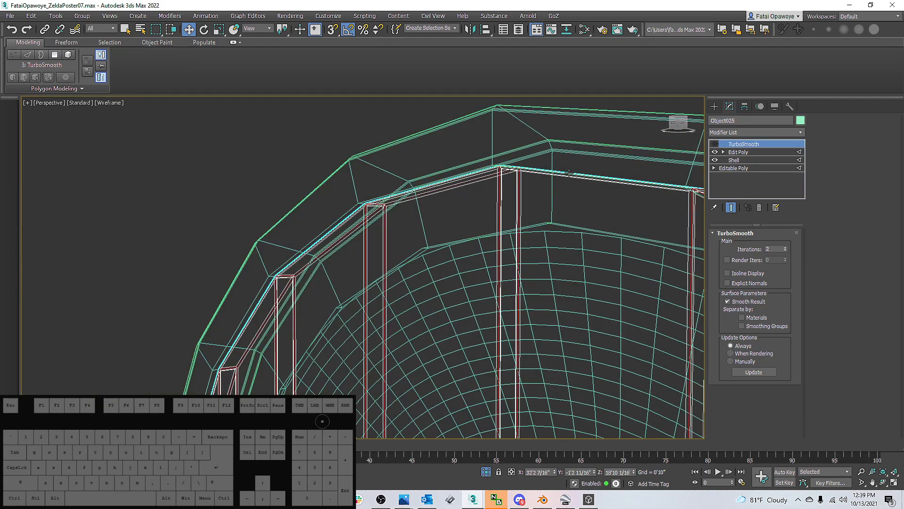
{"action": "scroll", "coordinate": [438, 173], "scroll_direction": "up", "scroll_amount": 4}
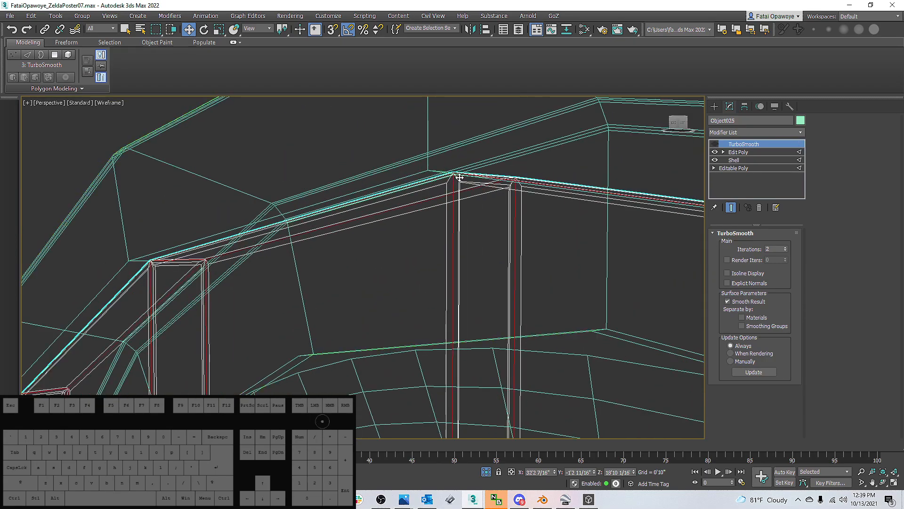
{"action": "scroll", "coordinate": [460, 177], "scroll_direction": "up", "scroll_amount": 3}
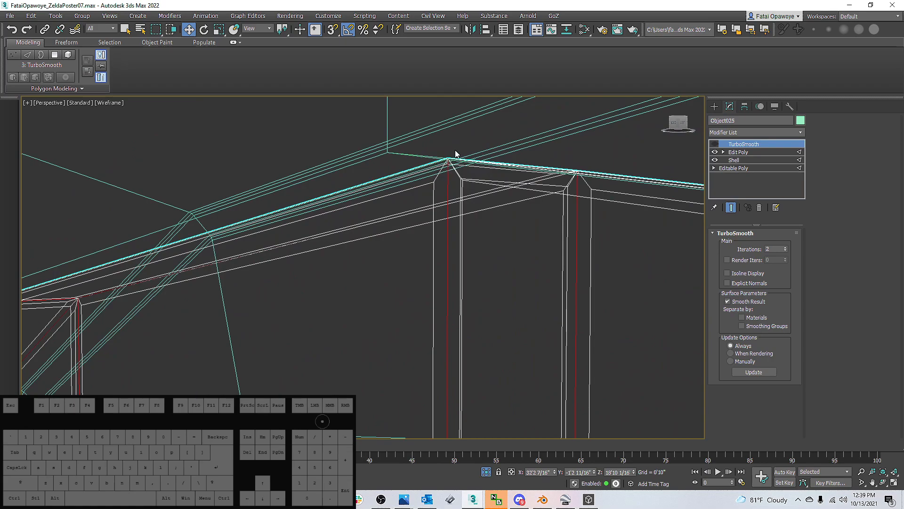
{"action": "scroll", "coordinate": [462, 174], "scroll_direction": "down", "scroll_amount": 4}
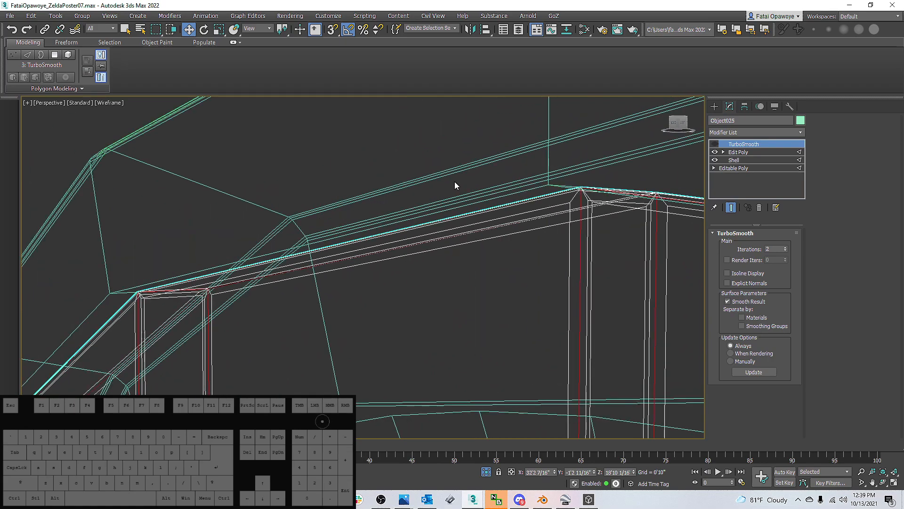
Disable the Edit Poly modifier and examine the panel's underlying seam and rim edges in wireframe and shaded display
{"action": "left_click", "coordinate": [727, 153]}
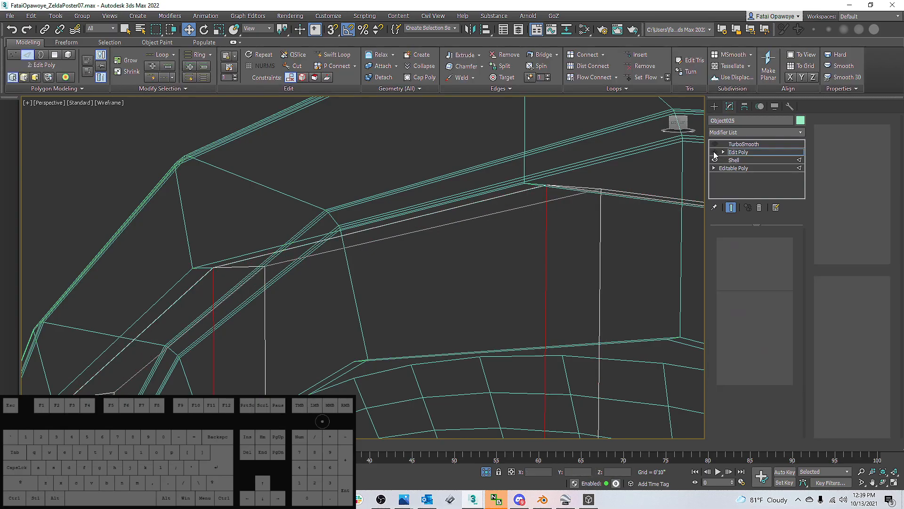
{"action": "middle_click_drag", "start_coordinate": [597, 165], "coordinate": [502, 183], "text": "alt"}
{"action": "scroll", "coordinate": [502, 179], "scroll_direction": "down", "scroll_amount": 3}
{"action": "scroll", "coordinate": [562, 222], "scroll_direction": "up", "scroll_amount": 10}
{"action": "scroll", "coordinate": [575, 209], "scroll_direction": "up", "scroll_amount": 5}
{"action": "scroll", "coordinate": [579, 224], "scroll_direction": "down", "scroll_amount": 8}
{"action": "scroll", "coordinate": [581, 236], "scroll_direction": "up", "scroll_amount": 2}
{"action": "scroll", "coordinate": [584, 215], "scroll_direction": "up", "scroll_amount": 4}
{"action": "mouse_move", "coordinate": [592, 230]}
{"action": "middle_mouse_down"}
{"action": "mouse_move", "coordinate": [580, 208]}
{"action": "mouse_move", "coordinate": [591, 218]}
{"action": "mouse_move", "coordinate": [508, 210]}
{"action": "mouse_move", "coordinate": [567, 204]}
{"action": "mouse_move", "coordinate": [445, 215]}
{"action": "mouse_move", "coordinate": [572, 230]}
{"action": "middle_mouse_up"}
{"action": "scroll", "coordinate": [570, 213], "scroll_direction": "down", "scroll_amount": 7}
{"action": "key", "text": "F3"}
{"action": "scroll", "coordinate": [592, 201], "scroll_direction": "up", "scroll_amount": 5}
{"action": "mouse_move", "coordinate": [595, 200]}
{"action": "middle_mouse_down", "text": "alt"}
{"action": "mouse_move", "coordinate": [646, 206]}
{"action": "mouse_move", "coordinate": [592, 191]}
{"action": "middle_mouse_up", "text": "alt"}
{"action": "scroll", "coordinate": [596, 195], "scroll_direction": "down", "scroll_amount": 4}
{"action": "key", "text": "F3"}
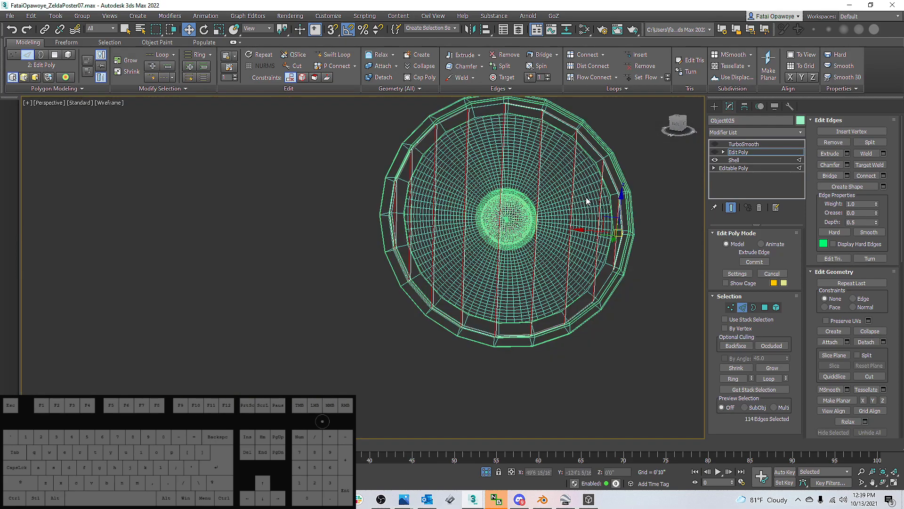
Disable the Shell modifier and remove the Edit Poly modifier from the panel's stack
{"action": "left_click", "coordinate": [716, 160]}
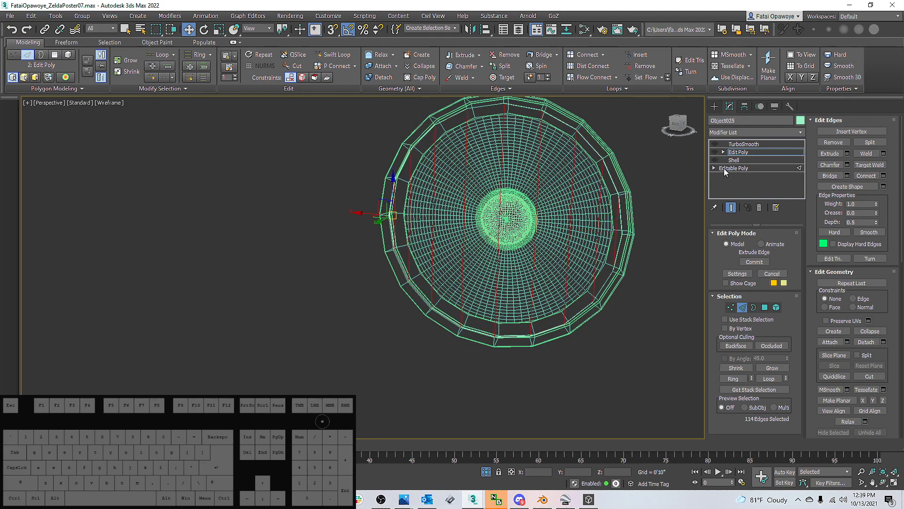
{"action": "left_click", "coordinate": [724, 169]}
{"action": "left_click", "coordinate": [543, 204]}
{"action": "left_click", "coordinate": [744, 144]}
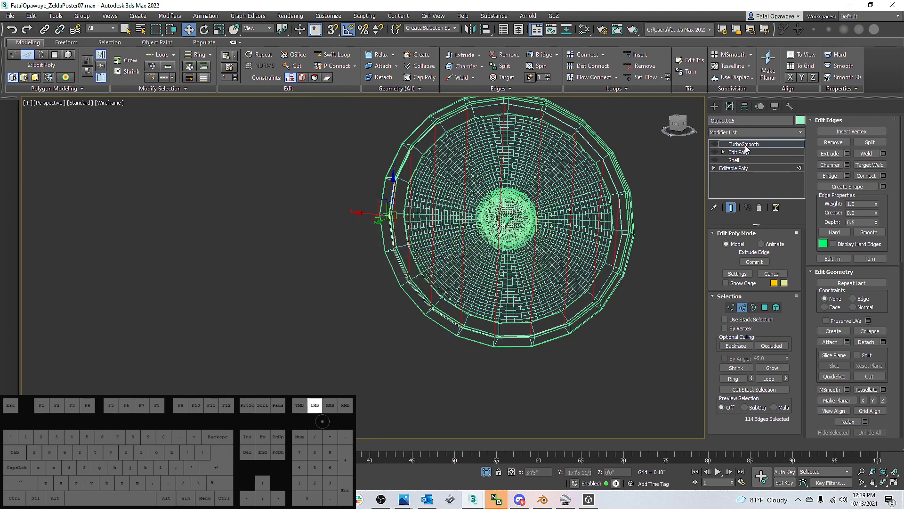
{"action": "right_click", "coordinate": [740, 152]}
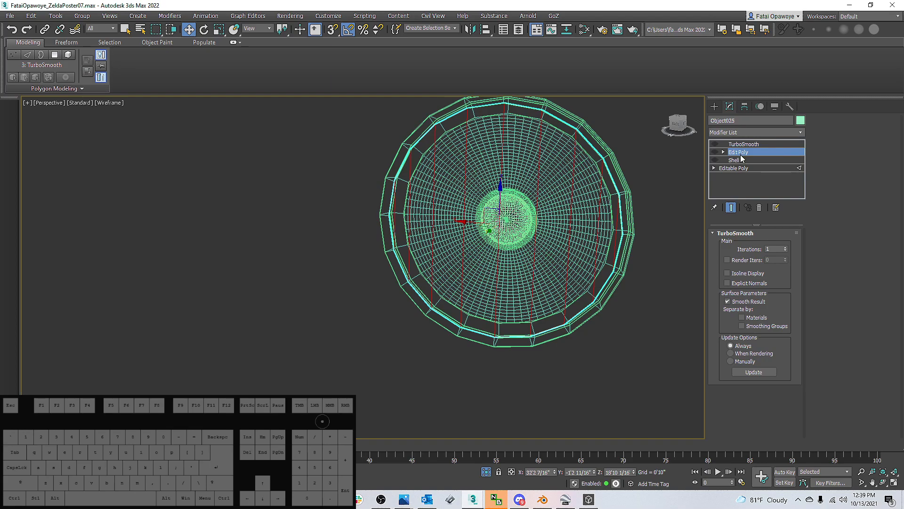
{"action": "left_click", "coordinate": [748, 179]}
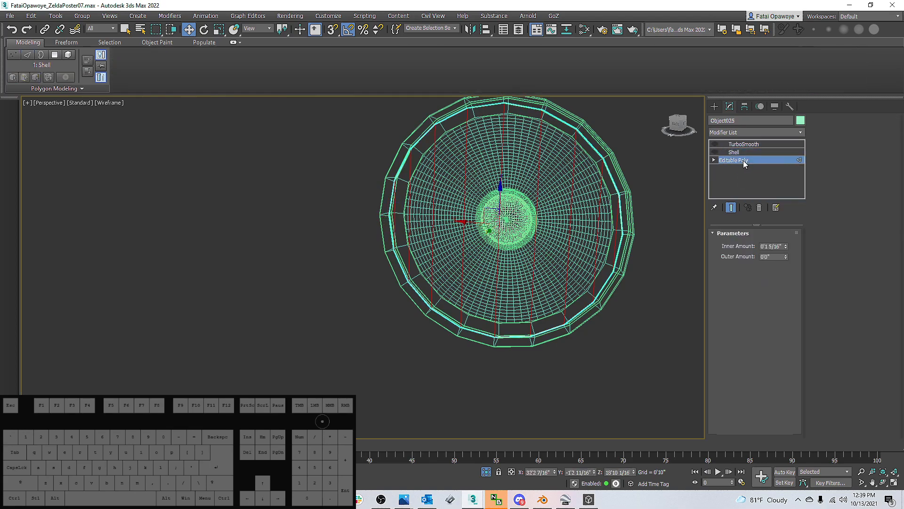
Select the vertical seam edges across the middle of the round panel at the Editable Poly level
{"action": "middle_click_drag", "start_coordinate": [579, 190], "coordinate": [662, 201], "text": "alt"}
{"action": "left_click", "coordinate": [393, 226]}
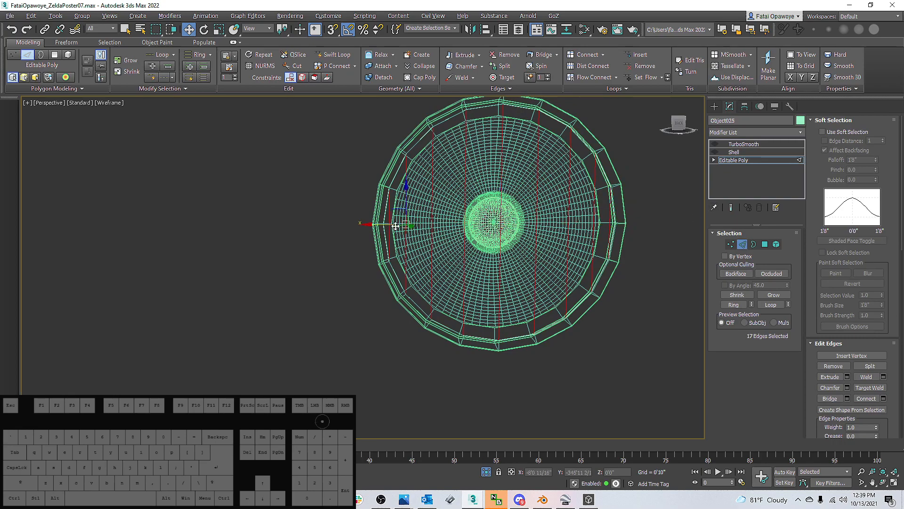
{"action": "left_click", "coordinate": [571, 226]}
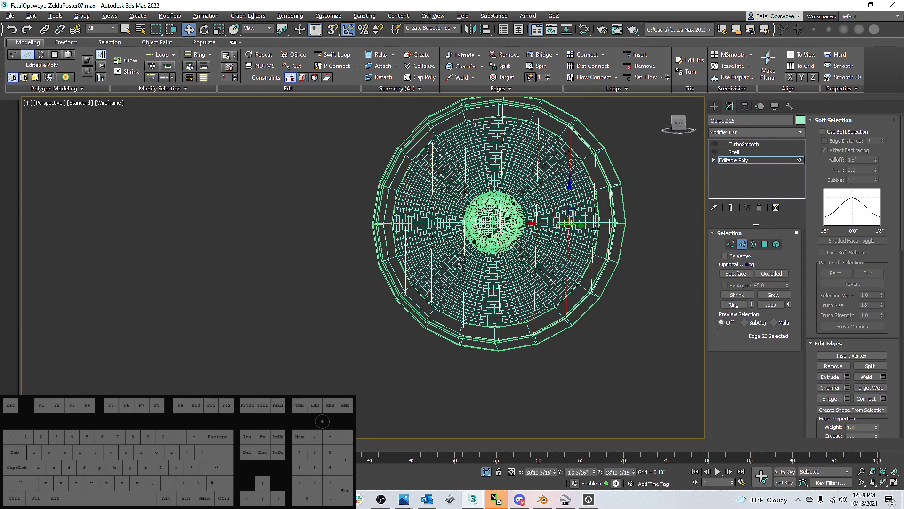
{"action": "left_click", "coordinate": [398, 229]}
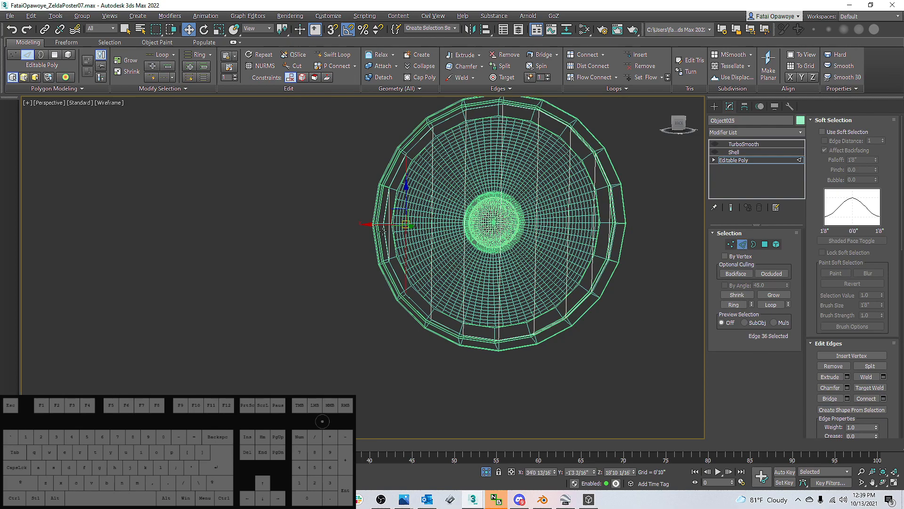
{"action": "left_click_drag", "start_coordinate": [355, 221], "coordinate": [677, 236]}
Deselect the short edges at the panel's two side extremes so the vertical seam edges remain selected
{"action": "scroll", "coordinate": [617, 215], "scroll_direction": "up", "scroll_amount": 3}
{"action": "scroll", "coordinate": [642, 271], "scroll_direction": "up", "scroll_amount": 3}
{"action": "scroll", "coordinate": [640, 265], "scroll_direction": "down", "scroll_amount": 2}
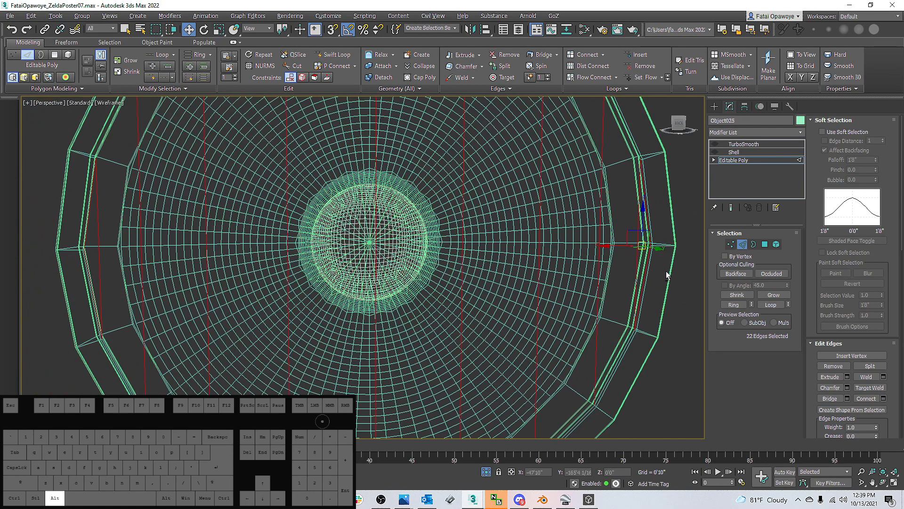
{"action": "middle_click_drag", "start_coordinate": [651, 247], "coordinate": [644, 250], "text": "alt"}
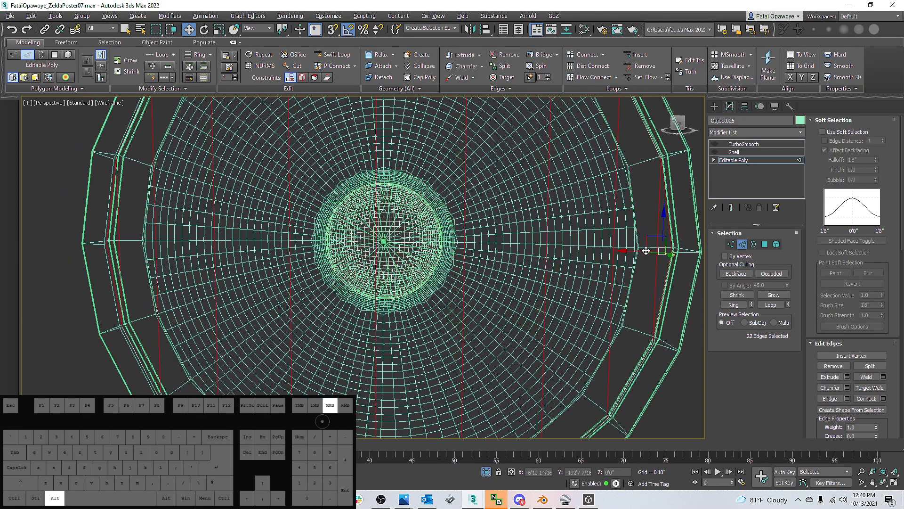
{"action": "right_click", "coordinate": [613, 246]}
{"action": "left_click", "coordinate": [531, 279]}
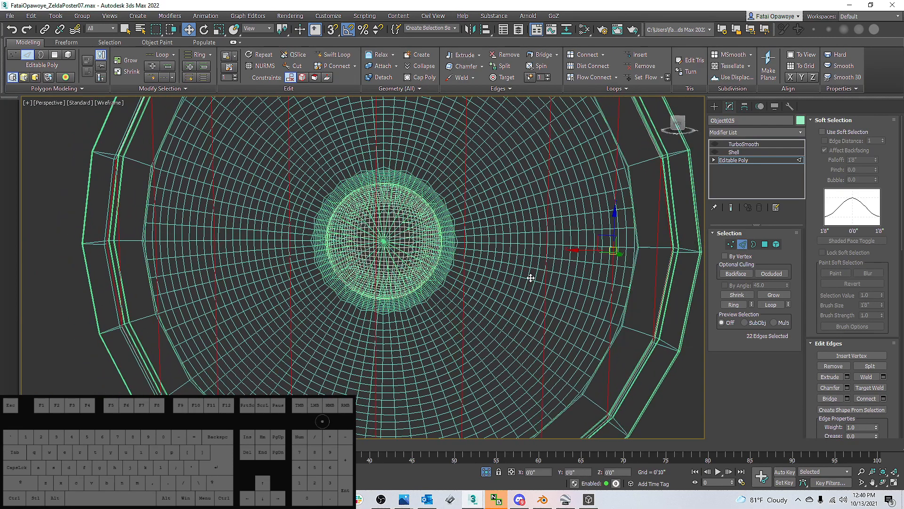
{"action": "left_click", "coordinate": [395, 312]}
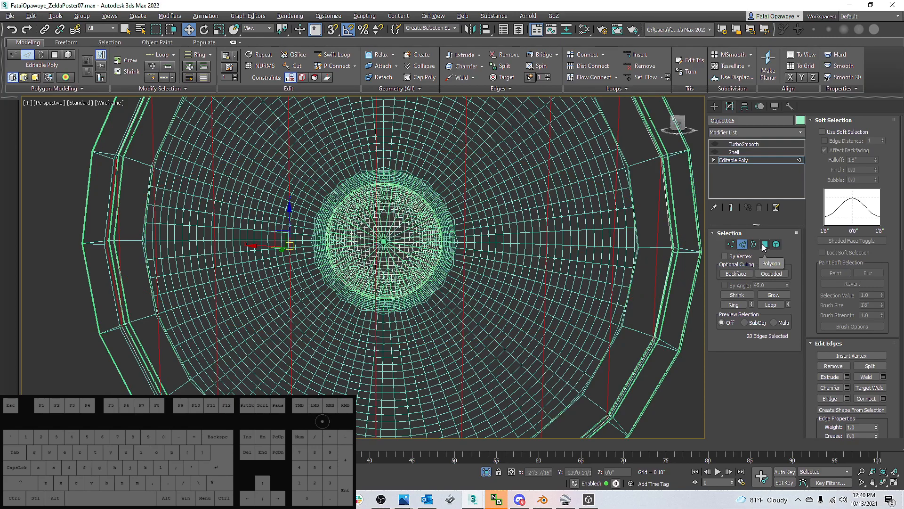
{"action": "left_click", "coordinate": [124, 245], "text": "alt"}
{"action": "left_click", "coordinate": [118, 249], "text": "alt"}
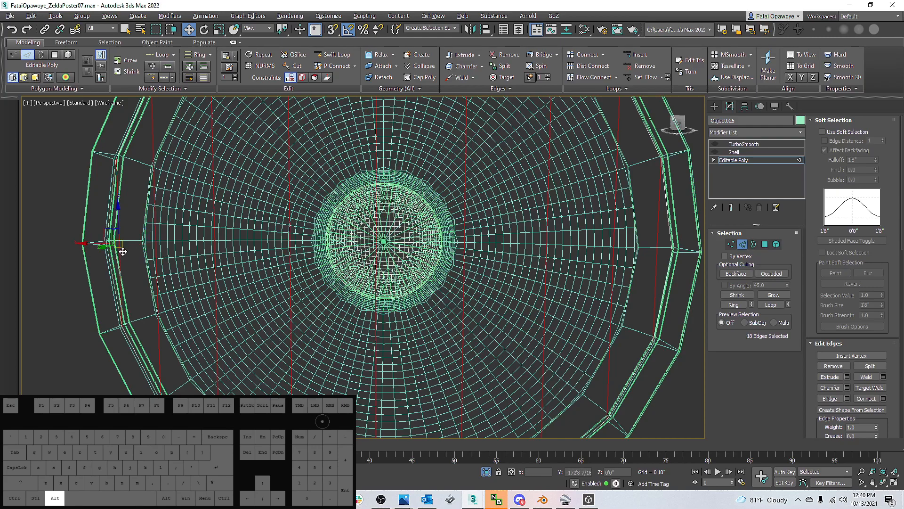
Connect the selected seam edges with 2 segments and a pinch of 99
{"action": "right_click", "coordinate": [368, 235]}
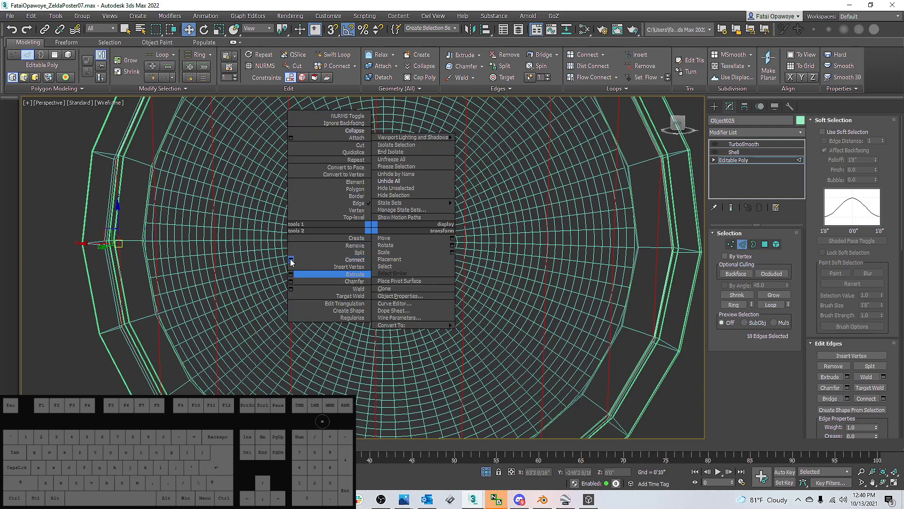
{"action": "left_click", "coordinate": [298, 269]}
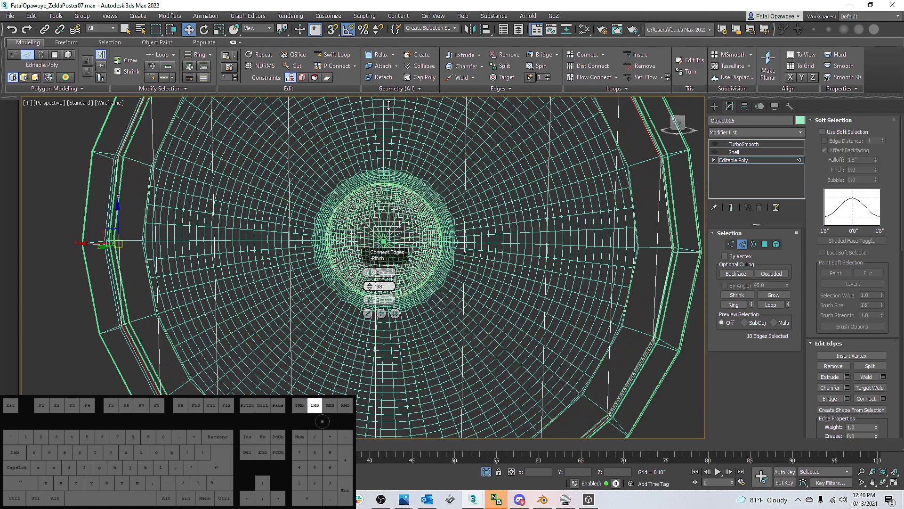
{"action": "left_click_drag", "start_coordinate": [389, 104], "coordinate": [391, 113]}
{"action": "left_click", "coordinate": [368, 313]}
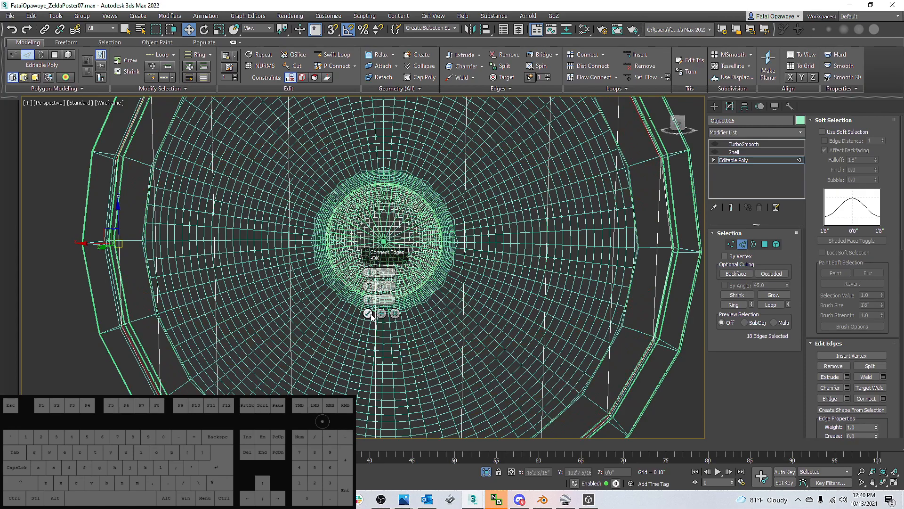
Select the inner rim edges between the plank seams around the panel's upper arc and extend the selection to their edge rings
{"action": "scroll", "coordinate": [382, 291], "scroll_direction": "down", "scroll_amount": 5}
{"action": "scroll", "coordinate": [391, 189], "scroll_direction": "up", "scroll_amount": 5}
{"action": "left_click", "coordinate": [395, 209]}
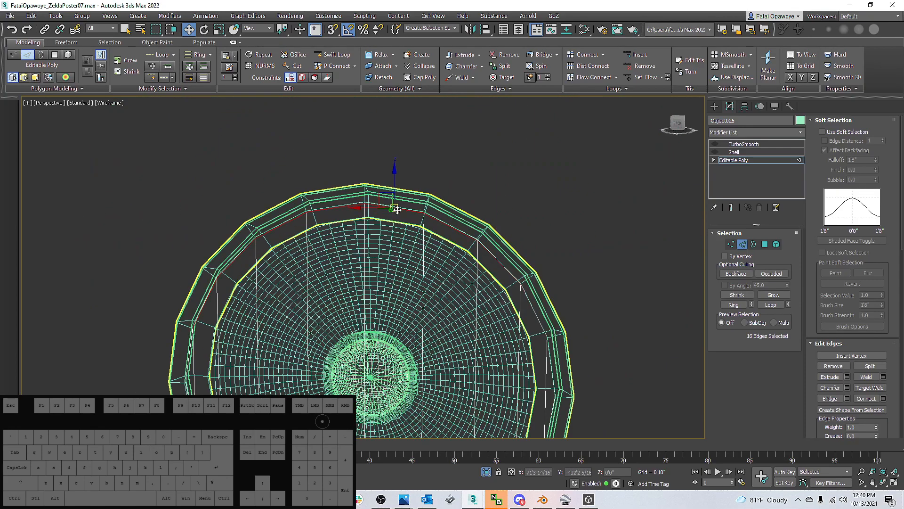
{"action": "left_click", "coordinate": [451, 225], "text": "ctrl"}
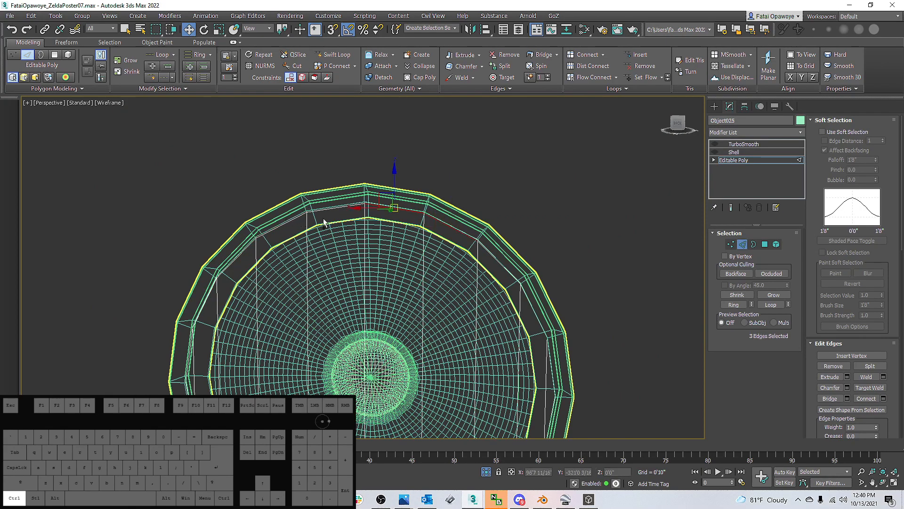
{"action": "left_click", "coordinate": [233, 267], "text": "ctrl"}
{"action": "left_click", "coordinate": [210, 302], "text": "ctrl"}
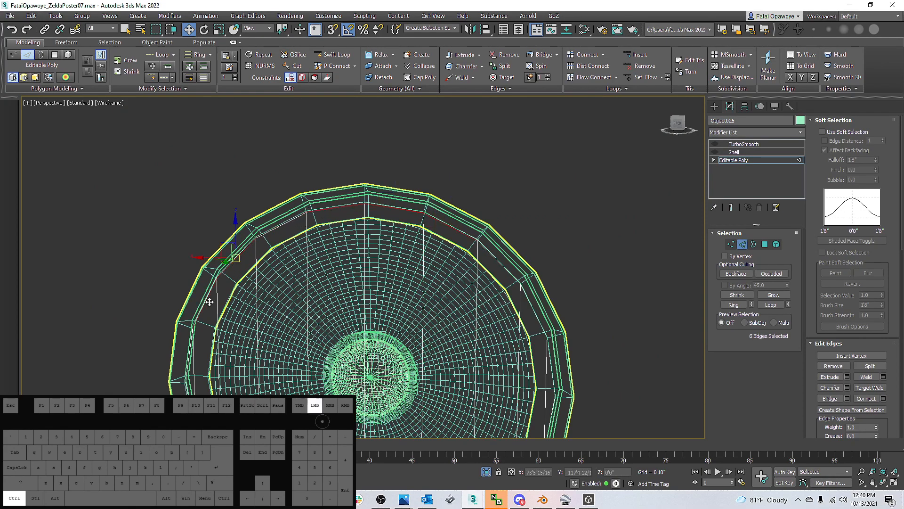
{"action": "left_click", "coordinate": [488, 256], "text": "ctrl"}
{"action": "left_click", "coordinate": [524, 310], "text": "ctrl"}
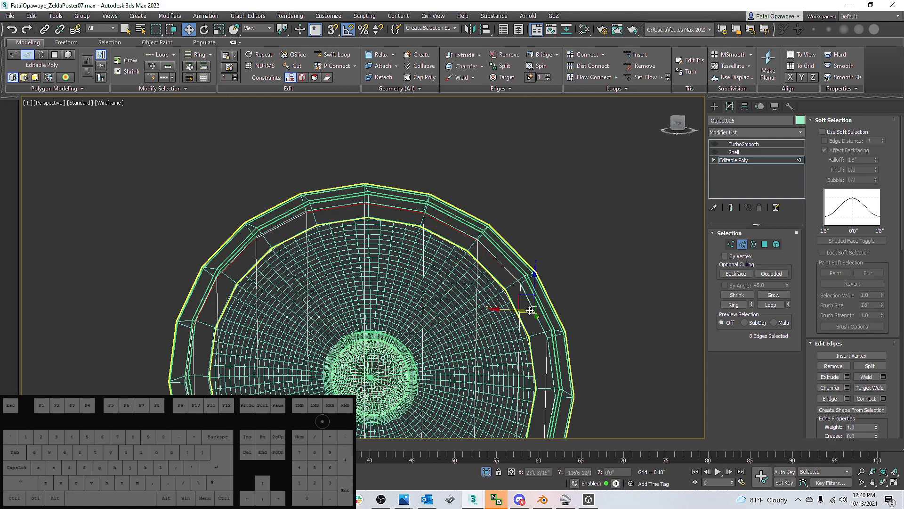
{"action": "middle_click_drag", "start_coordinate": [524, 310], "coordinate": [489, 184]}
{"action": "middle_click_drag", "start_coordinate": [504, 248], "coordinate": [505, 215]}
{"action": "left_click", "coordinate": [734, 304]}
Try to connect the ringed rim edges with 2 segments and a pinch of 99, and undo the connection
{"action": "right_click", "coordinate": [554, 260]}
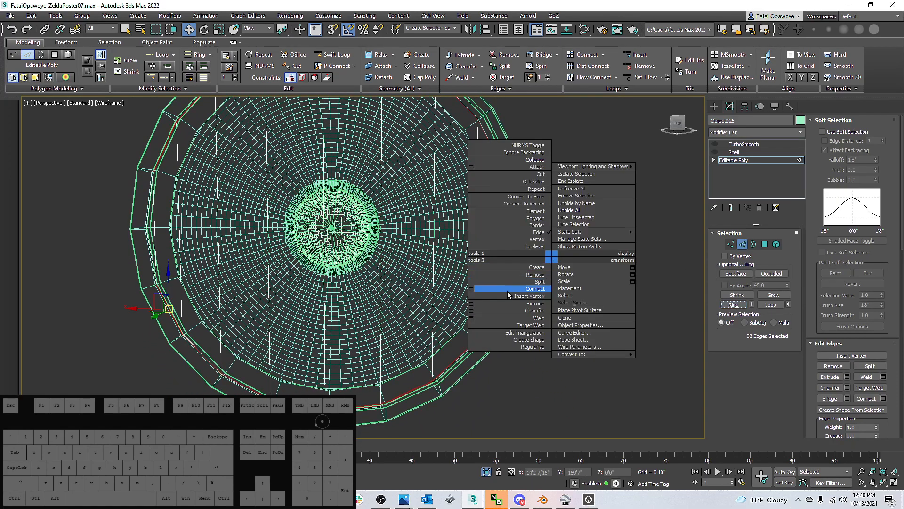
{"action": "left_click", "coordinate": [477, 289]}
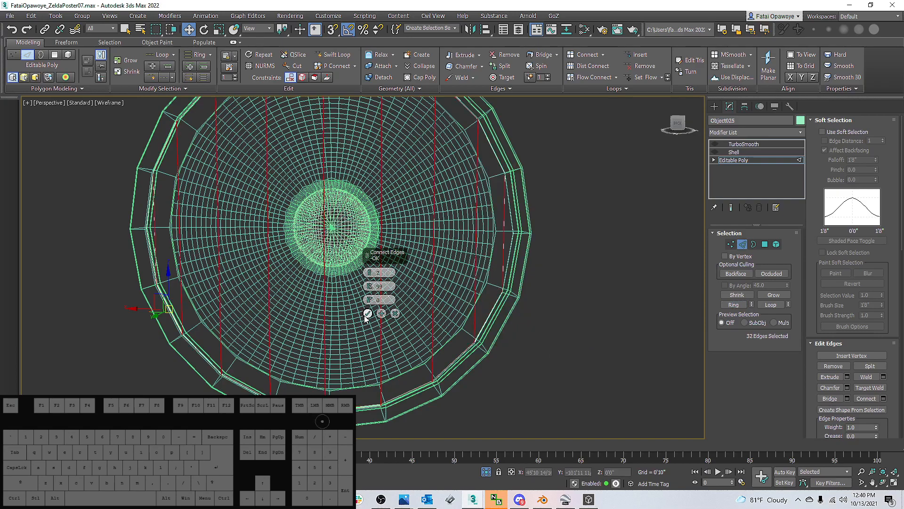
{"action": "left_click", "coordinate": [368, 313]}
{"action": "middle_click_drag", "start_coordinate": [382, 297], "coordinate": [383, 303]}
{"action": "scroll", "coordinate": [383, 302], "scroll_direction": "down", "scroll_amount": 3}
{"action": "key", "text": "F3"}
{"action": "key", "text": "F4"}
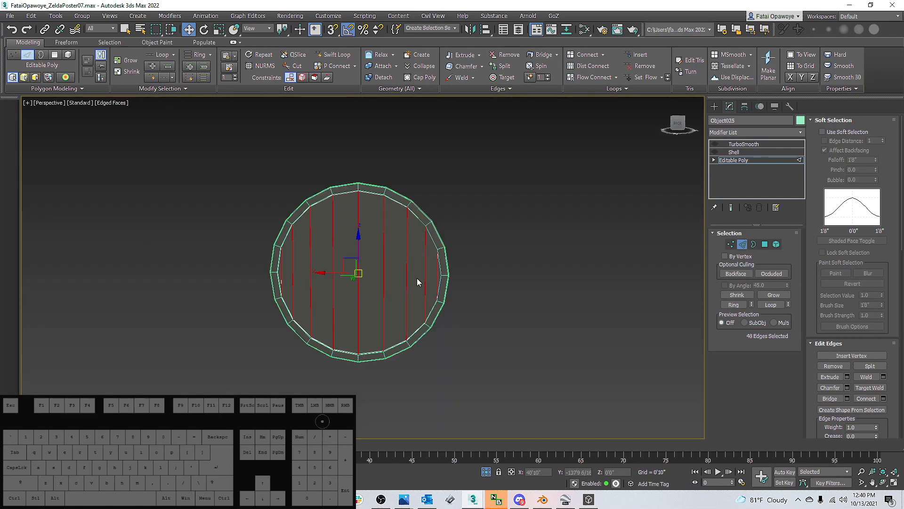
{"action": "scroll", "coordinate": [434, 254], "scroll_direction": "up", "scroll_amount": 6}
{"action": "scroll", "coordinate": [440, 262], "scroll_direction": "up", "scroll_amount": 2}
{"action": "middle_click_drag", "start_coordinate": [439, 262], "coordinate": [484, 250]}
{"action": "scroll", "coordinate": [492, 233], "scroll_direction": "down", "scroll_amount": 4}
{"action": "key", "text": "ctrl+z"}
Connect the ringed rim edges with 2 segments and a pinch of 91 to add support edges beside the plank seams
{"action": "right_click", "coordinate": [510, 246]}
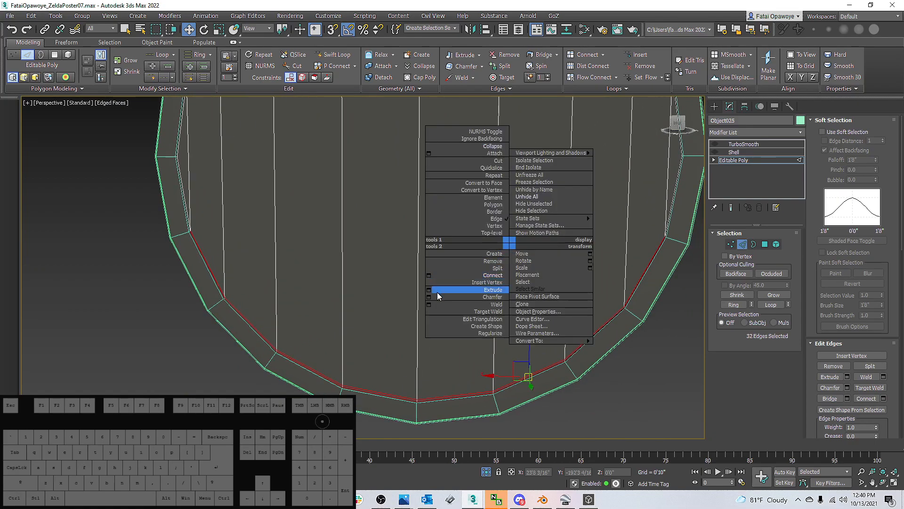
{"action": "left_click", "coordinate": [429, 276]}
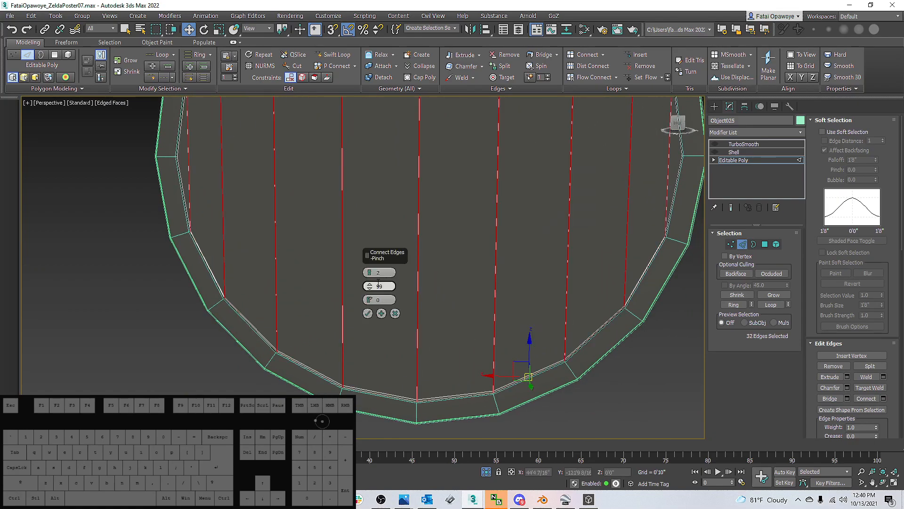
{"action": "left_click_drag", "start_coordinate": [368, 289], "coordinate": [371, 304]}
{"action": "left_click", "coordinate": [370, 315]}
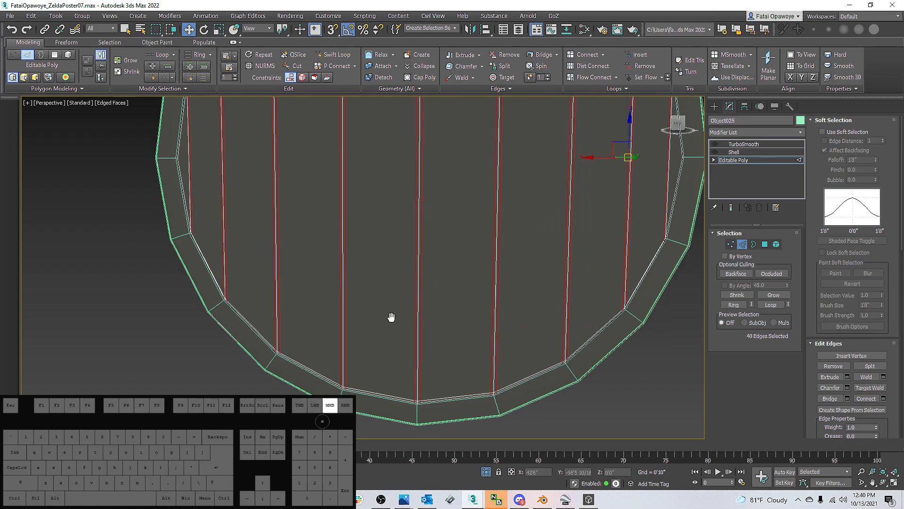
Enable the Shell and TurboSmooth modifiers, set TurboSmooth to 2 iterations, and examine the smoothed seams and side edges
{"action": "scroll", "coordinate": [522, 240], "scroll_direction": "down", "scroll_amount": 5}
{"action": "scroll", "coordinate": [501, 211], "scroll_direction": "up", "scroll_amount": 8}
{"action": "left_click", "coordinate": [717, 146]}
{"action": "left_click", "coordinate": [716, 145]}
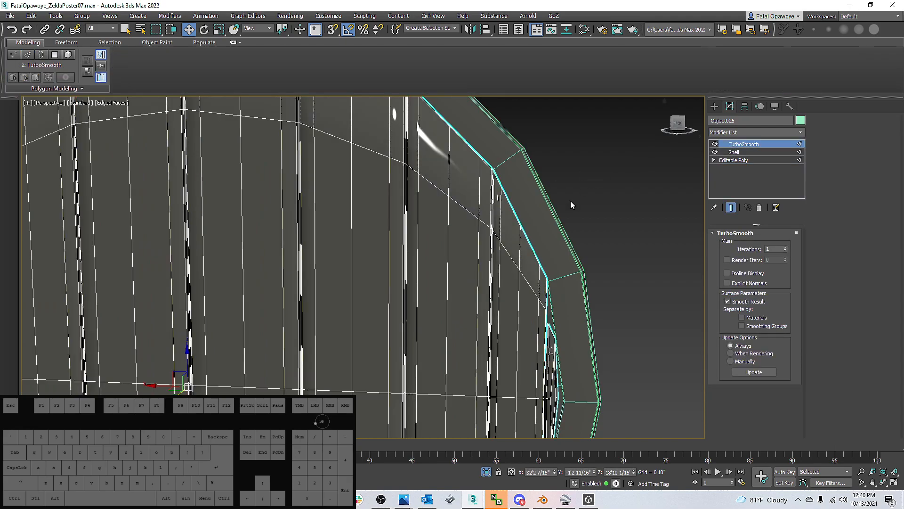
{"action": "middle_click_drag", "start_coordinate": [570, 200], "coordinate": [567, 210]}
{"action": "key", "text": "F4"}
{"action": "key", "text": "z"}
{"action": "middle_click_drag", "start_coordinate": [454, 218], "coordinate": [411, 210], "text": "alt"}
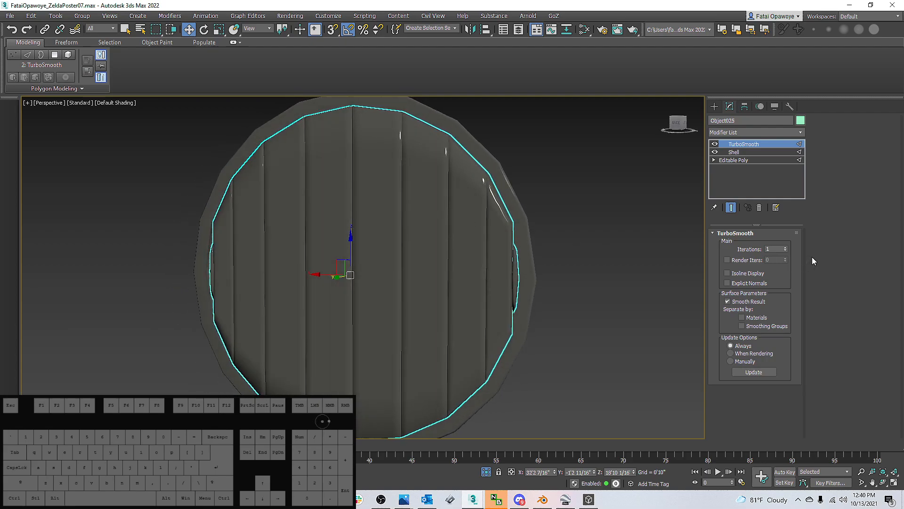
{"action": "left_click", "coordinate": [786, 247]}
{"action": "middle_click_drag", "start_coordinate": [699, 244], "coordinate": [599, 257], "text": "alt"}
{"action": "left_click", "coordinate": [578, 224]}
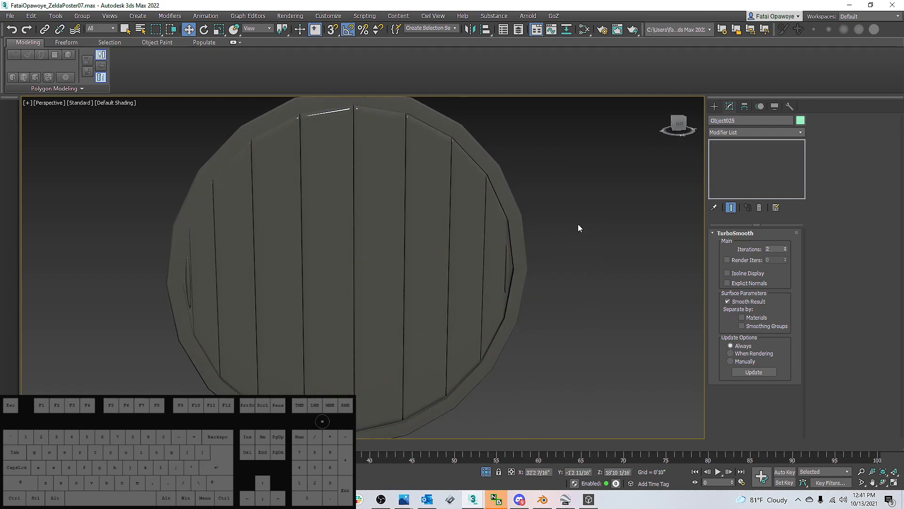
{"action": "scroll", "coordinate": [506, 259], "scroll_direction": "up", "scroll_amount": 4}
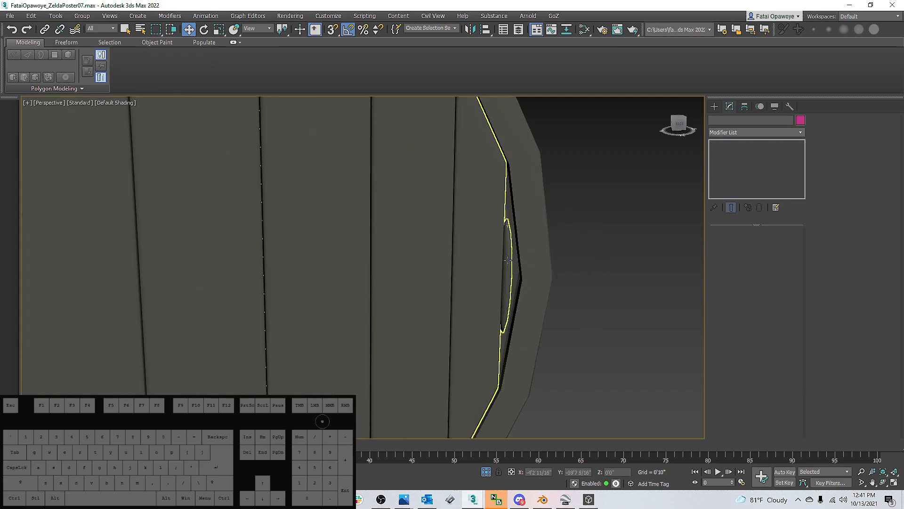
Turn TurboSmooth off and return to the Editable Poly level to examine the vertices at the panel's side extreme
{"action": "left_click", "coordinate": [511, 259]}
{"action": "left_click", "coordinate": [714, 143]}
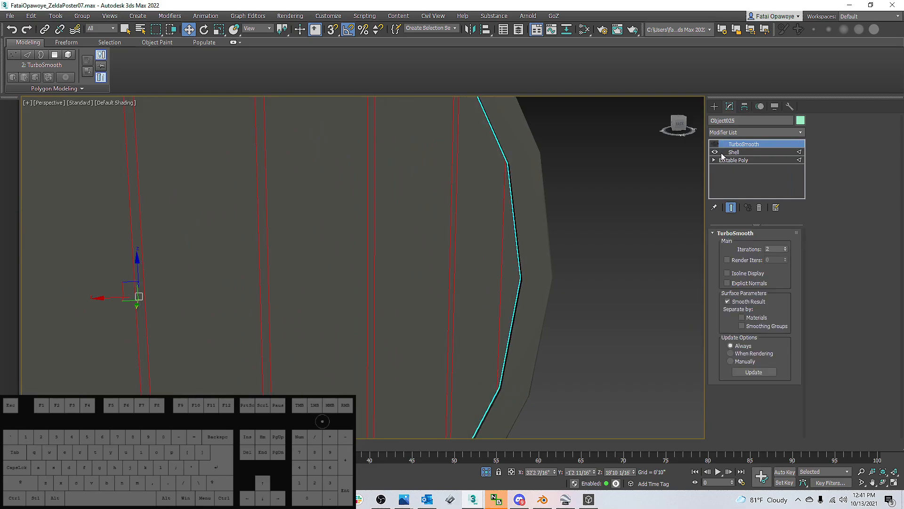
{"action": "scroll", "coordinate": [523, 233], "scroll_direction": "up", "scroll_amount": 2}
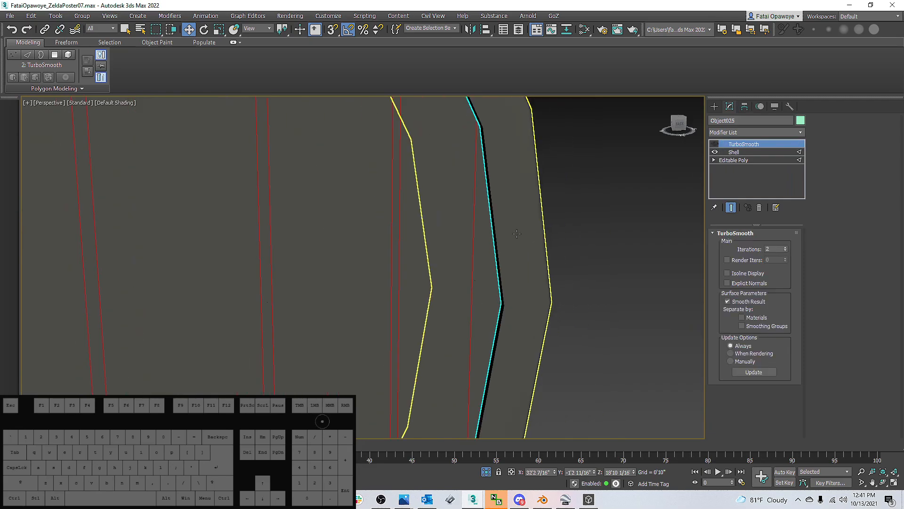
{"action": "left_click", "coordinate": [739, 160]}
{"action": "key", "text": "2"}
{"action": "middle_click_drag", "start_coordinate": [488, 265], "coordinate": [575, 282]}
{"action": "key", "text": "1"}
{"action": "key", "text": "F4"}
{"action": "scroll", "coordinate": [567, 232], "scroll_direction": "up", "scroll_amount": 3}
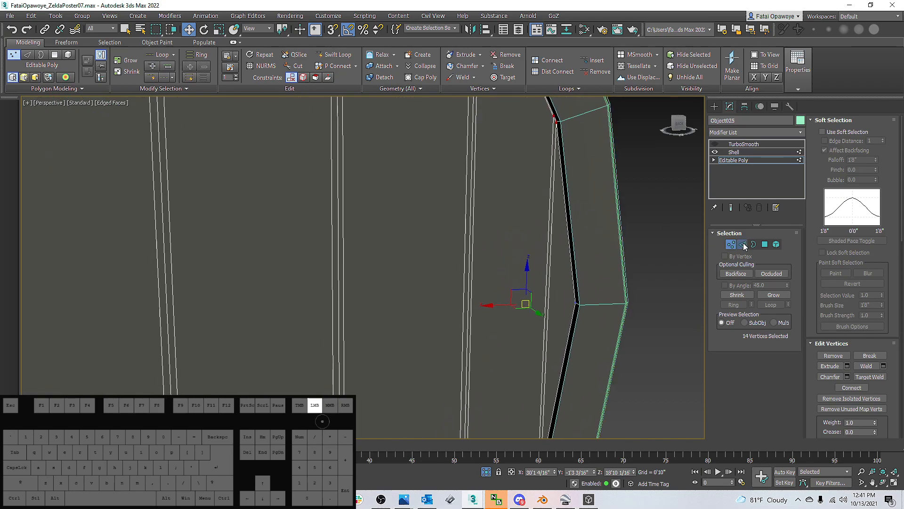
Select the two rim edges bounding the narrow outermost plank on each side of the panel
{"action": "left_click", "coordinate": [743, 244]}
{"action": "left_click", "coordinate": [572, 320], "text": "ctrl"}
{"action": "scroll", "coordinate": [573, 320], "scroll_direction": "down", "scroll_amount": 8}
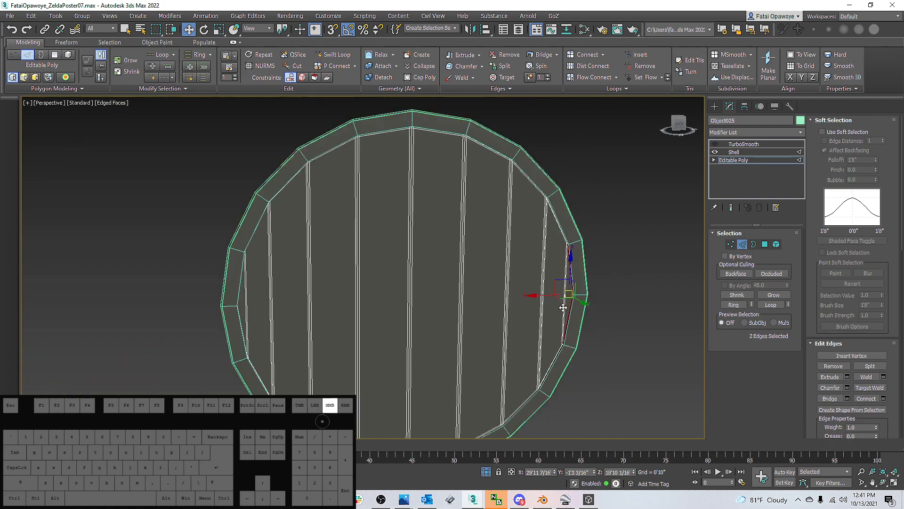
{"action": "scroll", "coordinate": [429, 198], "scroll_direction": "up", "scroll_amount": 7}
{"action": "key", "text": "F3"}
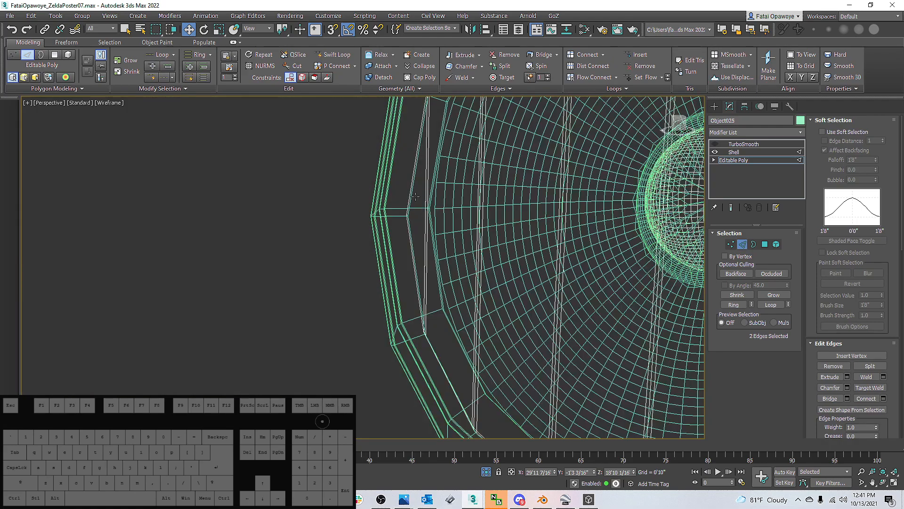
Connect the selected outer plank edges with 2 segments and a reduced pinch to support the outermost seams
{"action": "right_click", "coordinate": [455, 236]}
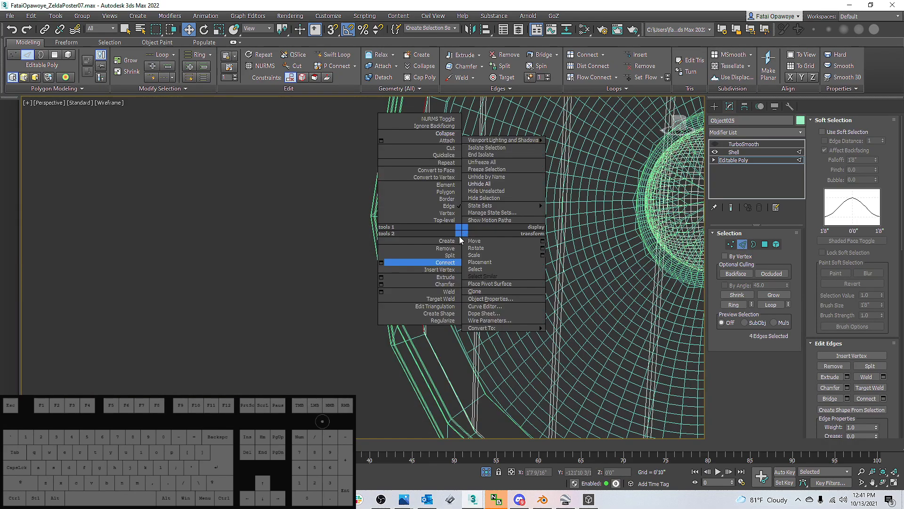
{"action": "left_click", "coordinate": [387, 262]}
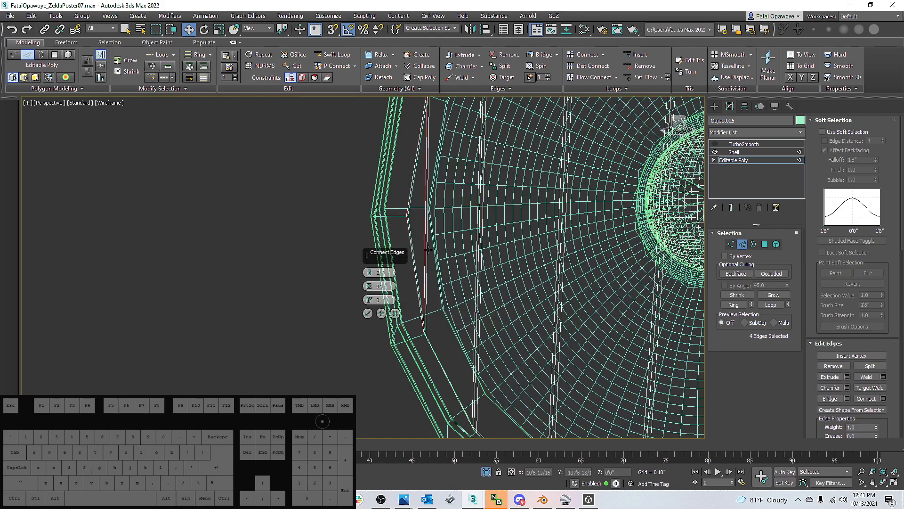
{"action": "scroll", "coordinate": [417, 213], "scroll_direction": "up", "scroll_amount": 5}
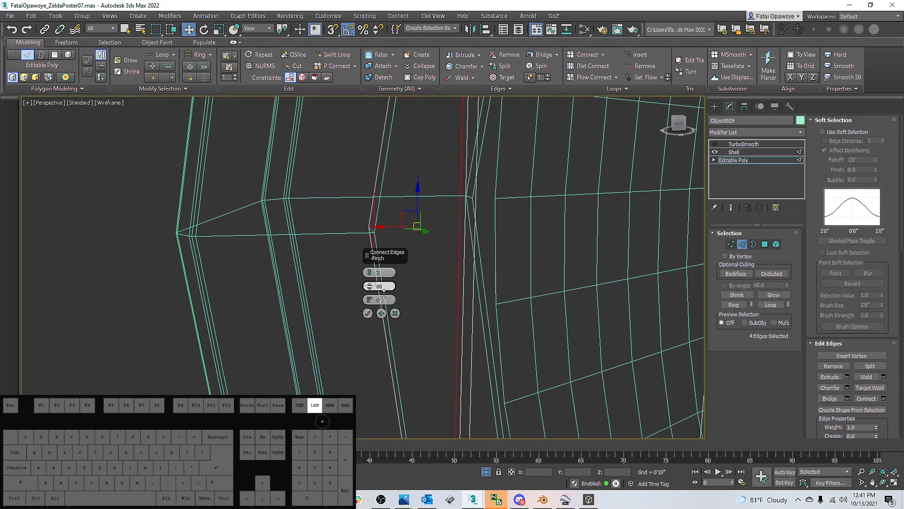
{"action": "scroll", "coordinate": [379, 295], "scroll_direction": "down", "scroll_amount": 5}
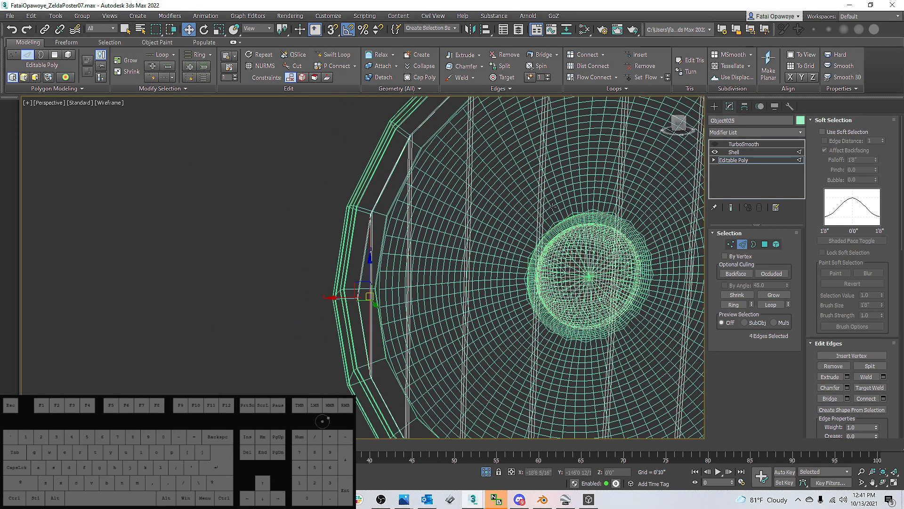
Enable TurboSmooth and examine the smoothed outermost planks and rim in shaded display
{"action": "left_click", "coordinate": [730, 145]}
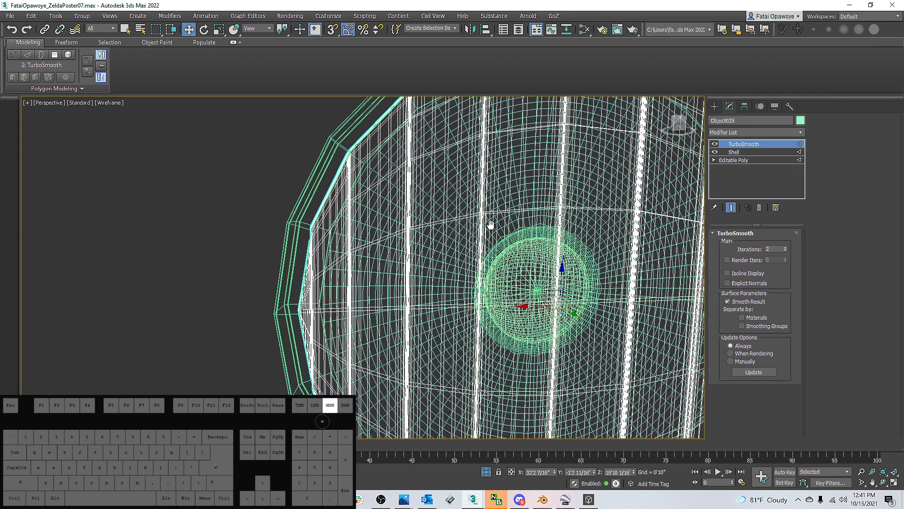
{"action": "scroll", "coordinate": [488, 225], "scroll_direction": "up", "scroll_amount": 2}
{"action": "key", "text": "F3"}
{"action": "key", "text": "F4"}
{"action": "mouse_move", "coordinate": [274, 261]}
{"action": "middle_mouse_down"}
{"action": "mouse_move", "coordinate": [230, 214]}
{"action": "mouse_move", "coordinate": [373, 210]}
{"action": "middle_mouse_up"}
{"action": "scroll", "coordinate": [269, 216], "scroll_direction": "down", "scroll_amount": 6}
{"action": "scroll", "coordinate": [333, 207], "scroll_direction": "up", "scroll_amount": 6}
{"action": "middle_click_drag", "start_coordinate": [319, 202], "coordinate": [469, 211]}
{"action": "scroll", "coordinate": [471, 212], "scroll_direction": "down", "scroll_amount": 2}
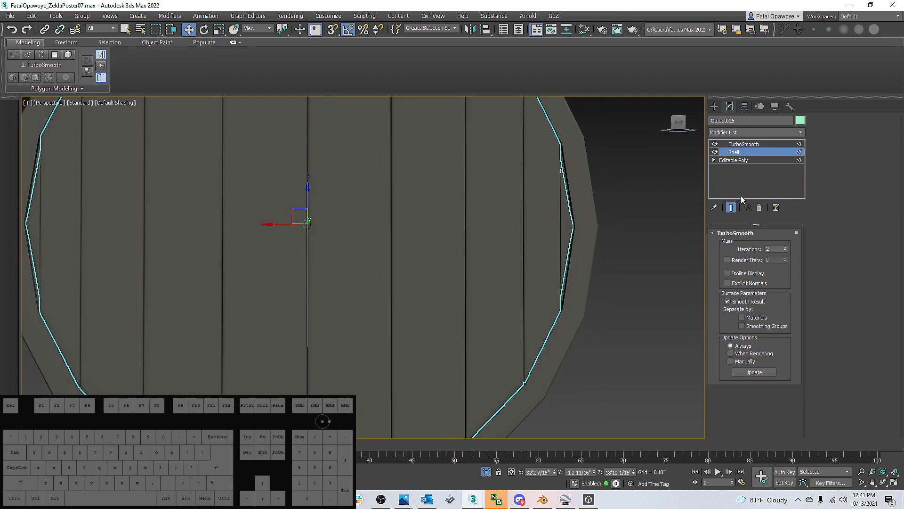
Set the Shell modifier's segments to 3 and examine the panel's smoothed mesh with edged faces
{"action": "left_click", "coordinate": [785, 267]}
{"action": "left_click", "coordinate": [786, 267]}
{"action": "left_click", "coordinate": [786, 267]}
{"action": "scroll", "coordinate": [563, 246], "scroll_direction": "down", "scroll_amount": 4}
{"action": "scroll", "coordinate": [551, 254], "scroll_direction": "up", "scroll_amount": 2}
{"action": "middle_click_drag", "start_coordinate": [560, 242], "coordinate": [552, 246], "text": "alt"}
{"action": "left_click", "coordinate": [785, 271]}
{"action": "middle_click_drag", "start_coordinate": [695, 266], "coordinate": [642, 264], "text": "alt"}
{"action": "key", "text": "F4"}
{"action": "scroll", "coordinate": [459, 220], "scroll_direction": "up", "scroll_amount": 3}
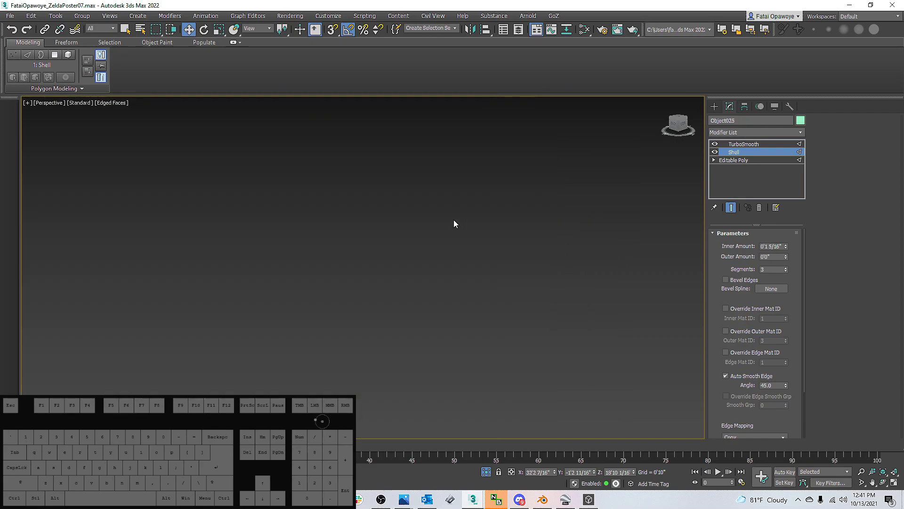
{"action": "middle_click_drag", "start_coordinate": [432, 217], "coordinate": [564, 238], "text": "alt"}
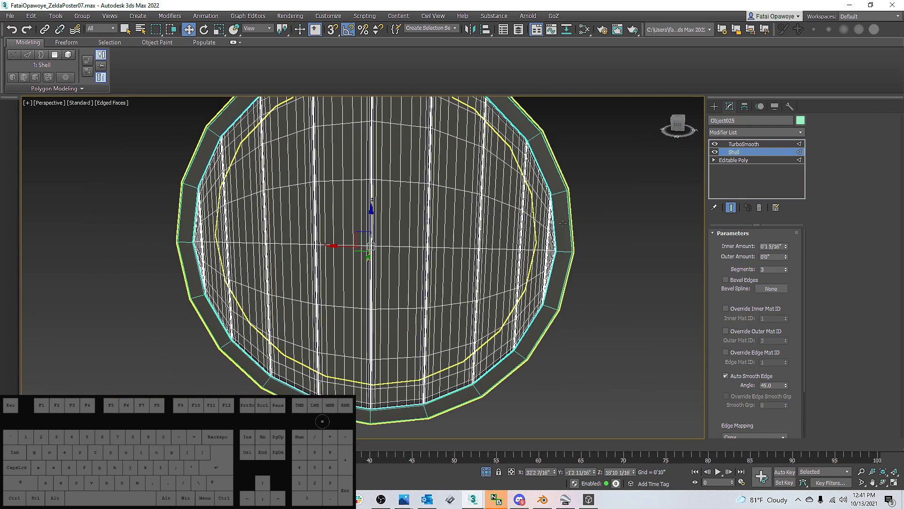
Frame the whole shield in a shaded front view without edged faces and clear the selection
{"action": "key", "text": "F4"}
{"action": "mouse_move", "coordinate": [532, 206]}
{"action": "middle_mouse_down", "text": "alt"}
{"action": "mouse_move", "coordinate": [587, 193]}
{"action": "mouse_move", "coordinate": [517, 195]}
{"action": "mouse_move", "coordinate": [608, 192]}
{"action": "mouse_move", "coordinate": [516, 190]}
{"action": "mouse_move", "coordinate": [587, 196]}
{"action": "mouse_move", "coordinate": [532, 197]}
{"action": "middle_mouse_up", "text": "alt"}
{"action": "scroll", "coordinate": [517, 195], "scroll_direction": "down", "scroll_amount": 5}
{"action": "key", "text": "f"}
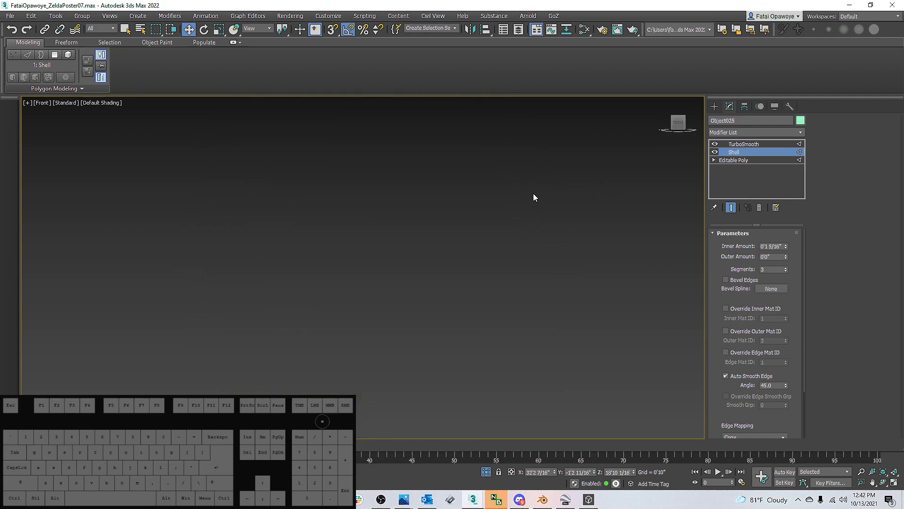
{"action": "key", "text": "z"}
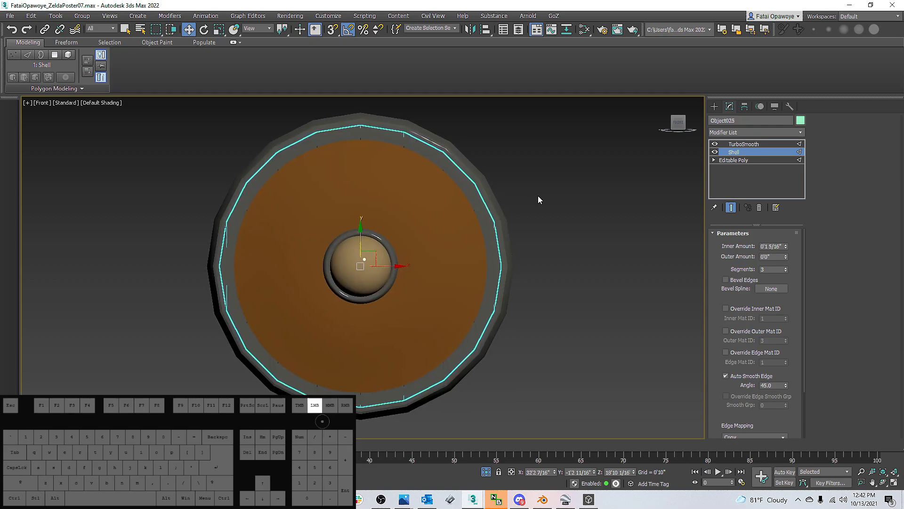
{"action": "left_click", "coordinate": [537, 196]}
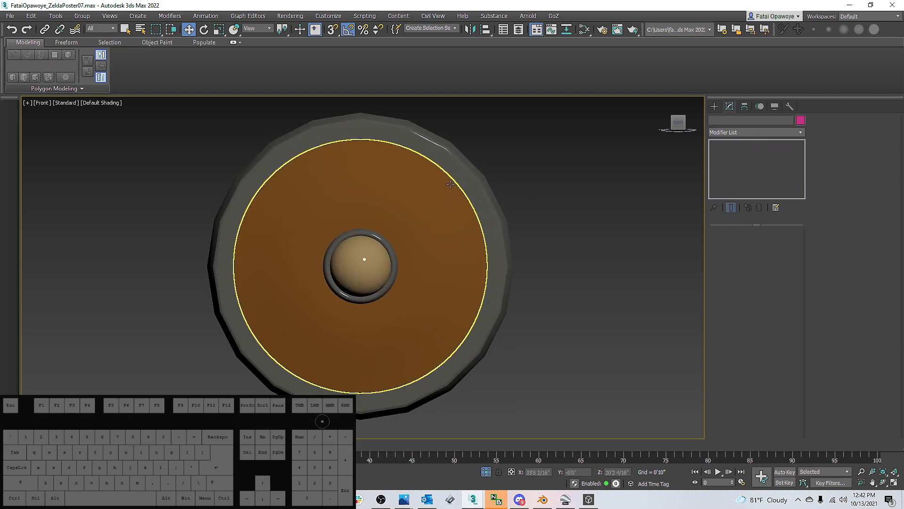
Enable TurboSmooth on the shield's outer rim and set its iterations to 3
{"action": "left_click", "coordinate": [356, 193]}
{"action": "scroll", "coordinate": [356, 193], "scroll_direction": "up", "scroll_amount": 3}
{"action": "middle_click_drag", "start_coordinate": [367, 184], "coordinate": [349, 143], "text": "alt"}
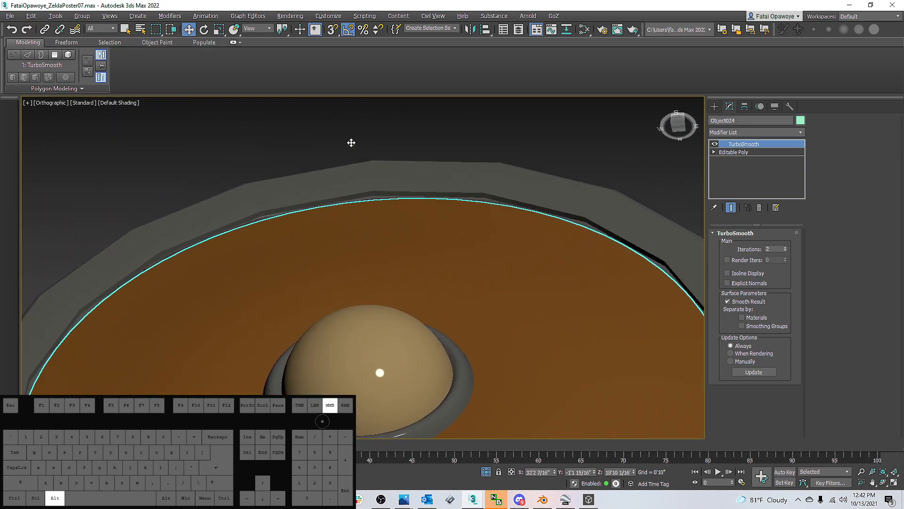
{"action": "scroll", "coordinate": [362, 178], "scroll_direction": "up", "scroll_amount": 3}
{"action": "left_click", "coordinate": [450, 190]}
{"action": "left_click", "coordinate": [715, 144]}
{"action": "middle_click_drag", "start_coordinate": [603, 188], "coordinate": [617, 221], "text": "alt"}
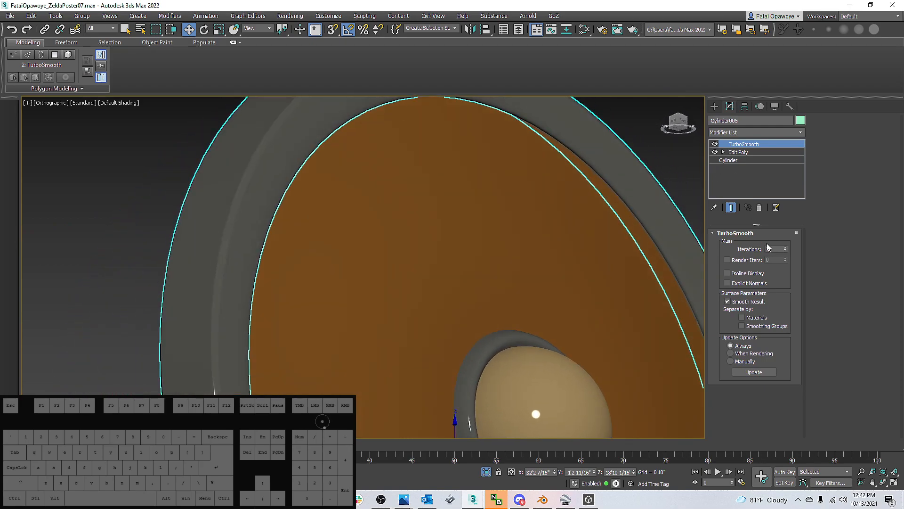
{"action": "left_click", "coordinate": [785, 247]}
Examine the smoothed outer rim up close where it meets the orange disc
{"action": "middle_click_drag", "start_coordinate": [514, 179], "coordinate": [495, 178], "text": "alt"}
{"action": "scroll", "coordinate": [404, 188], "scroll_direction": "down", "scroll_amount": 2}
{"action": "left_click", "coordinate": [502, 159]}
{"action": "scroll", "coordinate": [443, 155], "scroll_direction": "up", "scroll_amount": 5}
{"action": "scroll", "coordinate": [495, 178], "scroll_direction": "up", "scroll_amount": 3}
{"action": "left_click", "coordinate": [494, 178]}
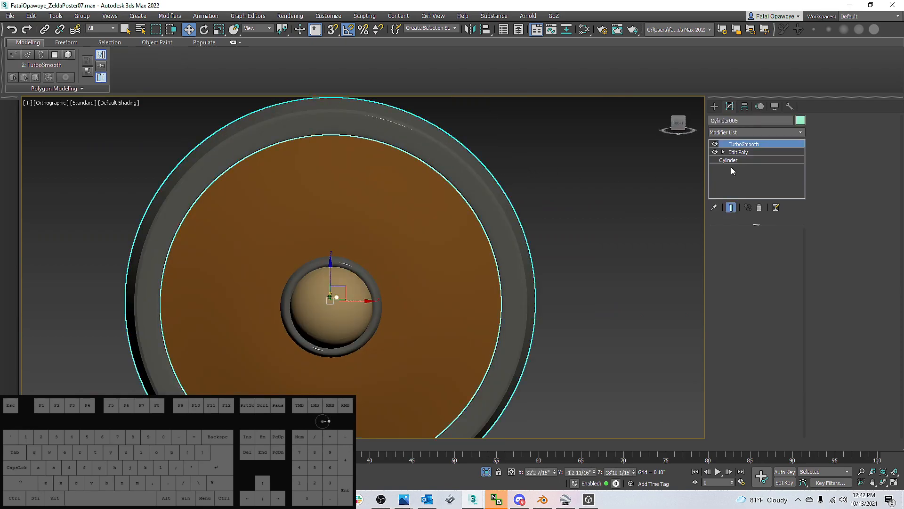
Disable the rim's TurboSmooth and show its unsmoothed Edit Poly mesh with edged faces
{"action": "left_click", "coordinate": [715, 144]}
{"action": "key", "text": "F4"}
{"action": "scroll", "coordinate": [473, 208], "scroll_direction": "up", "scroll_amount": 6}
{"action": "scroll", "coordinate": [473, 207], "scroll_direction": "down", "scroll_amount": 3}
{"action": "middle_click_drag", "start_coordinate": [473, 207], "coordinate": [373, 277], "text": "alt"}
{"action": "scroll", "coordinate": [374, 277], "scroll_direction": "up", "scroll_amount": 4}
{"action": "middle_click_drag", "start_coordinate": [393, 196], "coordinate": [423, 208], "text": "alt"}
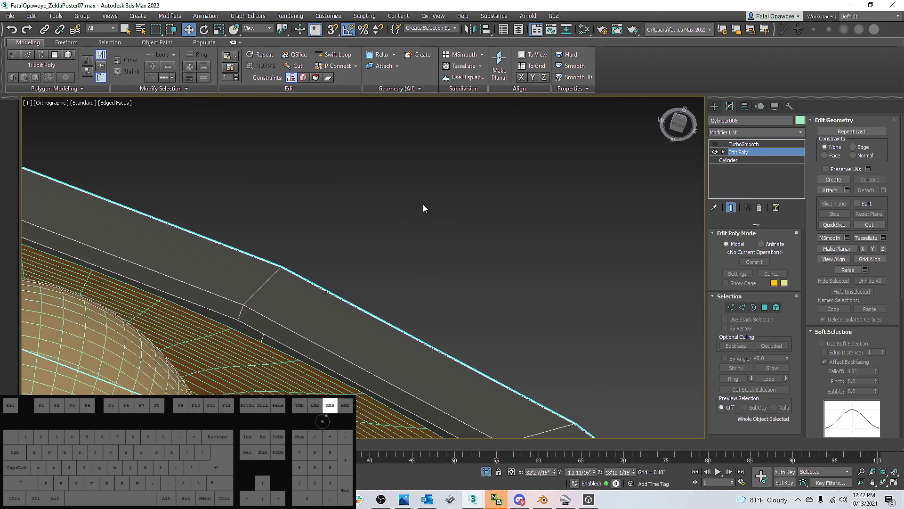
Bridge the open borders on the inside of the rim with 1 segment
{"action": "left_click", "coordinate": [752, 308]}
{"action": "scroll", "coordinate": [346, 349], "scroll_direction": "down", "scroll_amount": 4}
{"action": "middle_click_drag", "start_coordinate": [347, 348], "coordinate": [366, 196], "text": "alt"}
{"action": "scroll", "coordinate": [393, 301], "scroll_direction": "down", "scroll_amount": 2}
{"action": "scroll", "coordinate": [233, 203], "scroll_direction": "up", "scroll_amount": 6}
{"action": "scroll", "coordinate": [366, 196], "scroll_direction": "down", "scroll_amount": 2}
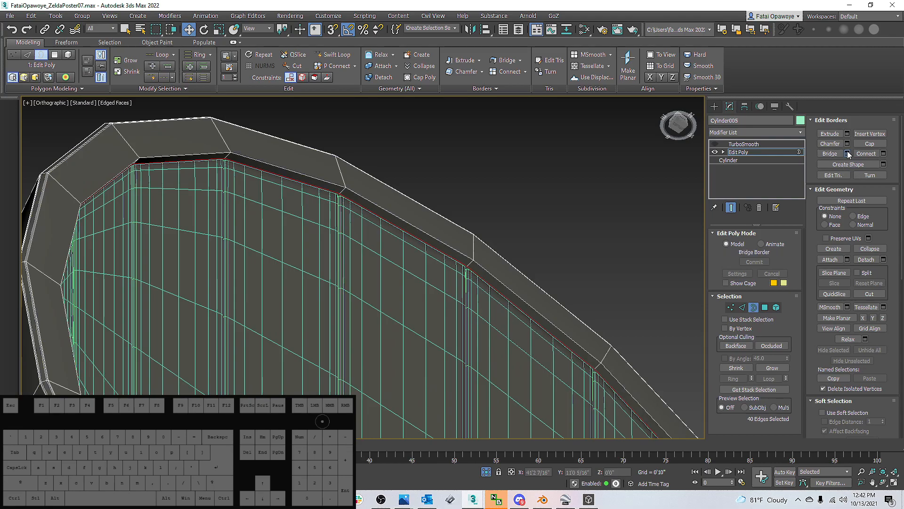
{"action": "mouse_move", "coordinate": [353, 219]}
{"action": "middle_mouse_down", "text": "alt"}
{"action": "mouse_move", "coordinate": [432, 235]}
{"action": "mouse_move", "coordinate": [450, 214]}
{"action": "mouse_move", "coordinate": [513, 229]}
{"action": "middle_mouse_up", "text": "alt"}
{"action": "key", "text": "F3"}
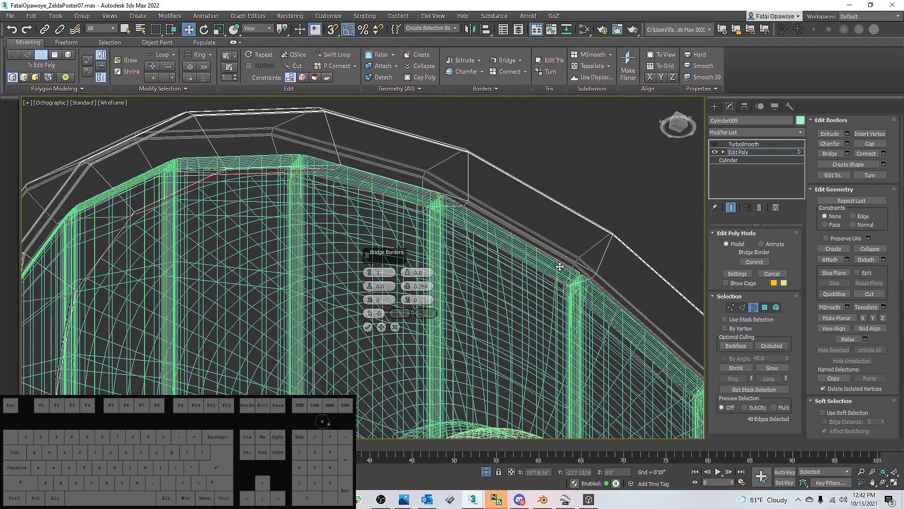
{"action": "middle_click_drag", "start_coordinate": [451, 234], "coordinate": [441, 203], "text": "alt"}
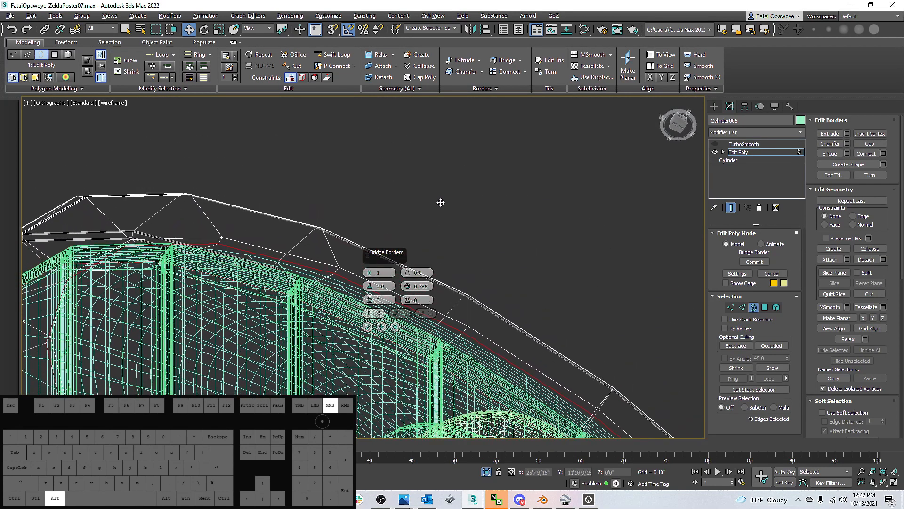
{"action": "left_click", "coordinate": [368, 328]}
{"action": "middle_click_drag", "start_coordinate": [389, 309], "coordinate": [489, 318], "text": "alt"}
{"action": "scroll", "coordinate": [489, 318], "scroll_direction": "up", "scroll_amount": 5}
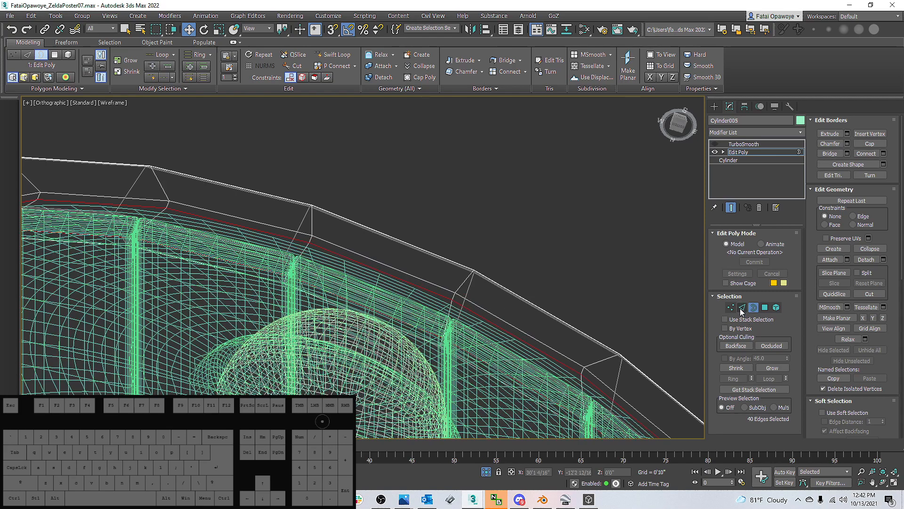
Select the full edge loops along both sides of the rim's bridged inner wall
{"action": "left_click", "coordinate": [742, 307]}
{"action": "left_click", "coordinate": [505, 330]}
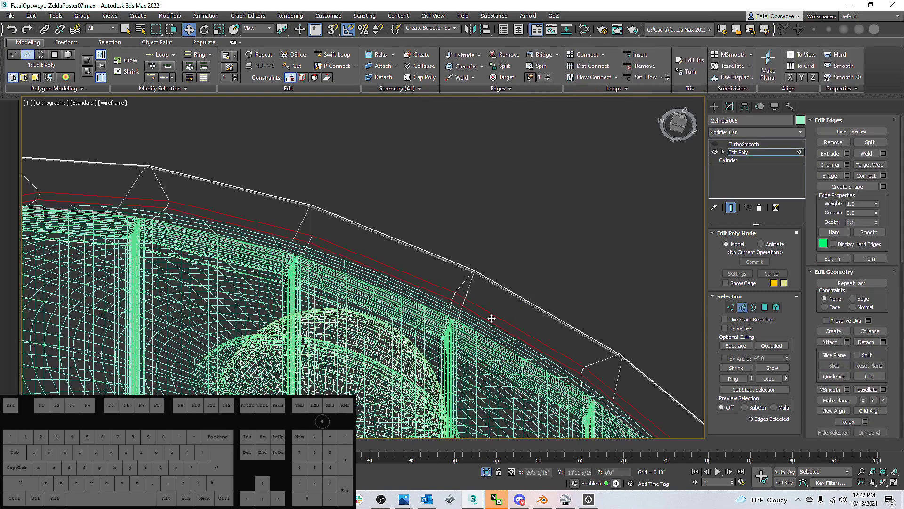
{"action": "scroll", "coordinate": [494, 318], "scroll_direction": "down", "scroll_amount": 5}
{"action": "middle_click_drag", "start_coordinate": [424, 343], "coordinate": [542, 226], "text": "alt"}
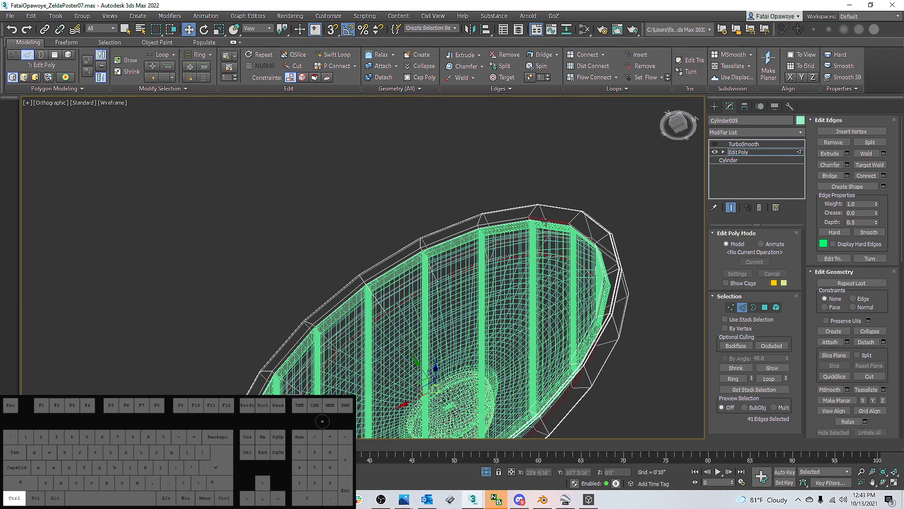
{"action": "middle_click_drag", "start_coordinate": [556, 227], "coordinate": [777, 358], "text": "alt"}
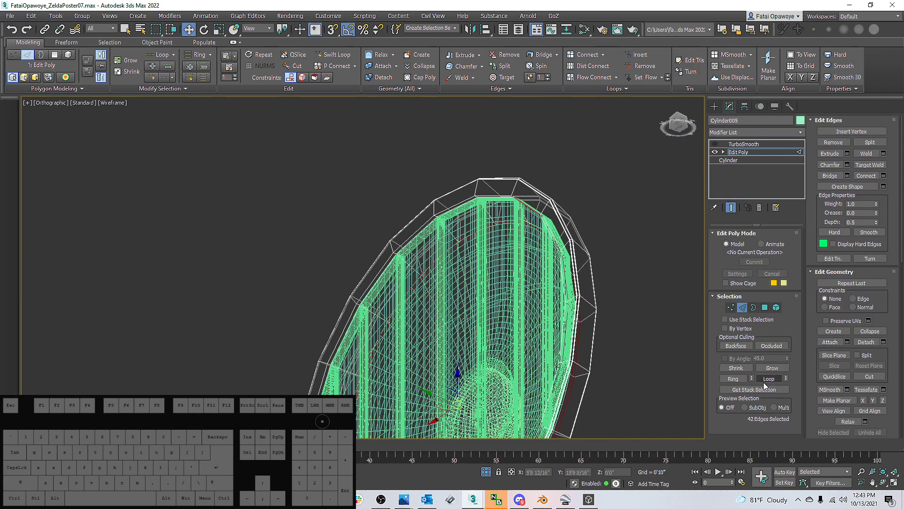
{"action": "middle_click_drag", "start_coordinate": [607, 258], "coordinate": [525, 242], "text": "alt"}
Chamfer the selected inner rim edge loops and return to shaded display
{"action": "right_click", "coordinate": [525, 242]}
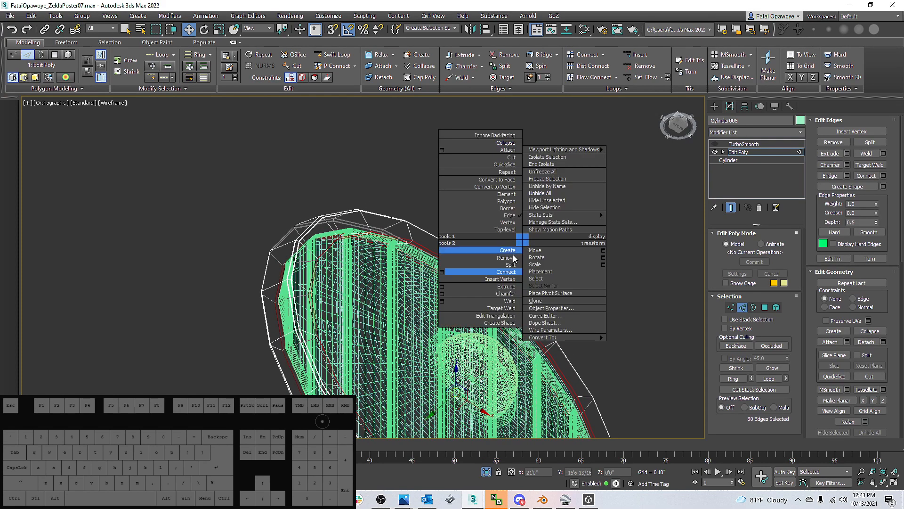
{"action": "left_click", "coordinate": [444, 295]}
{"action": "scroll", "coordinate": [376, 219], "scroll_direction": "up", "scroll_amount": 5}
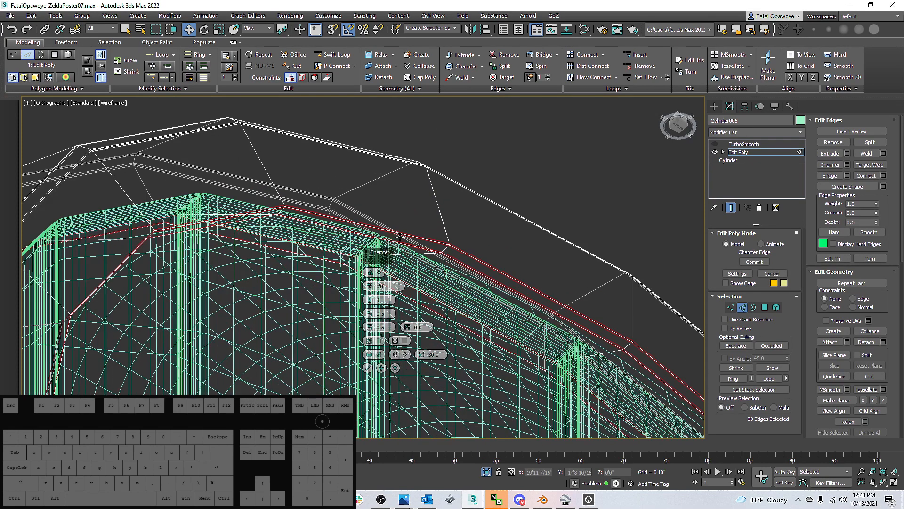
{"action": "left_click", "coordinate": [368, 368]}
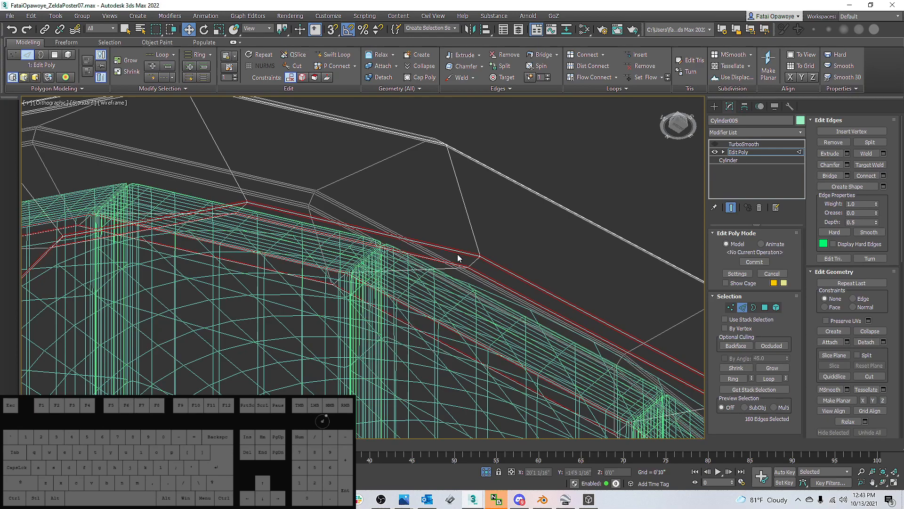
{"action": "middle_click_drag", "start_coordinate": [368, 368], "coordinate": [552, 193]}
{"action": "key", "text": "F3"}
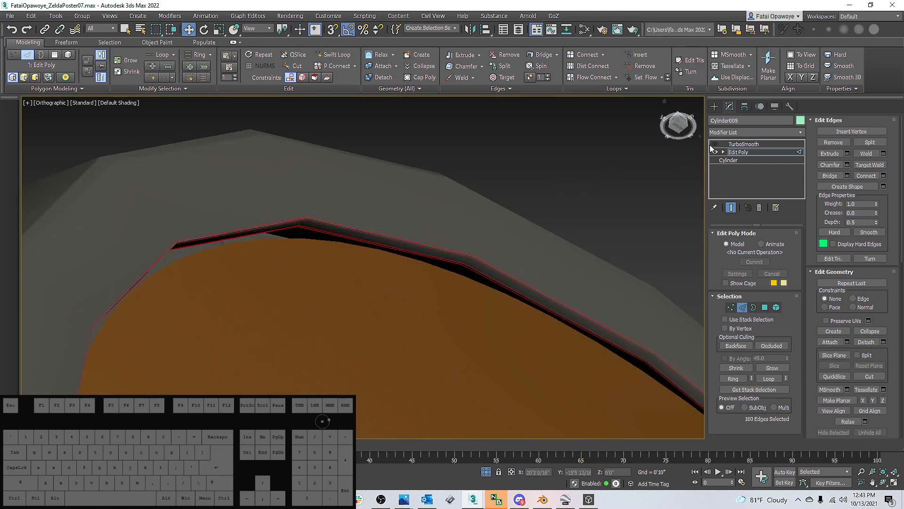
Enable TurboSmooth on the rim and return to the top of its modifier stack
{"action": "left_click", "coordinate": [715, 144]}
{"action": "left_click", "coordinate": [743, 143]}
{"action": "middle_click_drag", "start_coordinate": [558, 183], "coordinate": [427, 222], "text": "alt"}
Scale the orange disc's outer border up to about 104% so it extends under the rim
{"action": "left_click", "coordinate": [558, 247]}
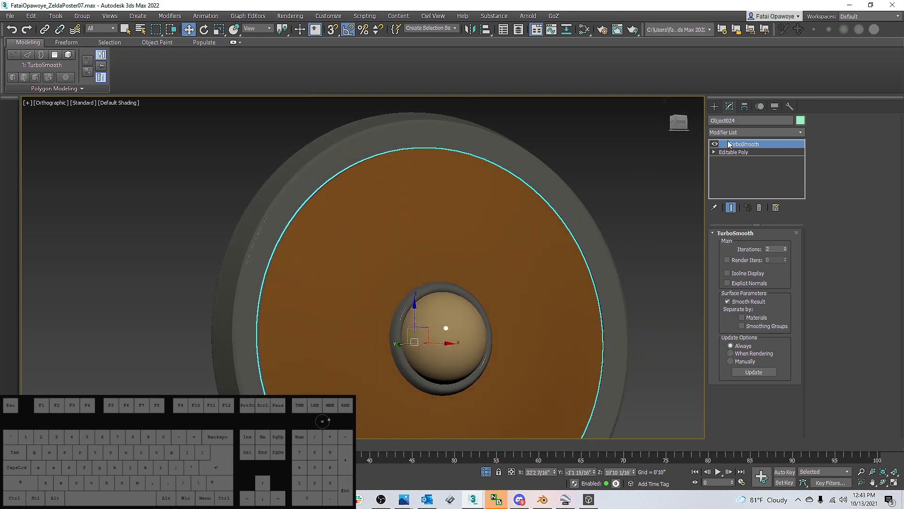
{"action": "left_click", "coordinate": [736, 151]}
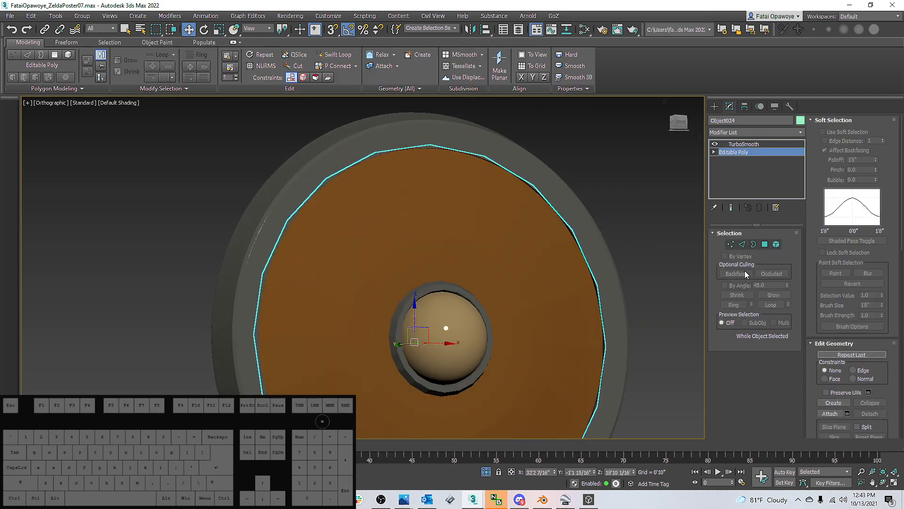
{"action": "left_click", "coordinate": [753, 244]}
{"action": "left_click", "coordinate": [569, 227]}
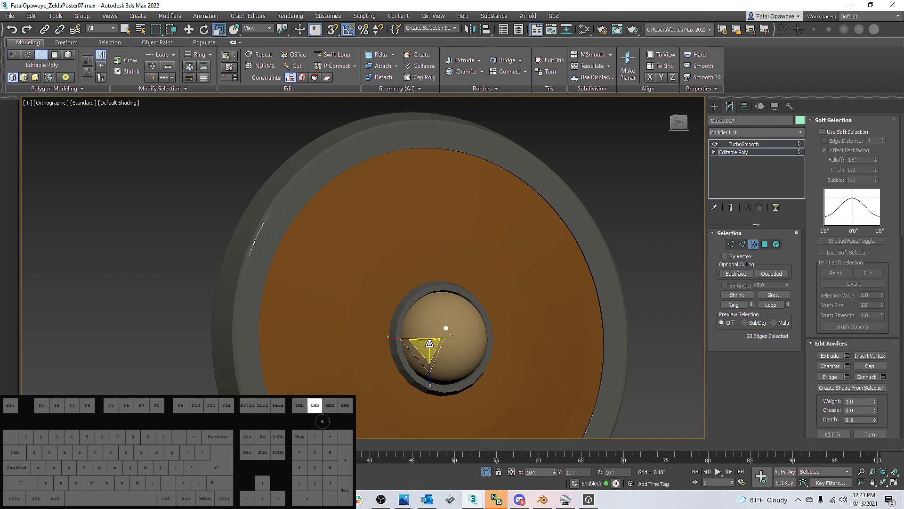
{"action": "middle_click_drag", "start_coordinate": [441, 326], "coordinate": [427, 294], "text": "alt"}
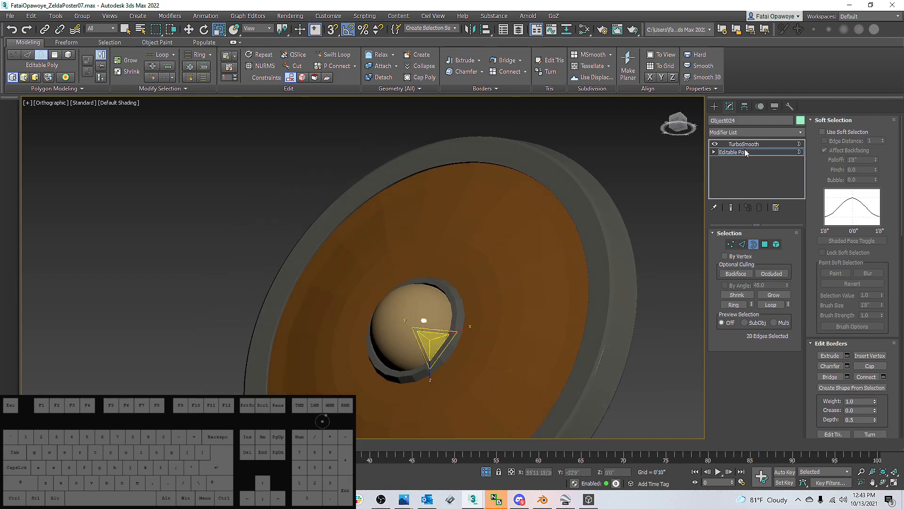
{"action": "middle_click_drag", "start_coordinate": [483, 180], "coordinate": [589, 161], "text": "alt"}
{"action": "left_click", "coordinate": [589, 161]}
Select the outer rim and examine the smoothed shield from the front and the plank side
{"action": "left_click", "coordinate": [490, 156]}
{"action": "mouse_move", "coordinate": [490, 165]}
{"action": "middle_mouse_down", "text": "alt"}
{"action": "mouse_move", "coordinate": [540, 223]}
{"action": "mouse_move", "coordinate": [511, 227]}
{"action": "mouse_move", "coordinate": [552, 232]}
{"action": "mouse_move", "coordinate": [503, 221]}
{"action": "mouse_move", "coordinate": [503, 178]}
{"action": "mouse_move", "coordinate": [501, 208]}
{"action": "mouse_move", "coordinate": [387, 154]}
{"action": "mouse_move", "coordinate": [366, 183]}
{"action": "mouse_move", "coordinate": [379, 200]}
{"action": "mouse_move", "coordinate": [418, 166]}
{"action": "mouse_move", "coordinate": [431, 171]}
{"action": "mouse_move", "coordinate": [409, 189]}
{"action": "middle_mouse_up", "text": "alt"}
{"action": "key", "text": "F4"}
{"action": "key", "text": "F4"}
{"action": "scroll", "coordinate": [389, 202], "scroll_direction": "down", "scroll_amount": 5}
{"action": "scroll", "coordinate": [417, 188], "scroll_direction": "down", "scroll_amount": 5}
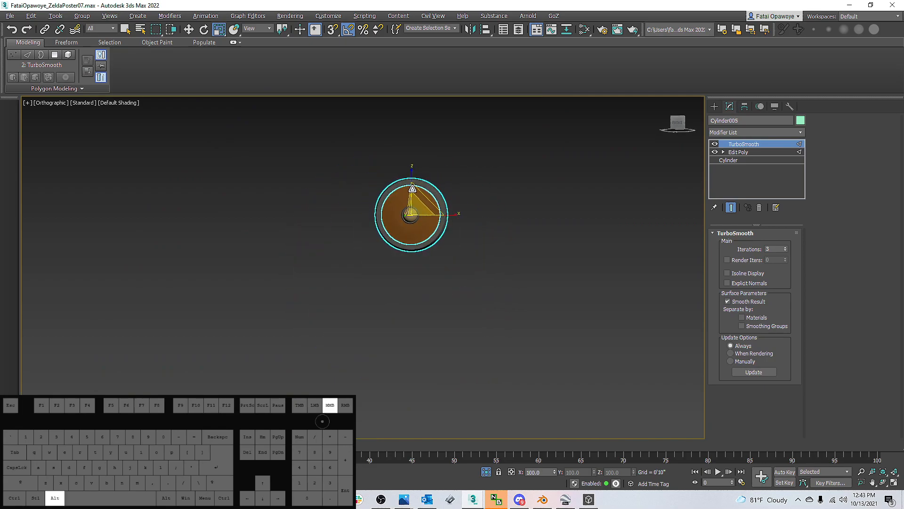
{"action": "middle_click_drag", "start_coordinate": [423, 188], "coordinate": [405, 227], "text": "alt"}
{"action": "scroll", "coordinate": [428, 190], "scroll_direction": "up", "scroll_amount": 5}
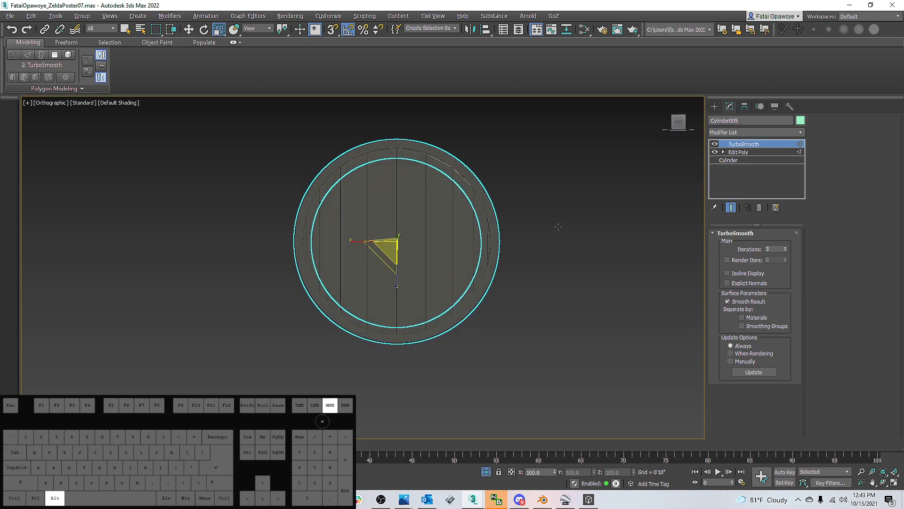
Assign the WOOD physical material to the round plank panel
{"action": "left_click", "coordinate": [425, 187]}
{"action": "key", "text": "m"}
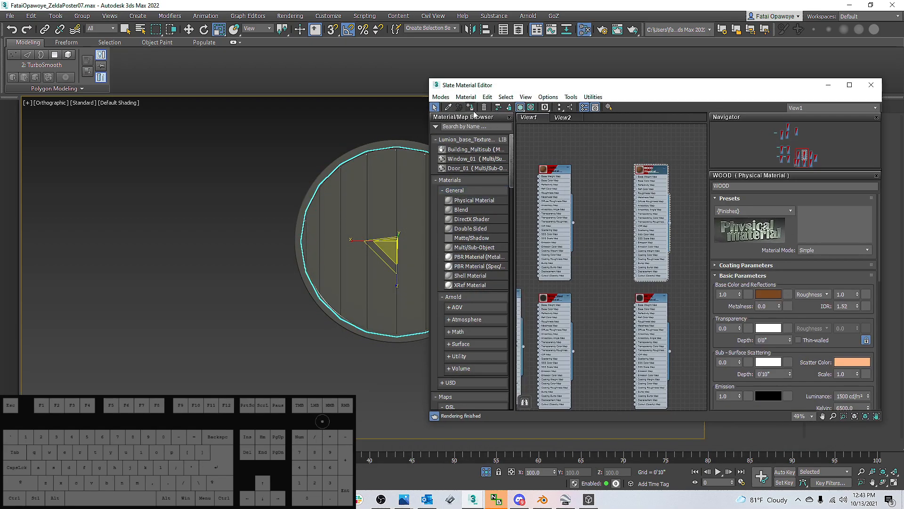
{"action": "left_click", "coordinate": [828, 85]}
Draw a renderable rectangle spline about 1'8 6/16" long across the back of the shield's rim in the left view
{"action": "middle_click_drag", "start_coordinate": [499, 217], "coordinate": [521, 198], "text": "alt"}
{"action": "key", "text": "f"}
{"action": "key", "text": "z"}
{"action": "scroll", "coordinate": [464, 236], "scroll_direction": "down", "scroll_amount": 4}
{"action": "key", "text": "l"}
{"action": "key", "text": "z"}
{"action": "left_click", "coordinate": [424, 208]}
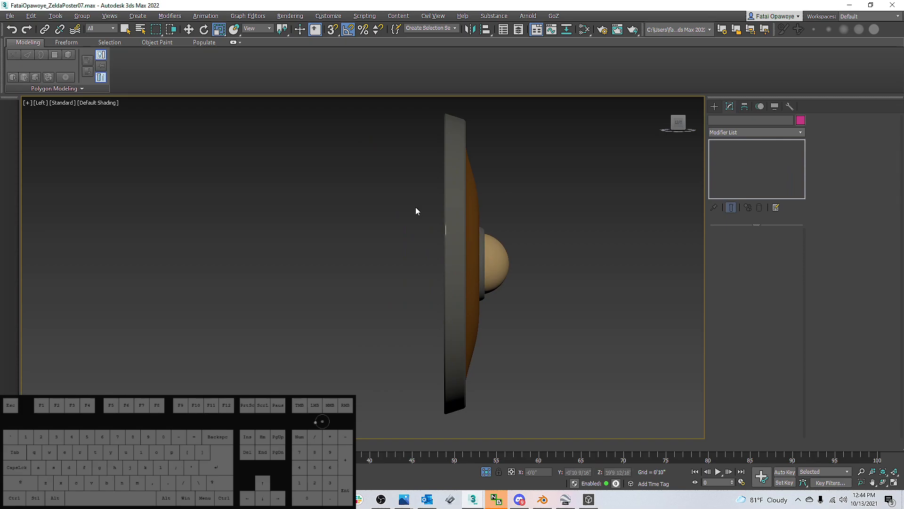
{"action": "scroll", "coordinate": [425, 210], "scroll_direction": "up", "scroll_amount": 5}
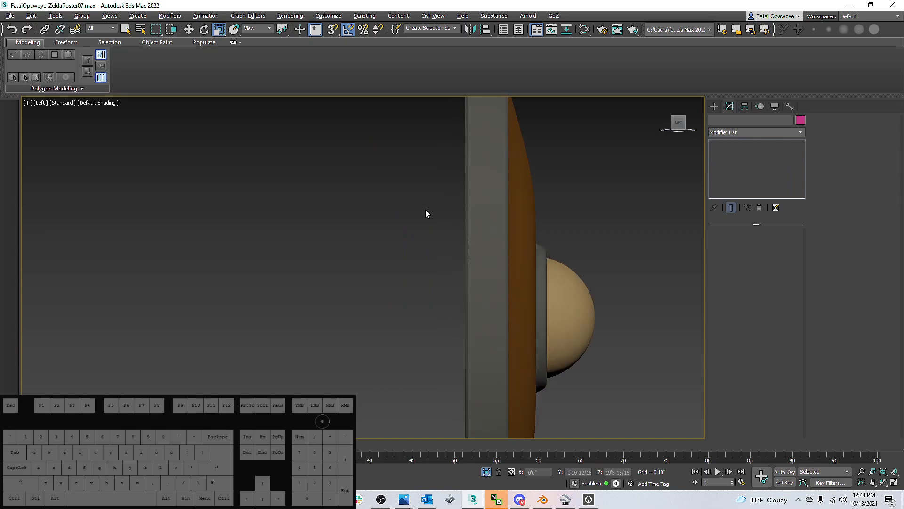
{"action": "left_click", "coordinate": [715, 107]}
{"action": "left_click", "coordinate": [727, 121]}
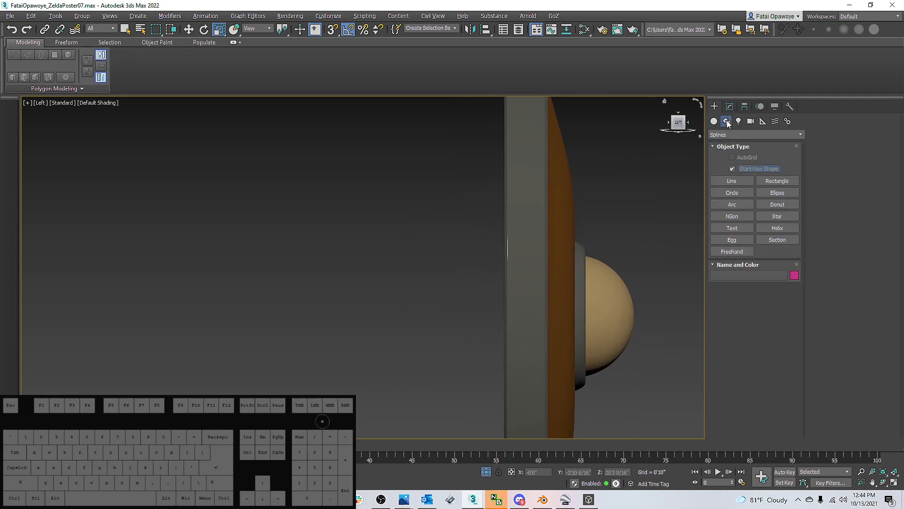
{"action": "left_click", "coordinate": [735, 180]}
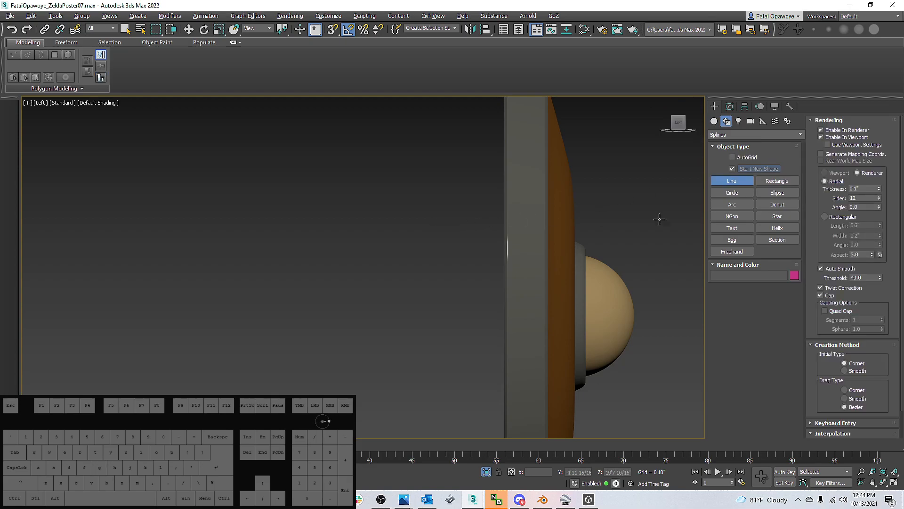
{"action": "left_click_drag", "start_coordinate": [463, 173], "coordinate": [525, 320]}
{"action": "right_click", "coordinate": [520, 294]}
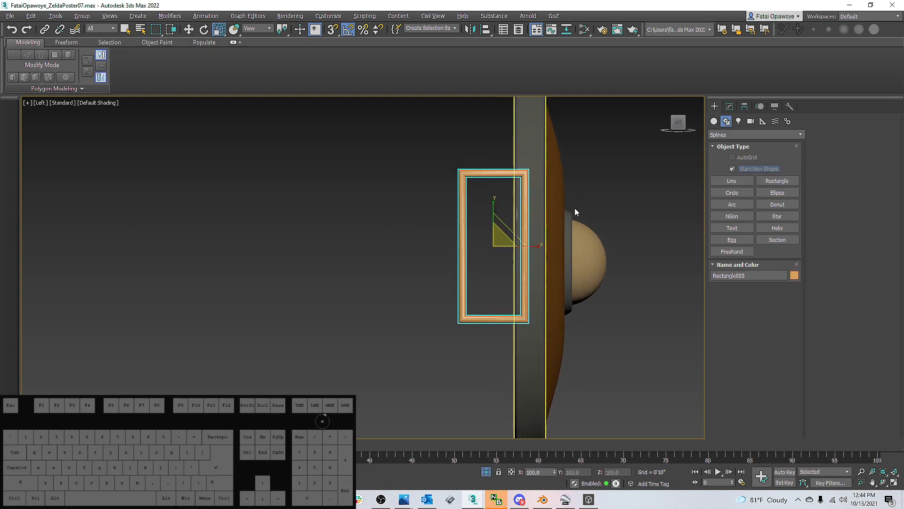
Move the rectangle sideways to the centre of the plank panel at about X 32'2"
{"action": "left_click", "coordinate": [730, 106]}
{"action": "middle_click_drag", "start_coordinate": [597, 207], "coordinate": [532, 234], "text": "alt"}
{"action": "key", "text": "w"}
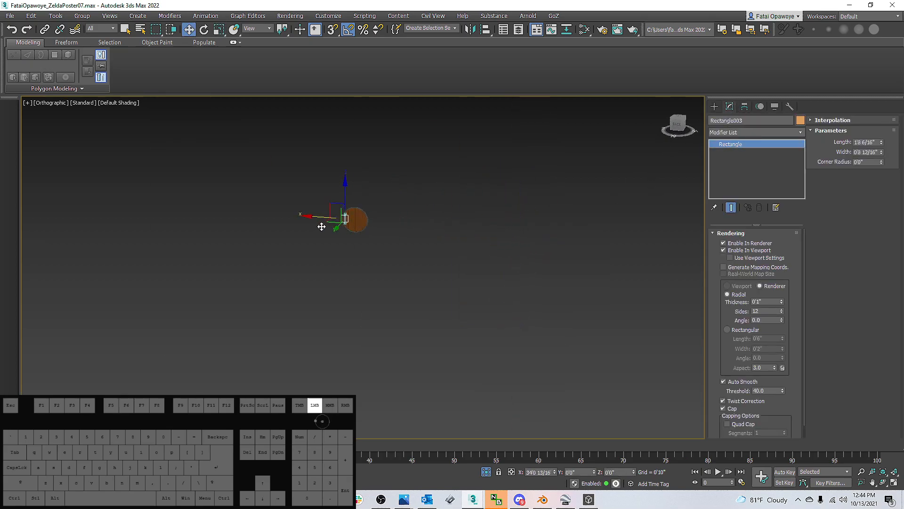
{"action": "key", "text": "z"}
{"action": "scroll", "coordinate": [333, 229], "scroll_direction": "down", "scroll_amount": 5}
{"action": "middle_click_drag", "start_coordinate": [333, 229], "coordinate": [388, 199], "text": "alt"}
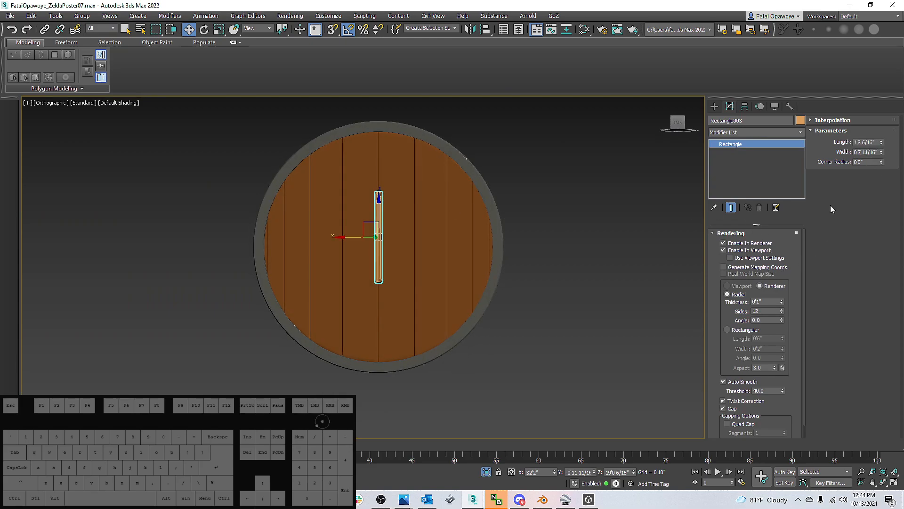
{"action": "middle_click_drag", "start_coordinate": [482, 264], "coordinate": [482, 302], "text": "alt"}
Reduce the rectangle to a length of 1'3 1/16" and a width of 0'6 1/16"
{"action": "left_click_drag", "start_coordinate": [881, 141], "coordinate": [881, 162]}
{"action": "middle_click_drag", "start_coordinate": [631, 237], "coordinate": [532, 188], "text": "alt"}
{"action": "scroll", "coordinate": [343, 237], "scroll_direction": "up", "scroll_amount": 3}
Shift the rectangle to about Y -1'0 2/16" and turn off its rendering in the renderer and viewport
{"action": "left_click_drag", "start_coordinate": [376, 236], "coordinate": [379, 239]}
{"action": "middle_click_drag", "start_coordinate": [380, 239], "coordinate": [528, 233], "text": "alt"}
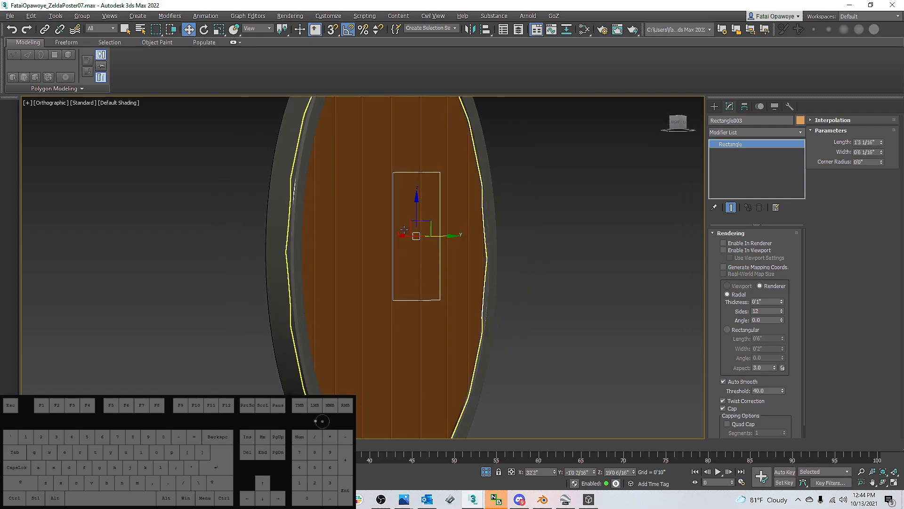
{"action": "middle_click_drag", "start_coordinate": [474, 215], "coordinate": [465, 222], "text": "alt"}
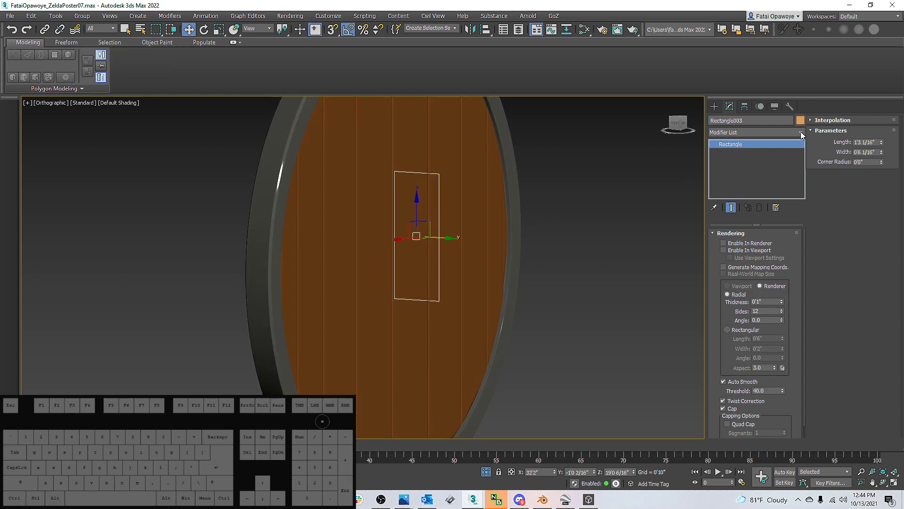
{"action": "middle_click_drag", "start_coordinate": [500, 221], "coordinate": [495, 223], "text": "alt"}
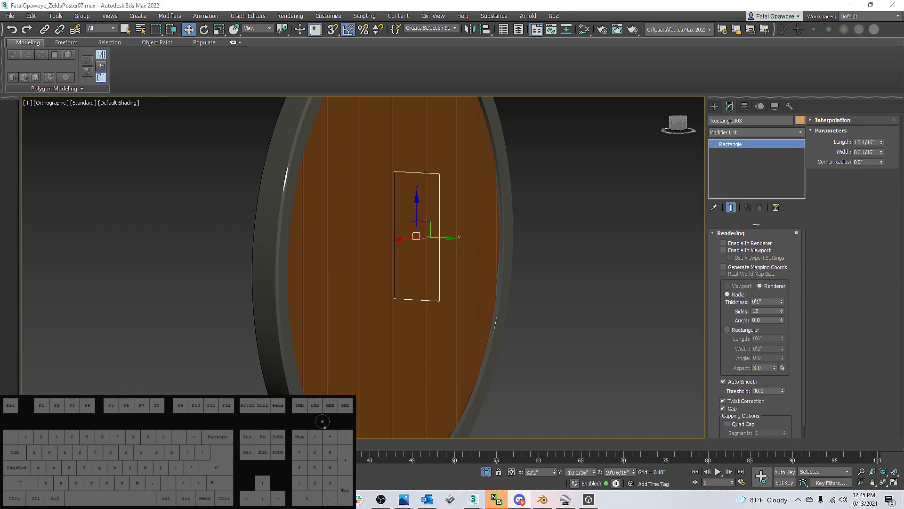
Check the shield-back reference image in the browser, and render the rectangle in the renderer and viewport with a rectangular profile
{"action": "key", "text": "alt+Tab"}
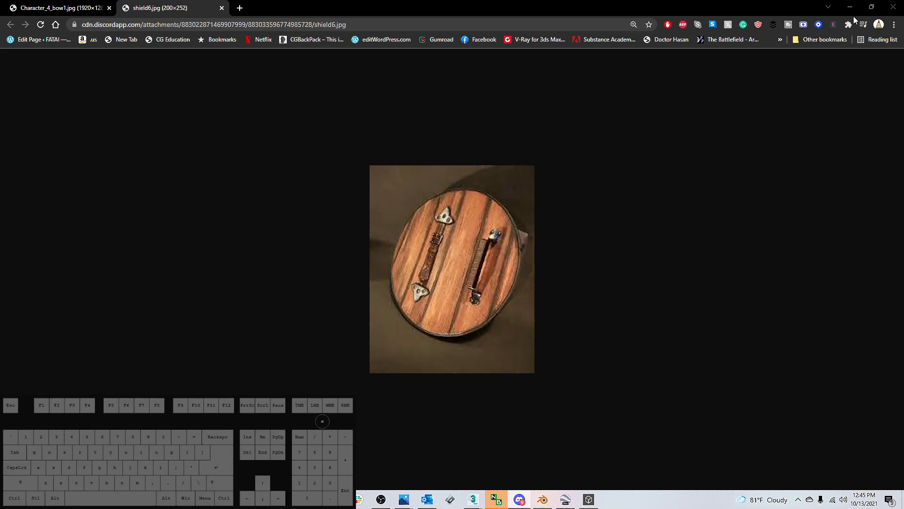
{"action": "left_click_drag", "start_coordinate": [674, 7], "coordinate": [903, 94]}
{"action": "middle_click_drag", "start_coordinate": [481, 234], "coordinate": [462, 231], "text": "alt"}
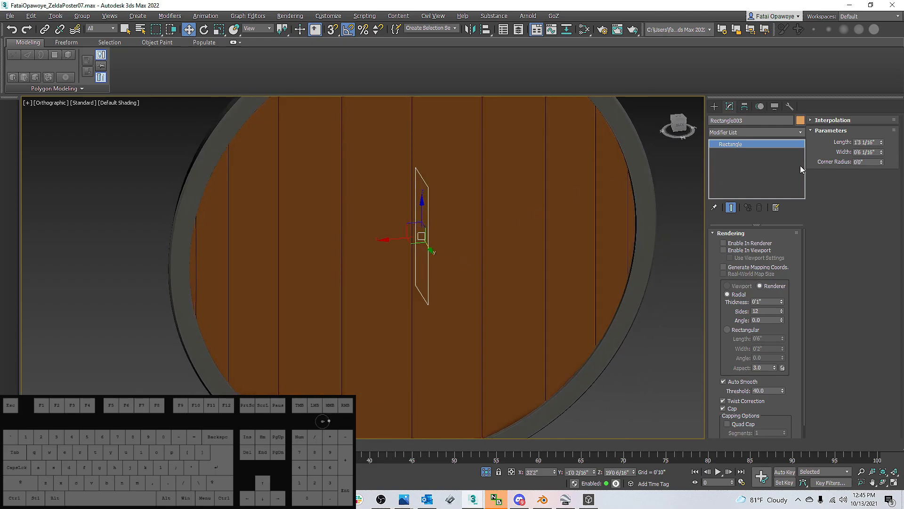
{"action": "left_click", "coordinate": [729, 330]}
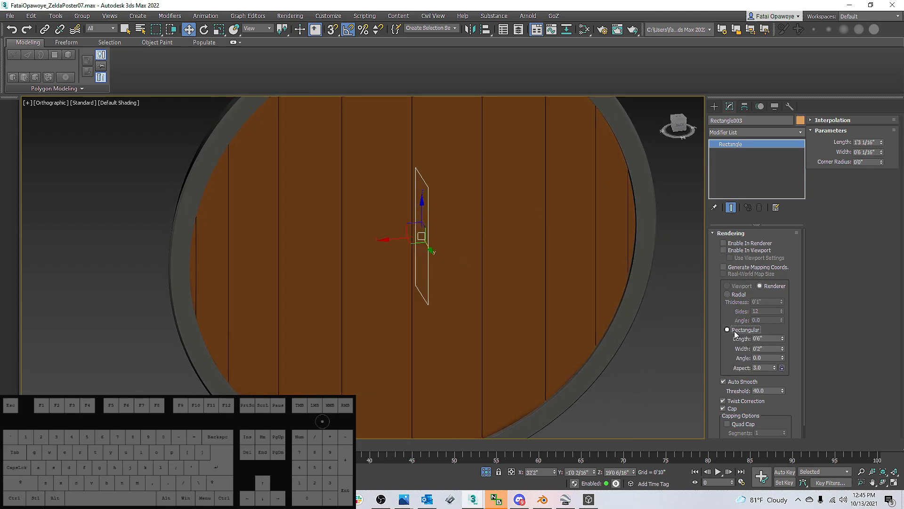
{"action": "left_click", "coordinate": [724, 243]}
{"action": "left_click", "coordinate": [724, 251]}
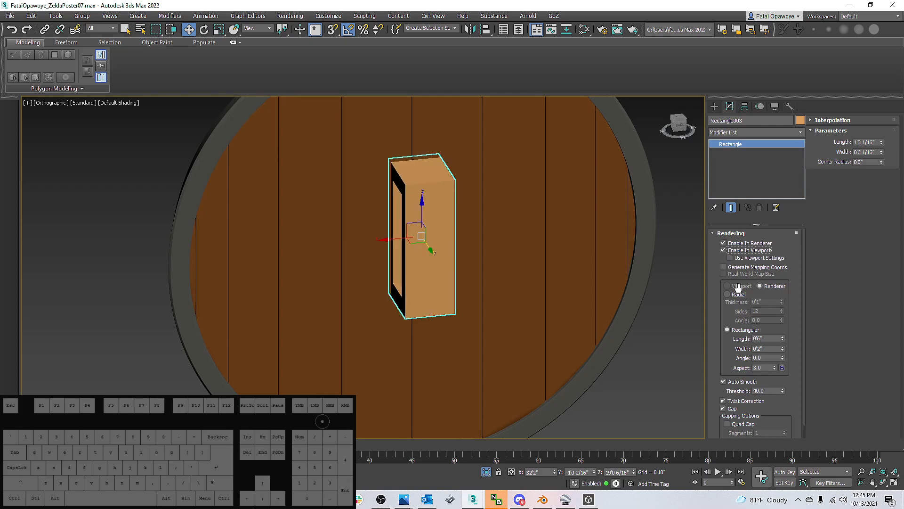
Set the rectangular profile's length to 0'6 2/16" and its width to 0'0 8/16"
{"action": "left_click_drag", "start_coordinate": [784, 338], "coordinate": [780, 341]}
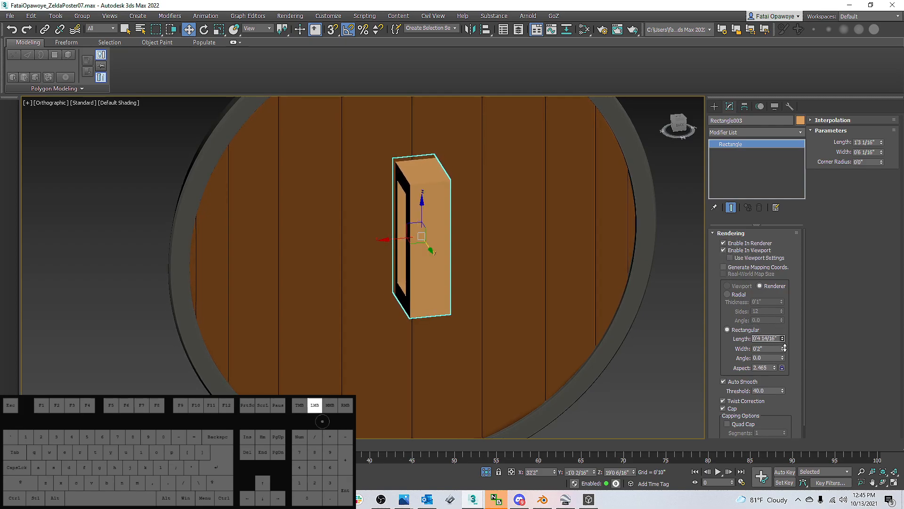
{"action": "left_click", "coordinate": [782, 340]}
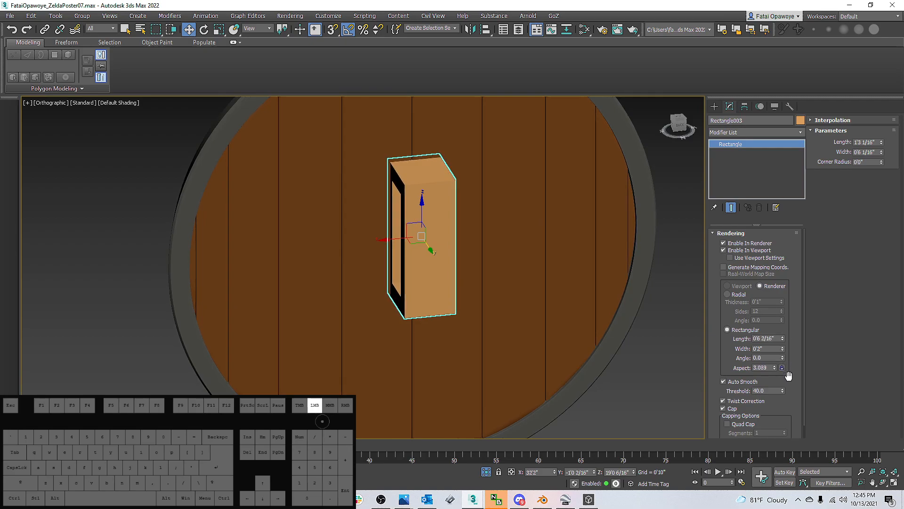
{"action": "left_click", "coordinate": [783, 350]}
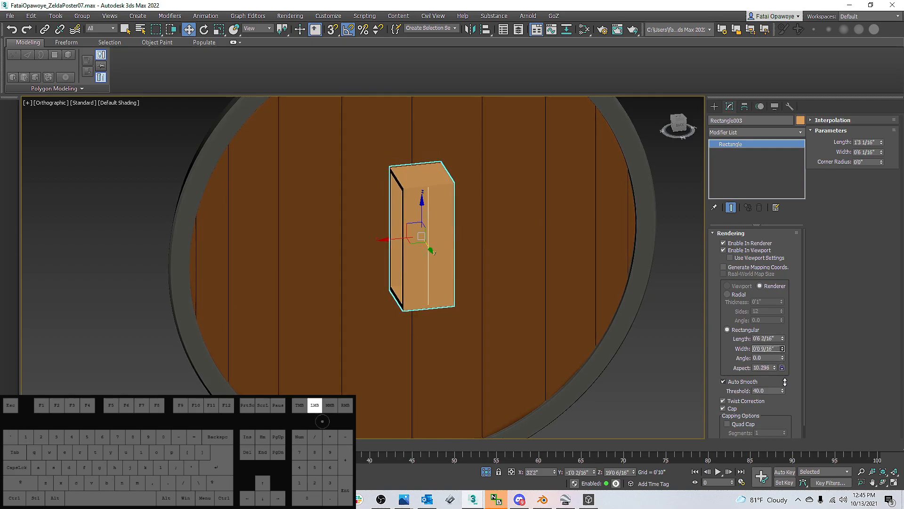
{"action": "middle_click_drag", "start_coordinate": [619, 300], "coordinate": [471, 278], "text": "alt"}
{"action": "left_click_drag", "start_coordinate": [782, 349], "coordinate": [783, 386]}
Convert the handle rectangle to an editable spline
{"action": "mouse_move", "coordinate": [500, 245]}
{"action": "middle_mouse_down", "text": "alt"}
{"action": "mouse_move", "coordinate": [468, 250]}
{"action": "mouse_move", "coordinate": [470, 240]}
{"action": "mouse_move", "coordinate": [522, 235]}
{"action": "mouse_move", "coordinate": [488, 246]}
{"action": "middle_mouse_up", "text": "alt"}
{"action": "right_click", "coordinate": [477, 238]}
{"action": "mouse_move", "coordinate": [524, 323]}
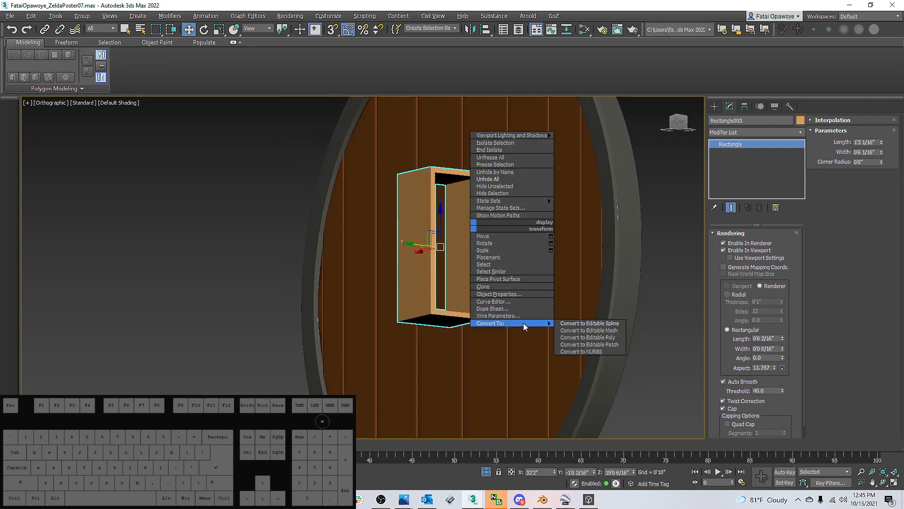
{"action": "left_click", "coordinate": [599, 323]}
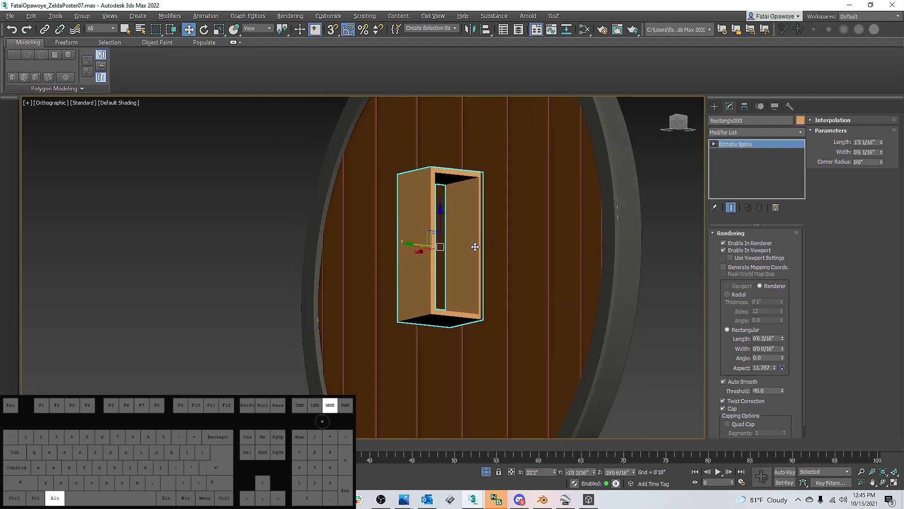
{"action": "mouse_move", "coordinate": [531, 242]}
{"action": "middle_mouse_down", "text": "alt"}
{"action": "mouse_move", "coordinate": [531, 250]}
{"action": "mouse_move", "coordinate": [490, 242]}
{"action": "mouse_move", "coordinate": [488, 204]}
{"action": "mouse_move", "coordinate": [563, 226]}
{"action": "mouse_move", "coordinate": [549, 212]}
{"action": "mouse_move", "coordinate": [535, 216]}
{"action": "mouse_move", "coordinate": [549, 240]}
{"action": "mouse_move", "coordinate": [535, 235]}
{"action": "middle_mouse_up", "text": "alt"}
{"action": "key", "text": "3"}
{"action": "left_click", "coordinate": [461, 239]}
{"action": "key", "text": "Delete"}
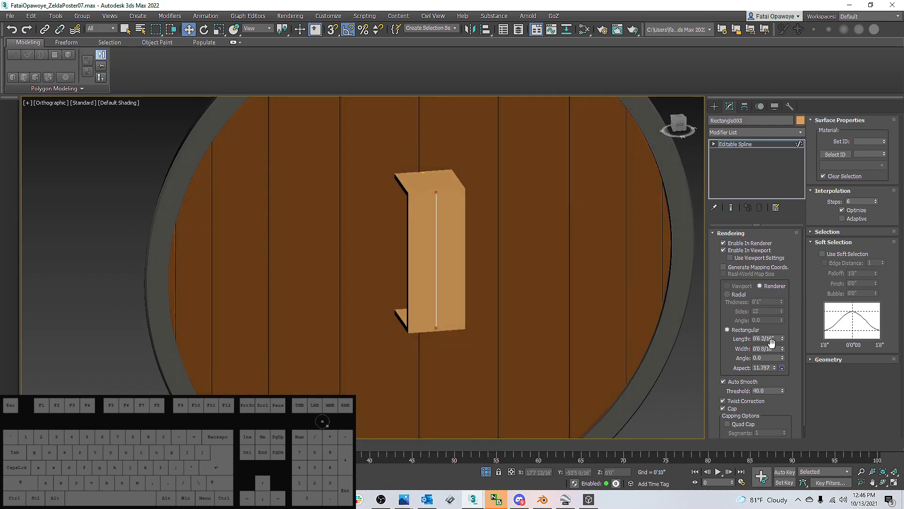
{"action": "left_click", "coordinate": [782, 349]}
{"action": "left_click_drag", "start_coordinate": [782, 339], "coordinate": [782, 362]}
{"action": "middle_click_drag", "start_coordinate": [459, 273], "coordinate": [495, 293], "text": "alt"}
{"action": "left_click", "coordinate": [715, 107]}
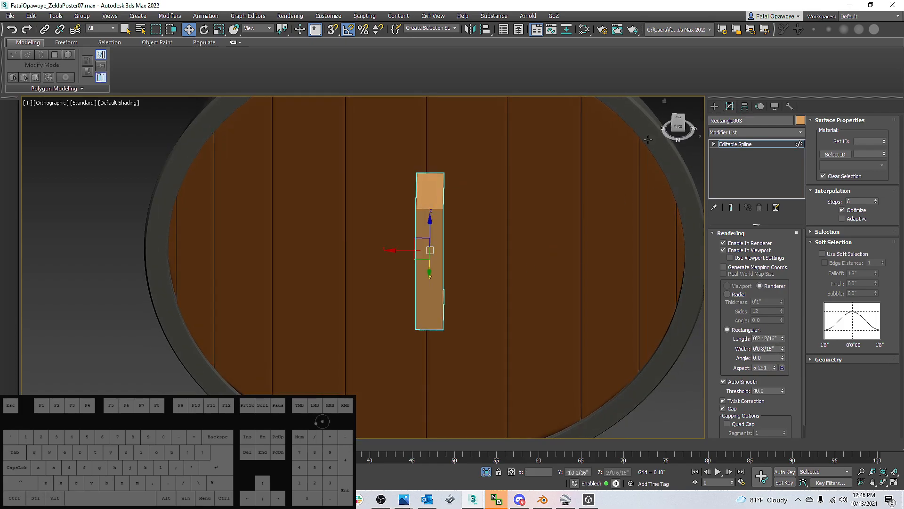
{"action": "left_click_drag", "start_coordinate": [416, 257], "coordinate": [534, 250]}
{"action": "middle_click_drag", "start_coordinate": [534, 250], "coordinate": [578, 222], "text": "alt"}
{"action": "scroll", "coordinate": [546, 222], "scroll_direction": "down", "scroll_amount": 3}
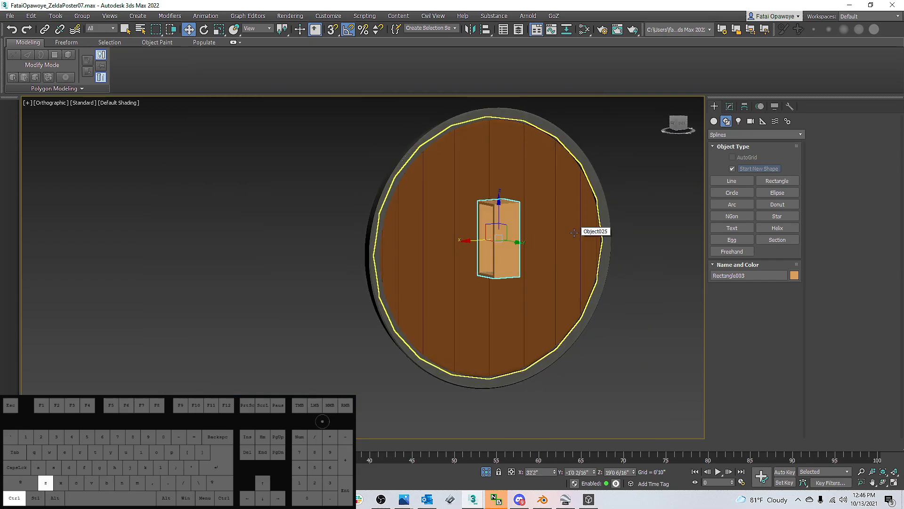
Copy the rectangle's segment nearest the planks sideways to about X 33'1 11/16", and delete the original segment
{"action": "left_click", "coordinate": [730, 106]}
{"action": "scroll", "coordinate": [484, 259], "scroll_direction": "up", "scroll_amount": 4}
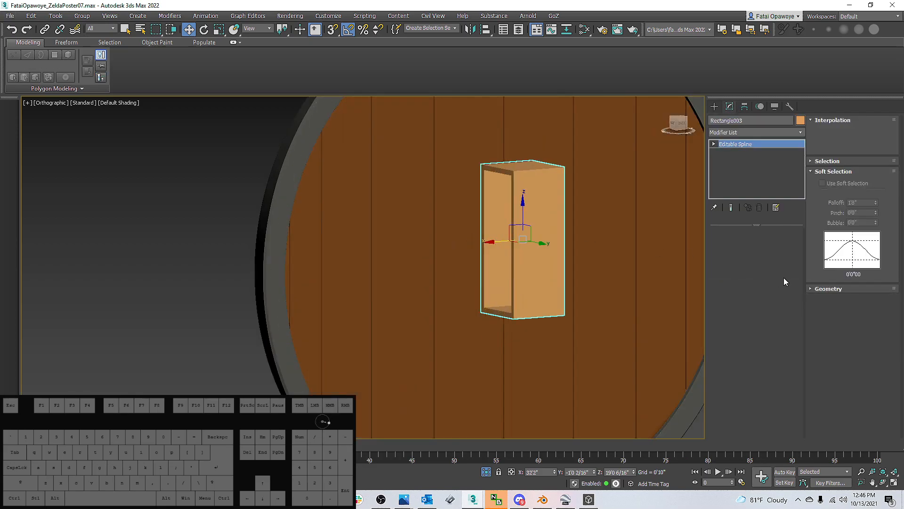
{"action": "left_click", "coordinate": [754, 233]}
{"action": "middle_click_drag", "start_coordinate": [683, 298], "coordinate": [507, 244], "text": "alt"}
{"action": "key", "text": "2"}
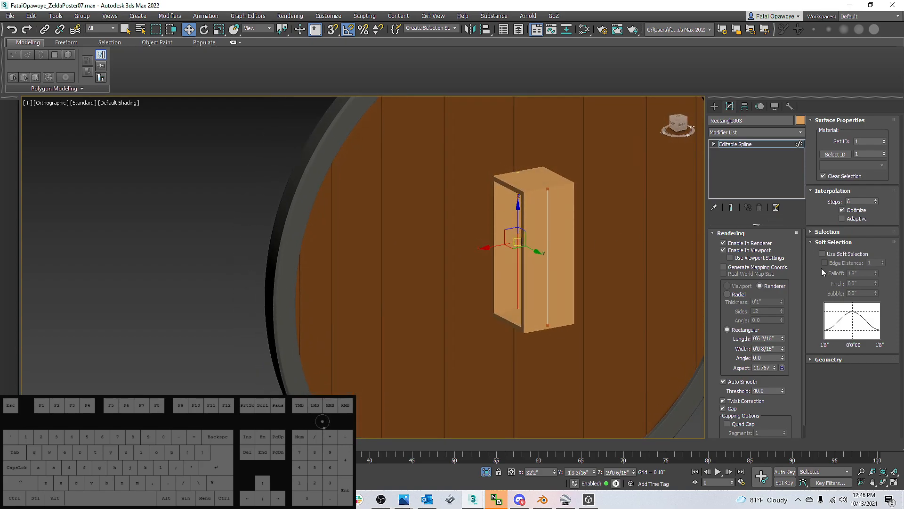
{"action": "left_click_drag", "start_coordinate": [496, 247], "coordinate": [369, 258], "text": "shift"}
{"action": "mouse_move", "coordinate": [460, 253]}
{"action": "middle_mouse_down", "text": "alt"}
{"action": "mouse_move", "coordinate": [509, 266]}
{"action": "mouse_move", "coordinate": [521, 250]}
{"action": "mouse_move", "coordinate": [566, 276]}
{"action": "mouse_move", "coordinate": [509, 265]}
{"action": "mouse_move", "coordinate": [548, 283]}
{"action": "middle_mouse_up", "text": "alt"}
{"action": "left_click", "coordinate": [497, 254]}
{"action": "key", "text": "Delete"}
Move the open three-sided handle to about X 31'1 9/16" and reduce the rendered profile length to 0'3 6/16"
{"action": "scroll", "coordinate": [547, 271], "scroll_direction": "down", "scroll_amount": 3}
{"action": "left_click", "coordinate": [548, 284]}
{"action": "left_click_drag", "start_coordinate": [518, 292], "coordinate": [577, 299]}
{"action": "middle_click_drag", "start_coordinate": [576, 299], "coordinate": [589, 298], "text": "alt"}
{"action": "mouse_move", "coordinate": [780, 348]}
{"action": "left_mouse_down"}
{"action": "mouse_move", "coordinate": [774, 369]}
{"action": "mouse_move", "coordinate": [783, 358]}
{"action": "left_mouse_up"}
{"action": "key", "text": "ctrl+z"}
{"action": "middle_click_drag", "start_coordinate": [570, 326], "coordinate": [517, 305], "text": "alt"}
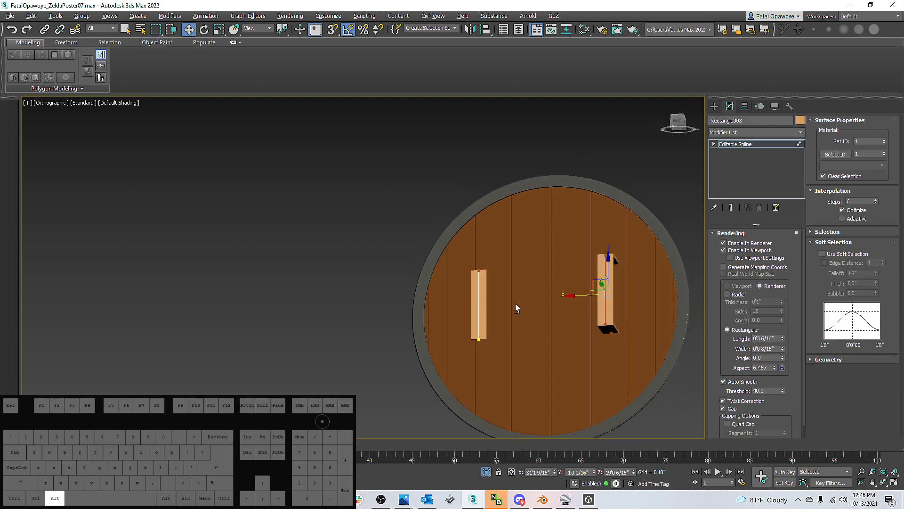
{"action": "scroll", "coordinate": [477, 299], "scroll_direction": "up", "scroll_amount": 2}
{"action": "left_click", "coordinate": [480, 296]}
{"action": "scroll", "coordinate": [479, 303], "scroll_direction": "down", "scroll_amount": 2}
{"action": "left_click_drag", "start_coordinate": [472, 304], "coordinate": [485, 309]}
{"action": "key", "text": "ctrl+z"}
Lengthen the separate flat strip upward by raising its top vertex
{"action": "middle_click_drag", "start_coordinate": [459, 310], "coordinate": [485, 273], "text": "alt"}
{"action": "scroll", "coordinate": [504, 280], "scroll_direction": "up", "scroll_amount": 4}
{"action": "scroll", "coordinate": [504, 280], "scroll_direction": "down", "scroll_amount": 2}
{"action": "key", "text": "1"}
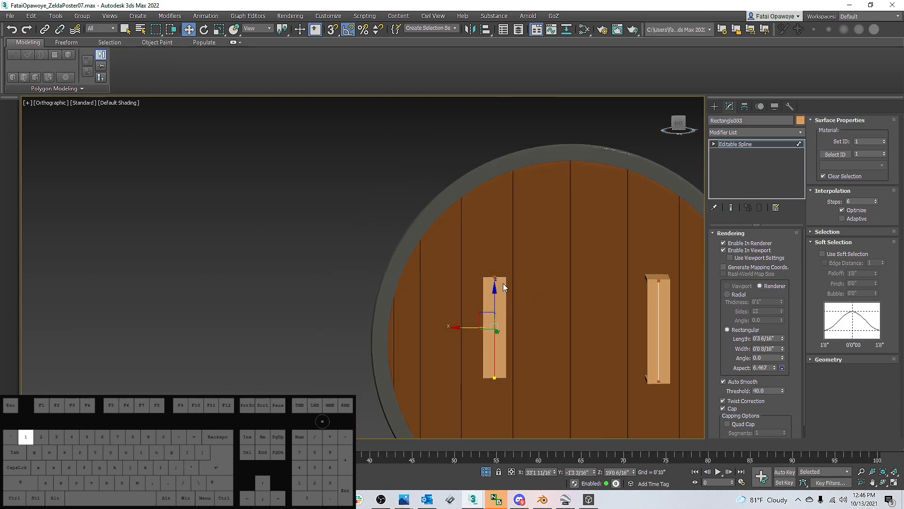
{"action": "left_click_drag", "start_coordinate": [497, 259], "coordinate": [496, 235]}
{"action": "left_click", "coordinate": [495, 378]}
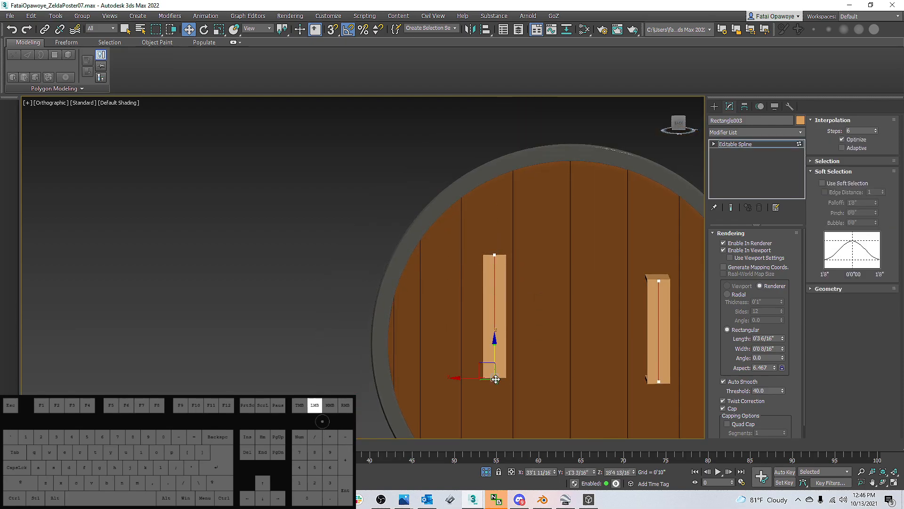
{"action": "left_click", "coordinate": [497, 348]}
Convert all vertices of the handle and strip spline to the Corner type
{"action": "key", "text": "ctrl+a"}
{"action": "right_click", "coordinate": [544, 375]}
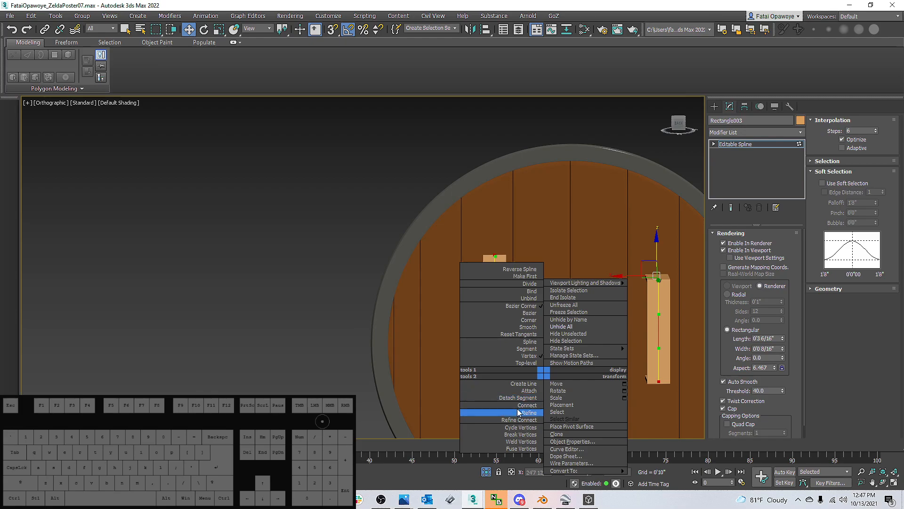
{"action": "left_click", "coordinate": [536, 319]}
Fillet the two outer corners of the three-sided handle and inspect the rounding with edged faces displayed
{"action": "middle_click_drag", "start_coordinate": [613, 365], "coordinate": [521, 355], "text": "alt"}
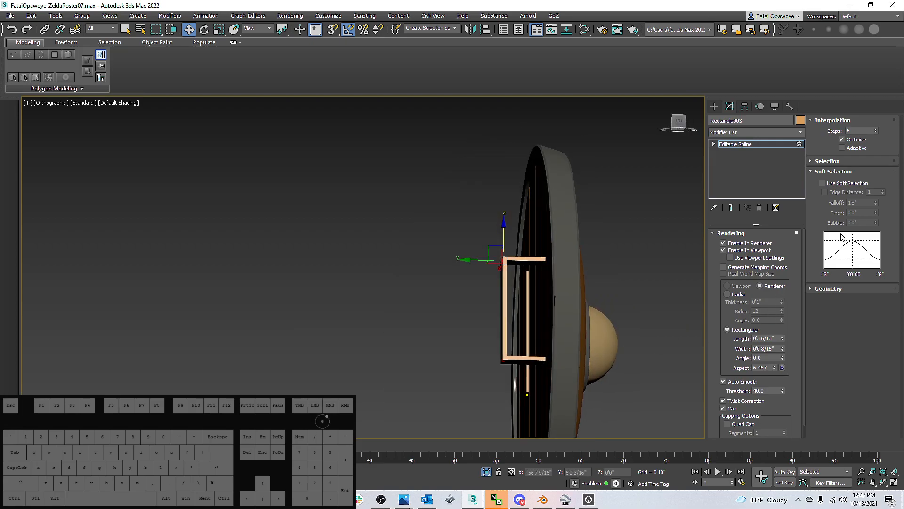
{"action": "left_click", "coordinate": [819, 289]}
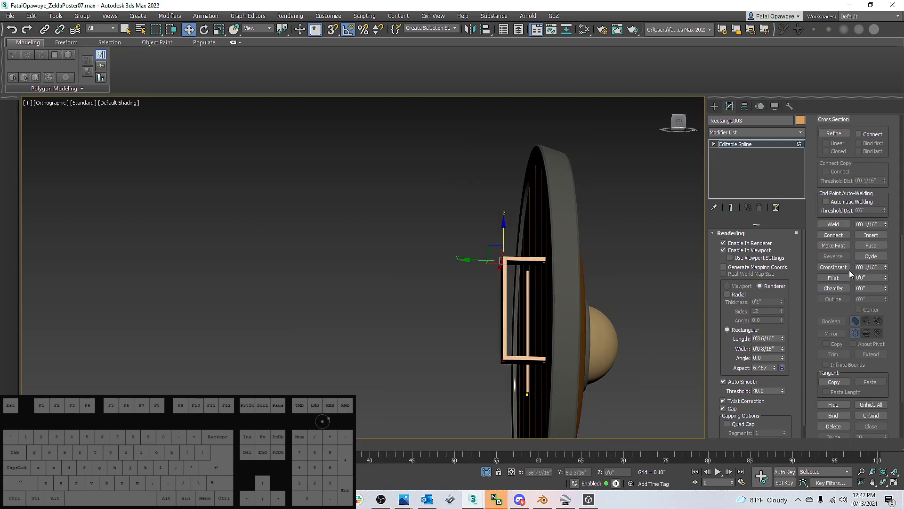
{"action": "mouse_move", "coordinate": [885, 280]}
{"action": "left_mouse_down"}
{"action": "mouse_move", "coordinate": [885, 266]}
{"action": "mouse_move", "coordinate": [887, 279]}
{"action": "left_mouse_up"}
{"action": "mouse_move", "coordinate": [621, 270]}
{"action": "middle_mouse_down", "text": "alt"}
{"action": "mouse_move", "coordinate": [529, 291]}
{"action": "mouse_move", "coordinate": [553, 286]}
{"action": "mouse_move", "coordinate": [579, 299]}
{"action": "mouse_move", "coordinate": [487, 231]}
{"action": "mouse_move", "coordinate": [592, 238]}
{"action": "middle_mouse_up", "text": "alt"}
{"action": "key", "text": "F4"}
{"action": "scroll", "coordinate": [523, 278], "scroll_direction": "up", "scroll_amount": 10}
{"action": "scroll", "coordinate": [488, 230], "scroll_direction": "down", "scroll_amount": 10}
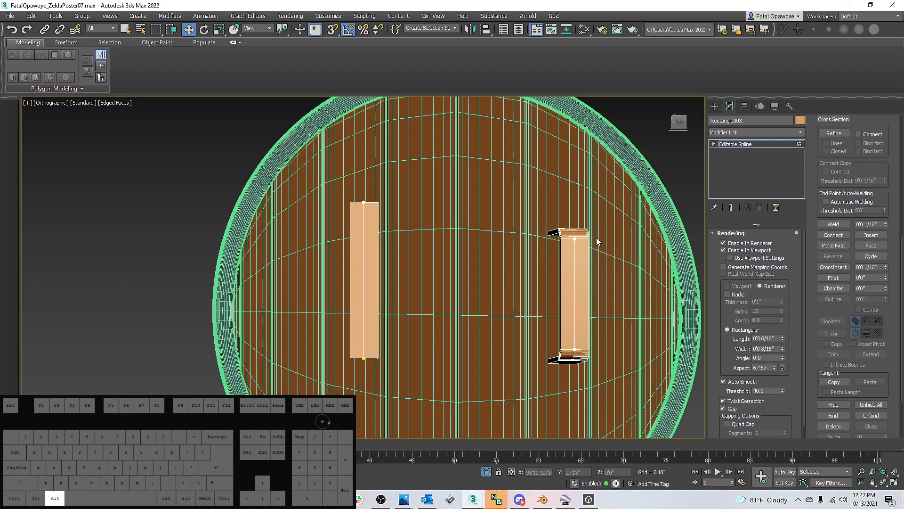
Reduce the rendered rectangular profile to a length of 0'3 3/16" and a width of 0'0 6/16"
{"action": "left_click", "coordinate": [784, 350]}
{"action": "left_click", "coordinate": [784, 350]}
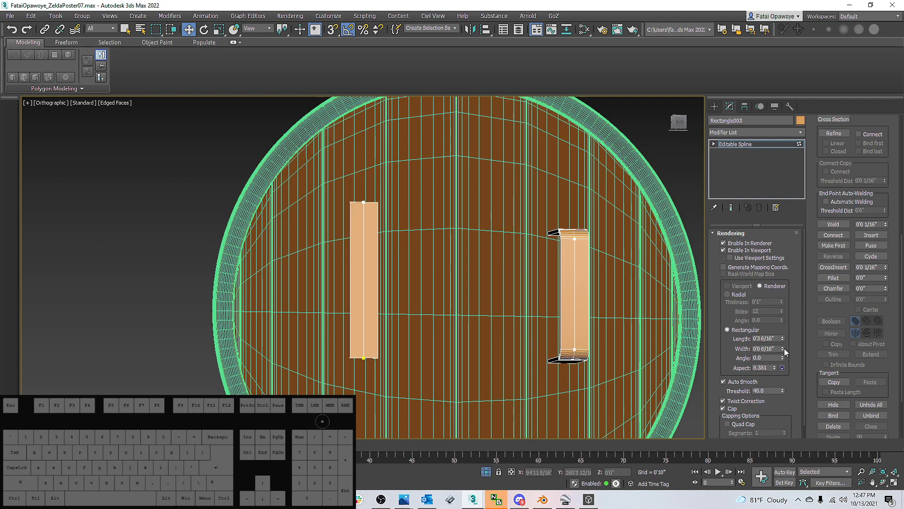
{"action": "left_click", "coordinate": [783, 340]}
{"action": "left_click", "coordinate": [782, 340]}
{"action": "left_click", "coordinate": [782, 341]}
{"action": "middle_click_drag", "start_coordinate": [421, 309], "coordinate": [494, 304]}
{"action": "middle_click_drag", "start_coordinate": [487, 258], "coordinate": [489, 307]}
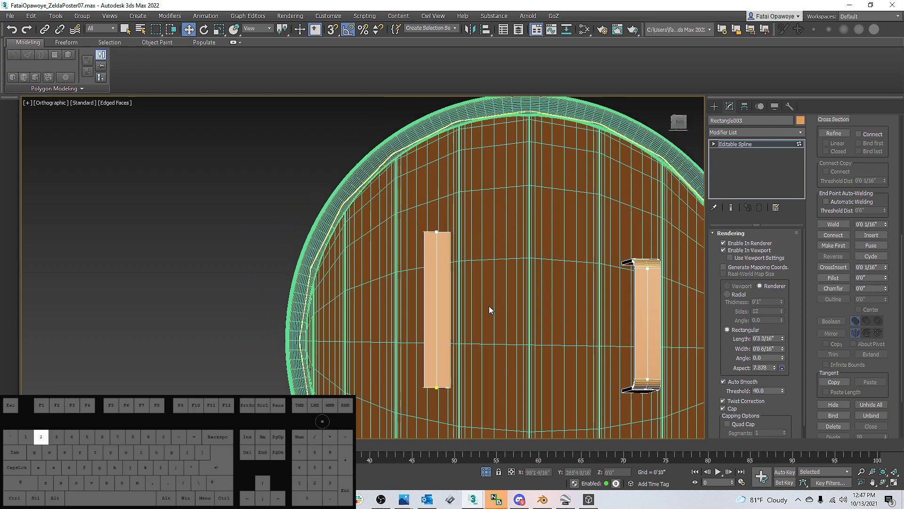
Check the strap in the shield reference image, and copy the flat strip's segment slightly outward to about Y -1'2 11/16"
{"action": "left_click", "coordinate": [427, 302]}
{"action": "middle_click_drag", "start_coordinate": [426, 302], "coordinate": [445, 310], "text": "alt"}
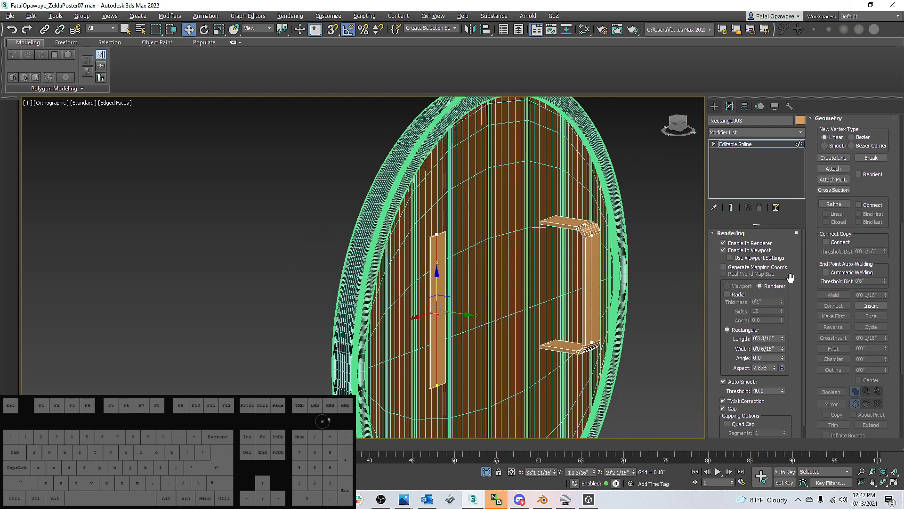
{"action": "left_click_drag", "start_coordinate": [903, 141], "coordinate": [503, 47]}
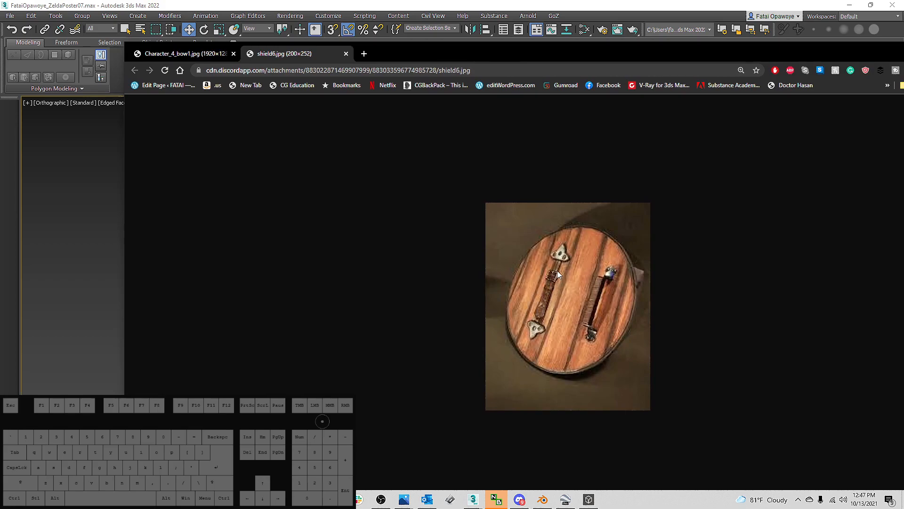
{"action": "left_click_drag", "start_coordinate": [660, 49], "coordinate": [903, 236]}
{"action": "middle_click_drag", "start_coordinate": [603, 218], "coordinate": [442, 264], "text": "alt"}
{"action": "scroll", "coordinate": [422, 315], "scroll_direction": "up", "scroll_amount": 4}
{"action": "scroll", "coordinate": [442, 264], "scroll_direction": "down", "scroll_amount": 2}
{"action": "left_click_drag", "start_coordinate": [450, 262], "coordinate": [457, 266], "text": "shift"}
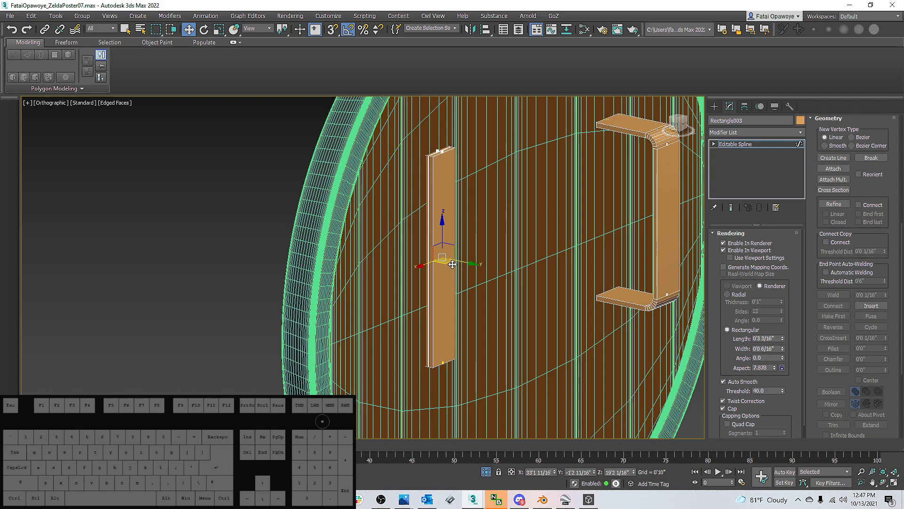
Shorten the front copy of the strip by lowering its top vertex to about Z 19'8 15/16"
{"action": "scroll", "coordinate": [452, 264], "scroll_direction": "up", "scroll_amount": 4}
{"action": "scroll", "coordinate": [439, 285], "scroll_direction": "down", "scroll_amount": 5}
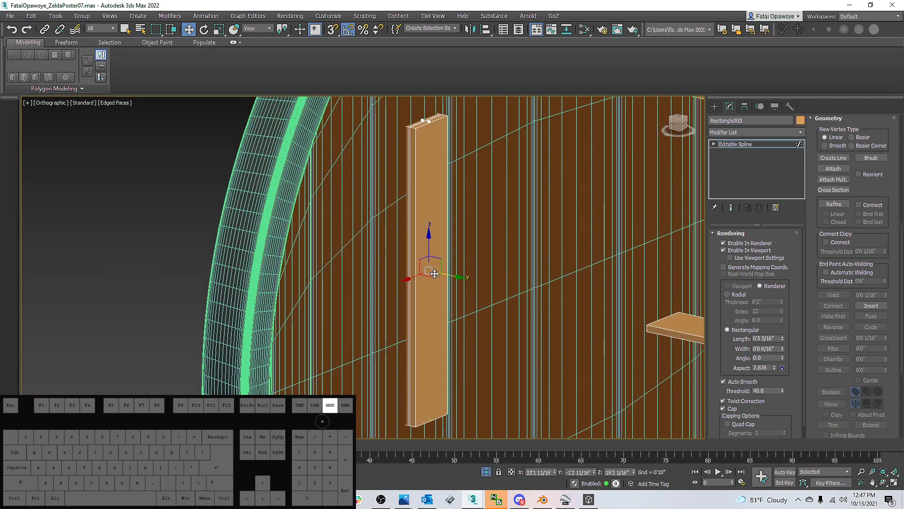
{"action": "key", "text": "1"}
{"action": "left_click", "coordinate": [429, 156]}
{"action": "left_click_drag", "start_coordinate": [432, 141], "coordinate": [432, 169]}
Refine the front strip in wireframe display by inserting four vertices along its length
{"action": "mouse_move", "coordinate": [436, 241]}
{"action": "middle_mouse_down"}
{"action": "mouse_move", "coordinate": [442, 237]}
{"action": "mouse_move", "coordinate": [424, 240]}
{"action": "mouse_move", "coordinate": [456, 239]}
{"action": "mouse_move", "coordinate": [500, 258]}
{"action": "mouse_move", "coordinate": [584, 245]}
{"action": "middle_mouse_up"}
{"action": "key", "text": "2"}
{"action": "scroll", "coordinate": [435, 230], "scroll_direction": "up", "scroll_amount": 2}
{"action": "key", "text": "F4"}
{"action": "key", "text": "F3"}
{"action": "key", "text": "F3"}
{"action": "key", "text": "F3"}
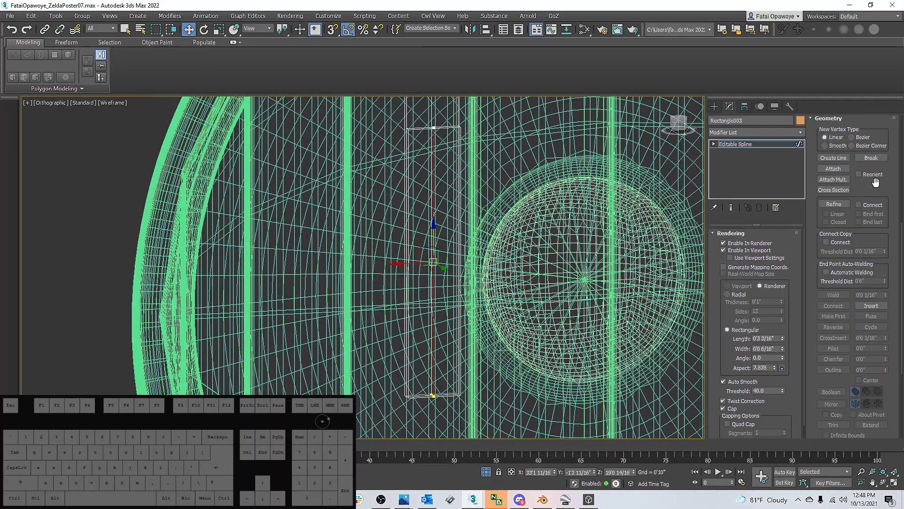
{"action": "left_click", "coordinate": [834, 204]}
{"action": "middle_click_drag", "start_coordinate": [420, 208], "coordinate": [428, 375], "text": "alt"}
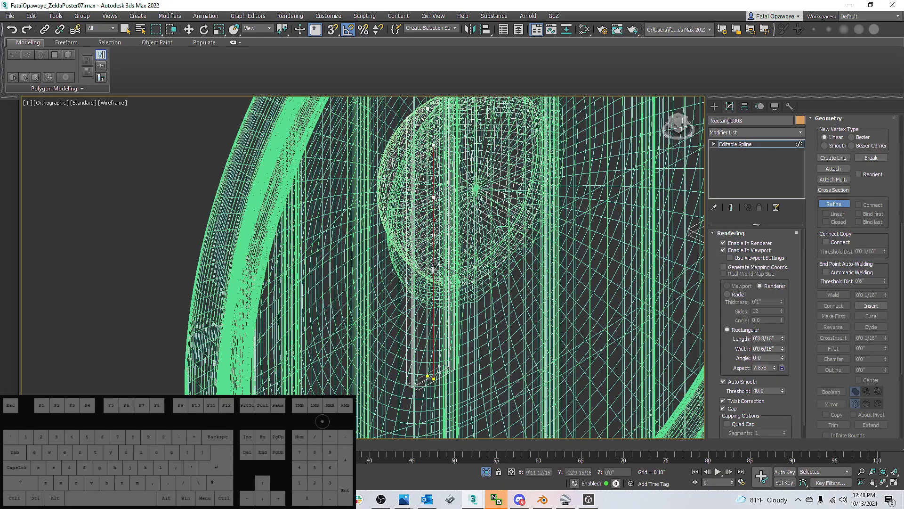
{"action": "middle_click_drag", "start_coordinate": [438, 289], "coordinate": [440, 304], "text": "alt"}
{"action": "middle_click_drag", "start_coordinate": [446, 259], "coordinate": [443, 263]}
Bow the front strip away from the planks by moving its four inner vertices outward, with shaded edged faces displayed
{"action": "key", "text": "1"}
{"action": "key", "text": "F3"}
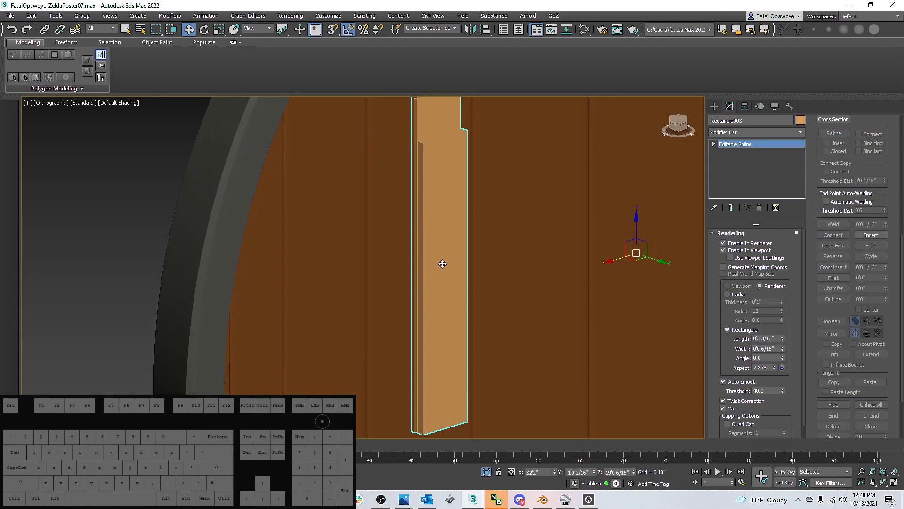
{"action": "key", "text": "F4"}
{"action": "key", "text": "1"}
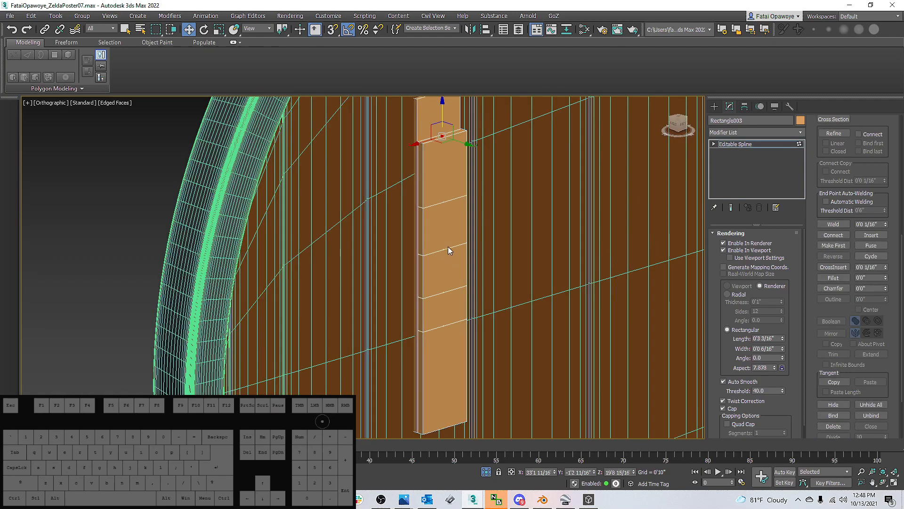
{"action": "left_click", "coordinate": [442, 249]}
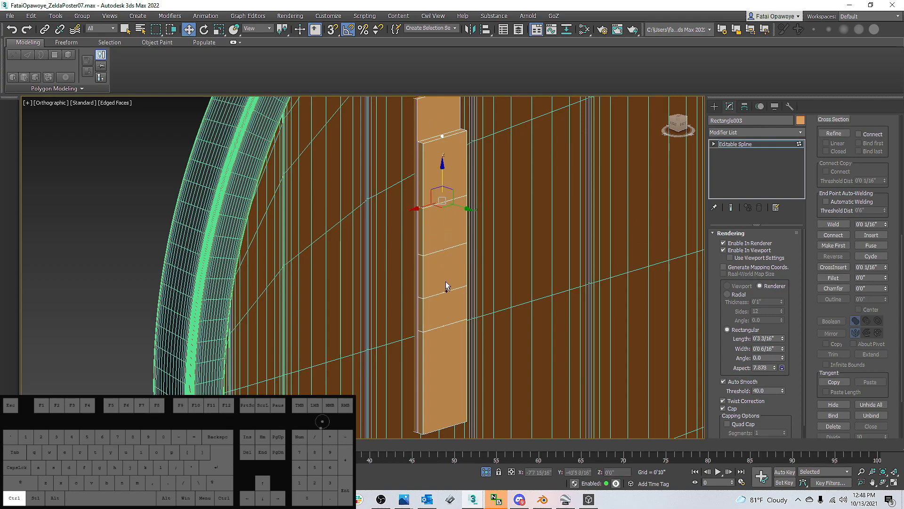
{"action": "middle_click_drag", "start_coordinate": [445, 326], "coordinate": [462, 329], "text": "alt"}
{"action": "left_click_drag", "start_coordinate": [462, 330], "coordinate": [474, 336]}
{"action": "middle_click_drag", "start_coordinate": [462, 298], "coordinate": [478, 266], "text": "alt"}
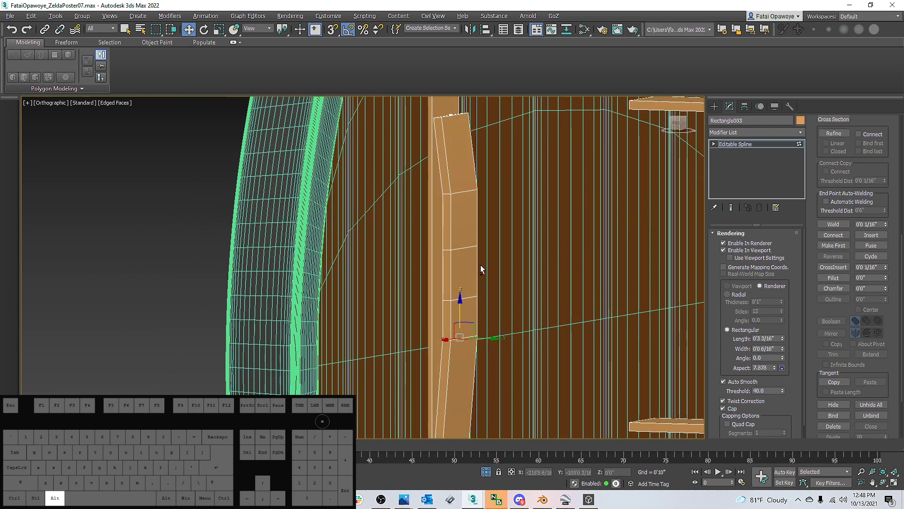
Fine-tune the front strip's bow by nudging its top end vertex and the inner vertex just below it
{"action": "left_click", "coordinate": [483, 338], "text": "alt"}
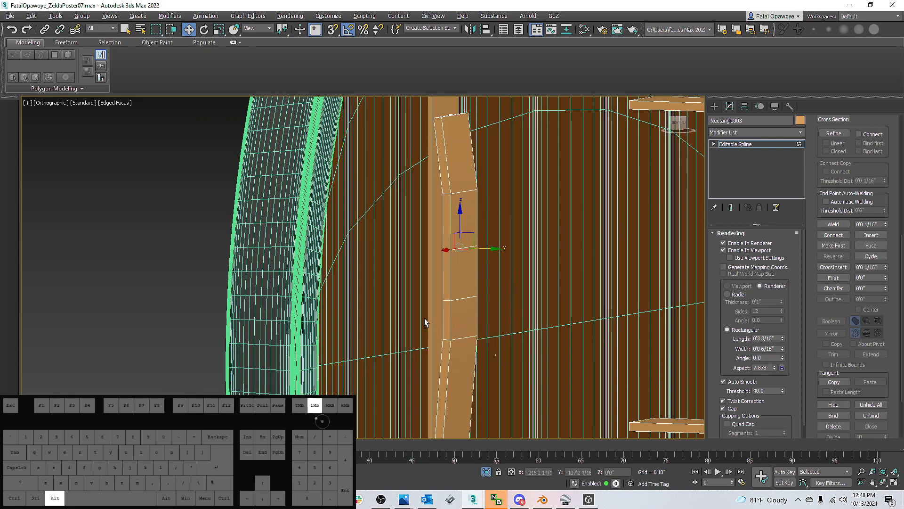
{"action": "middle_click_drag", "start_coordinate": [483, 327], "coordinate": [490, 202], "text": "alt"}
{"action": "left_click", "coordinate": [446, 350]}
{"action": "left_click", "coordinate": [475, 156]}
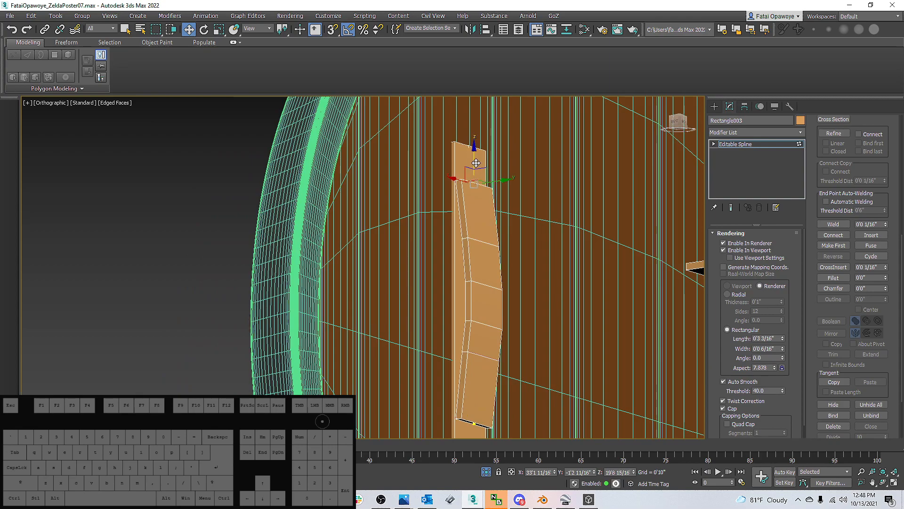
{"action": "left_click_drag", "start_coordinate": [474, 156], "coordinate": [475, 160]}
{"action": "middle_click_drag", "start_coordinate": [477, 241], "coordinate": [496, 248], "text": "alt"}
{"action": "left_click", "coordinate": [493, 242]}
{"action": "left_click_drag", "start_coordinate": [493, 242], "coordinate": [490, 239]}
Undo the last nudge of the front strip's inner vertex and convert the strip's inner vertices to Smooth
{"action": "middle_click_drag", "start_coordinate": [491, 305], "coordinate": [506, 288], "text": "alt"}
{"action": "left_click", "coordinate": [485, 285]}
{"action": "left_click_drag", "start_coordinate": [500, 286], "coordinate": [502, 287]}
{"action": "key", "text": "ctrl+z"}
{"action": "middle_click_drag", "start_coordinate": [492, 305], "coordinate": [520, 281], "text": "alt"}
{"action": "right_click", "coordinate": [519, 280]}
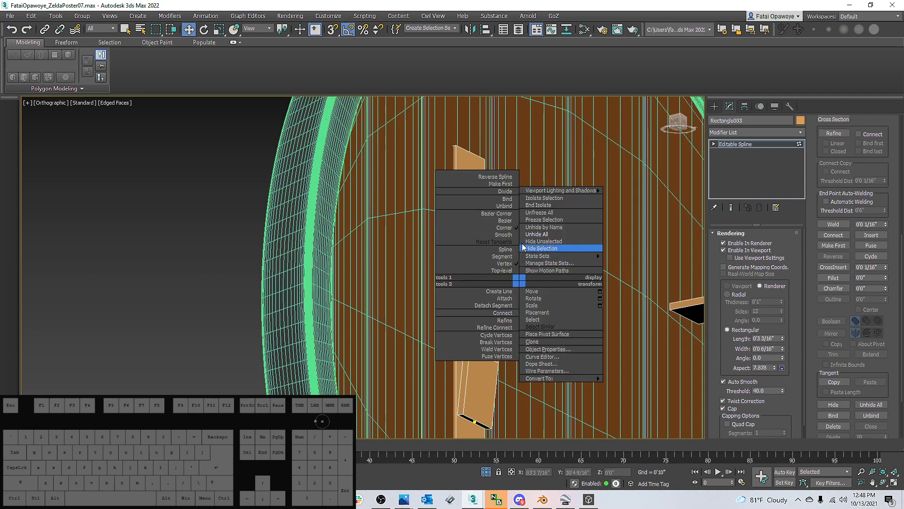
{"action": "left_click", "coordinate": [506, 236]}
Examine how the smoothed front strip sits over the flat back strip, and leave vertex editing
{"action": "middle_click_drag", "start_coordinate": [509, 236], "coordinate": [393, 296], "text": "alt"}
{"action": "left_click", "coordinate": [474, 324]}
{"action": "middle_click_drag", "start_coordinate": [474, 324], "coordinate": [491, 276], "text": "alt"}
{"action": "middle_click_drag", "start_coordinate": [491, 276], "coordinate": [469, 194]}
{"action": "scroll", "coordinate": [468, 194], "scroll_direction": "up", "scroll_amount": 2}
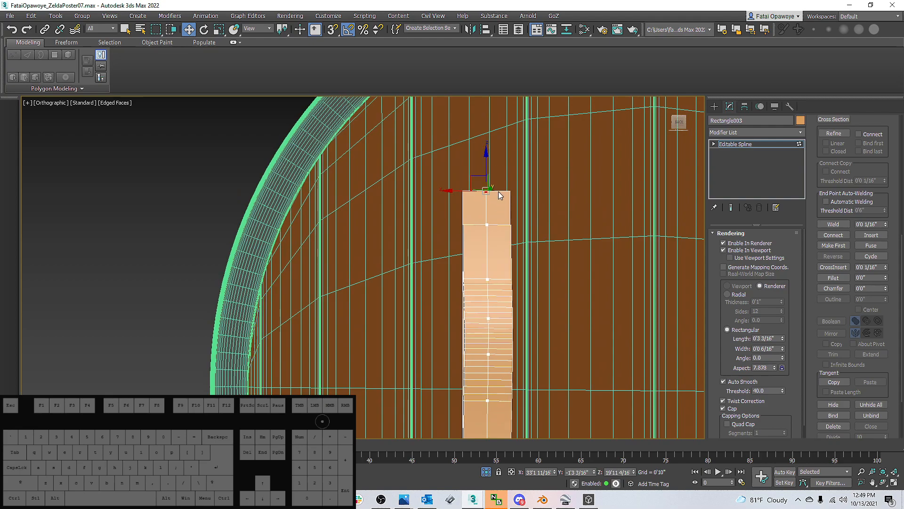
{"action": "scroll", "coordinate": [497, 188], "scroll_direction": "down", "scroll_amount": 2}
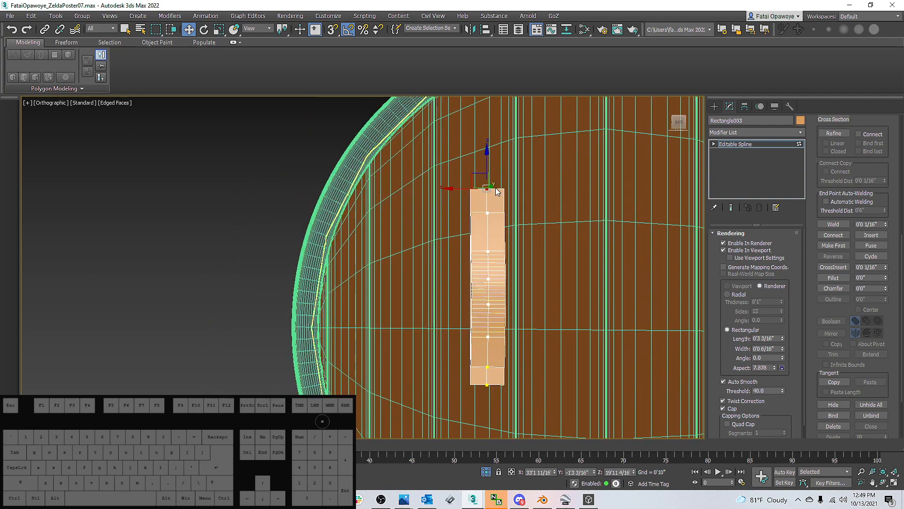
{"action": "scroll", "coordinate": [496, 189], "scroll_direction": "down", "scroll_amount": 3}
{"action": "middle_click_drag", "start_coordinate": [496, 188], "coordinate": [615, 172], "text": "alt"}
{"action": "left_click", "coordinate": [715, 108]}
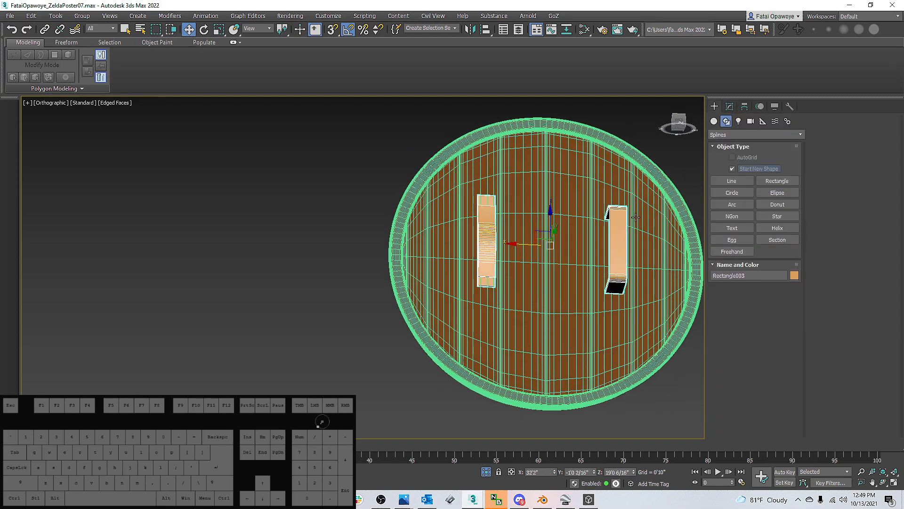
Copy the grip's long segment to stand above its upper end, and shorten the copy into a tab by lowering its top vertex
{"action": "middle_click_drag", "start_coordinate": [621, 231], "coordinate": [592, 242]}
{"action": "left_click_drag", "start_coordinate": [592, 242], "coordinate": [593, 241], "text": "shift"}
{"action": "middle_click_drag", "start_coordinate": [593, 241], "coordinate": [588, 207], "text": "alt"}
{"action": "left_click_drag", "start_coordinate": [588, 221], "coordinate": [583, 129]}
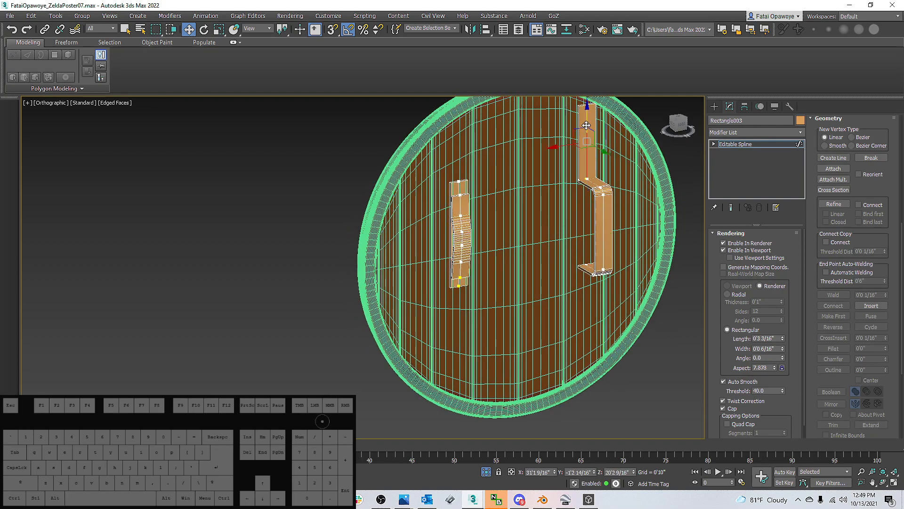
{"action": "middle_click_drag", "start_coordinate": [587, 125], "coordinate": [589, 159]}
{"action": "key", "text": "1"}
{"action": "mouse_move", "coordinate": [605, 149]}
{"action": "left_mouse_down"}
{"action": "mouse_move", "coordinate": [572, 134]}
{"action": "mouse_move", "coordinate": [595, 140]}
{"action": "left_mouse_up"}
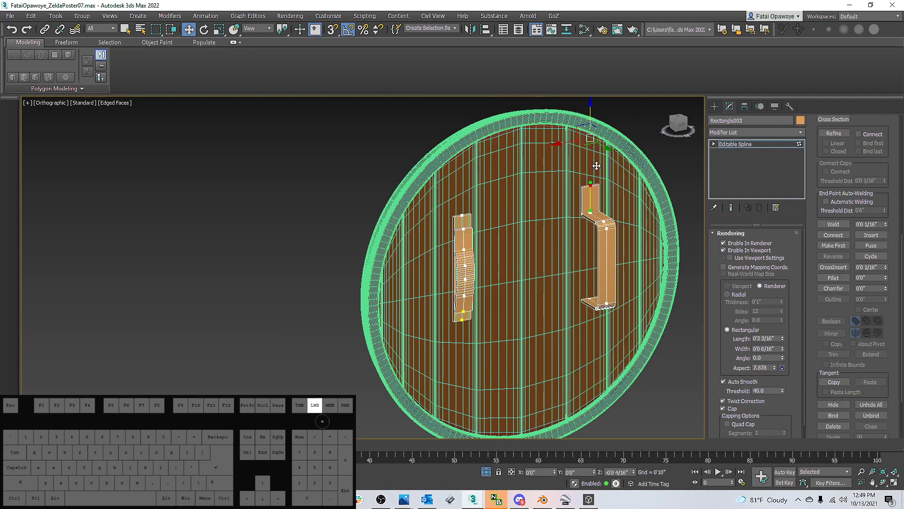
{"action": "left_click_drag", "start_coordinate": [596, 171], "coordinate": [596, 175]}
Add a matching short vertical tab below the grip's lower end
{"action": "left_click_drag", "start_coordinate": [598, 218], "coordinate": [586, 288], "text": "ctrl"}
{"action": "left_click", "coordinate": [592, 198]}
{"action": "scroll", "coordinate": [584, 290], "scroll_direction": "up", "scroll_amount": 1}
{"action": "mouse_move", "coordinate": [584, 289]}
{"action": "middle_mouse_down"}
{"action": "mouse_move", "coordinate": [561, 271]}
{"action": "mouse_move", "coordinate": [555, 276]}
{"action": "mouse_move", "coordinate": [599, 293]}
{"action": "mouse_move", "coordinate": [580, 275]}
{"action": "mouse_move", "coordinate": [571, 290]}
{"action": "middle_mouse_up"}
{"action": "scroll", "coordinate": [556, 276], "scroll_direction": "up", "scroll_amount": 5}
{"action": "key", "text": "1"}
{"action": "scroll", "coordinate": [580, 274], "scroll_direction": "down", "scroll_amount": 5}
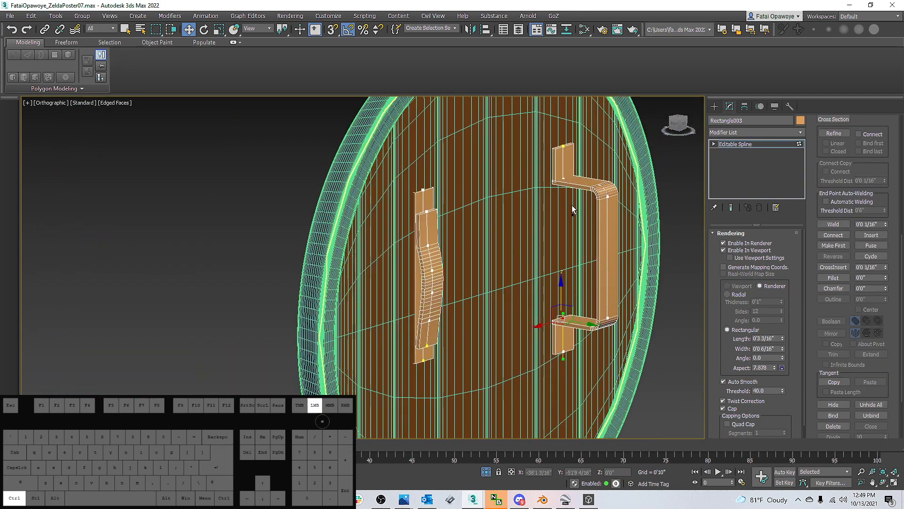
Weld the upper and lower tabs to the grip's ends with a weld threshold of 5'6 1/16"
{"action": "left_click", "coordinate": [556, 177], "text": "ctrl"}
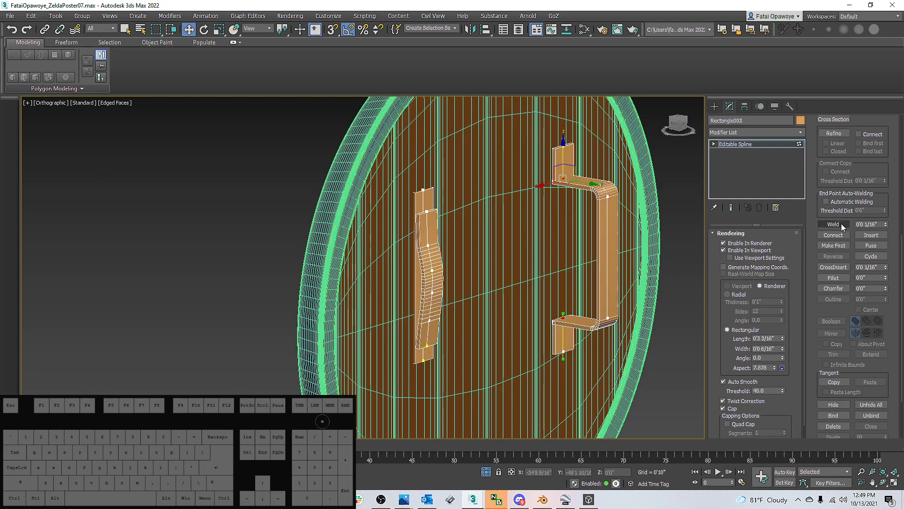
{"action": "left_click", "coordinate": [829, 224]}
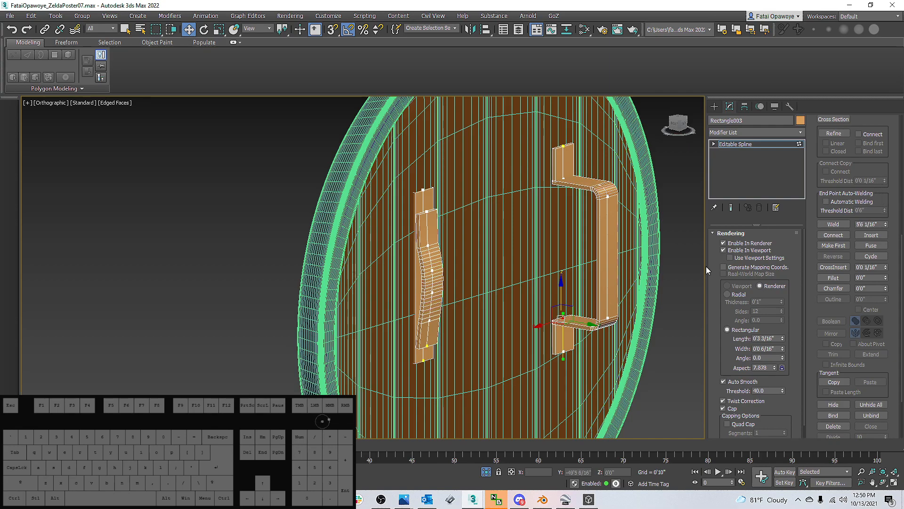
{"action": "left_click", "coordinate": [827, 226]}
{"action": "left_click_drag", "start_coordinate": [568, 187], "coordinate": [569, 189]}
{"action": "left_click", "coordinate": [833, 224]}
{"action": "middle_click_drag", "start_coordinate": [575, 200], "coordinate": [568, 299], "text": "alt"}
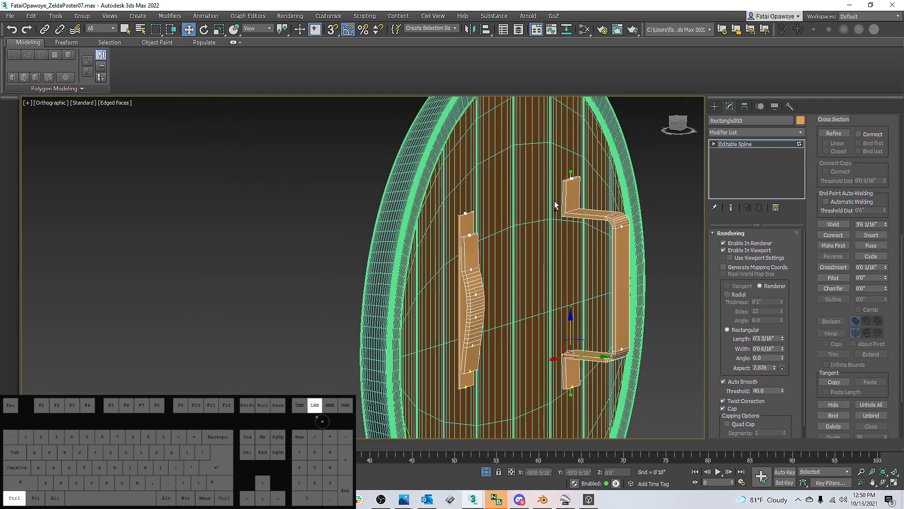
Convert the grip's tab joint vertices and tab end vertices to Corner
{"action": "middle_click_drag", "start_coordinate": [582, 236], "coordinate": [540, 251]}
{"action": "right_click", "coordinate": [571, 202]}
{"action": "left_click", "coordinate": [559, 148]}
{"action": "left_click_drag", "start_coordinate": [561, 162], "coordinate": [535, 141]}
{"action": "middle_click_drag", "start_coordinate": [548, 314], "coordinate": [535, 276]}
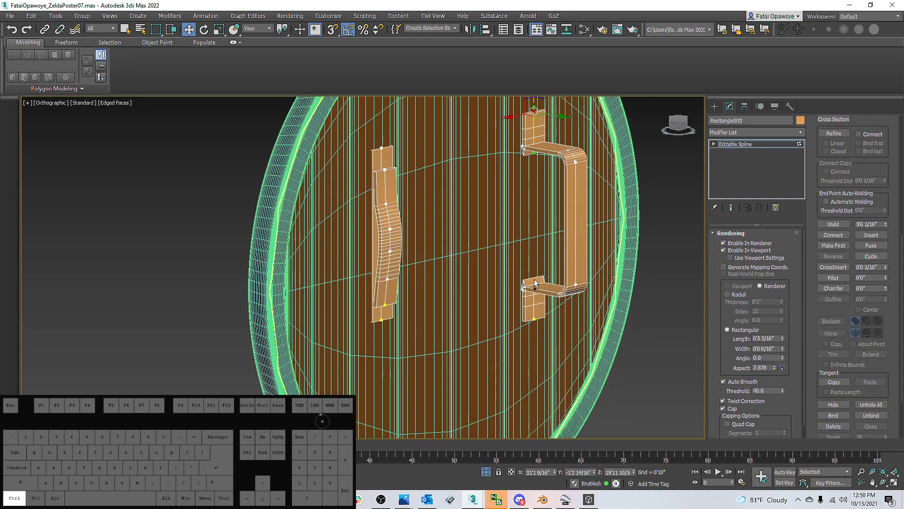
{"action": "left_click_drag", "start_coordinate": [516, 315], "coordinate": [516, 316], "text": "ctrl"}
{"action": "right_click", "coordinate": [518, 312]}
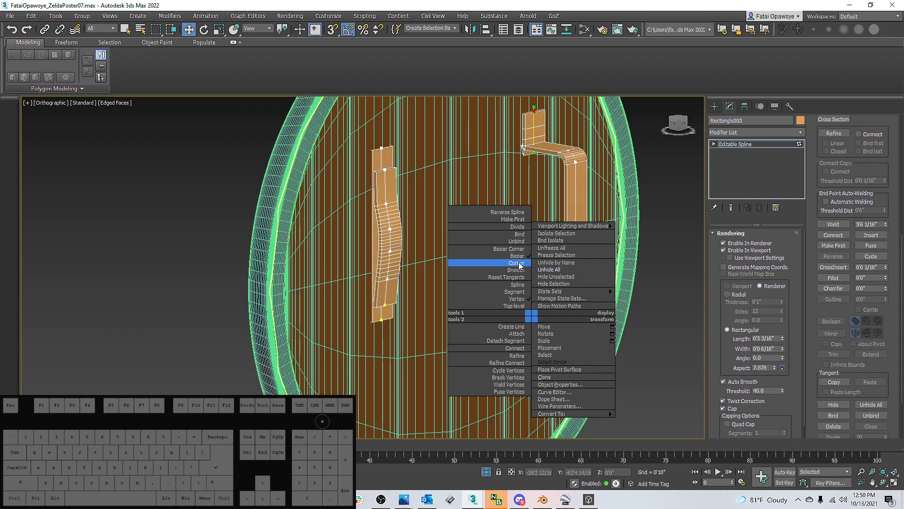
{"action": "left_click", "coordinate": [518, 264]}
Examine the grip's bends and tabs in perspective view, and compare them with the shield reference image
{"action": "middle_click_drag", "start_coordinate": [530, 252], "coordinate": [532, 271]}
{"action": "middle_click_drag", "start_coordinate": [544, 178], "coordinate": [600, 181], "text": "alt"}
{"action": "key", "text": "p"}
{"action": "scroll", "coordinate": [474, 209], "scroll_direction": "down", "scroll_amount": 5}
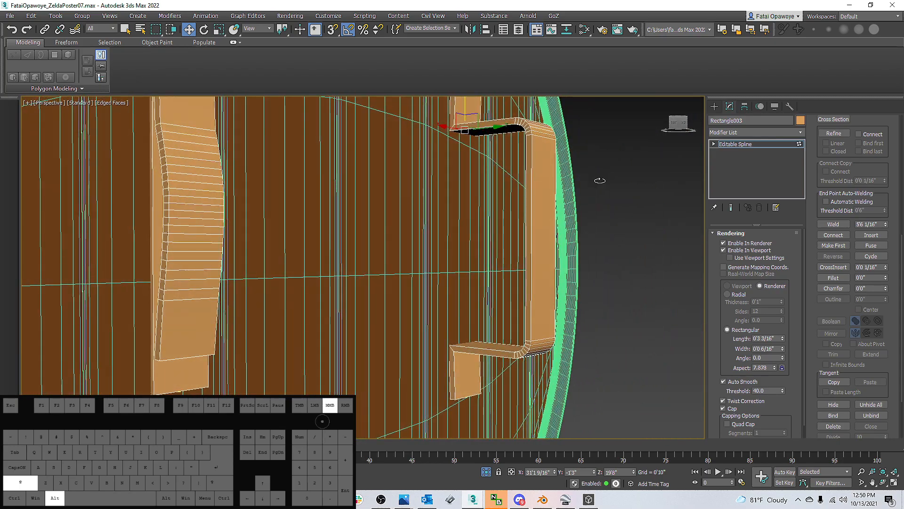
{"action": "scroll", "coordinate": [460, 137], "scroll_direction": "up", "scroll_amount": 3, "text": "alt"}
{"action": "scroll", "coordinate": [464, 143], "scroll_direction": "down", "scroll_amount": 1, "text": "alt"}
{"action": "middle_click_drag", "start_coordinate": [465, 143], "coordinate": [487, 153], "text": "alt"}
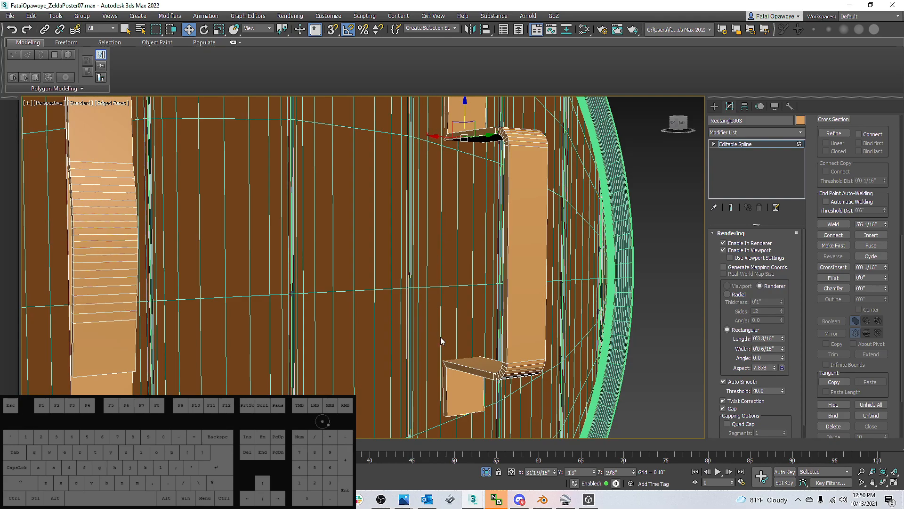
{"action": "middle_click_drag", "start_coordinate": [458, 286], "coordinate": [513, 238], "text": "alt"}
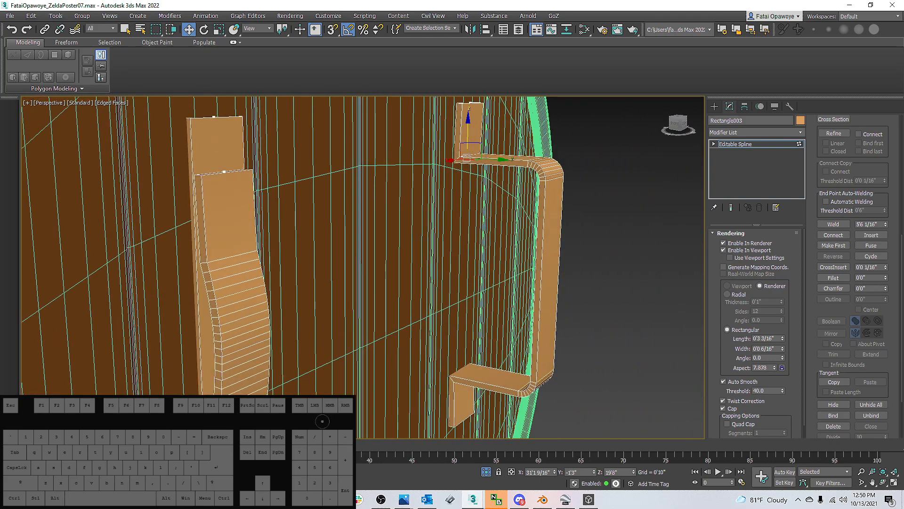
{"action": "key", "text": "alt+Tab"}
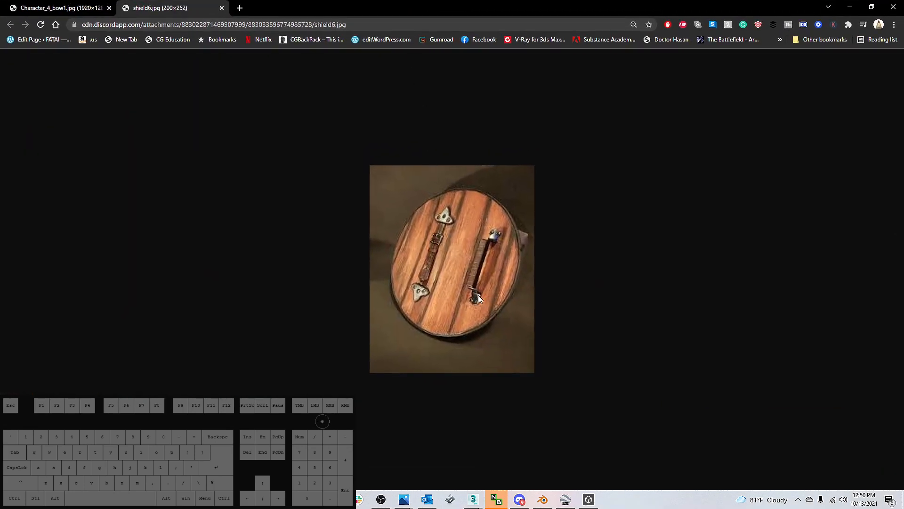
{"action": "left_click_drag", "start_coordinate": [515, 1], "coordinate": [903, 5]}
{"action": "middle_click_drag", "start_coordinate": [516, 238], "coordinate": [406, 233], "text": "alt"}
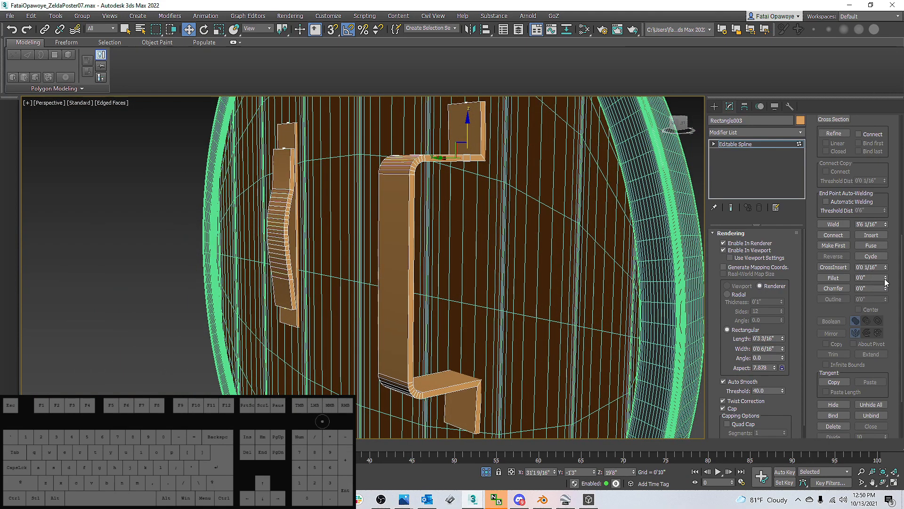
{"action": "mouse_move", "coordinate": [886, 277]}
{"action": "left_mouse_down"}
{"action": "mouse_move", "coordinate": [884, 269]}
{"action": "mouse_move", "coordinate": [884, 282]}
{"action": "left_mouse_up"}
{"action": "key", "text": "ctrl+z"}
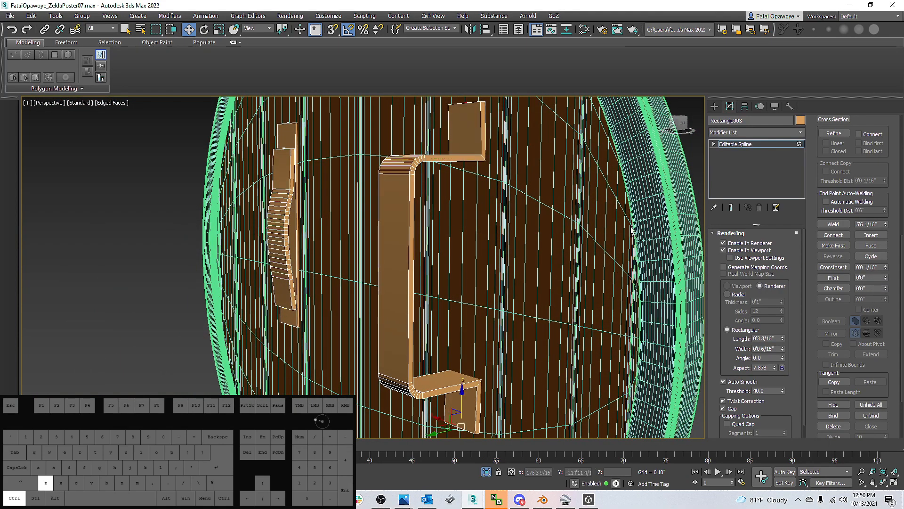
Fillet the two vertices where the tabs join the grip by about 0'1", selecting them in wireframe display
{"action": "key", "text": "F3"}
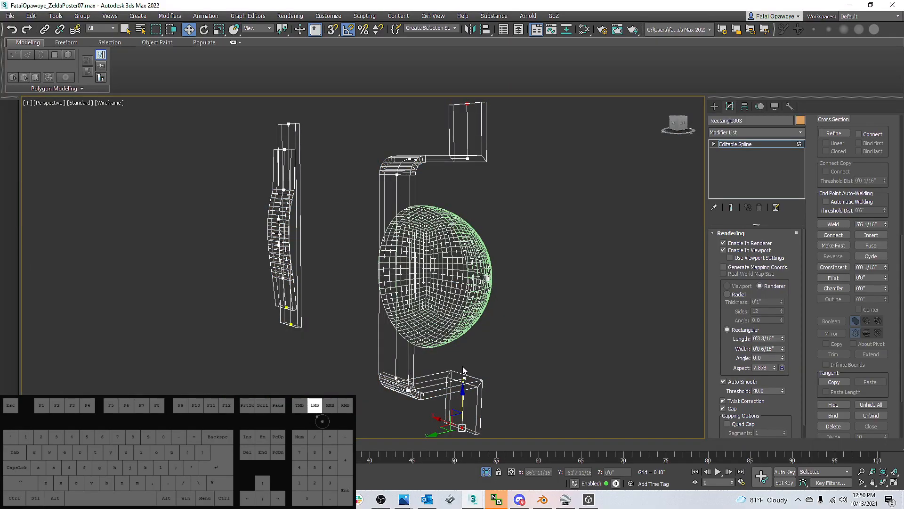
{"action": "left_click_drag", "start_coordinate": [471, 150], "coordinate": [471, 153], "text": "ctrl"}
{"action": "mouse_move", "coordinate": [471, 170]}
{"action": "middle_mouse_down", "text": "alt"}
{"action": "mouse_move", "coordinate": [444, 245]}
{"action": "mouse_move", "coordinate": [559, 231]}
{"action": "mouse_move", "coordinate": [562, 242]}
{"action": "middle_mouse_up", "text": "alt"}
{"action": "key", "text": "F3"}
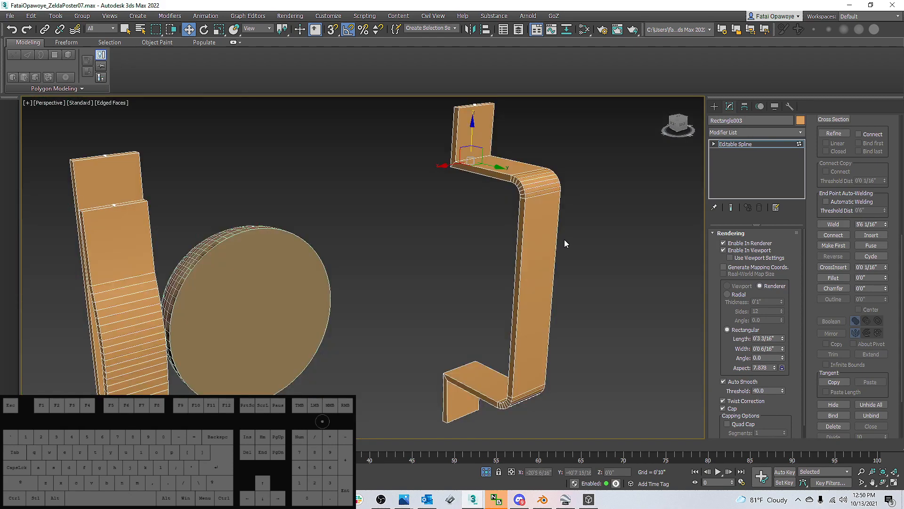
{"action": "middle_click_drag", "start_coordinate": [589, 272], "coordinate": [517, 273], "text": "alt"}
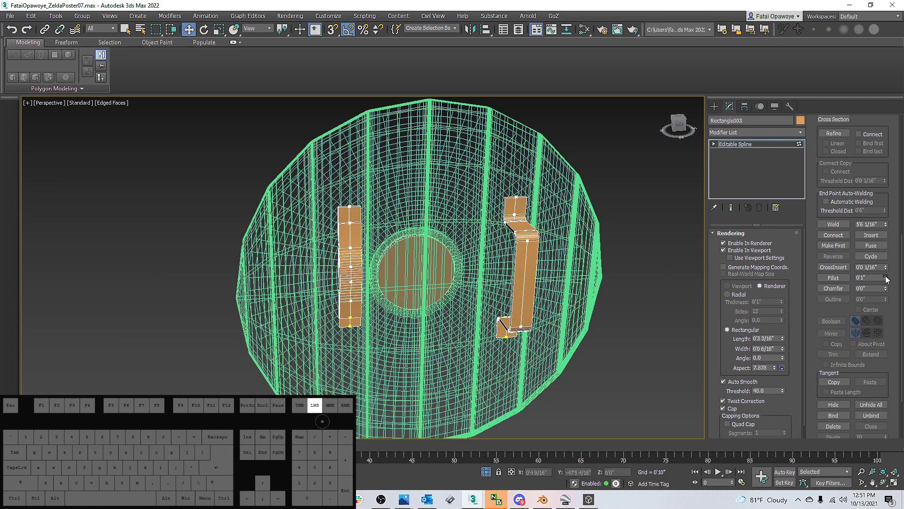
{"action": "middle_click_drag", "start_coordinate": [570, 241], "coordinate": [575, 234], "text": "alt"}
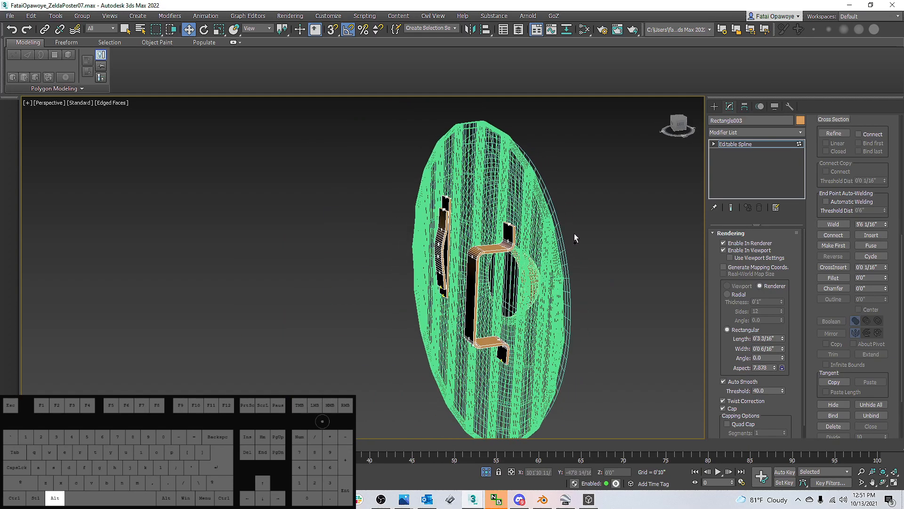
Examine the whole shield with its rim, grip and strap from several angles
{"action": "left_click", "coordinate": [716, 108]}
{"action": "scroll", "coordinate": [603, 224], "scroll_direction": "down", "scroll_amount": 5}
{"action": "key", "text": "ctrl+a"}
{"action": "middle_click_drag", "start_coordinate": [603, 225], "coordinate": [607, 242], "text": "alt"}
{"action": "key", "text": "z"}
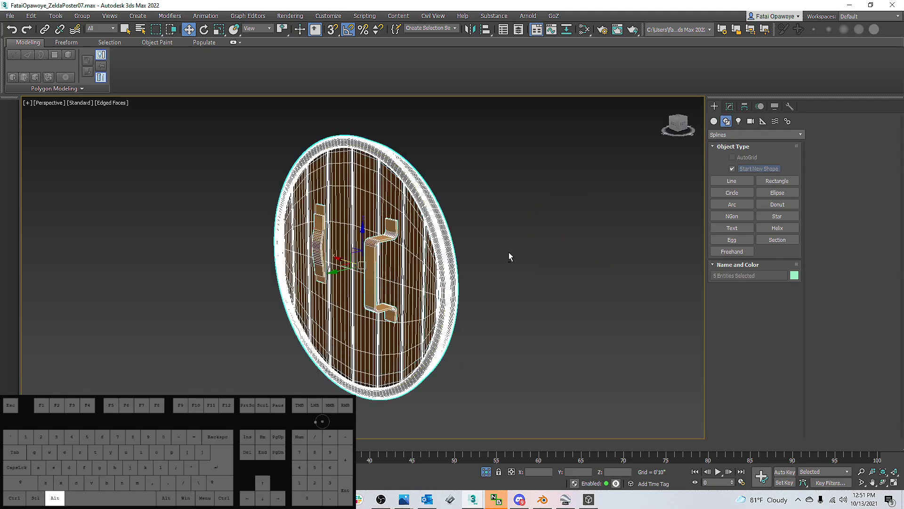
{"action": "middle_click_drag", "start_coordinate": [514, 252], "coordinate": [466, 255], "text": "alt"}
{"action": "scroll", "coordinate": [464, 254], "scroll_direction": "up", "scroll_amount": 5}
{"action": "middle_click_drag", "start_coordinate": [507, 224], "coordinate": [575, 210]}
{"action": "left_click", "coordinate": [575, 210]}
{"action": "scroll", "coordinate": [401, 247], "scroll_direction": "down", "scroll_amount": 3}
{"action": "middle_click_drag", "start_coordinate": [401, 247], "coordinate": [278, 230], "text": "alt"}
{"action": "scroll", "coordinate": [266, 196], "scroll_direction": "up", "scroll_amount": 4}
{"action": "middle_click_drag", "start_coordinate": [267, 195], "coordinate": [433, 192]}
{"action": "scroll", "coordinate": [274, 198], "scroll_direction": "down", "scroll_amount": 3}
Slim the rectangular cross-section of the grip and strap spline to Length 0'2 5/16" and Width 0'0 4/16"
{"action": "left_click", "coordinate": [437, 182]}
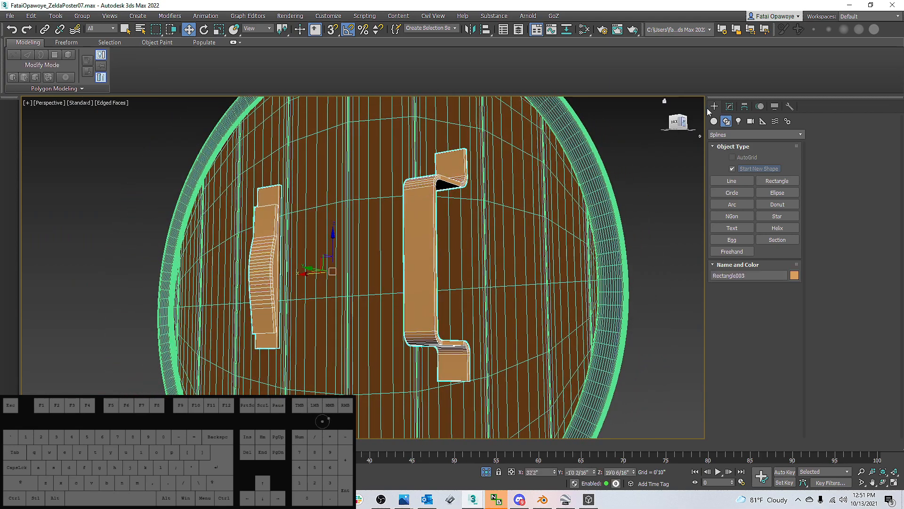
{"action": "left_click", "coordinate": [730, 106]}
{"action": "right_click", "coordinate": [759, 143]}
{"action": "left_click", "coordinate": [747, 239]}
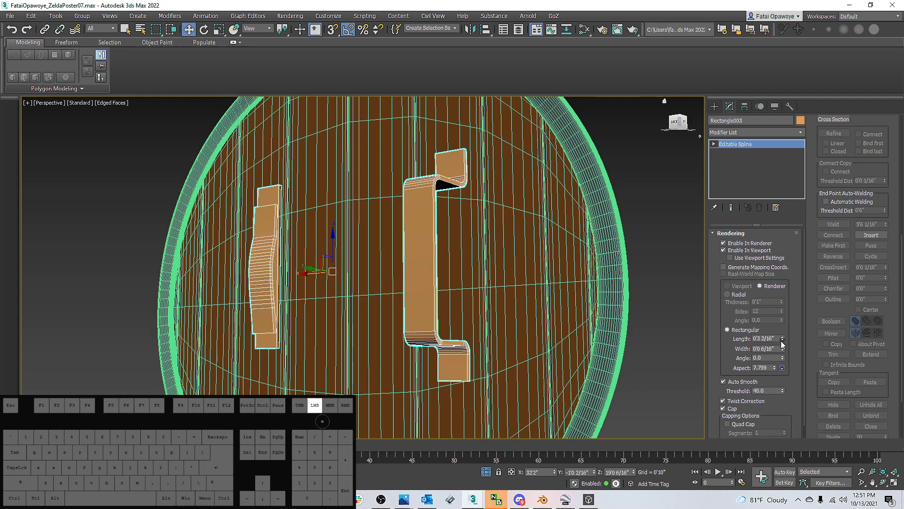
{"action": "mouse_move", "coordinate": [782, 340]}
{"action": "left_mouse_down"}
{"action": "mouse_move", "coordinate": [768, 348]}
{"action": "mouse_move", "coordinate": [782, 351]}
{"action": "left_mouse_up"}
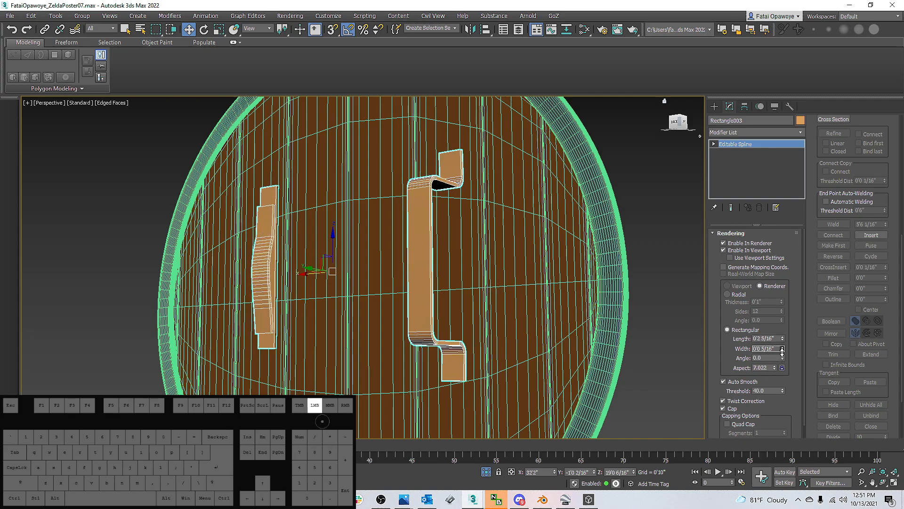
Lower the bowed strip's lowest inner vertex slightly to about Z 18'8 12/16"
{"action": "middle_click_drag", "start_coordinate": [322, 214], "coordinate": [335, 298], "text": "alt"}
{"action": "key", "text": "1"}
{"action": "scroll", "coordinate": [306, 283], "scroll_direction": "up", "scroll_amount": 3}
{"action": "left_click_drag", "start_coordinate": [313, 285], "coordinate": [319, 296]}
{"action": "middle_click_drag", "start_coordinate": [348, 283], "coordinate": [341, 219], "text": "alt"}
{"action": "mouse_move", "coordinate": [475, 187]}
{"action": "middle_mouse_down"}
{"action": "mouse_move", "coordinate": [491, 185]}
{"action": "mouse_move", "coordinate": [490, 196]}
{"action": "middle_mouse_up"}
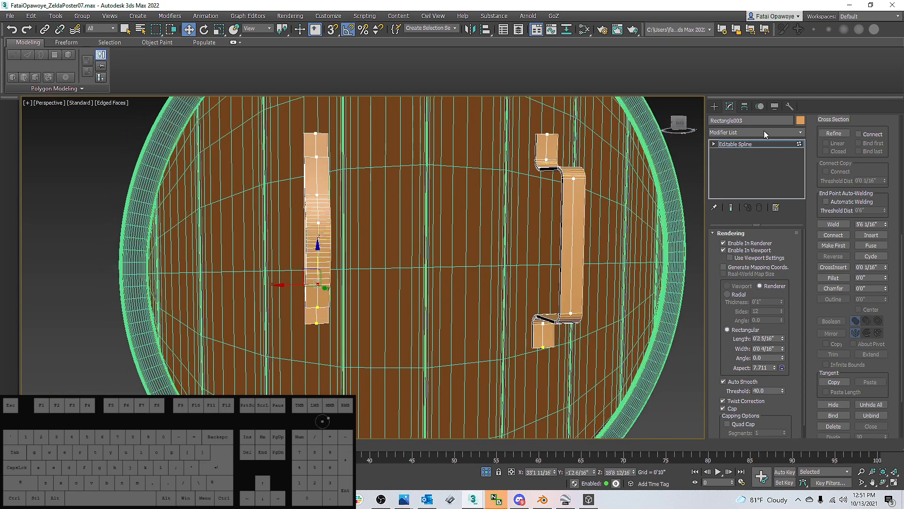
Leave vertex editing and add an Edit Poly modifier to the grip and strap spline
{"action": "left_click", "coordinate": [715, 107]}
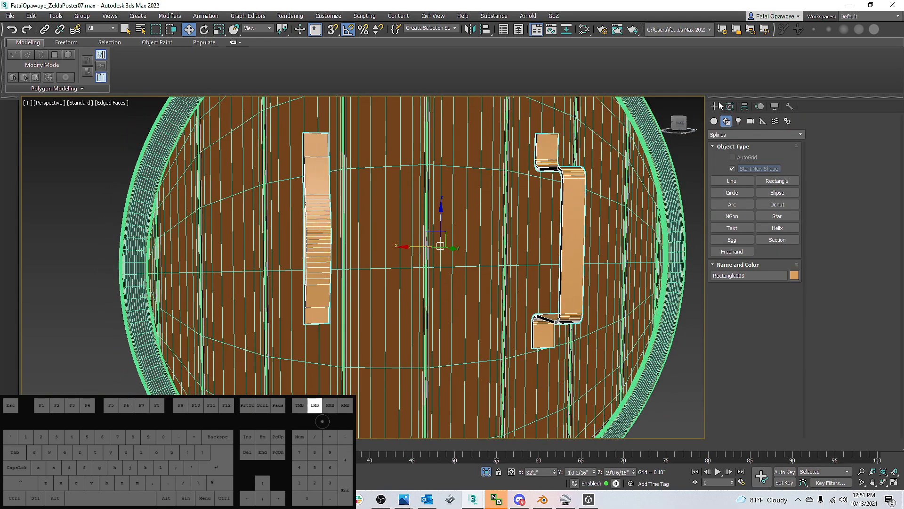
{"action": "left_click", "coordinate": [730, 107]}
{"action": "left_click", "coordinate": [744, 132]}
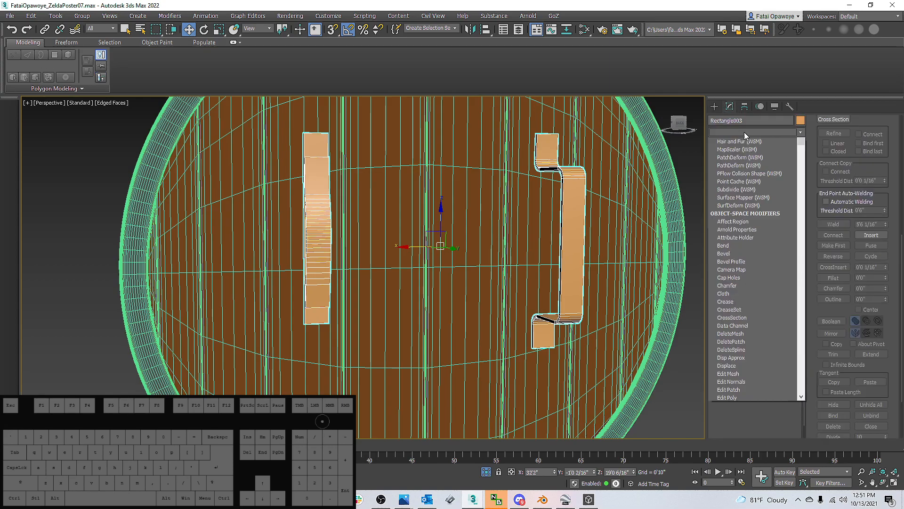
{"action": "key", "text": "e"}
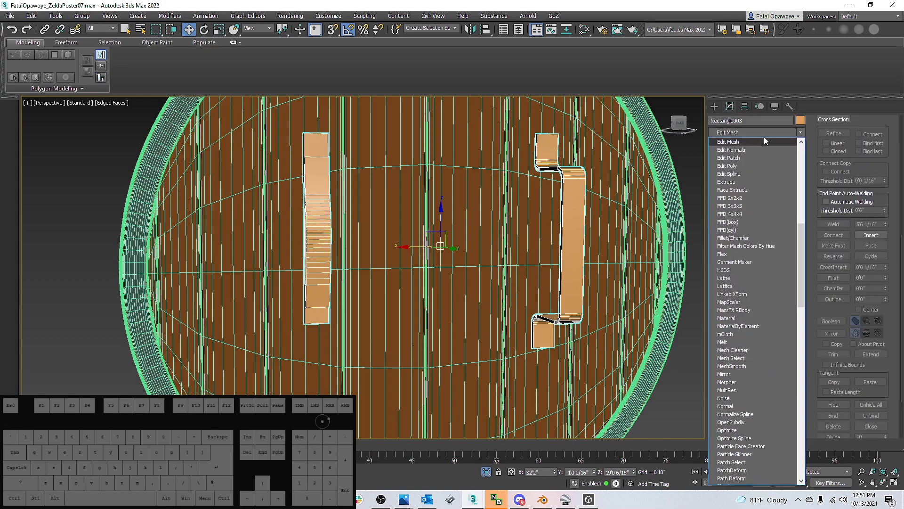
{"action": "left_click", "coordinate": [735, 167]}
{"action": "scroll", "coordinate": [509, 226], "scroll_direction": "down", "scroll_amount": 4}
{"action": "middle_click_drag", "start_coordinate": [568, 212], "coordinate": [549, 248]}
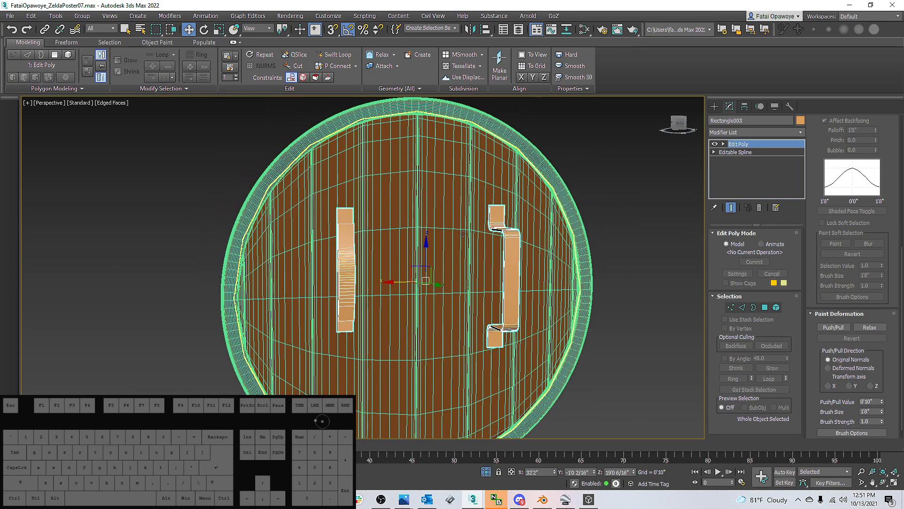
Clone the bowed strap's upper end face as an element a short distance above the strap
{"action": "middle_click_drag", "start_coordinate": [472, 234], "coordinate": [547, 227]}
{"action": "scroll", "coordinate": [406, 197], "scroll_direction": "up", "scroll_amount": 6}
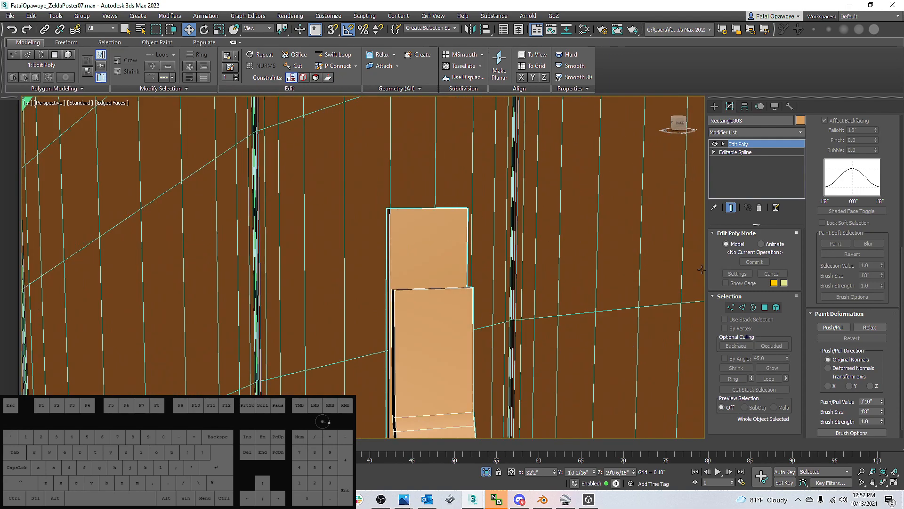
{"action": "left_click", "coordinate": [764, 307]}
{"action": "middle_click_drag", "start_coordinate": [454, 250], "coordinate": [436, 236], "text": "alt"}
{"action": "left_click", "coordinate": [436, 273]}
{"action": "left_click_drag", "start_coordinate": [445, 235], "coordinate": [445, 230], "text": "ctrl+shift"}
{"action": "left_click_drag", "start_coordinate": [449, 133], "coordinate": [452, 109], "text": "shift"}
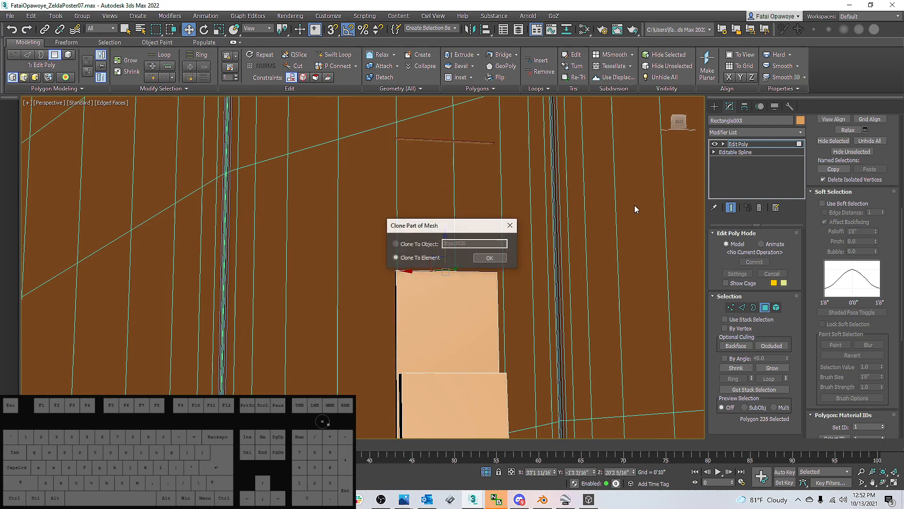
{"action": "left_click", "coordinate": [490, 258]}
Build the cloned face into a closed two-segment block by extending its border downward, capping the open side and extending its top
{"action": "left_click", "coordinate": [752, 308], "text": "ctrl"}
{"action": "middle_click_drag", "start_coordinate": [440, 137], "coordinate": [448, 117], "text": "alt"}
{"action": "left_click_drag", "start_coordinate": [448, 117], "coordinate": [447, 167], "text": "shift"}
{"action": "middle_click_drag", "start_coordinate": [447, 167], "coordinate": [490, 191], "text": "alt"}
{"action": "right_click", "coordinate": [476, 184]}
{"action": "left_click", "coordinate": [552, 154]}
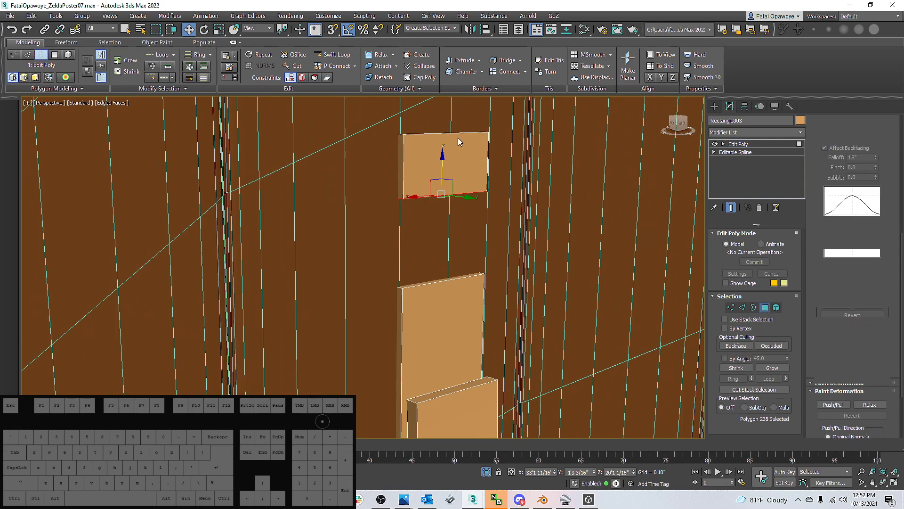
{"action": "left_click", "coordinate": [452, 133]}
{"action": "middle_click_drag", "start_coordinate": [453, 133], "coordinate": [560, 216], "text": "alt"}
Extrude the two side faces of the block's lower segment outward twice by 0'1 4/16" to form a crossbar
{"action": "left_click", "coordinate": [491, 211]}
{"action": "left_click", "coordinate": [433, 248], "text": "ctrl"}
{"action": "middle_click_drag", "start_coordinate": [429, 248], "coordinate": [403, 244], "text": "alt"}
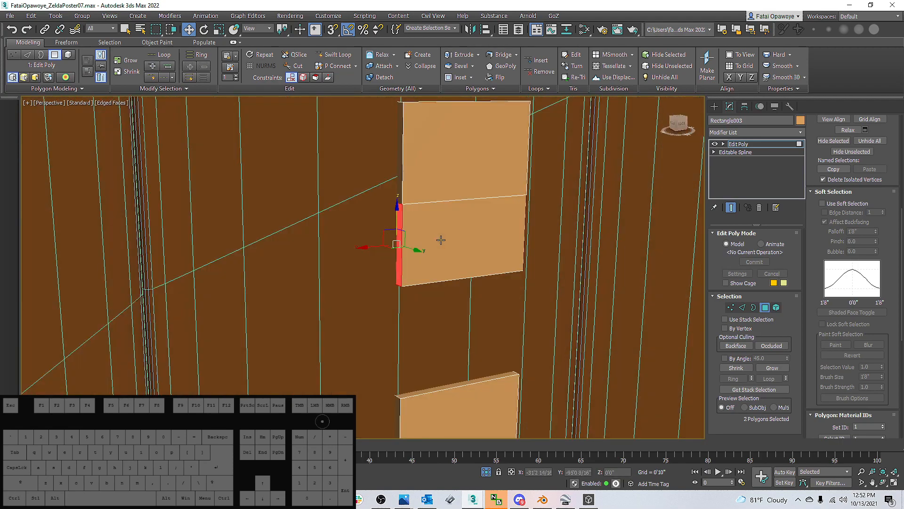
{"action": "right_click", "coordinate": [402, 244]}
{"action": "left_click", "coordinate": [363, 264]}
{"action": "mouse_move", "coordinate": [369, 286]}
{"action": "left_mouse_down"}
{"action": "mouse_move", "coordinate": [370, 273]}
{"action": "mouse_move", "coordinate": [376, 283]}
{"action": "left_mouse_up"}
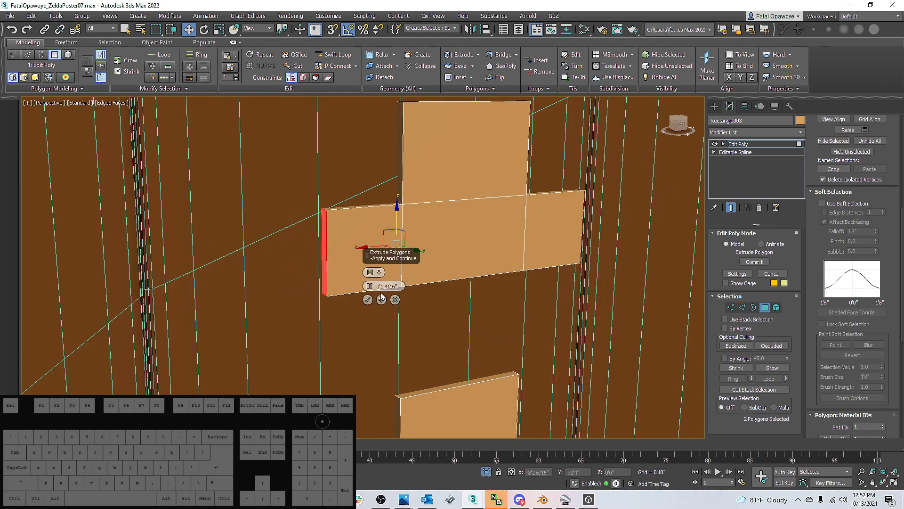
{"action": "left_click", "coordinate": [381, 300]}
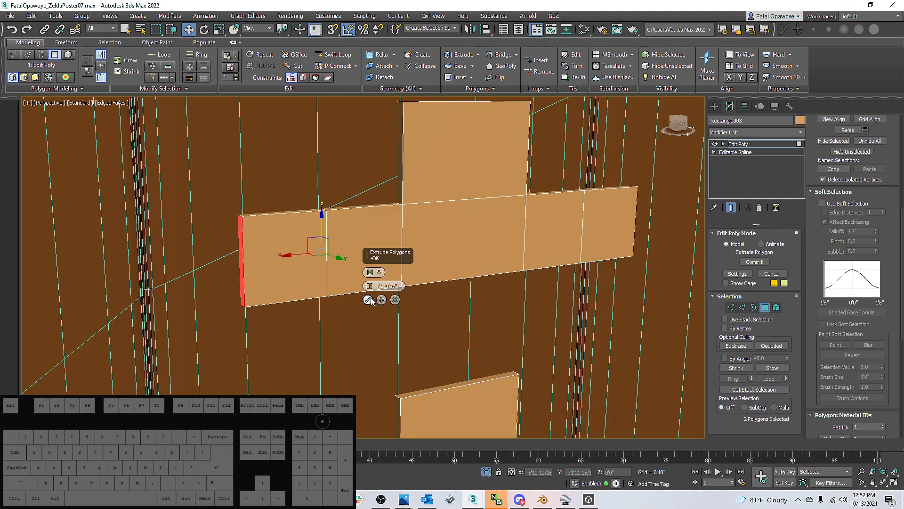
{"action": "left_click", "coordinate": [367, 300]}
Scale down the crossbar's two outer end faces and bring their vertices closer together to form short tapered ends
{"action": "scroll", "coordinate": [358, 273], "scroll_direction": "down", "scroll_amount": 3}
{"action": "key", "text": "r"}
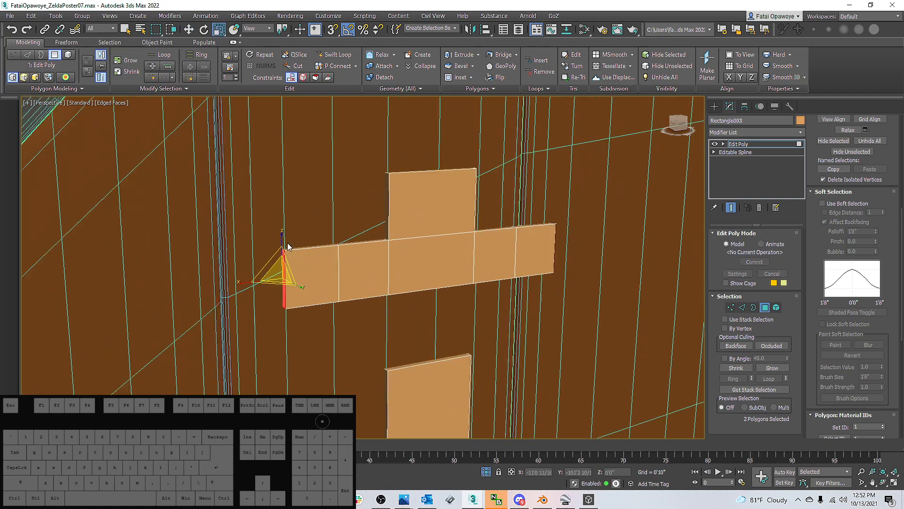
{"action": "left_click_drag", "start_coordinate": [289, 248], "coordinate": [315, 276]}
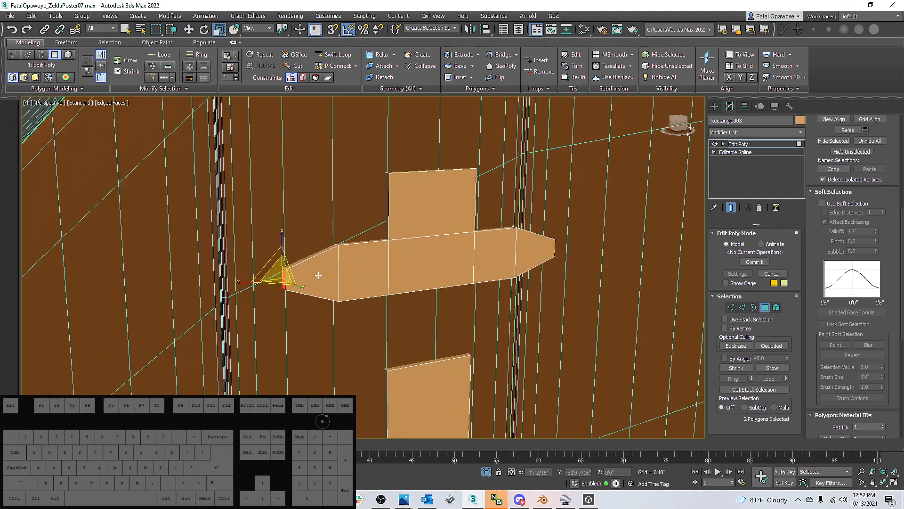
{"action": "middle_click_drag", "start_coordinate": [315, 276], "coordinate": [299, 280]}
{"action": "left_click", "coordinate": [731, 308], "text": "ctrl"}
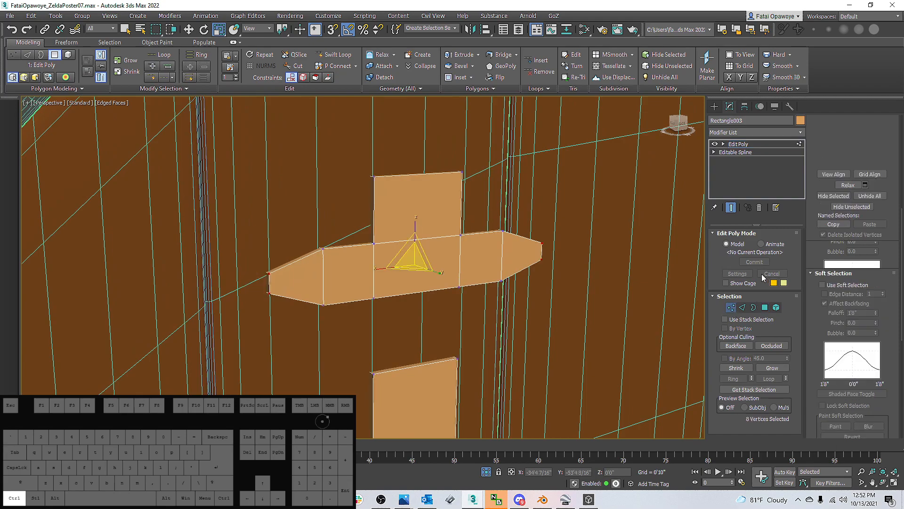
{"action": "left_click_drag", "start_coordinate": [386, 269], "coordinate": [393, 269]}
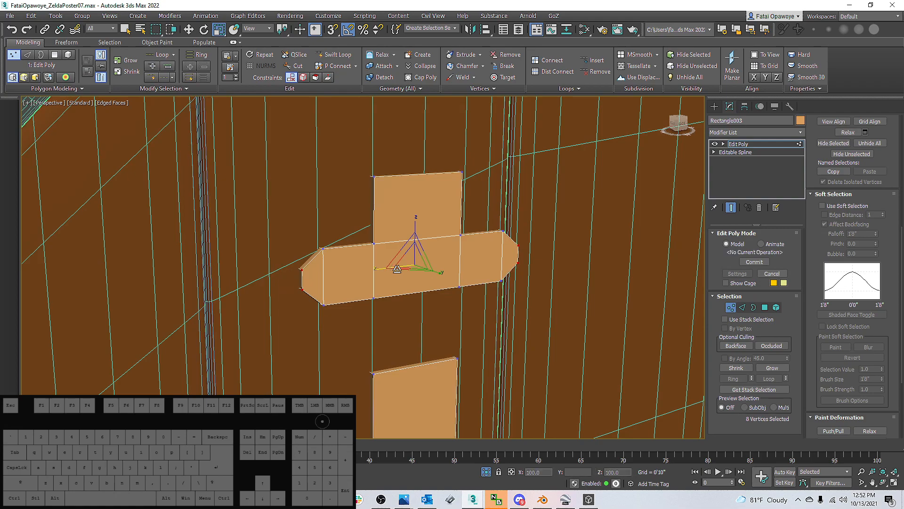
Narrow the fitting's four top vertices horizontally so the upper segment tapers
{"action": "mouse_move", "coordinate": [410, 258]}
{"action": "middle_mouse_down", "text": "alt"}
{"action": "mouse_move", "coordinate": [340, 260]}
{"action": "mouse_move", "coordinate": [394, 258]}
{"action": "middle_mouse_up", "text": "alt"}
{"action": "middle_click_drag", "start_coordinate": [423, 208], "coordinate": [424, 234]}
{"action": "middle_click_drag", "start_coordinate": [424, 234], "coordinate": [460, 234], "text": "alt"}
{"action": "left_click_drag", "start_coordinate": [490, 209], "coordinate": [395, 201]}
{"action": "mouse_move", "coordinate": [422, 223]}
{"action": "middle_mouse_down", "text": "alt"}
{"action": "mouse_move", "coordinate": [371, 216]}
{"action": "mouse_move", "coordinate": [417, 222]}
{"action": "middle_mouse_up", "text": "alt"}
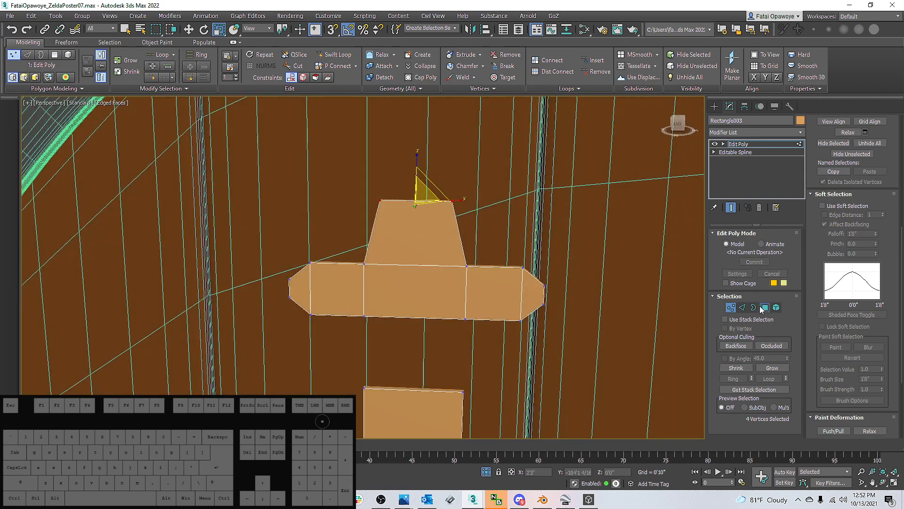
Extend the fitting's top face upward in two more segments, scaling each narrower to form a tapered tip
{"action": "left_click", "coordinate": [765, 310]}
{"action": "key", "text": "w"}
{"action": "mouse_move", "coordinate": [414, 172]}
{"action": "left_mouse_down"}
{"action": "mouse_move", "coordinate": [416, 193]}
{"action": "mouse_move", "coordinate": [418, 157]}
{"action": "left_mouse_up"}
{"action": "key", "text": "r"}
{"action": "left_click_drag", "start_coordinate": [443, 187], "coordinate": [392, 166]}
{"action": "key", "text": "w"}
{"action": "key", "text": "r"}
{"action": "scroll", "coordinate": [398, 168], "scroll_direction": "down", "scroll_amount": 5}
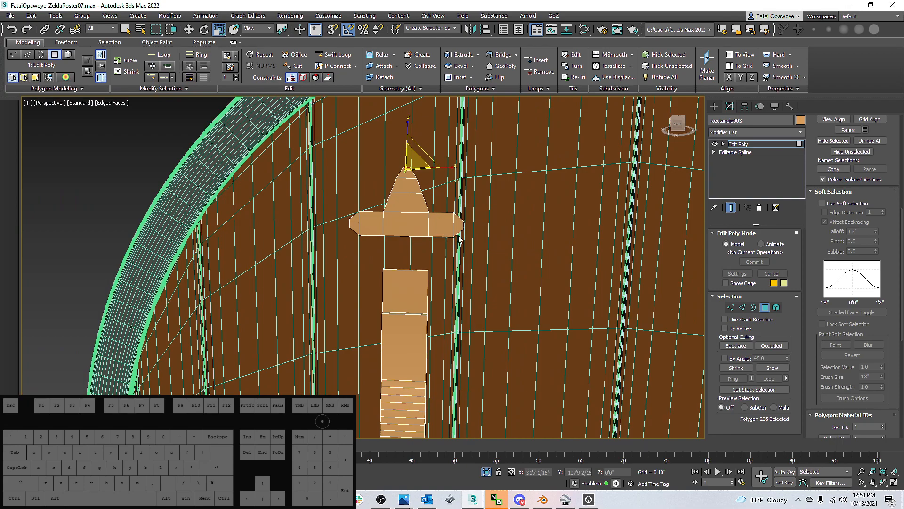
Clone the front faces of the crossbar's two arms outward as an element
{"action": "scroll", "coordinate": [431, 230], "scroll_direction": "up", "scroll_amount": 6}
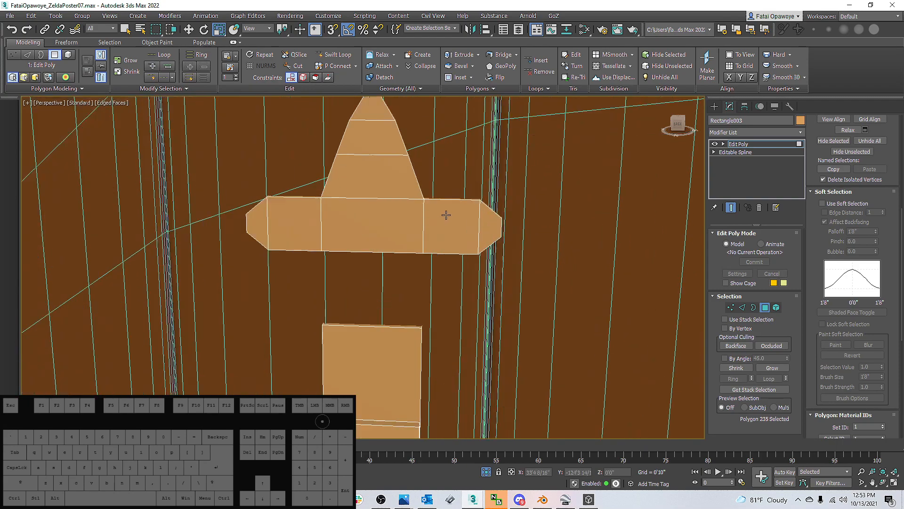
{"action": "left_click", "coordinate": [439, 220]}
{"action": "left_click", "coordinate": [251, 234], "text": "ctrl"}
{"action": "scroll", "coordinate": [250, 236], "scroll_direction": "down", "scroll_amount": 2}
{"action": "middle_click_drag", "start_coordinate": [251, 236], "coordinate": [392, 230]}
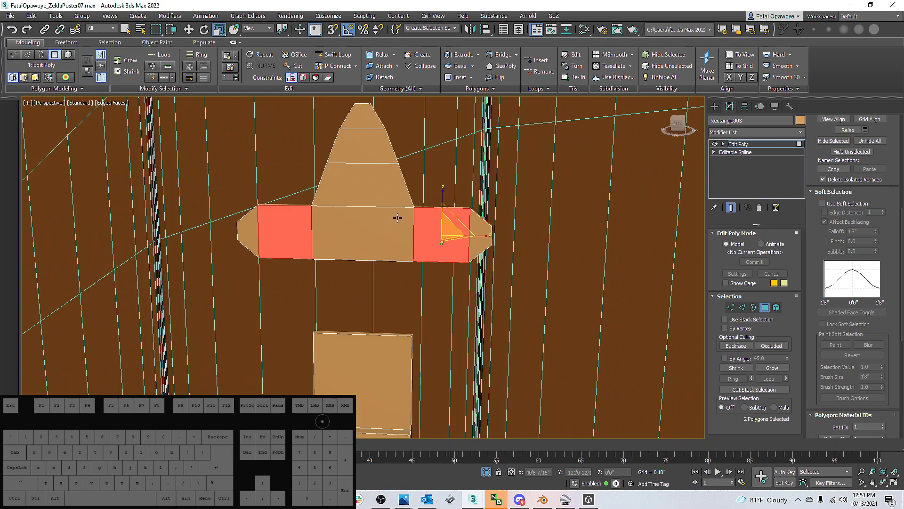
{"action": "middle_click_drag", "start_coordinate": [395, 228], "coordinate": [441, 229]}
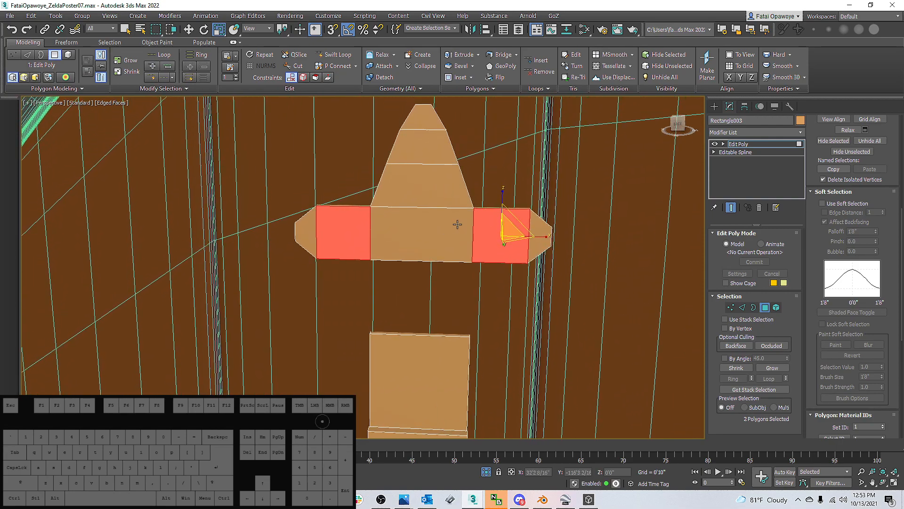
{"action": "mouse_move", "coordinate": [494, 219]}
{"action": "middle_mouse_down", "text": "alt"}
{"action": "mouse_move", "coordinate": [448, 228]}
{"action": "mouse_move", "coordinate": [377, 264]}
{"action": "mouse_move", "coordinate": [474, 213]}
{"action": "mouse_move", "coordinate": [476, 227]}
{"action": "mouse_move", "coordinate": [454, 228]}
{"action": "mouse_move", "coordinate": [476, 212]}
{"action": "mouse_move", "coordinate": [482, 226]}
{"action": "middle_mouse_up", "text": "alt"}
{"action": "key", "text": "w"}
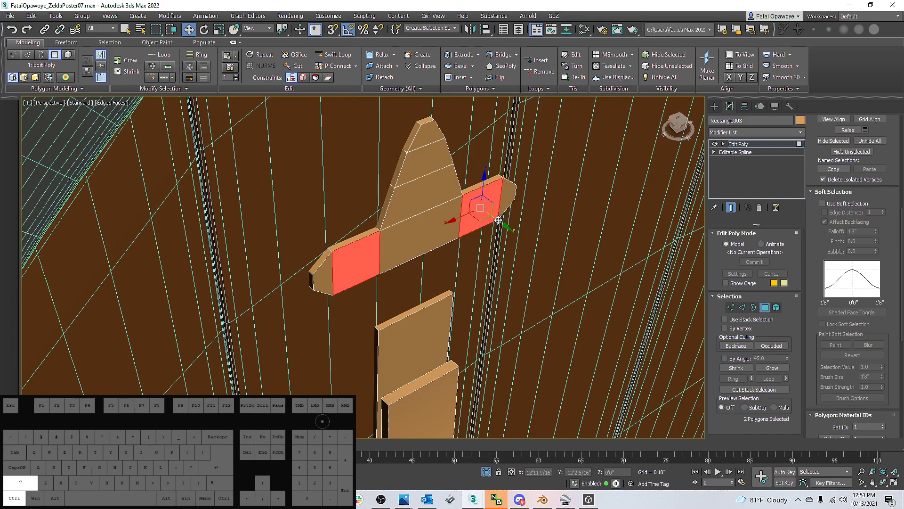
{"action": "left_click_drag", "start_coordinate": [499, 220], "coordinate": [526, 246], "text": "shift"}
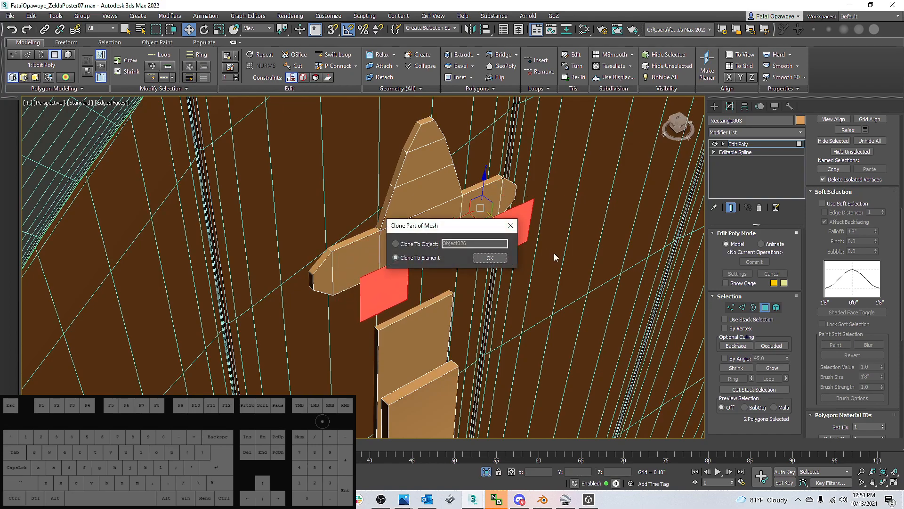
{"action": "left_click", "coordinate": [490, 257]}
Scale the two cloned faces down to small squares in front of the crossbar's arms
{"action": "middle_click_drag", "start_coordinate": [486, 237], "coordinate": [489, 234], "text": "alt"}
{"action": "key", "text": "r"}
{"action": "left_click_drag", "start_coordinate": [520, 242], "coordinate": [519, 299]}
{"action": "middle_click_drag", "start_coordinate": [471, 261], "coordinate": [424, 222], "text": "alt"}
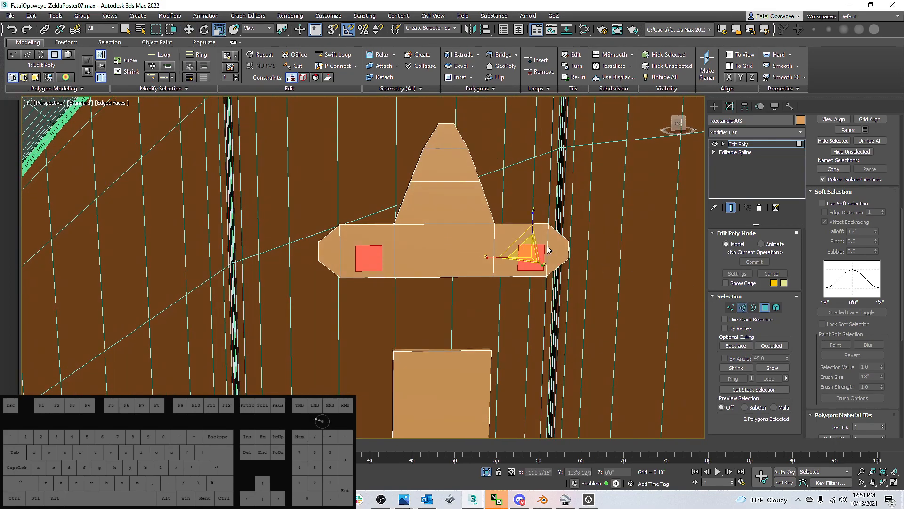
Connect the vertical side edges of both small squares with 1 segment
{"action": "key", "text": "2"}
{"action": "left_click", "coordinate": [532, 270]}
{"action": "left_click", "coordinate": [545, 257], "text": "ctrl"}
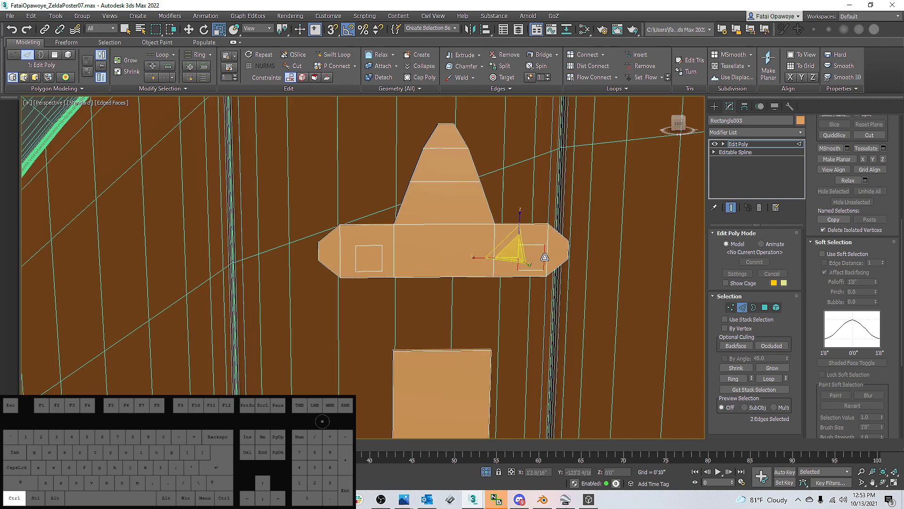
{"action": "left_click", "coordinate": [382, 256], "text": "ctrl"}
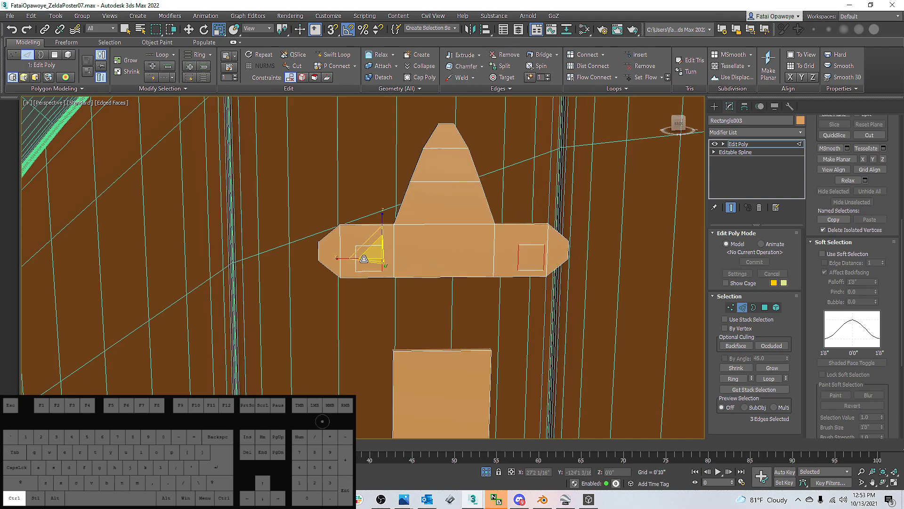
{"action": "left_click", "coordinate": [355, 260], "text": "ctrl"}
{"action": "right_click", "coordinate": [474, 249]}
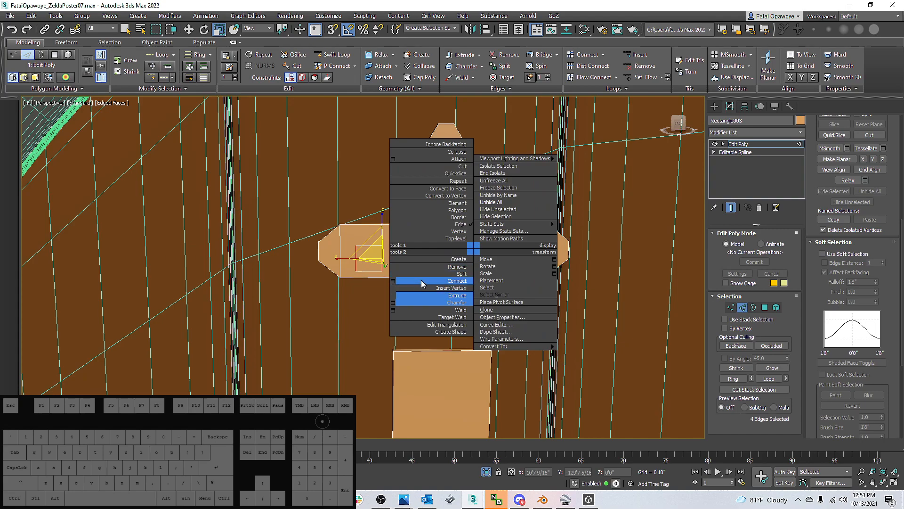
{"action": "left_click", "coordinate": [393, 281]}
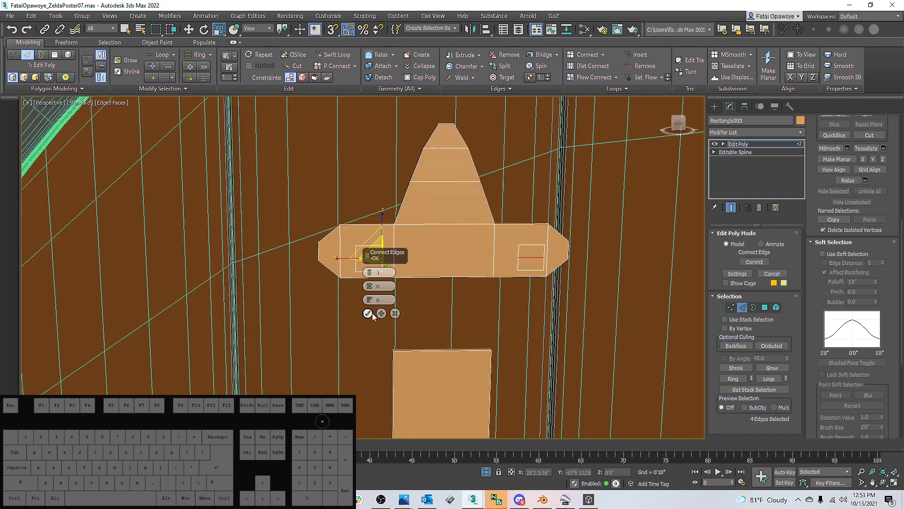
{"action": "left_click", "coordinate": [367, 313]}
Connect the horizontal edges of both small squares with 1 segment to divide each into four quads
{"action": "left_click", "coordinate": [371, 269]}
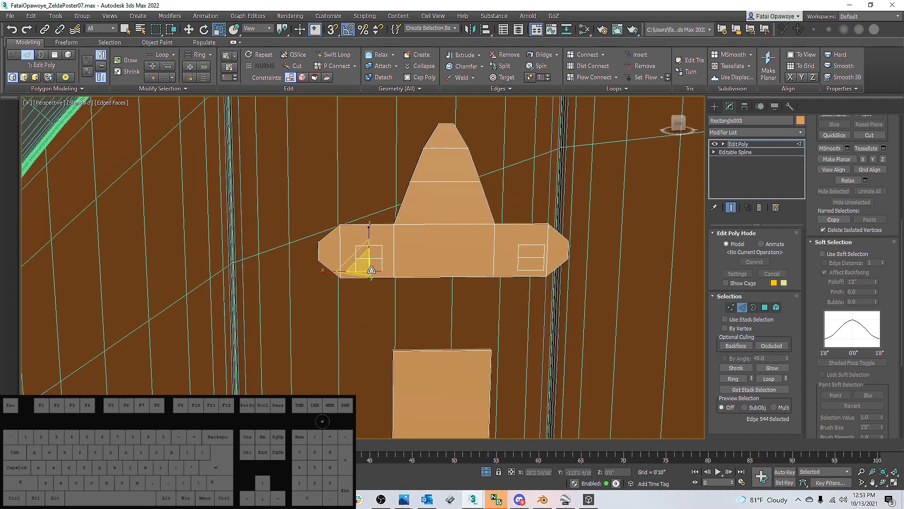
{"action": "left_click", "coordinate": [531, 268], "text": "ctrl"}
{"action": "right_click", "coordinate": [507, 272]}
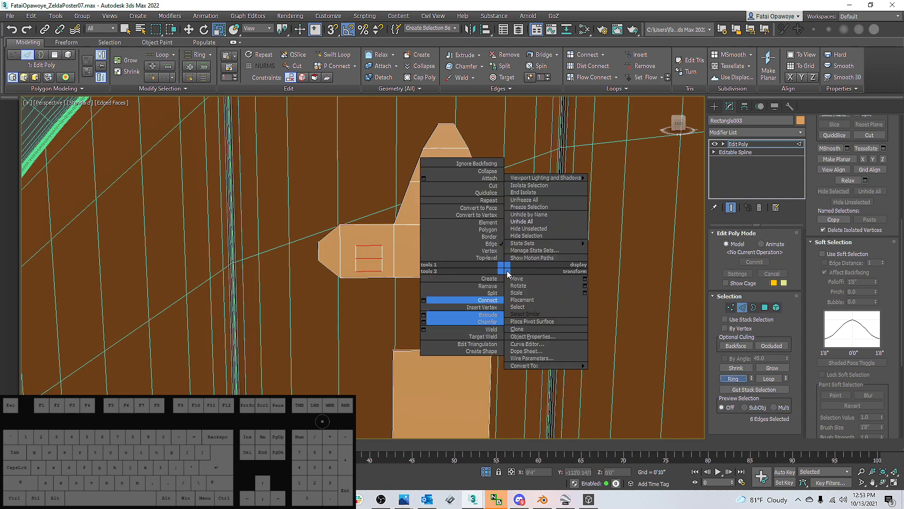
{"action": "left_click", "coordinate": [424, 300]}
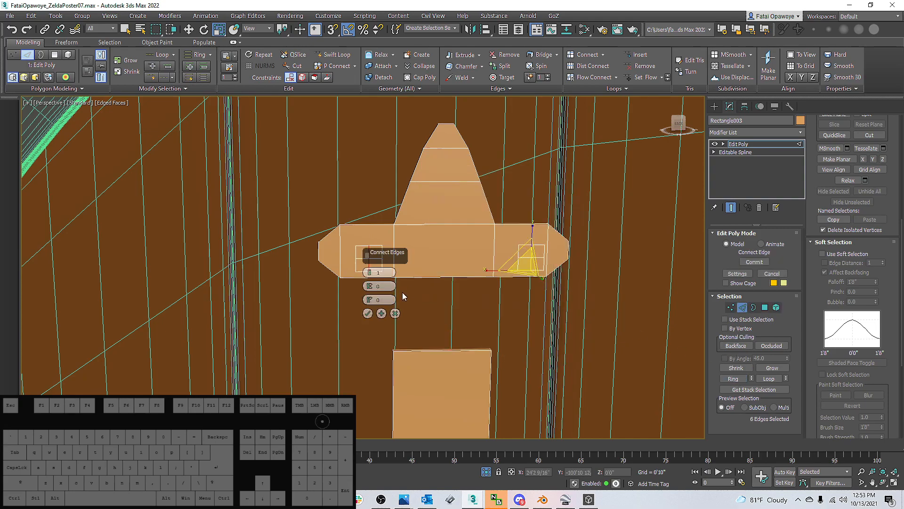
{"action": "left_click", "coordinate": [369, 313]}
{"action": "scroll", "coordinate": [524, 249], "scroll_direction": "up", "scroll_amount": 5}
{"action": "middle_click_drag", "start_coordinate": [525, 252], "coordinate": [530, 250]}
{"action": "scroll", "coordinate": [529, 250], "scroll_direction": "down", "scroll_amount": 3}
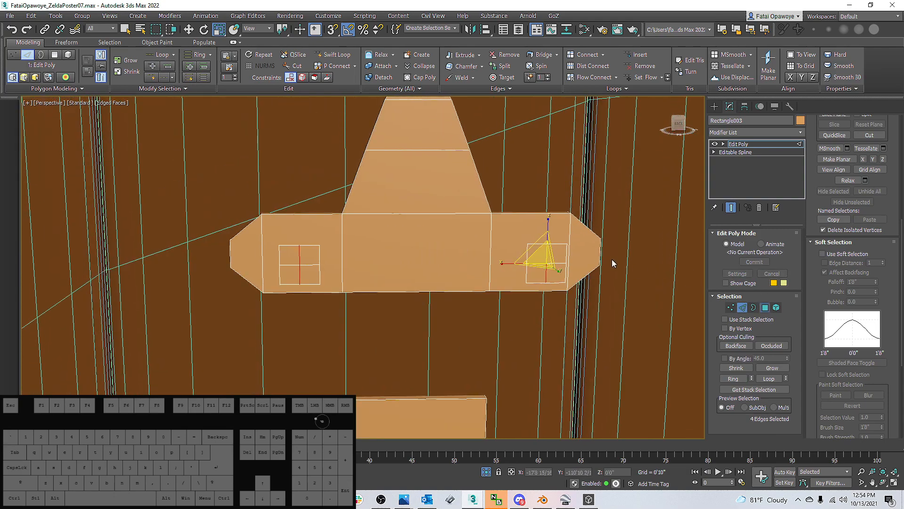
Select all polygons of both divided squares and convert the object to Editable Poly
{"action": "key", "text": "ctrl+4"}
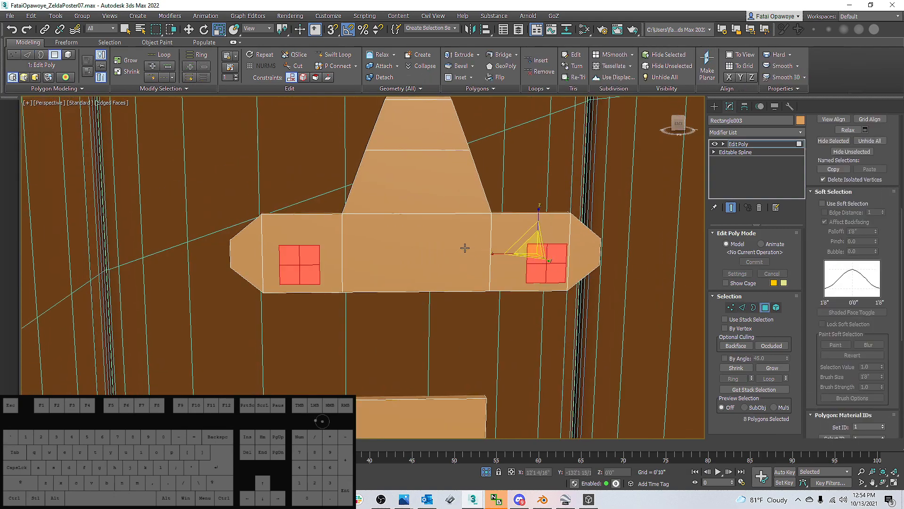
{"action": "scroll", "coordinate": [465, 249], "scroll_direction": "down", "scroll_amount": 3}
{"action": "middle_click_drag", "start_coordinate": [465, 248], "coordinate": [518, 241], "text": "alt"}
{"action": "right_click", "coordinate": [518, 240]}
{"action": "mouse_move", "coordinate": [542, 338]}
{"action": "left_click", "coordinate": [632, 346]}
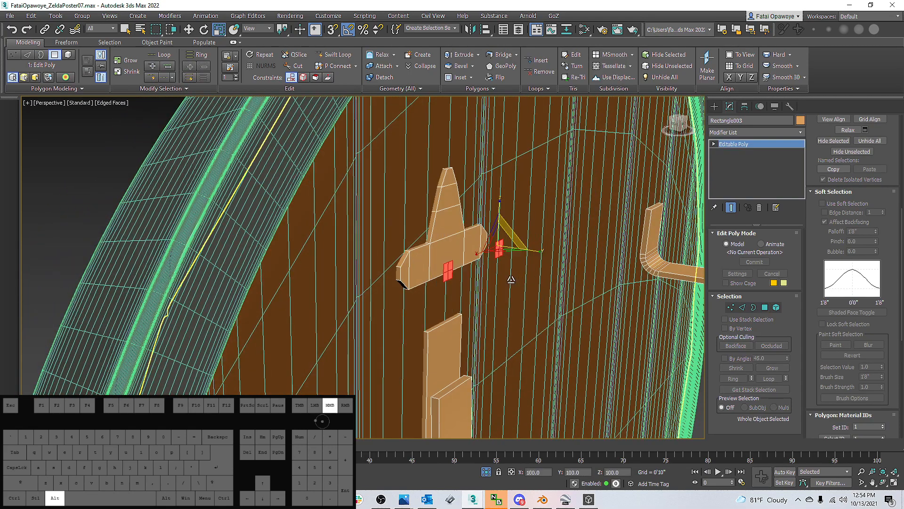
{"action": "middle_click_drag", "start_coordinate": [511, 280], "coordinate": [504, 279], "text": "alt"}
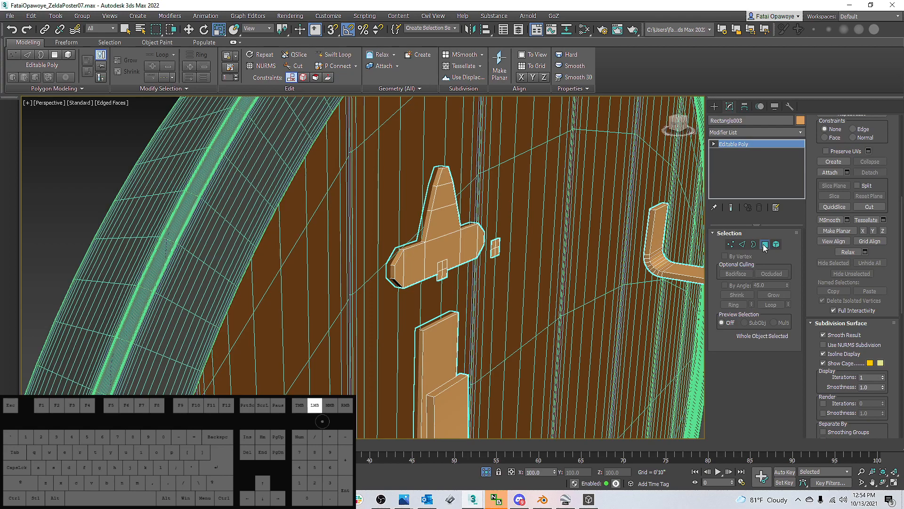
Apply Regularize to the selected polygons of both squares to turn them into round patches
{"action": "left_click", "coordinate": [765, 244]}
{"action": "scroll", "coordinate": [473, 233], "scroll_direction": "up", "scroll_amount": 3}
{"action": "key", "text": "x"}
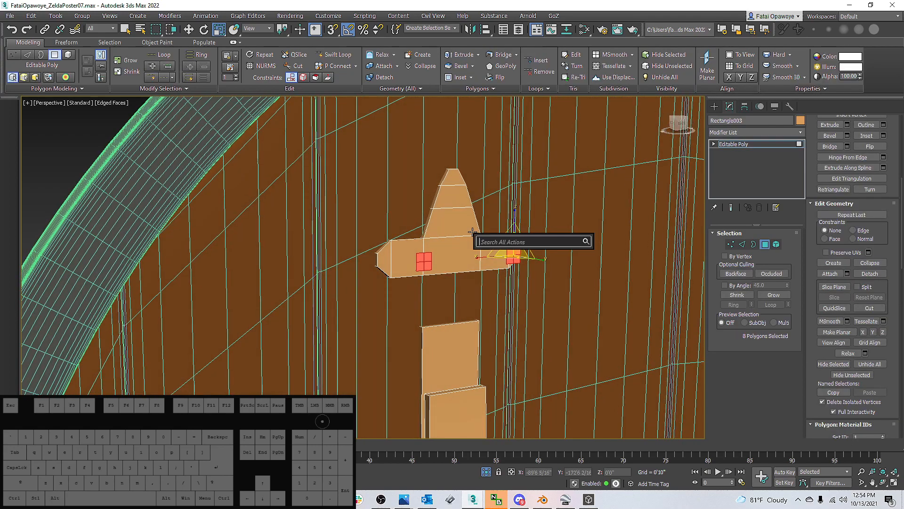
{"action": "type", "text": "regu"}
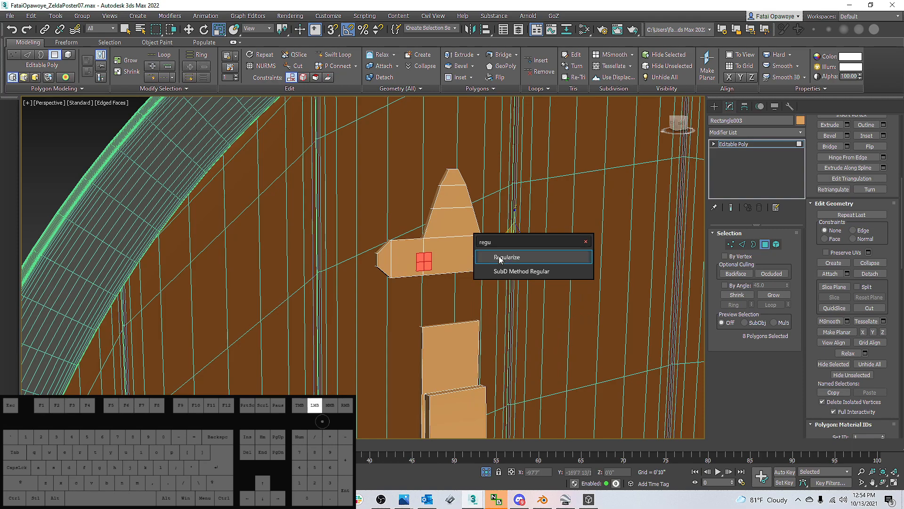
{"action": "left_click", "coordinate": [500, 257]}
{"action": "middle_click_drag", "start_coordinate": [500, 260], "coordinate": [537, 260], "text": "alt"}
Finish regularizing both squares, and rotate all four polygons of the round patch nearer the shield's centre by 45 degrees
{"action": "left_click", "coordinate": [529, 258]}
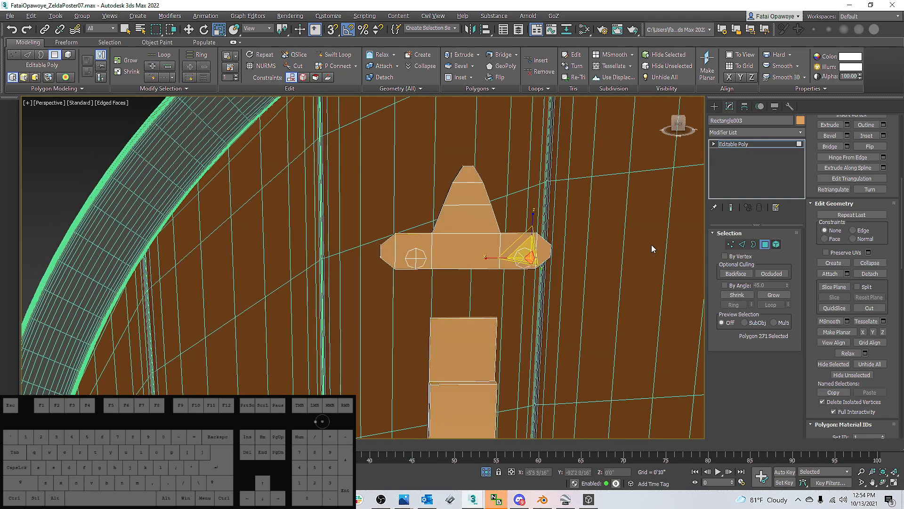
{"action": "scroll", "coordinate": [528, 260], "scroll_direction": "up", "scroll_amount": 6}
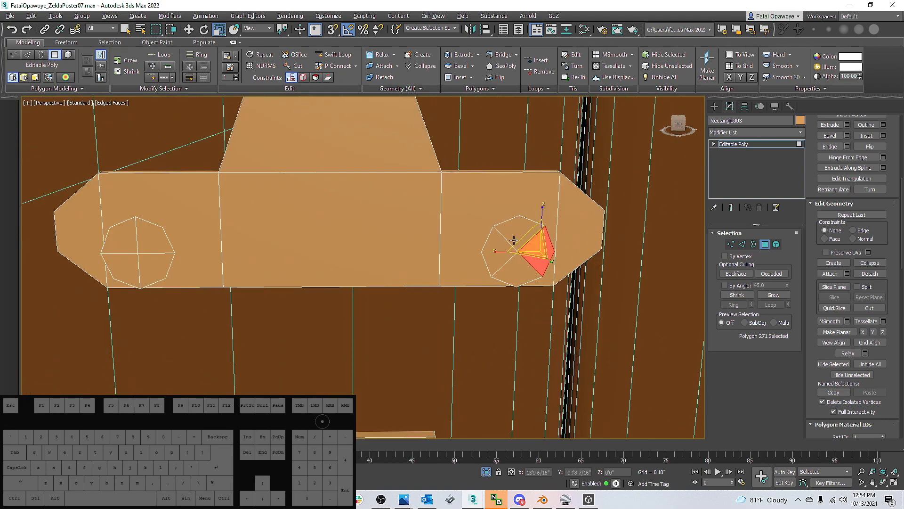
{"action": "left_click", "coordinate": [515, 240]}
{"action": "left_click", "coordinate": [503, 248], "text": "ctrl"}
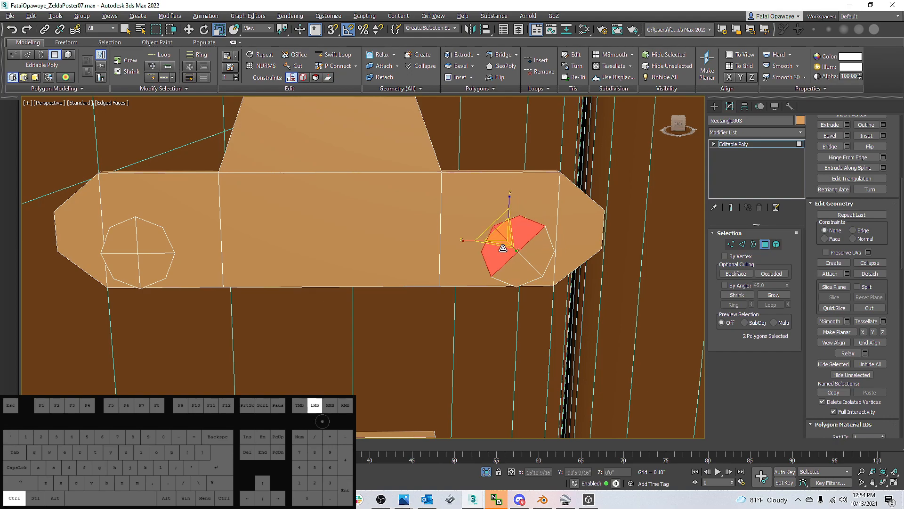
{"action": "left_click", "coordinate": [541, 259], "text": "ctrl"}
{"action": "left_click", "coordinate": [503, 270], "text": "ctrl"}
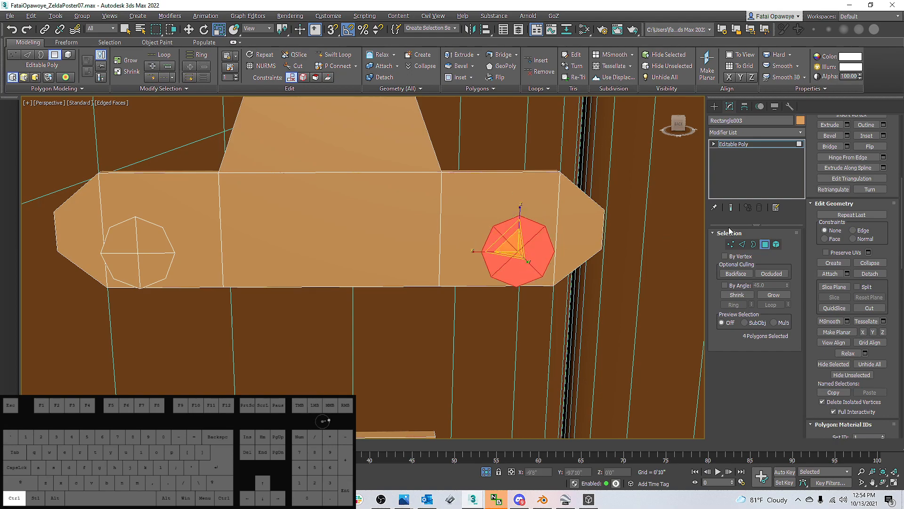
{"action": "key", "text": "e"}
{"action": "left_click_drag", "start_coordinate": [499, 222], "coordinate": [483, 235]}
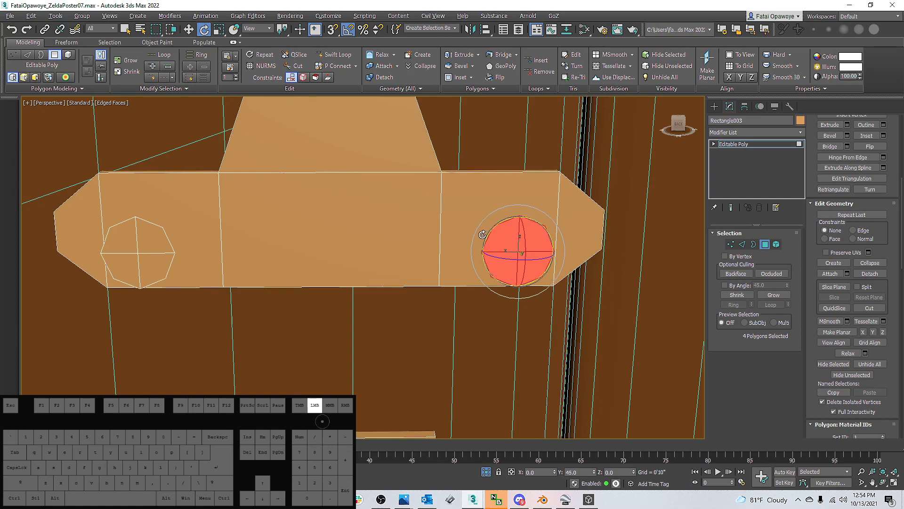
Extrude the border edges of both round patches towards the shield to give the studs thickness
{"action": "middle_click_drag", "start_coordinate": [482, 235], "coordinate": [759, 248], "text": "alt"}
{"action": "left_click", "coordinate": [753, 244], "text": "ctrl"}
{"action": "key", "text": "w"}
{"action": "middle_click_drag", "start_coordinate": [183, 301], "coordinate": [235, 299], "text": "alt"}
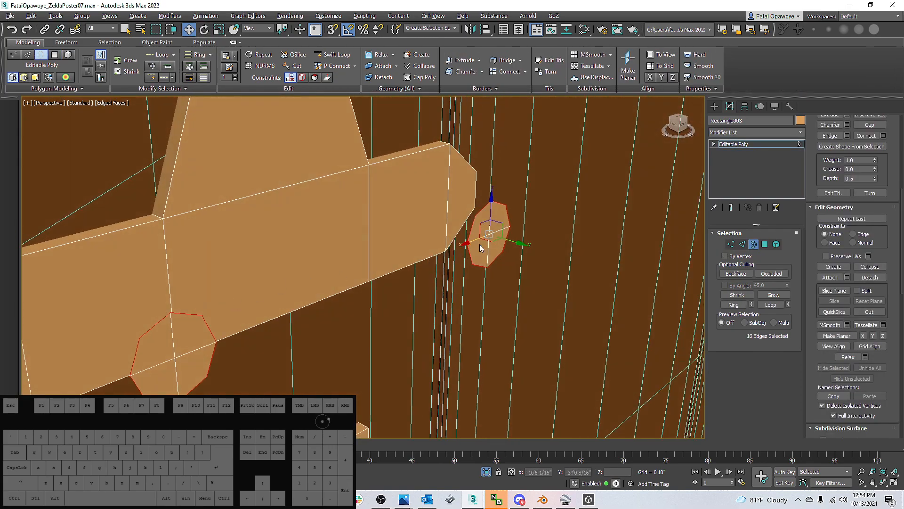
{"action": "left_click_drag", "start_coordinate": [509, 243], "coordinate": [490, 239], "text": "shift"}
{"action": "middle_click_drag", "start_coordinate": [490, 239], "coordinate": [503, 253], "text": "alt"}
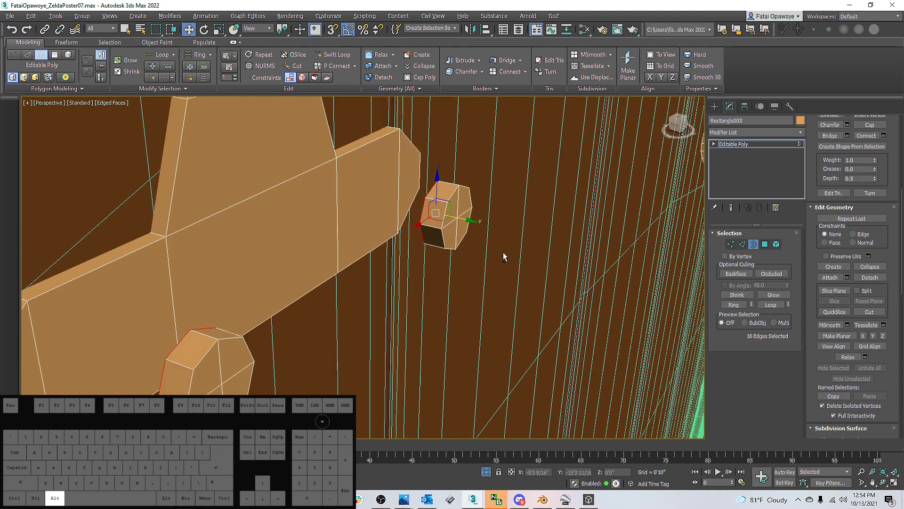
Select both stud elements and move them against the face of the cross-shaped plate
{"action": "left_click", "coordinate": [776, 244]}
{"action": "left_click", "coordinate": [463, 221]}
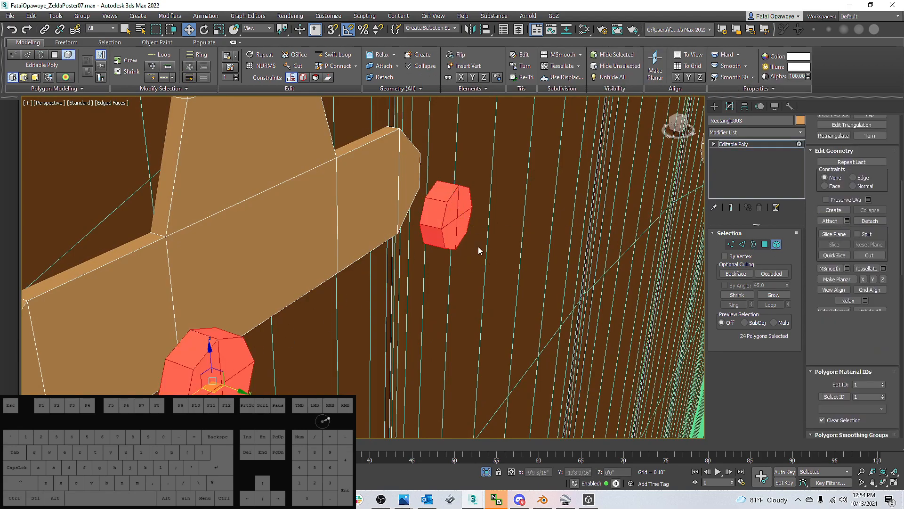
{"action": "middle_click_drag", "start_coordinate": [234, 386], "coordinate": [216, 367]}
{"action": "middle_click_drag", "start_coordinate": [193, 313], "coordinate": [184, 304], "text": "alt"}
Select the ring of side edges around both studs and connect them with 2 segments
{"action": "key", "text": "shift+alt+w"}
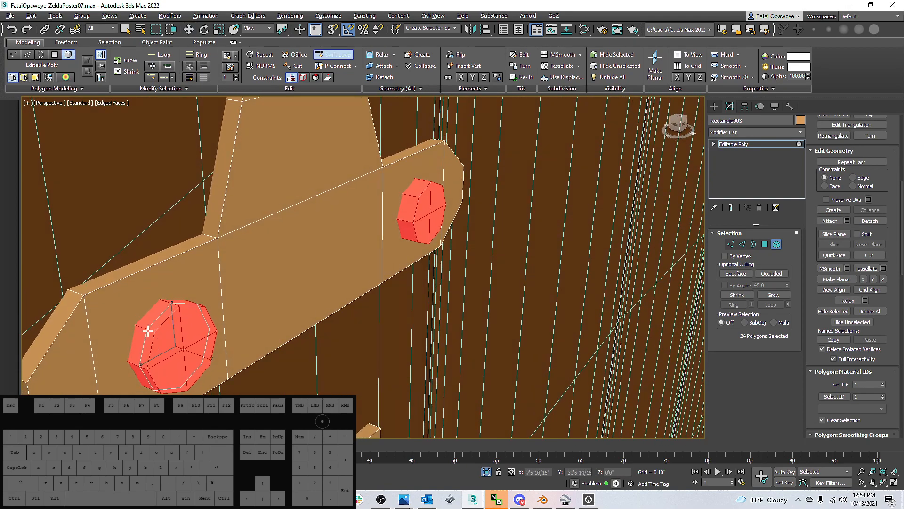
{"action": "right_click", "coordinate": [268, 286]}
{"action": "key", "text": "2"}
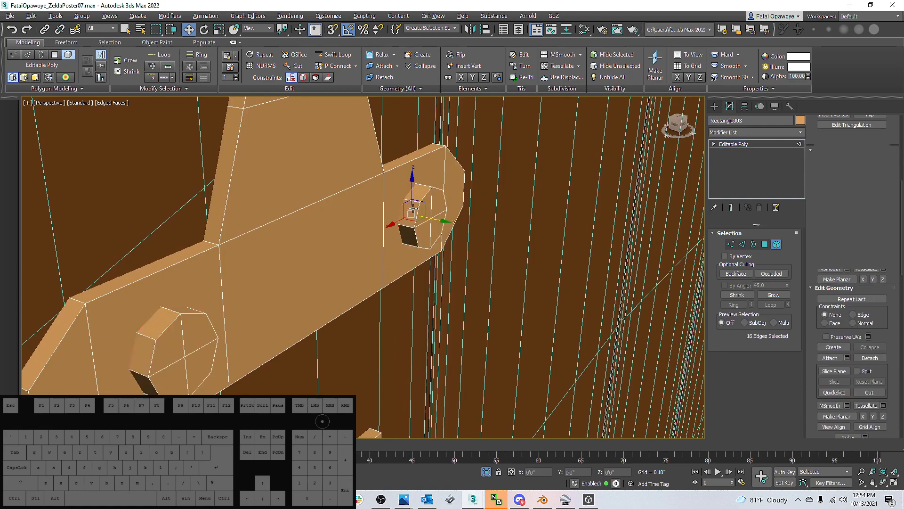
{"action": "left_click", "coordinate": [141, 336]}
{"action": "left_click", "coordinate": [739, 305]}
{"action": "right_click", "coordinate": [530, 257]}
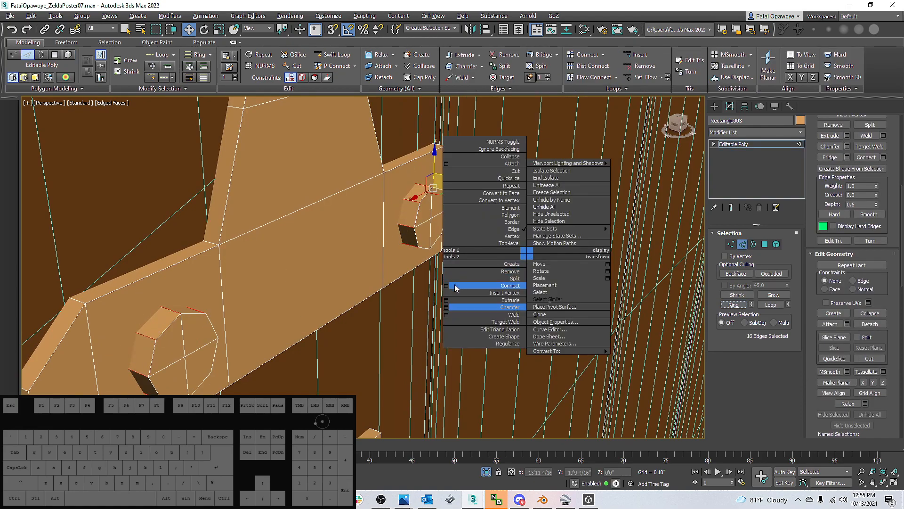
{"action": "left_click", "coordinate": [454, 268]}
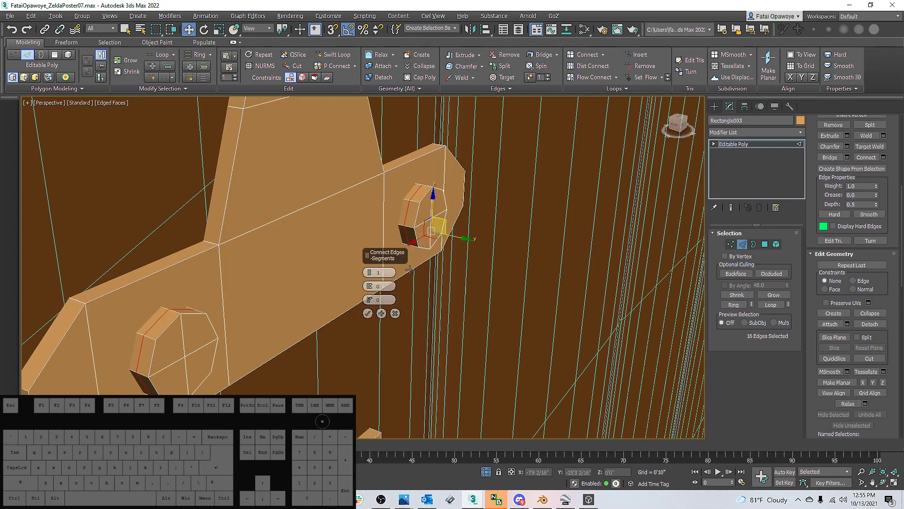
{"action": "left_click", "coordinate": [370, 270]}
{"action": "left_click", "coordinate": [368, 313]}
Add a TurboSmooth modifier to the strap and fitting object
{"action": "scroll", "coordinate": [527, 207], "scroll_direction": "down", "scroll_amount": 5}
{"action": "middle_click_drag", "start_coordinate": [531, 208], "coordinate": [646, 167], "text": "alt"}
{"action": "left_click", "coordinate": [798, 131]}
{"action": "key", "text": "t"}
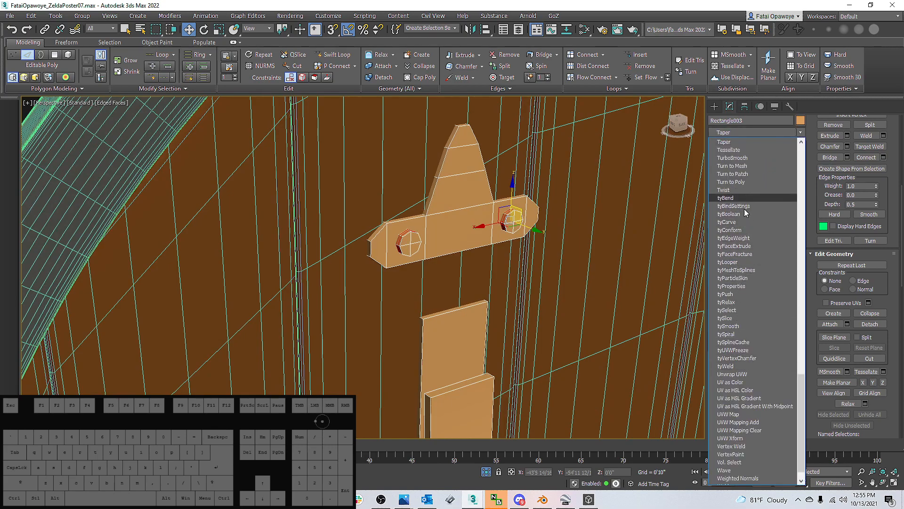
{"action": "left_click", "coordinate": [733, 158]}
{"action": "mouse_move", "coordinate": [476, 222]}
{"action": "middle_mouse_down", "text": "alt"}
{"action": "mouse_move", "coordinate": [499, 214]}
{"action": "mouse_move", "coordinate": [471, 213]}
{"action": "middle_mouse_up", "text": "alt"}
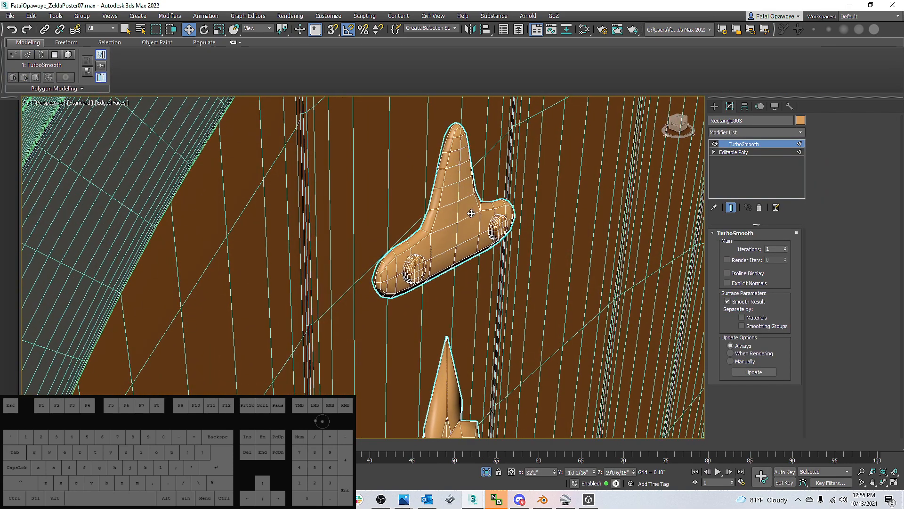
At the Editable Poly level, select the cross-shaped plate and stud elements and move them down onto the bowed strap's upper end
{"action": "left_click", "coordinate": [753, 152]}
{"action": "key", "text": "2"}
{"action": "middle_click_drag", "start_coordinate": [538, 251], "coordinate": [587, 202], "text": "alt"}
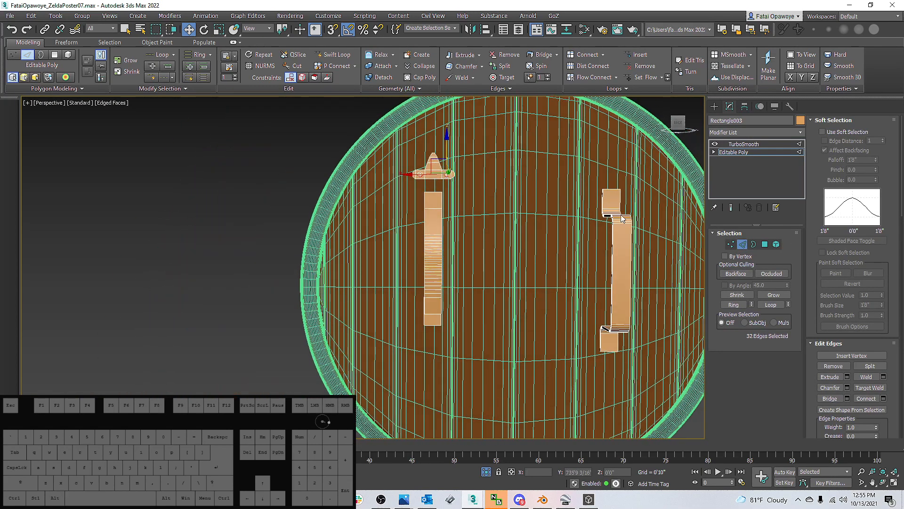
{"action": "left_click", "coordinate": [776, 244]}
{"action": "scroll", "coordinate": [422, 174], "scroll_direction": "up", "scroll_amount": 10}
{"action": "left_click", "coordinate": [470, 164], "text": "ctrl"}
{"action": "middle_click_drag", "start_coordinate": [518, 175], "coordinate": [499, 185], "text": "alt"}
{"action": "left_click_drag", "start_coordinate": [520, 162], "coordinate": [520, 207]}
{"action": "middle_click_drag", "start_coordinate": [521, 207], "coordinate": [385, 195]}
{"action": "scroll", "coordinate": [494, 188], "scroll_direction": "down", "scroll_amount": 2}
Assign the Worn_Steel material to the strap, grip and fitting object
{"action": "left_click", "coordinate": [490, 205]}
{"action": "scroll", "coordinate": [474, 208], "scroll_direction": "down", "scroll_amount": 2}
{"action": "scroll", "coordinate": [380, 195], "scroll_direction": "up", "scroll_amount": 2}
{"action": "left_click", "coordinate": [382, 196], "text": "ctrl"}
{"action": "scroll", "coordinate": [412, 193], "scroll_direction": "up", "scroll_amount": 2}
{"action": "scroll", "coordinate": [386, 195], "scroll_direction": "down", "scroll_amount": 2}
{"action": "key", "text": "m"}
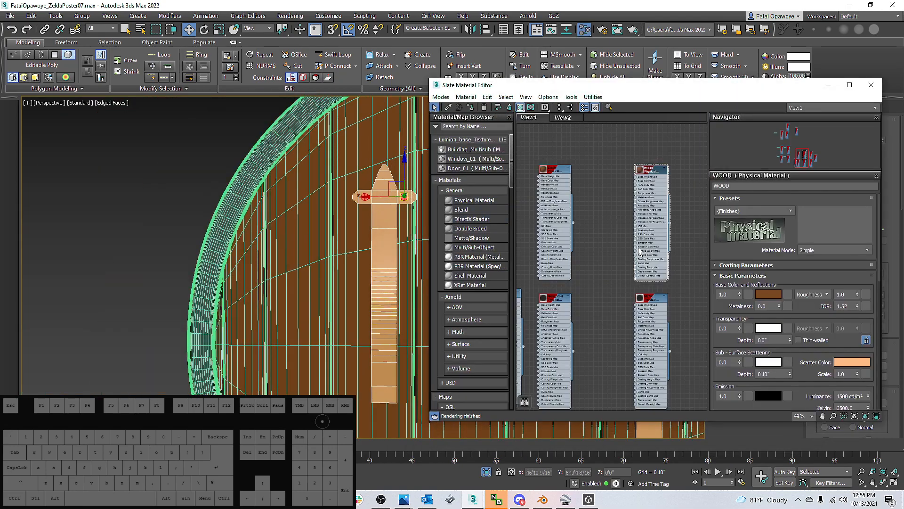
{"action": "scroll", "coordinate": [581, 256], "scroll_direction": "up", "scroll_amount": 3}
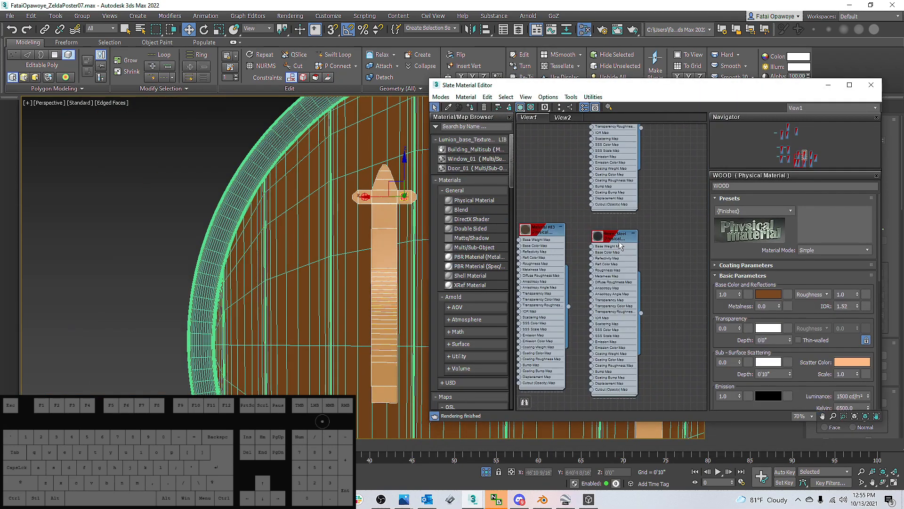
{"action": "double_click", "coordinate": [620, 244]}
{"action": "left_click", "coordinate": [471, 108]}
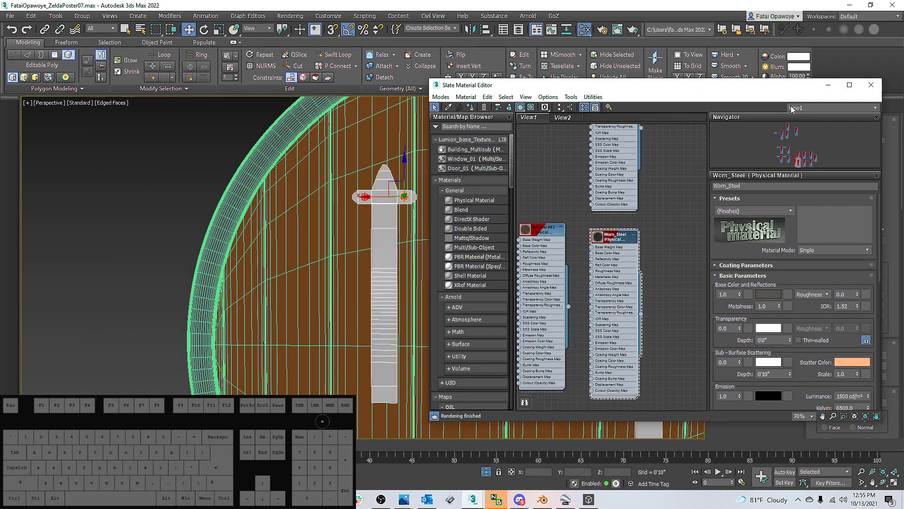
{"action": "left_click", "coordinate": [829, 85]}
Assign the brown leather material to the bowed strap element and rename that material Leather
{"action": "left_click", "coordinate": [385, 209]}
{"action": "double_click", "coordinate": [380, 244], "text": "ctrl"}
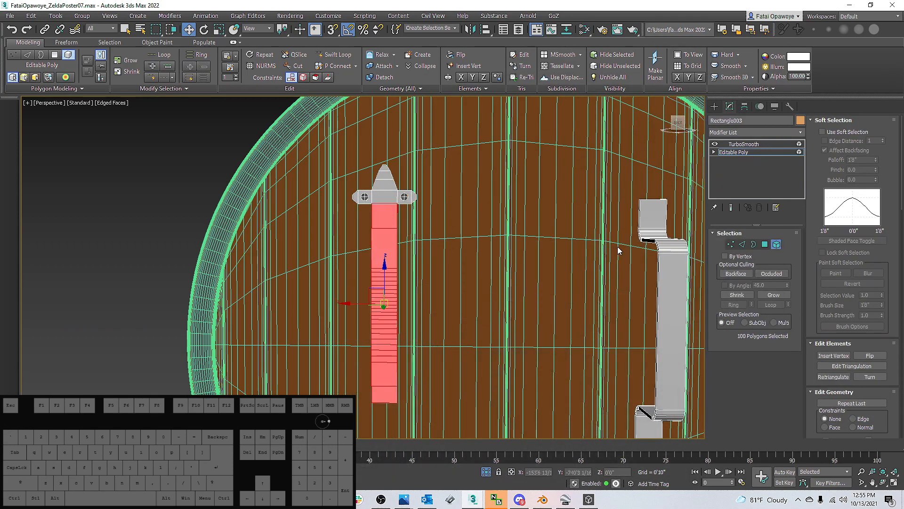
{"action": "scroll", "coordinate": [442, 257], "scroll_direction": "down", "scroll_amount": 6}
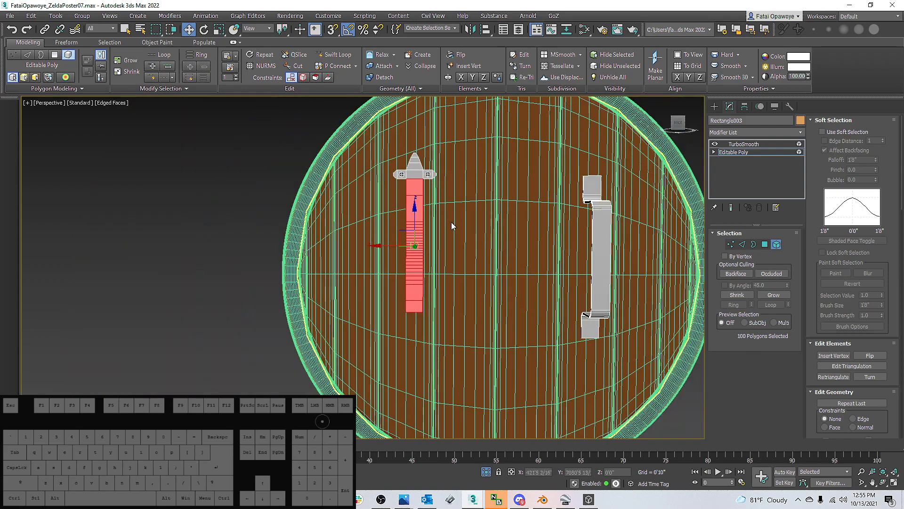
{"action": "key", "text": "m"}
{"action": "middle_click_drag", "start_coordinate": [567, 247], "coordinate": [632, 225]}
{"action": "scroll", "coordinate": [633, 225], "scroll_direction": "up", "scroll_amount": 3}
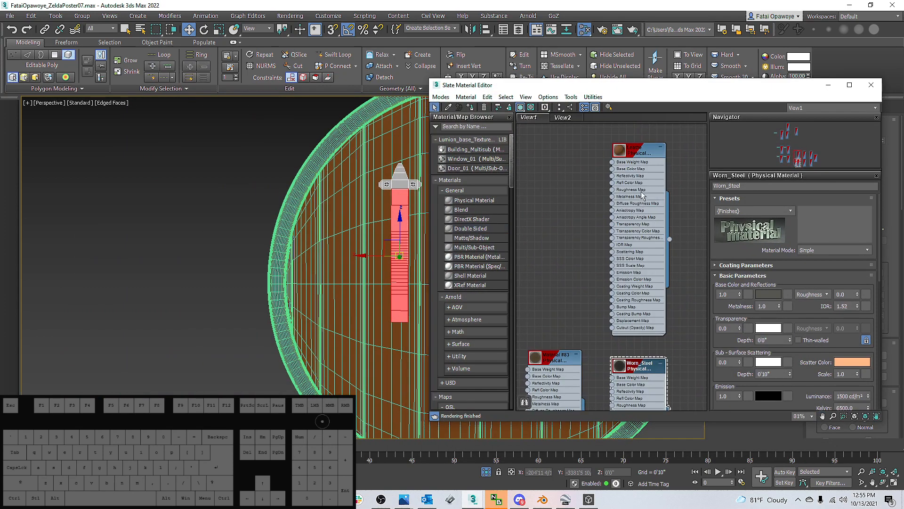
{"action": "left_click", "coordinate": [644, 169]}
{"action": "left_click", "coordinate": [470, 106]}
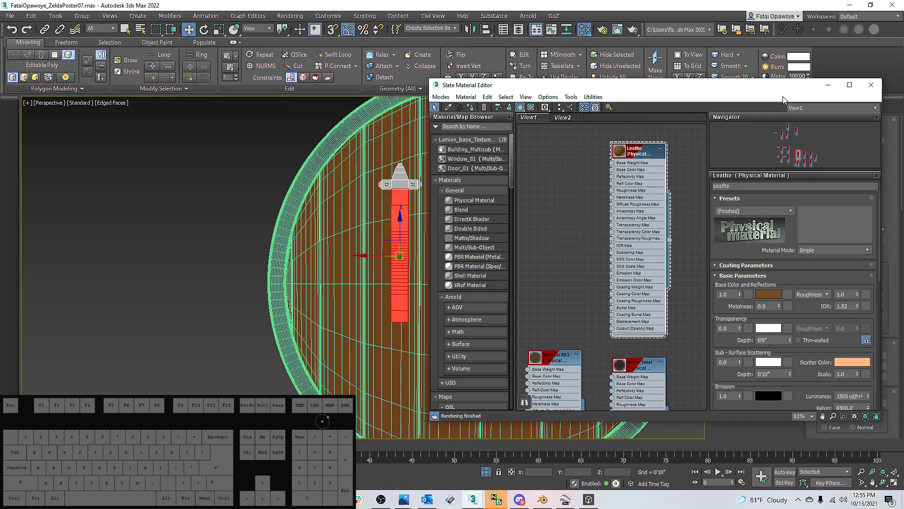
{"action": "left_click", "coordinate": [740, 187]}
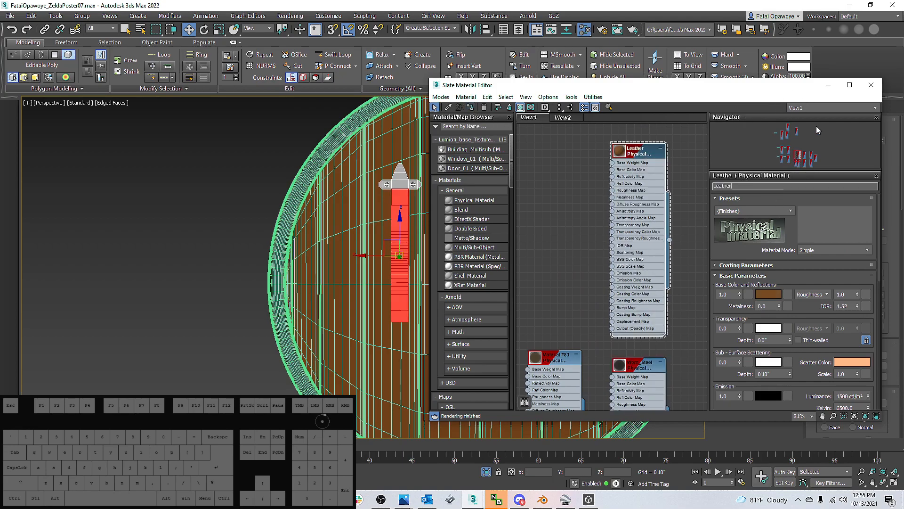
{"action": "left_click", "coordinate": [833, 88]}
Select the tabbed grip, cross-shaped plate and studs, and assign the METAL material to them
{"action": "middle_click_drag", "start_coordinate": [585, 235], "coordinate": [521, 232]}
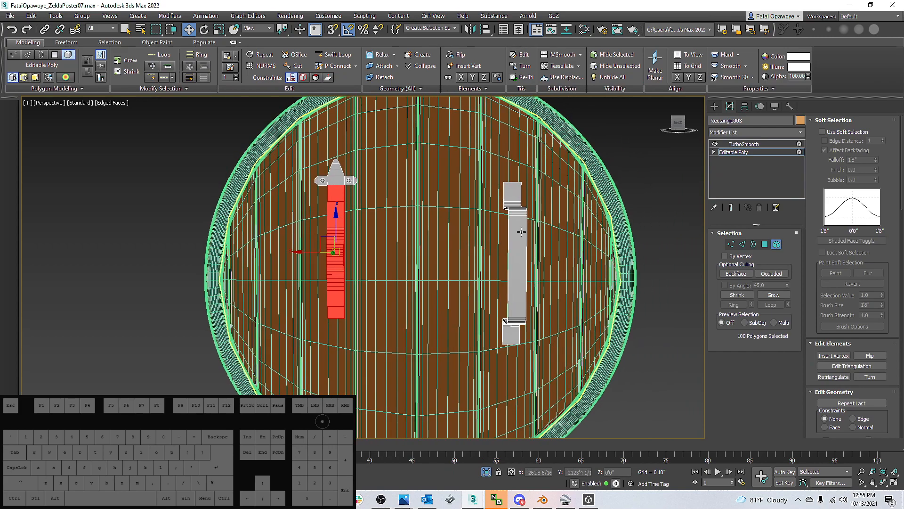
{"action": "left_click", "coordinate": [520, 232]}
{"action": "middle_click_drag", "start_coordinate": [512, 201], "coordinate": [502, 219]}
{"action": "key", "text": "m"}
{"action": "middle_click_drag", "start_coordinate": [611, 230], "coordinate": [593, 209]}
{"action": "scroll", "coordinate": [593, 208], "scroll_direction": "down", "scroll_amount": 3}
{"action": "middle_click_drag", "start_coordinate": [632, 240], "coordinate": [624, 200]}
{"action": "middle_click_drag", "start_coordinate": [630, 269], "coordinate": [585, 253]}
{"action": "double_click", "coordinate": [670, 271]}
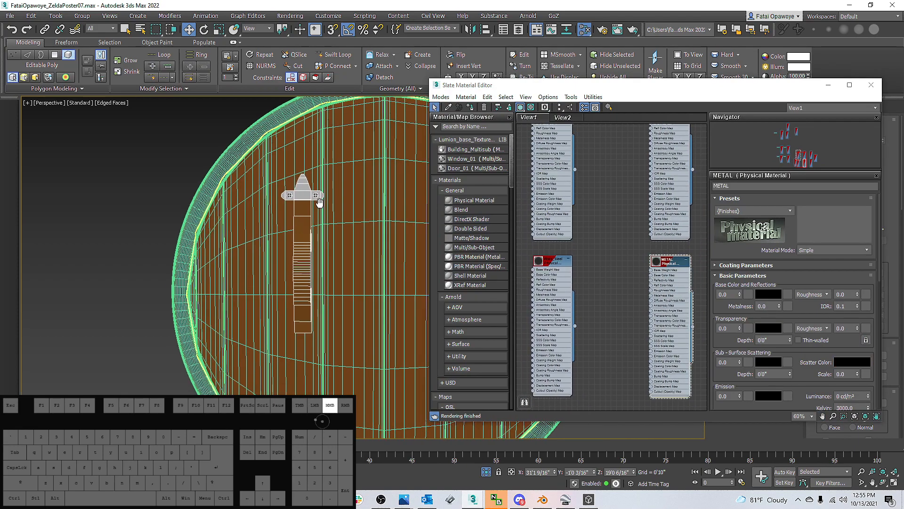
{"action": "left_click", "coordinate": [473, 108]}
{"action": "middle_click_drag", "start_coordinate": [344, 211], "coordinate": [246, 207]}
{"action": "left_click", "coordinate": [828, 89]}
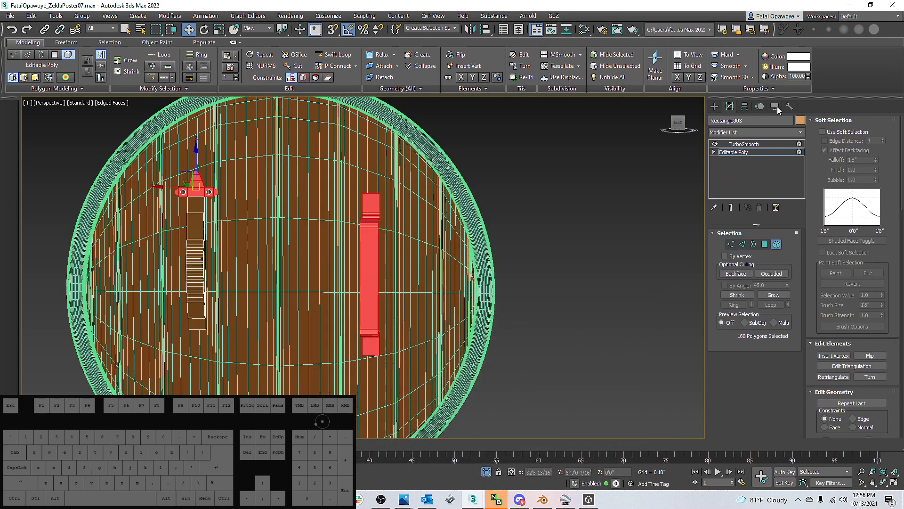
{"action": "middle_click_drag", "start_coordinate": [410, 232], "coordinate": [454, 239]}
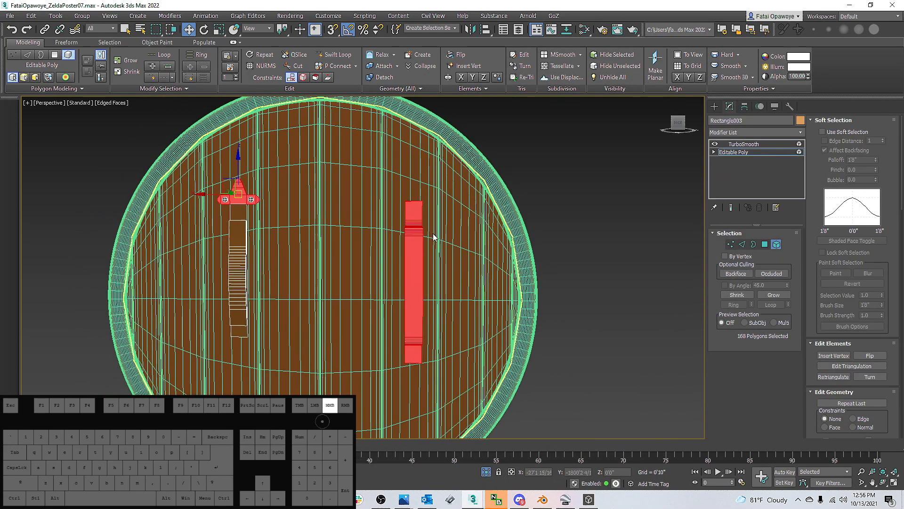
{"action": "scroll", "coordinate": [433, 233], "scroll_direction": "up", "scroll_amount": 3}
{"action": "scroll", "coordinate": [410, 203], "scroll_direction": "down", "scroll_amount": 3}
{"action": "middle_click_drag", "start_coordinate": [410, 204], "coordinate": [454, 210]}
{"action": "middle_click_drag", "start_coordinate": [397, 228], "coordinate": [464, 231]}
{"action": "scroll", "coordinate": [331, 279], "scroll_direction": "up", "scroll_amount": 5}
{"action": "scroll", "coordinate": [367, 254], "scroll_direction": "down", "scroll_amount": 5}
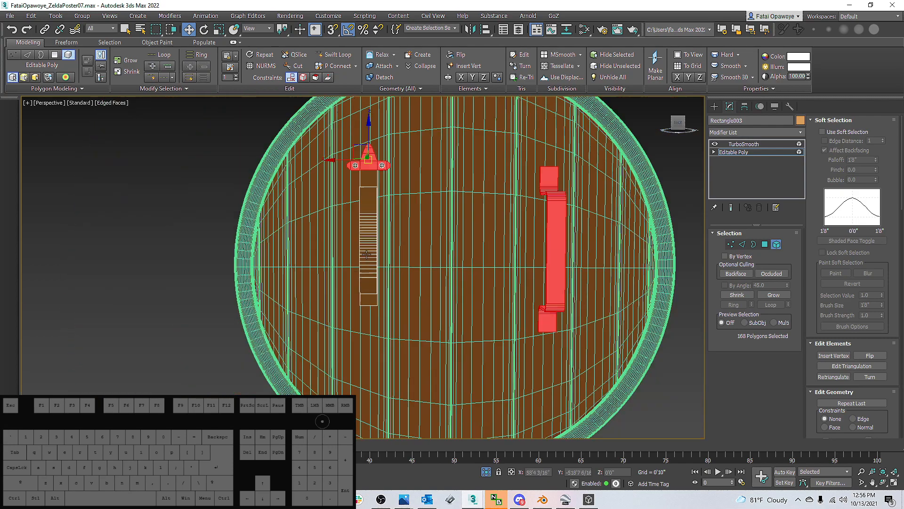
Select the cross-shaped plate and both studs and copy them straight down to the strap's lower end
{"action": "left_click", "coordinate": [372, 287]}
{"action": "left_click", "coordinate": [372, 161]}
{"action": "scroll", "coordinate": [371, 162], "scroll_direction": "up", "scroll_amount": 5}
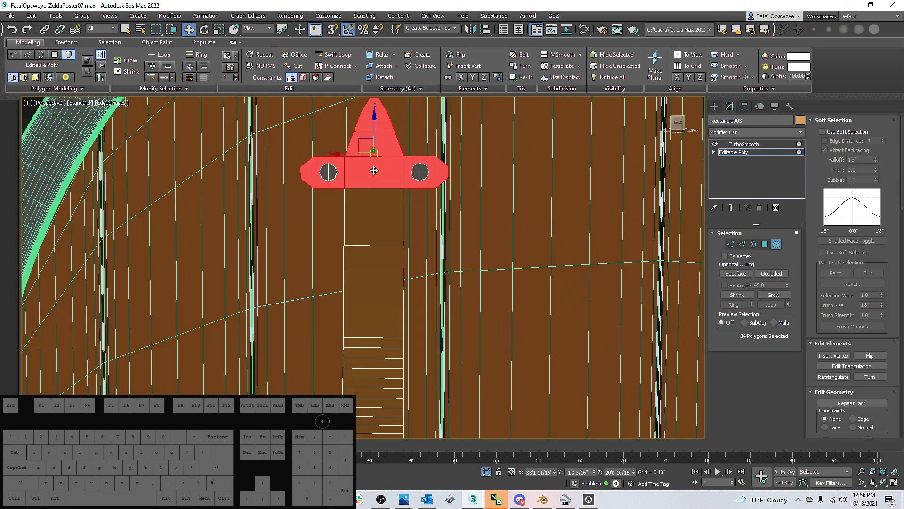
{"action": "left_click", "coordinate": [419, 173], "text": "ctrl"}
{"action": "left_click", "coordinate": [329, 172], "text": "ctrl"}
{"action": "scroll", "coordinate": [329, 173], "scroll_direction": "down", "scroll_amount": 2}
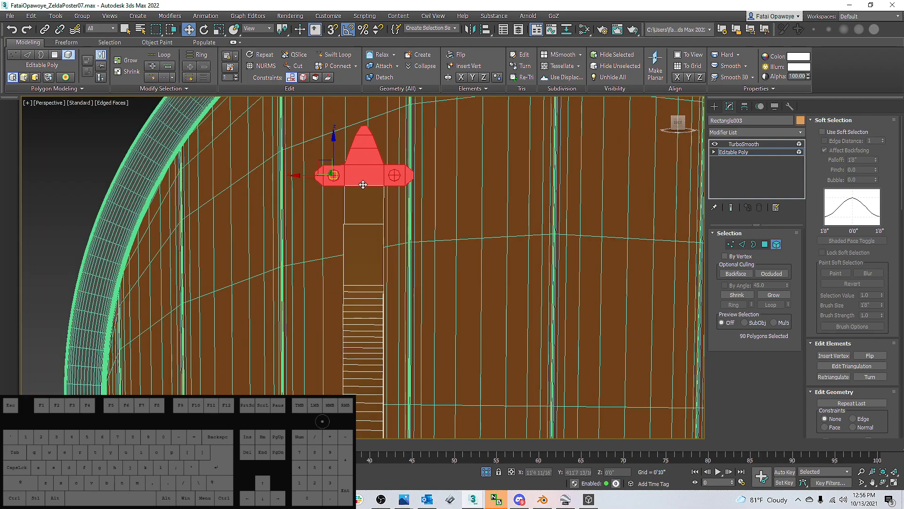
{"action": "scroll", "coordinate": [386, 195], "scroll_direction": "down", "scroll_amount": 4}
{"action": "middle_click_drag", "start_coordinate": [386, 195], "coordinate": [393, 181]}
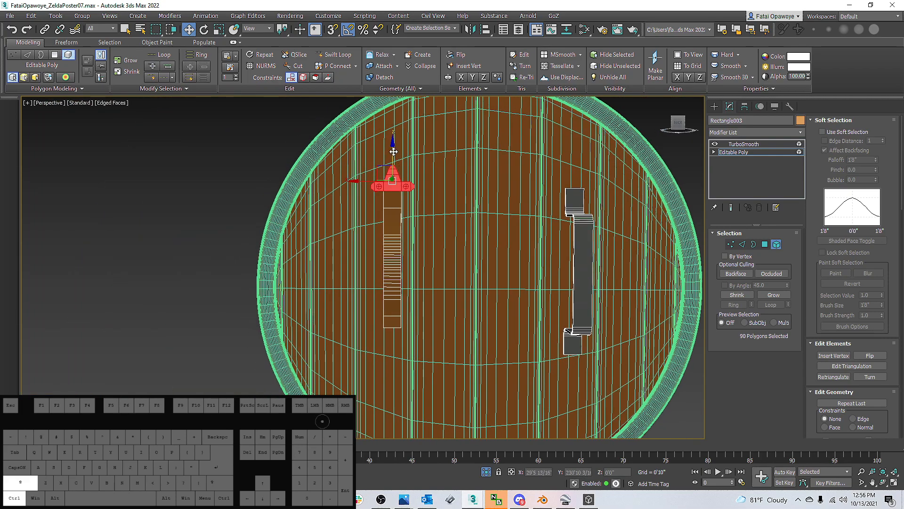
{"action": "mouse_move", "coordinate": [394, 152]}
{"action": "left_mouse_down", "text": "shift"}
{"action": "mouse_move", "coordinate": [393, 296]}
{"action": "mouse_move", "coordinate": [380, 278]}
{"action": "left_mouse_up", "text": "shift"}
{"action": "left_click", "coordinate": [482, 259]}
Detach the copied lower plate and studs as a separate object
{"action": "key", "text": "e"}
{"action": "key", "text": "ctrl+z"}
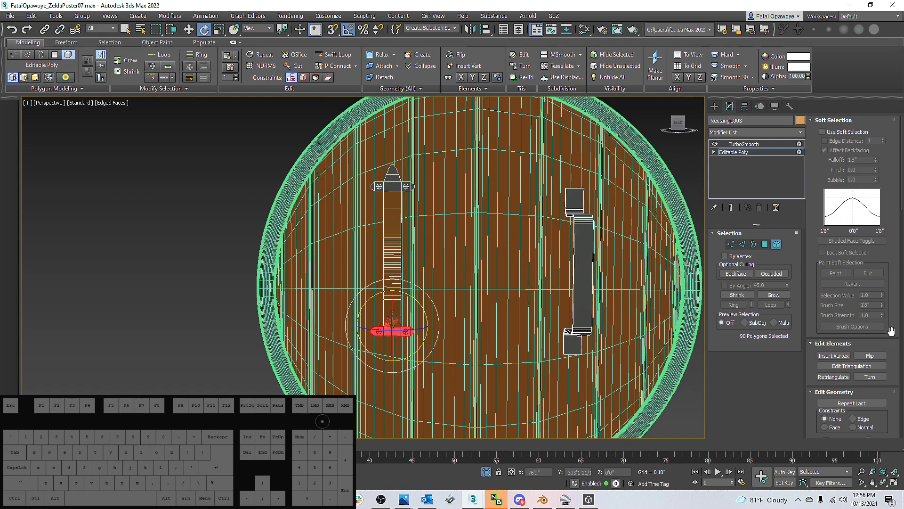
{"action": "left_click_drag", "start_coordinate": [891, 331], "coordinate": [864, 143]}
{"action": "left_click_drag", "start_coordinate": [875, 308], "coordinate": [884, 284]}
{"action": "left_click", "coordinate": [878, 256]}
{"action": "left_click", "coordinate": [476, 262]}
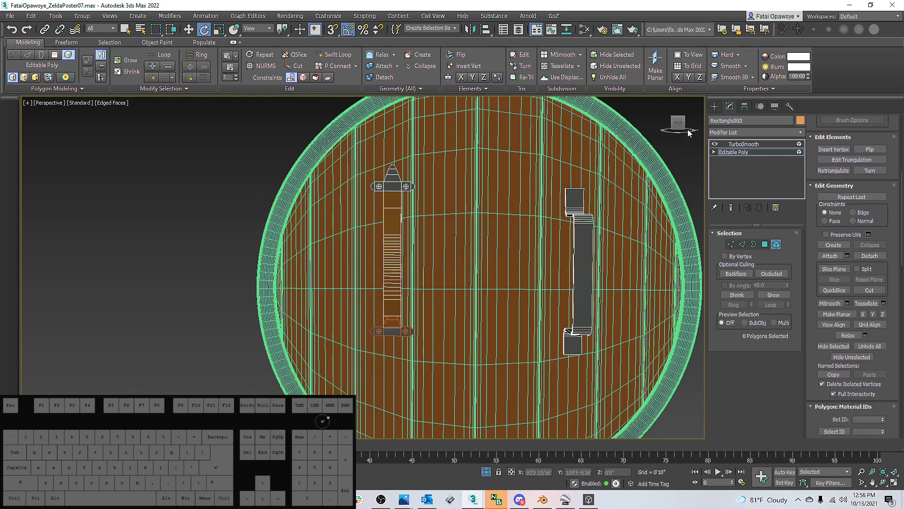
Mirror the detached lower fitting on the Z axis with No Clone and move it down to the strap's lower end
{"action": "left_click", "coordinate": [714, 107]}
{"action": "left_click", "coordinate": [394, 334]}
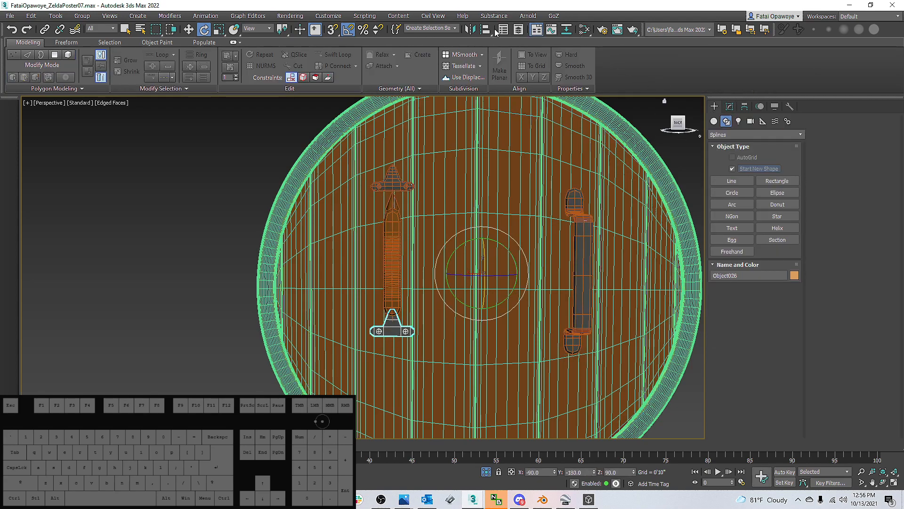
{"action": "left_click", "coordinate": [470, 30]}
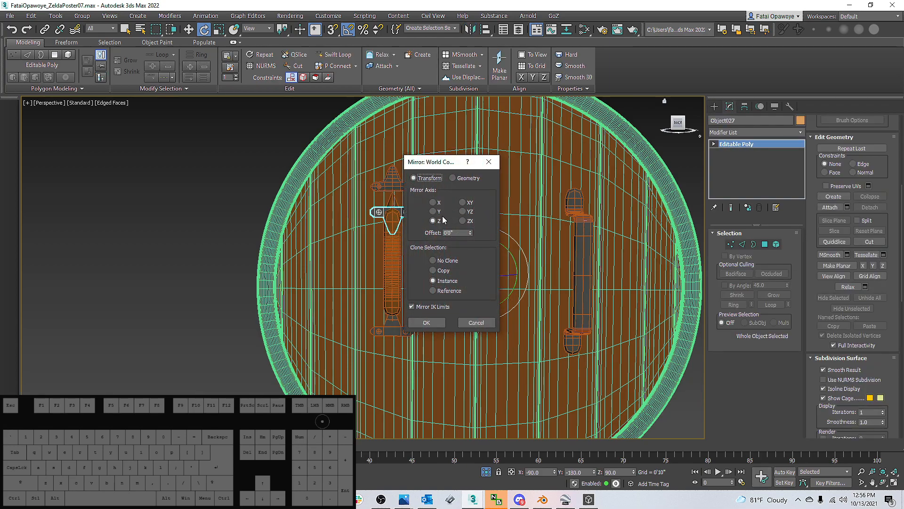
{"action": "left_click", "coordinate": [438, 262]}
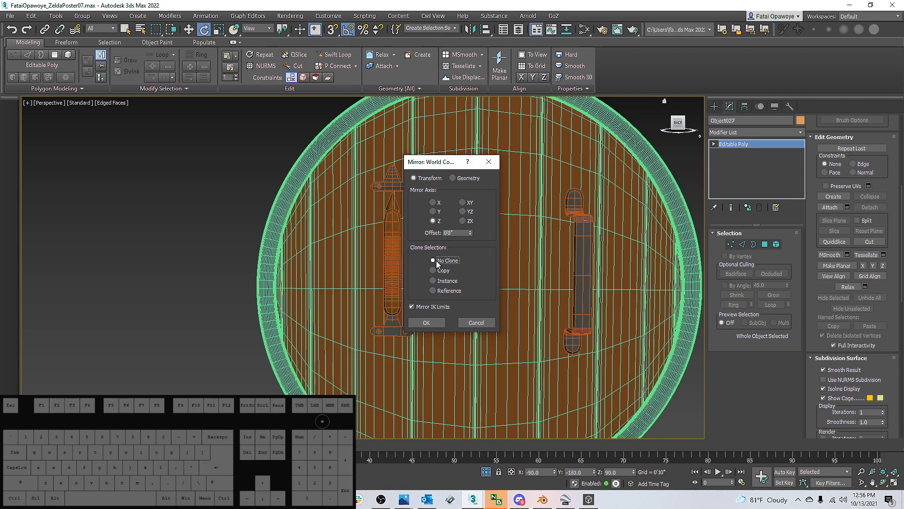
{"action": "left_click", "coordinate": [432, 325]}
{"action": "key", "text": "w"}
{"action": "left_click_drag", "start_coordinate": [480, 252], "coordinate": [481, 371]}
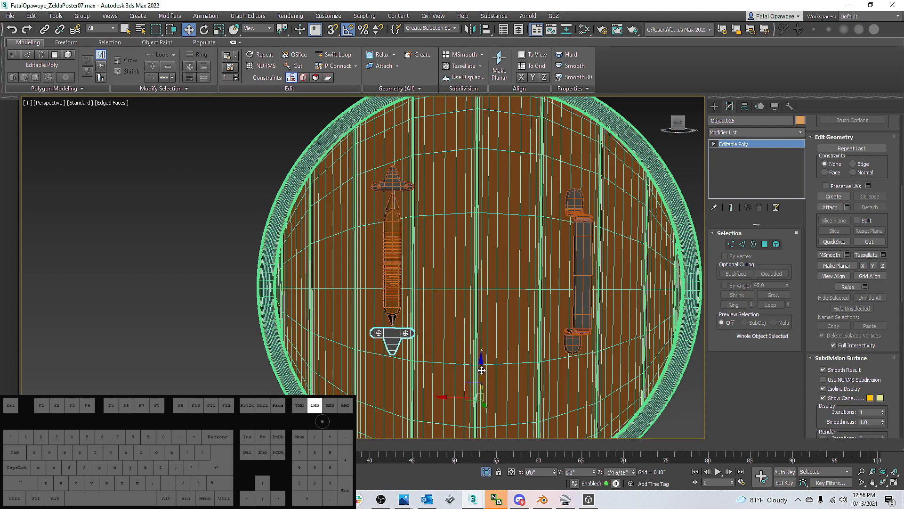
Turn off the TurboSmooth result on the strap and grip object to show the strap's base mesh
{"action": "left_click", "coordinate": [398, 269]}
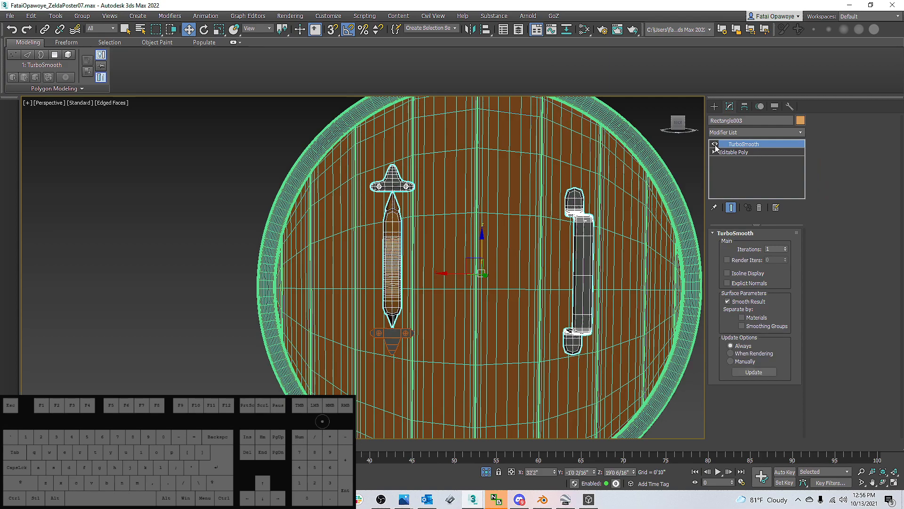
{"action": "left_click", "coordinate": [715, 145]}
{"action": "left_click", "coordinate": [733, 152]}
{"action": "scroll", "coordinate": [411, 333], "scroll_direction": "up", "scroll_amount": 5}
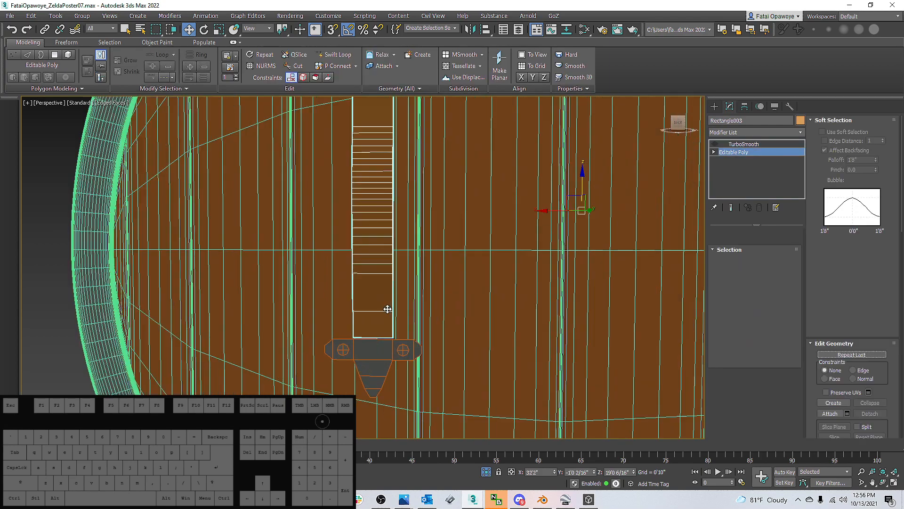
{"action": "middle_click_drag", "start_coordinate": [380, 278], "coordinate": [403, 252]}
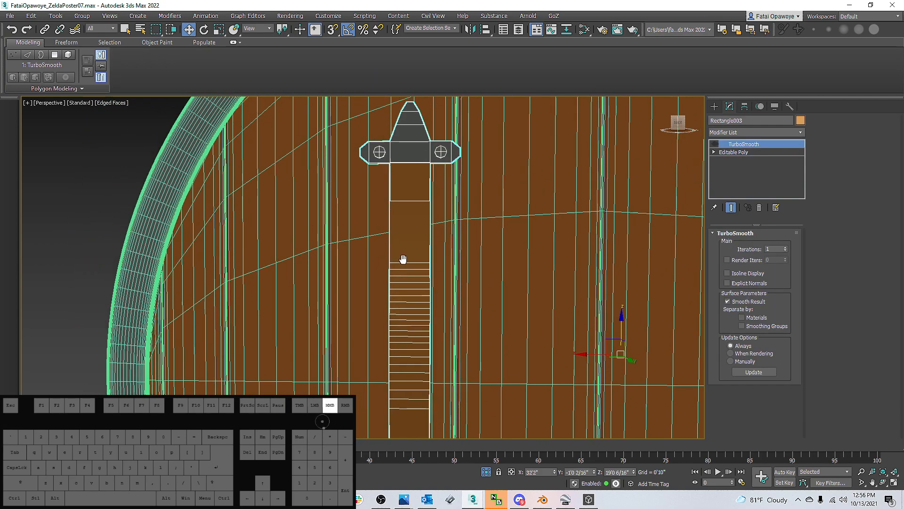
{"action": "scroll", "coordinate": [410, 195], "scroll_direction": "down", "scroll_amount": 3}
{"action": "scroll", "coordinate": [397, 204], "scroll_direction": "up", "scroll_amount": 3}
{"action": "scroll", "coordinate": [397, 245], "scroll_direction": "up", "scroll_amount": 4}
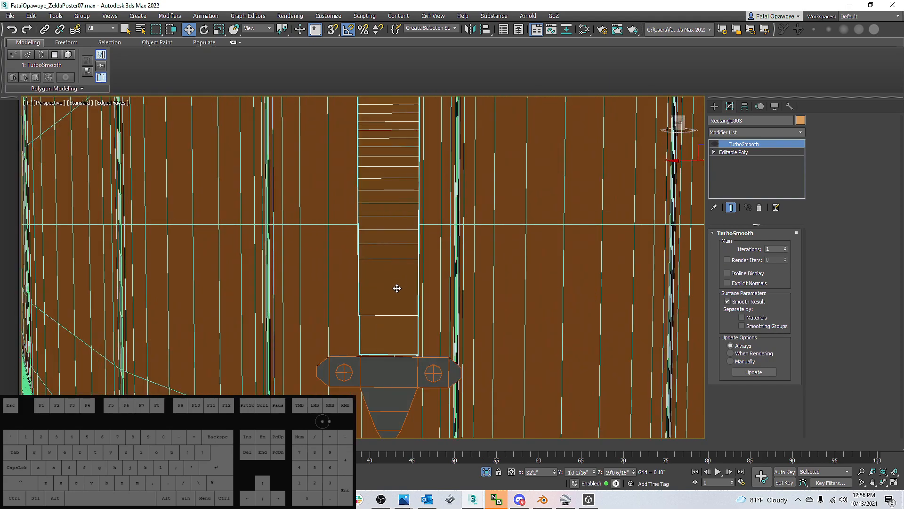
{"action": "scroll", "coordinate": [395, 307], "scroll_direction": "up", "scroll_amount": 2}
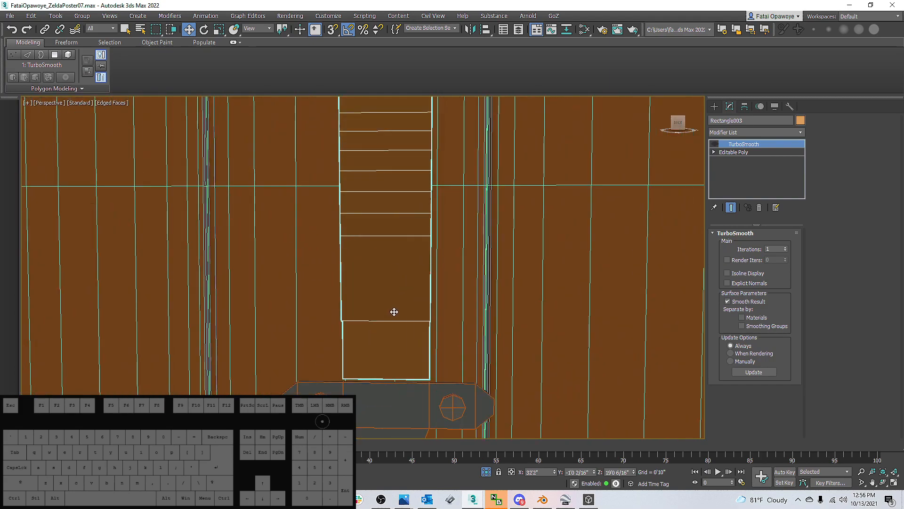
{"action": "scroll", "coordinate": [392, 310], "scroll_direction": "up", "scroll_amount": 2}
Select the row of crosswise edges along the bowed strap and connect them with 3 lengthwise segments
{"action": "left_click", "coordinate": [736, 152]}
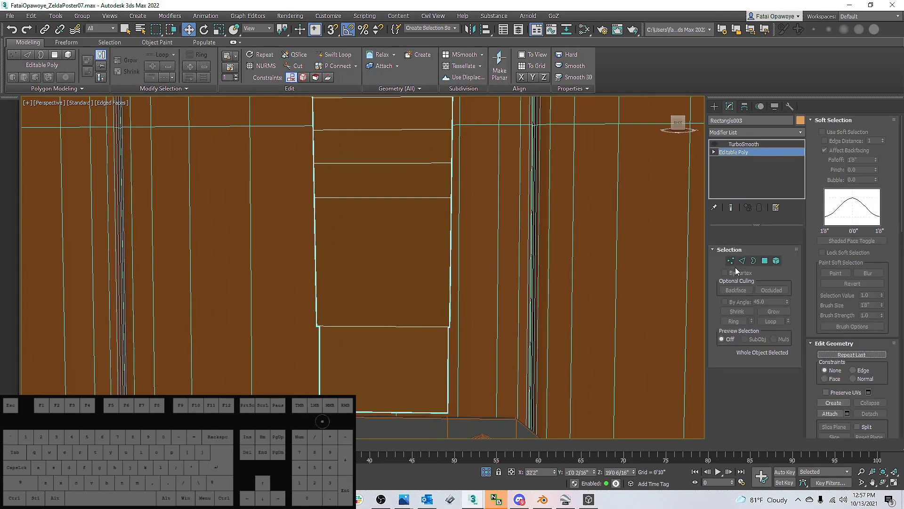
{"action": "left_click", "coordinate": [742, 244]}
{"action": "left_click", "coordinate": [385, 326]}
{"action": "key", "text": "w"}
{"action": "left_click", "coordinate": [381, 326]}
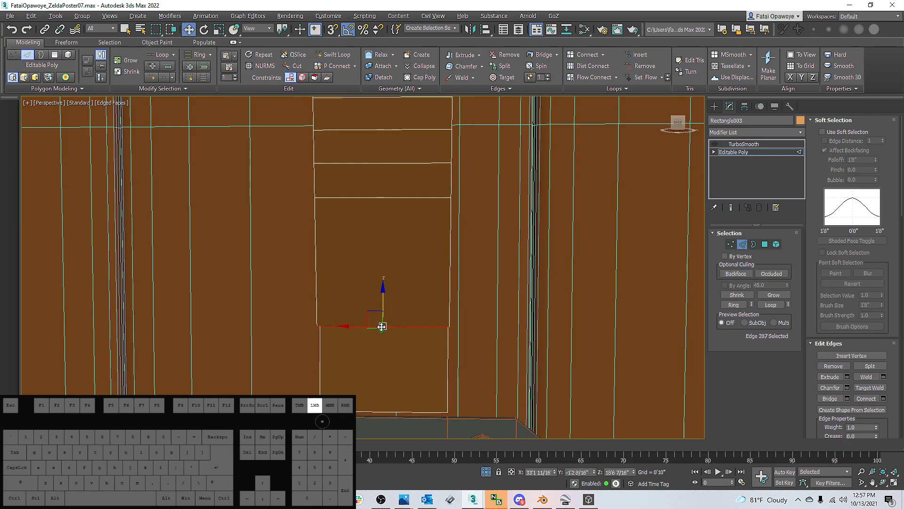
{"action": "left_click", "coordinate": [771, 305]}
{"action": "scroll", "coordinate": [438, 282], "scroll_direction": "down", "scroll_amount": 3}
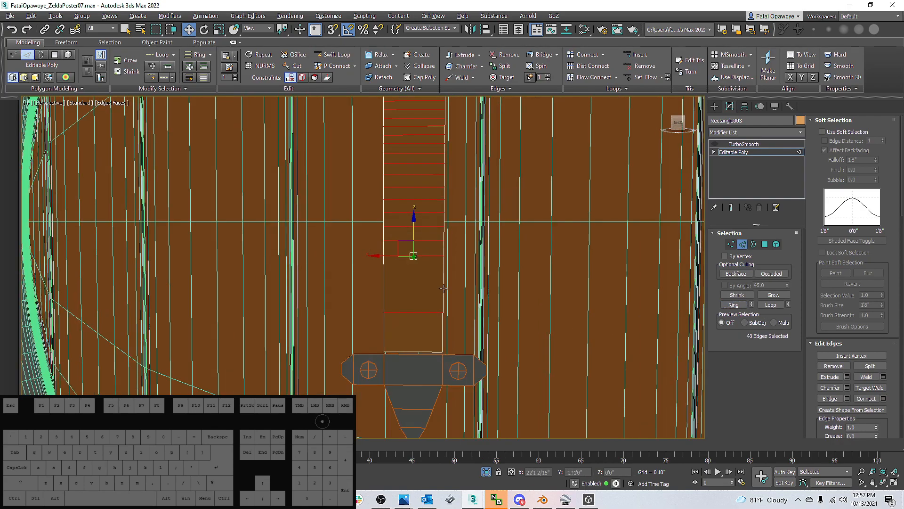
{"action": "right_click", "coordinate": [441, 286]}
{"action": "left_click", "coordinate": [361, 319]}
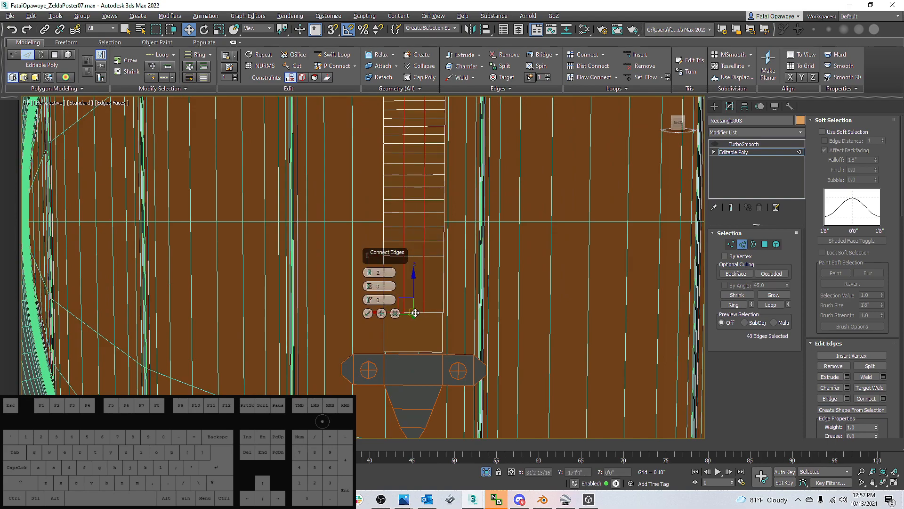
{"action": "left_click", "coordinate": [368, 271]}
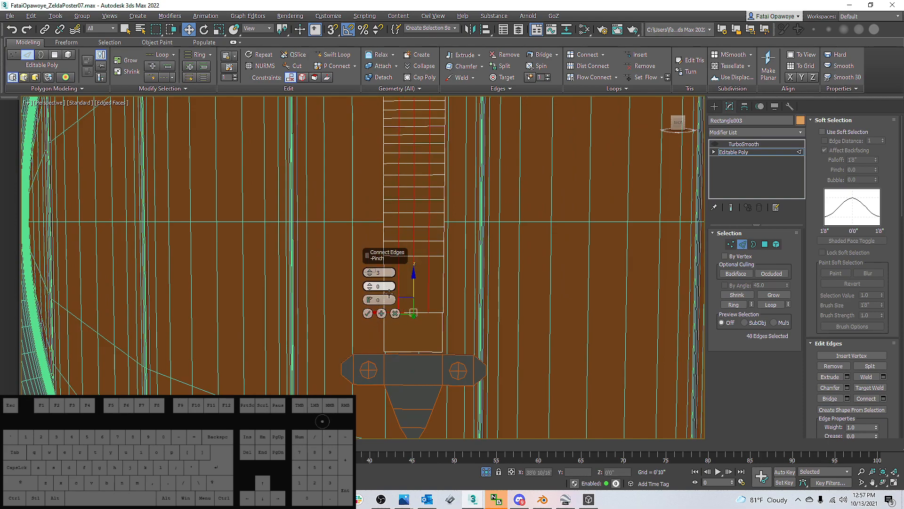
{"action": "left_click", "coordinate": [368, 313]}
Pull the middle vertices at the bowed strap's lower end down to form a pointed tip
{"action": "key", "text": "1"}
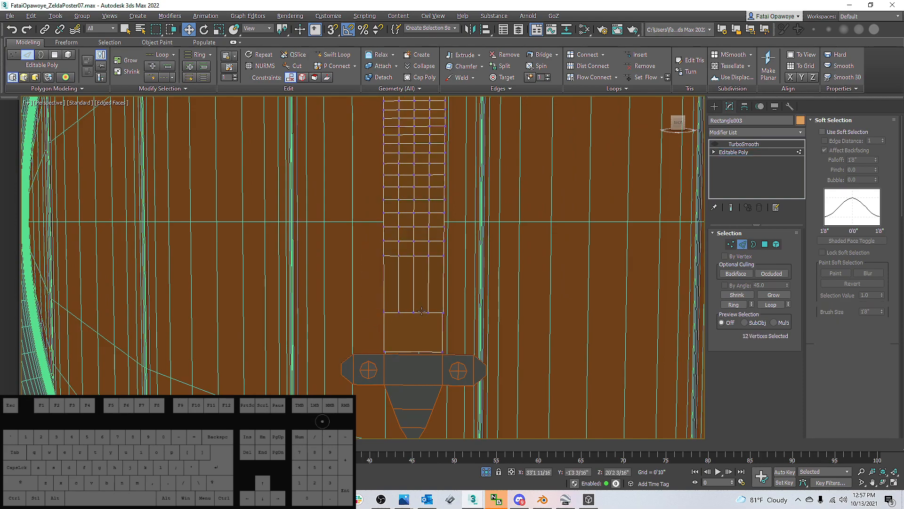
{"action": "scroll", "coordinate": [442, 326], "scroll_direction": "up", "scroll_amount": 2}
{"action": "left_click_drag", "start_coordinate": [376, 301], "coordinate": [409, 307]}
{"action": "scroll", "coordinate": [419, 283], "scroll_direction": "down", "scroll_amount": 4}
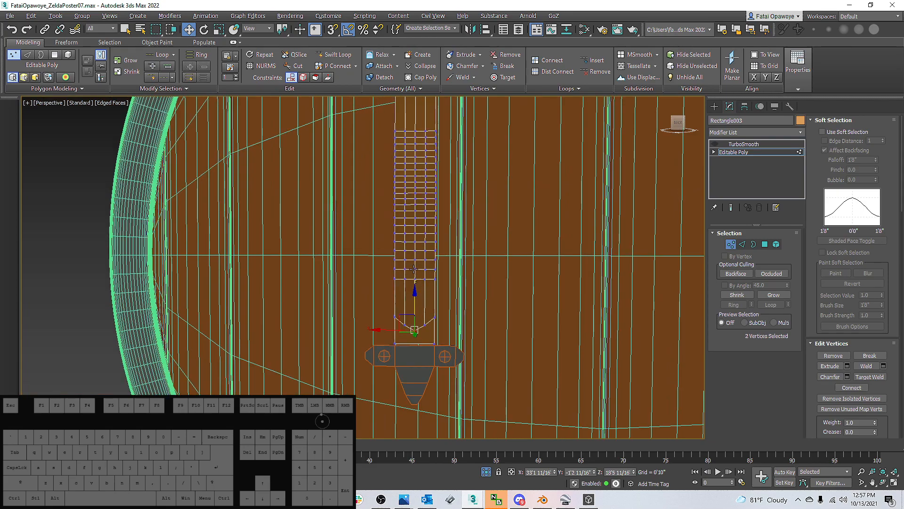
Add lengthwise supporting edge loops with SwiftLoop along the edges of the bowed strap and the flat strap behind it
{"action": "middle_click_drag", "start_coordinate": [430, 303], "coordinate": [401, 290], "text": "alt"}
{"action": "key", "text": "alt+1"}
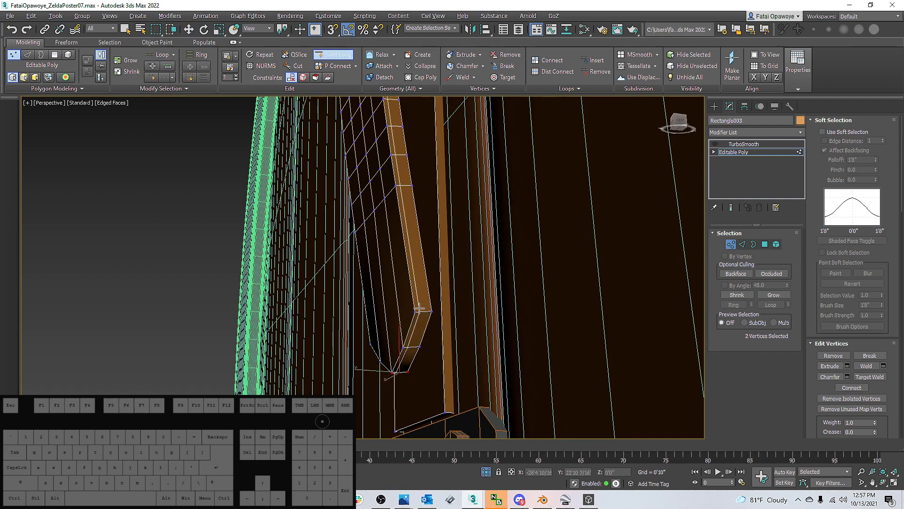
{"action": "left_click", "coordinate": [420, 311]}
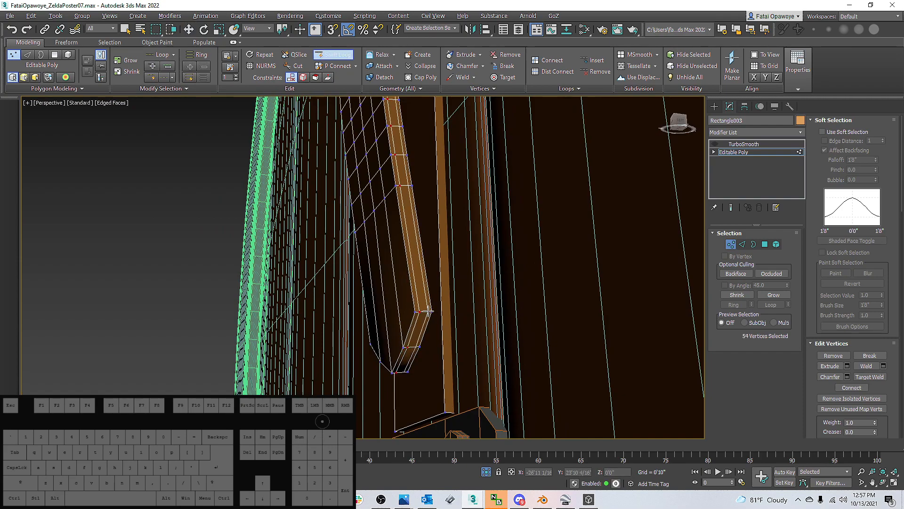
{"action": "left_click", "coordinate": [451, 413]}
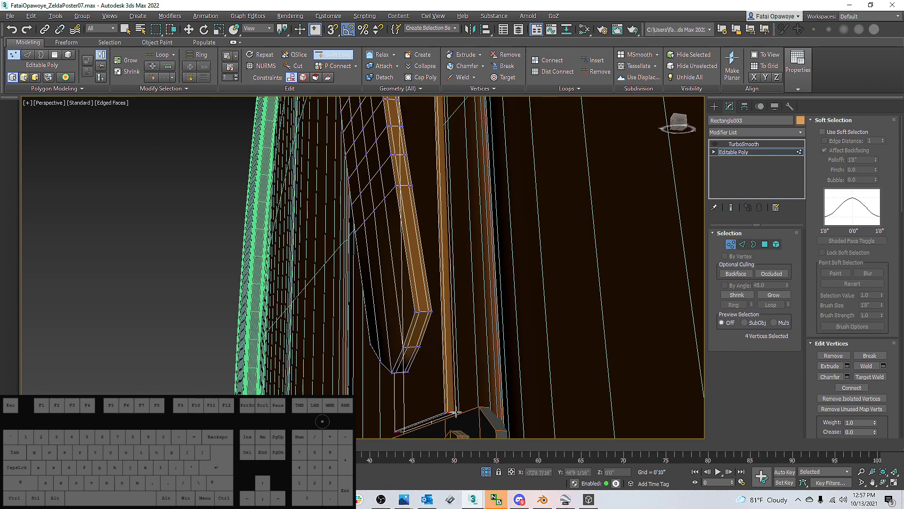
{"action": "right_click", "coordinate": [457, 415]}
Add SwiftLoop supporting edge loops across the flat strap close to its lower and upper ends
{"action": "middle_click_drag", "start_coordinate": [457, 414], "coordinate": [449, 362], "text": "alt"}
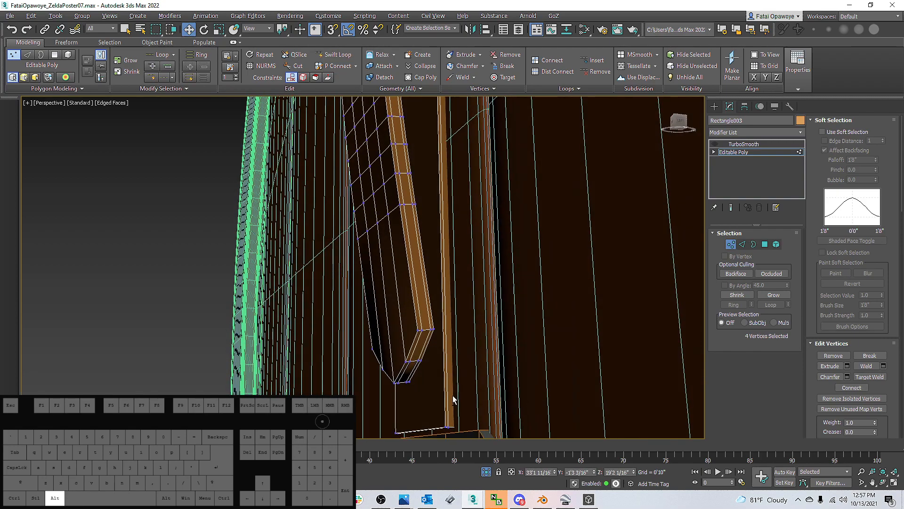
{"action": "left_click", "coordinate": [439, 345]}
{"action": "left_click", "coordinate": [449, 424]}
{"action": "right_click", "coordinate": [450, 423]}
{"action": "middle_click_drag", "start_coordinate": [455, 299], "coordinate": [461, 377]}
{"action": "scroll", "coordinate": [456, 301], "scroll_direction": "down", "scroll_amount": 2}
{"action": "scroll", "coordinate": [462, 283], "scroll_direction": "down", "scroll_amount": 4}
{"action": "scroll", "coordinate": [464, 238], "scroll_direction": "up", "scroll_amount": 2}
{"action": "scroll", "coordinate": [463, 238], "scroll_direction": "up", "scroll_amount": 4}
{"action": "key", "text": "alt+1"}
{"action": "scroll", "coordinate": [470, 241], "scroll_direction": "up", "scroll_amount": 3}
{"action": "left_click", "coordinate": [475, 227]}
{"action": "right_click", "coordinate": [475, 227]}
{"action": "scroll", "coordinate": [475, 227], "scroll_direction": "down", "scroll_amount": 6}
Attach the mirrored lower fitting to the strap and grip object
{"action": "middle_click_drag", "start_coordinate": [408, 240], "coordinate": [418, 222]}
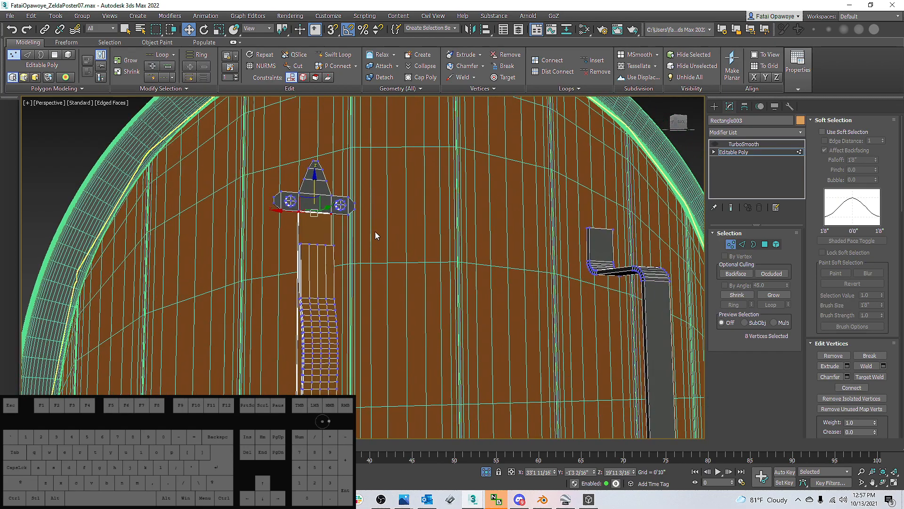
{"action": "middle_click_drag", "start_coordinate": [465, 233], "coordinate": [425, 173]}
{"action": "middle_click_drag", "start_coordinate": [504, 225], "coordinate": [436, 157]}
{"action": "scroll", "coordinate": [436, 157], "scroll_direction": "down", "scroll_amount": 3}
{"action": "middle_click_drag", "start_coordinate": [420, 190], "coordinate": [384, 175], "text": "alt"}
{"action": "scroll", "coordinate": [300, 183], "scroll_direction": "up", "scroll_amount": 5}
{"action": "middle_click_drag", "start_coordinate": [297, 212], "coordinate": [409, 263], "text": "alt"}
{"action": "scroll", "coordinate": [410, 263], "scroll_direction": "down", "scroll_amount": 2}
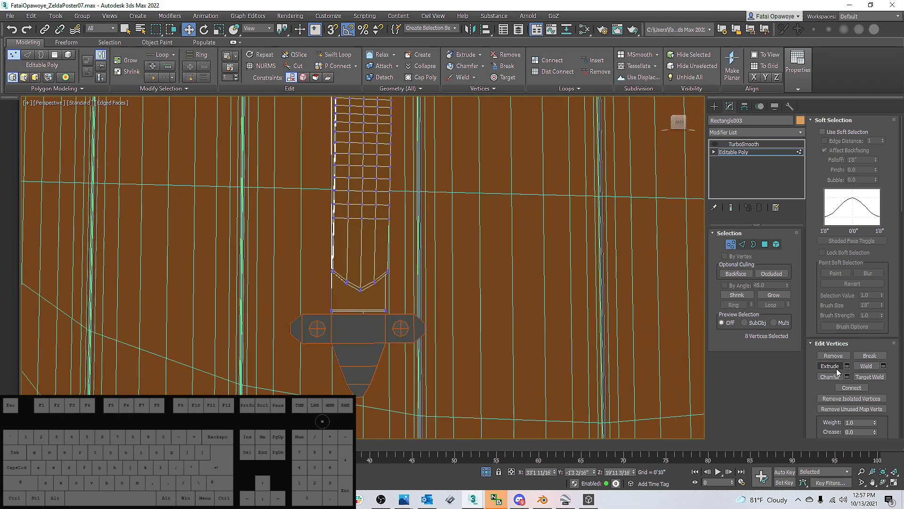
{"action": "scroll", "coordinate": [885, 331], "scroll_direction": "down", "scroll_amount": 3}
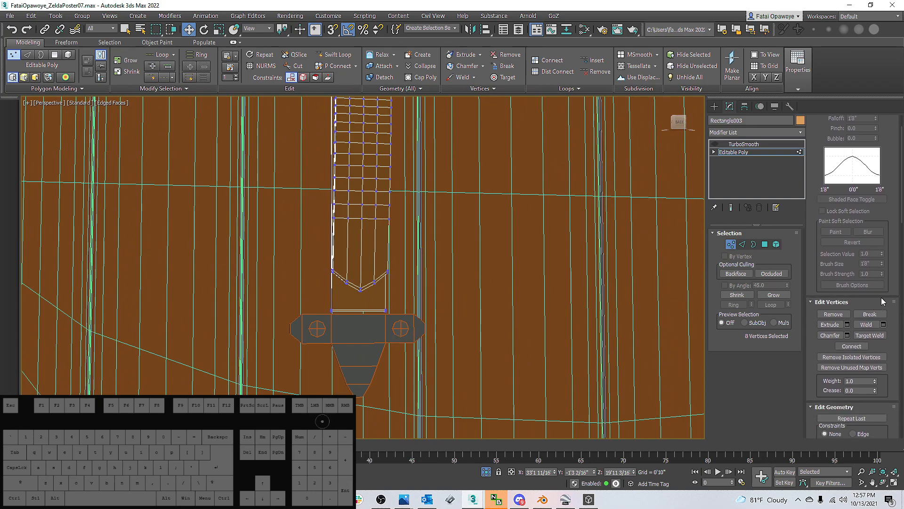
{"action": "scroll", "coordinate": [888, 288], "scroll_direction": "up", "scroll_amount": 3}
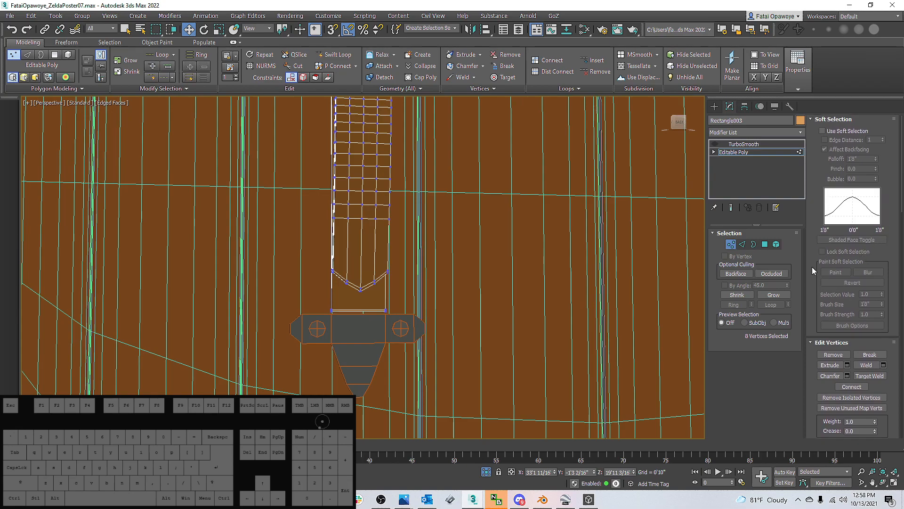
{"action": "scroll", "coordinate": [813, 164], "scroll_direction": "down", "scroll_amount": 8}
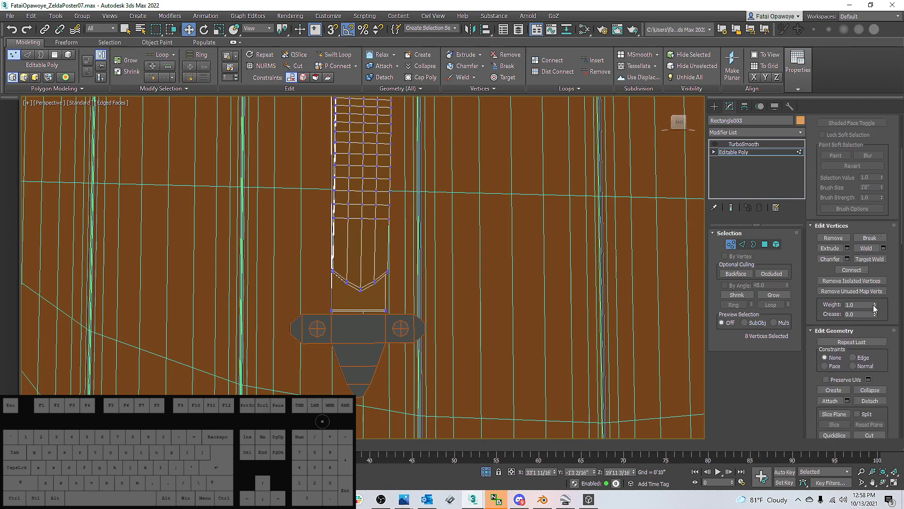
{"action": "left_click_drag", "start_coordinate": [882, 303], "coordinate": [871, 254]}
{"action": "left_click", "coordinate": [829, 353]}
{"action": "left_click", "coordinate": [366, 327]}
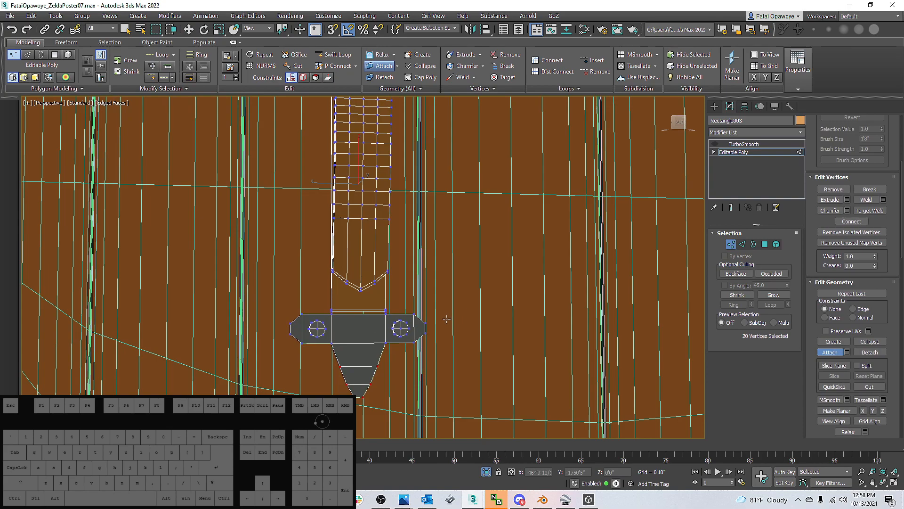
{"action": "key", "text": "w"}
Select the lower plate and both studs as elements and move them slightly up against the strap end
{"action": "key", "text": "3"}
{"action": "left_click_drag", "start_coordinate": [440, 395], "coordinate": [312, 320]}
{"action": "left_click", "coordinate": [777, 244]}
{"action": "left_click", "coordinate": [317, 329], "text": "ctrl"}
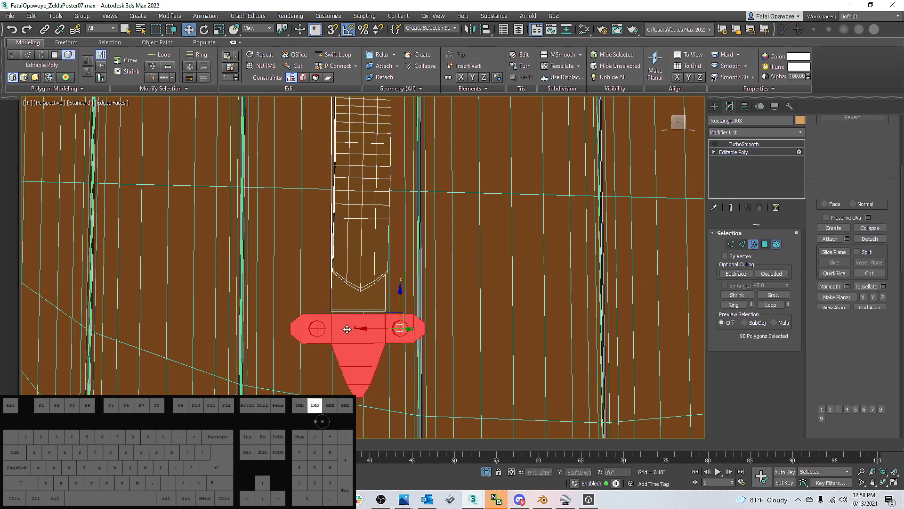
{"action": "left_click", "coordinate": [376, 327], "text": "ctrl"}
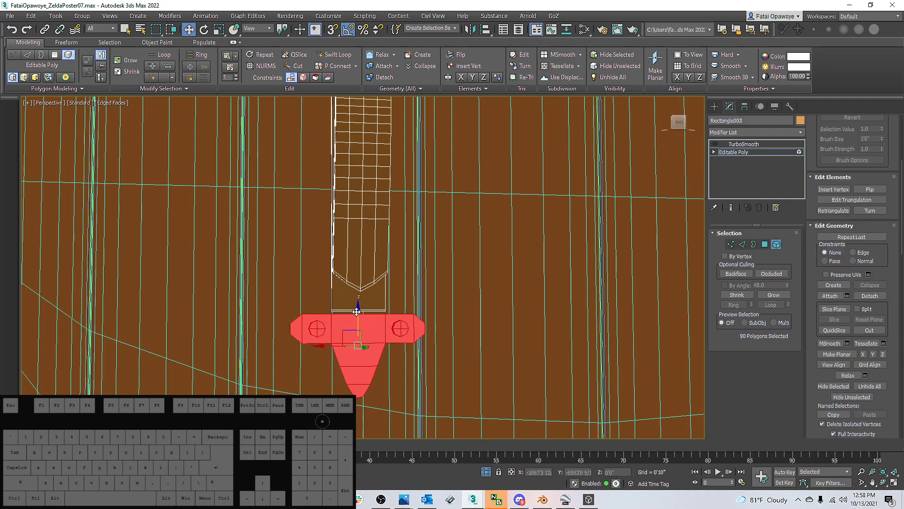
{"action": "left_click_drag", "start_coordinate": [360, 307], "coordinate": [360, 304]}
Select the crosswise edge loop at the bowed strap's upper bend and shift it slightly upward
{"action": "middle_click_drag", "start_coordinate": [361, 304], "coordinate": [460, 255]}
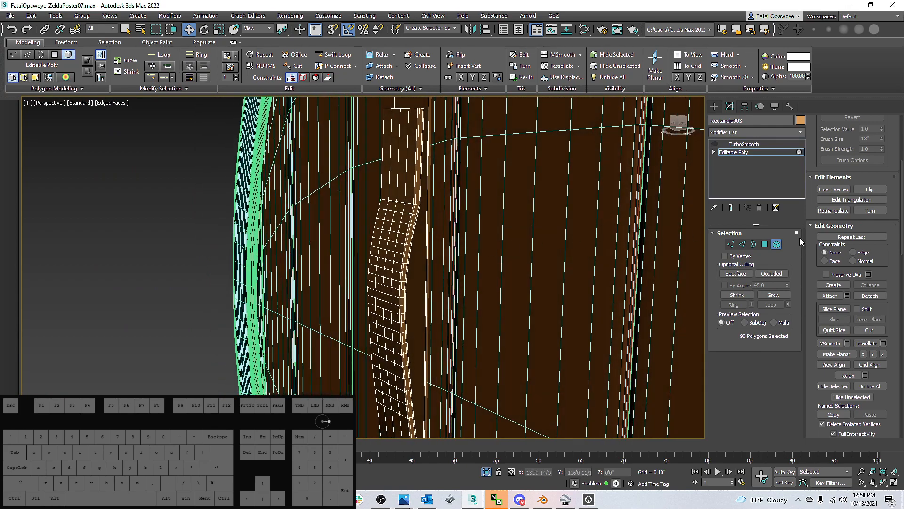
{"action": "left_click", "coordinate": [742, 245]}
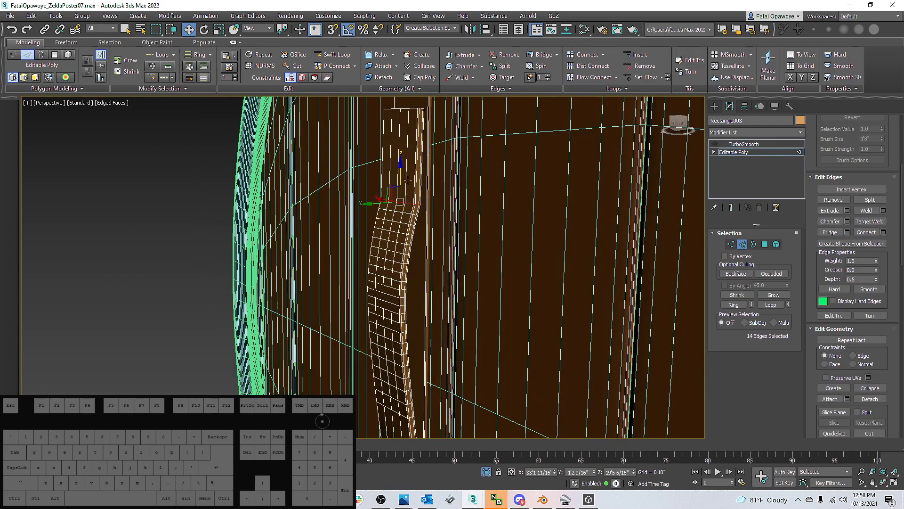
{"action": "middle_click_drag", "start_coordinate": [401, 140], "coordinate": [371, 221], "text": "alt"}
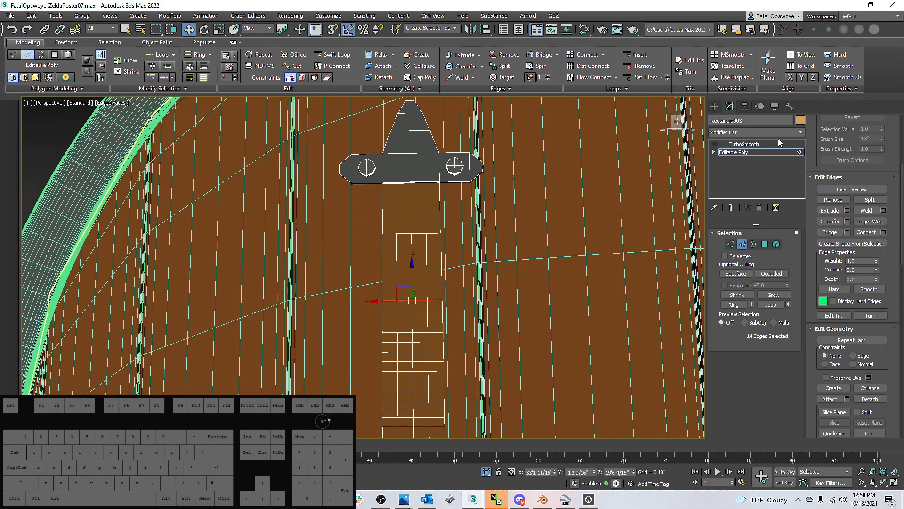
Turn TurboSmooth back on and hide the edged faces to review the smoothed strap, fittings and grip
{"action": "left_click", "coordinate": [715, 143]}
{"action": "middle_click_drag", "start_coordinate": [413, 203], "coordinate": [448, 206]}
{"action": "scroll", "coordinate": [485, 211], "scroll_direction": "down", "scroll_amount": 4}
{"action": "middle_click_drag", "start_coordinate": [448, 206], "coordinate": [461, 225], "text": "alt"}
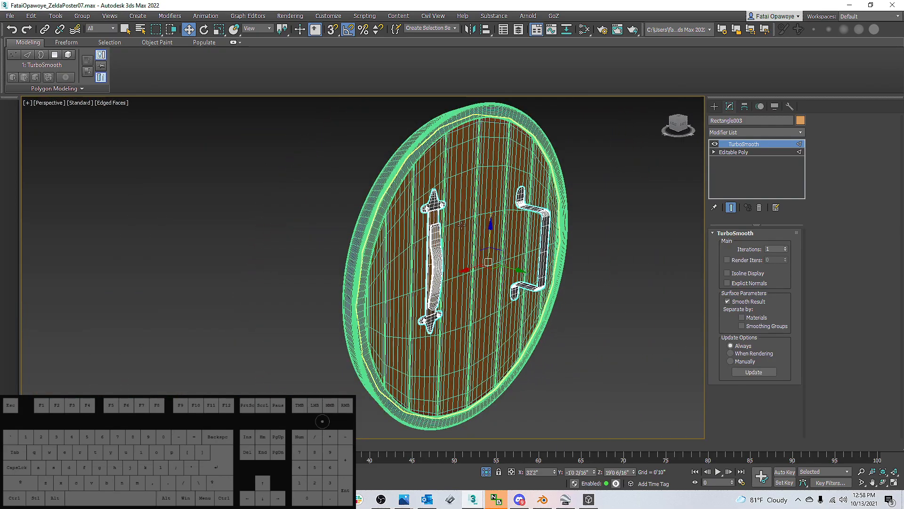
{"action": "key", "text": "F4"}
{"action": "middle_click_drag", "start_coordinate": [552, 226], "coordinate": [412, 267], "text": "alt"}
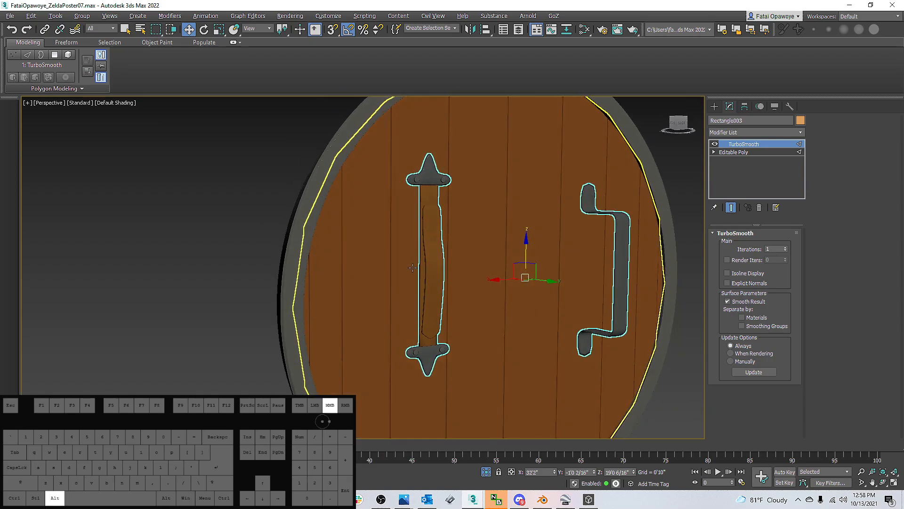
Turn off the TurboSmooth result again and return to the strap's editable mesh near the upper fitting
{"action": "left_click", "coordinate": [726, 153]}
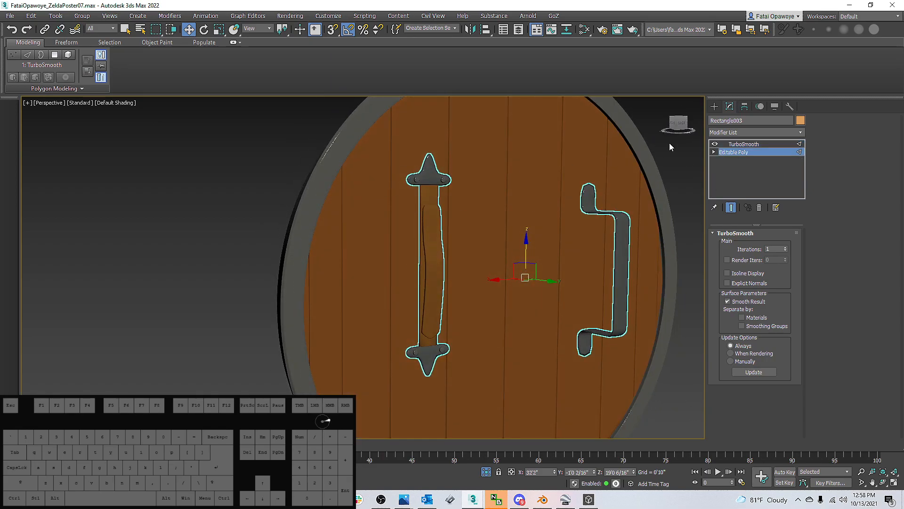
{"action": "scroll", "coordinate": [670, 144], "scroll_direction": "up", "scroll_amount": 1}
{"action": "left_click", "coordinate": [715, 144]}
{"action": "middle_click_drag", "start_coordinate": [561, 154], "coordinate": [468, 170], "text": "alt"}
{"action": "scroll", "coordinate": [373, 178], "scroll_direction": "up", "scroll_amount": 5}
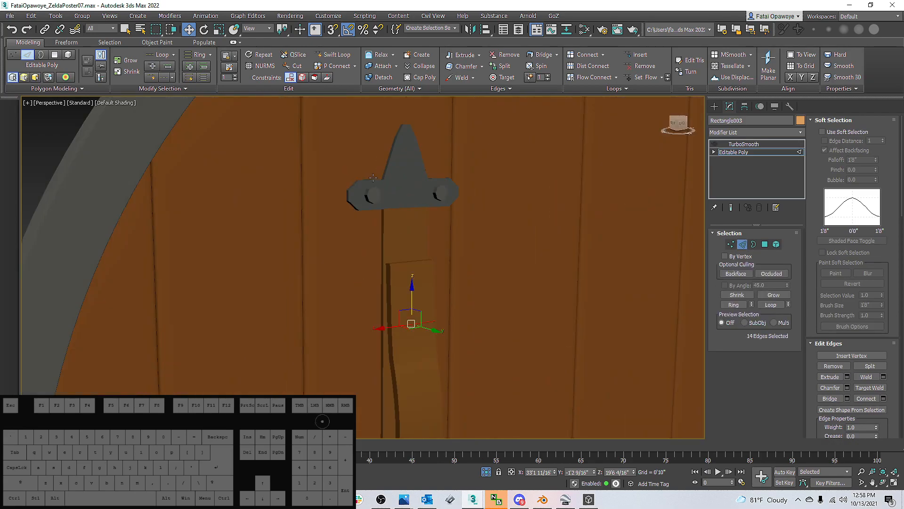
Select the rings of edges running through the thickness of the upper and lower strap plates
{"action": "scroll", "coordinate": [373, 178], "scroll_direction": "up", "scroll_amount": 2}
{"action": "key", "text": "F4"}
{"action": "scroll", "coordinate": [373, 178], "scroll_direction": "up", "scroll_amount": 5}
{"action": "mouse_move", "coordinate": [373, 177]}
{"action": "middle_mouse_down", "text": "alt"}
{"action": "mouse_move", "coordinate": [409, 203]}
{"action": "mouse_move", "coordinate": [448, 212]}
{"action": "middle_mouse_up", "text": "alt"}
{"action": "key", "text": "2"}
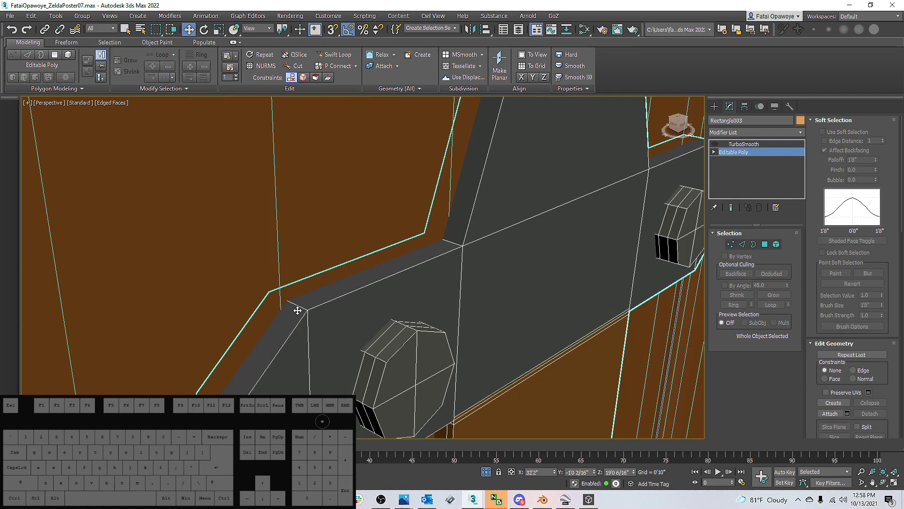
{"action": "key", "text": "2"}
{"action": "scroll", "coordinate": [300, 307], "scroll_direction": "down", "scroll_amount": 6}
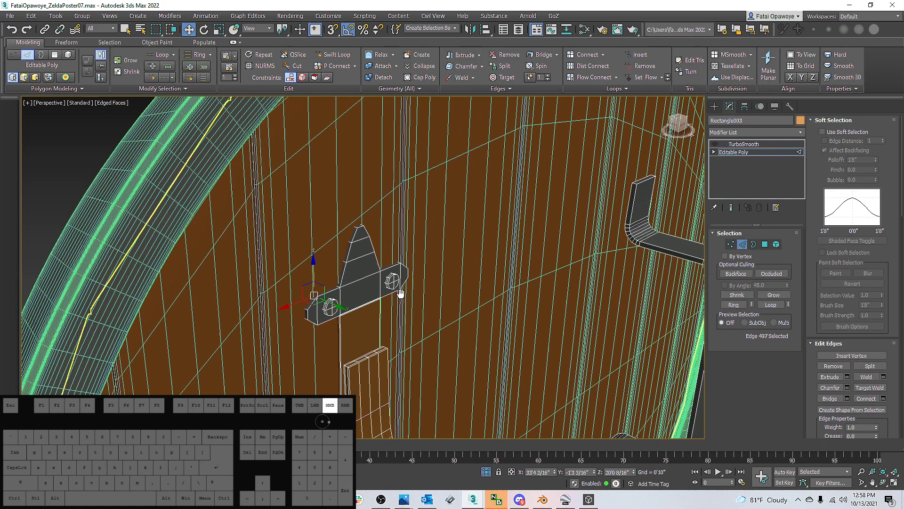
{"action": "scroll", "coordinate": [331, 206], "scroll_direction": "up", "scroll_amount": 6}
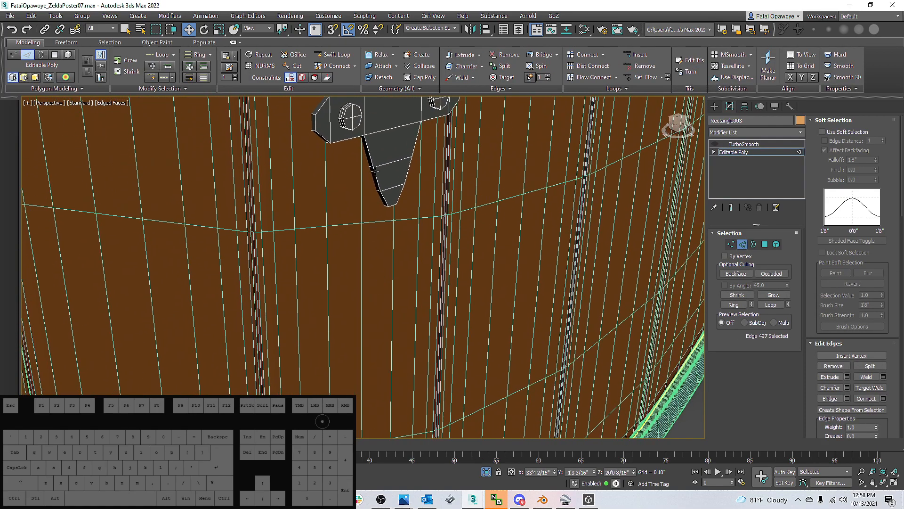
{"action": "scroll", "coordinate": [374, 172], "scroll_direction": "up", "scroll_amount": 2}
{"action": "left_click", "coordinate": [373, 164], "text": "ctrl"}
{"action": "scroll", "coordinate": [376, 189], "scroll_direction": "up", "scroll_amount": 2}
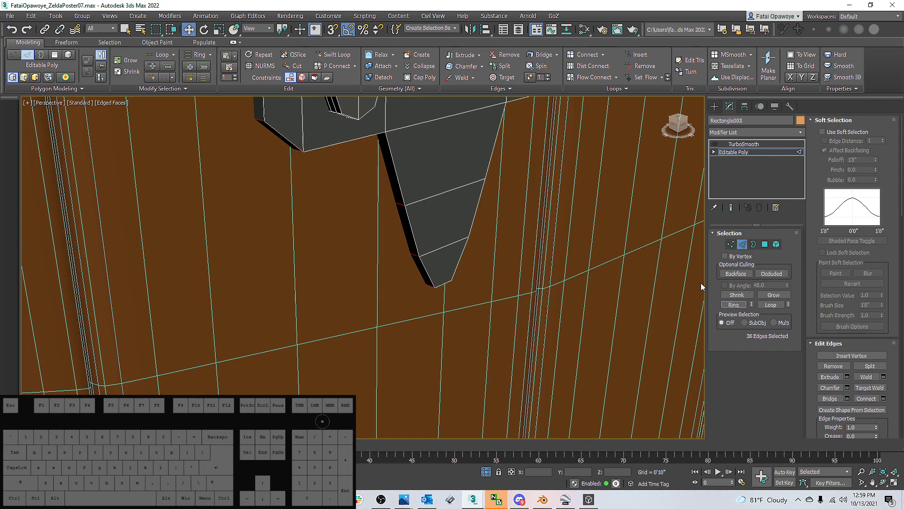
Connect the selected plate thickness edges with 3 segments and a pinch of 93
{"action": "scroll", "coordinate": [440, 242], "scroll_direction": "down", "scroll_amount": 3}
{"action": "middle_click_drag", "start_coordinate": [440, 242], "coordinate": [471, 208], "text": "alt"}
{"action": "right_click", "coordinate": [471, 208]}
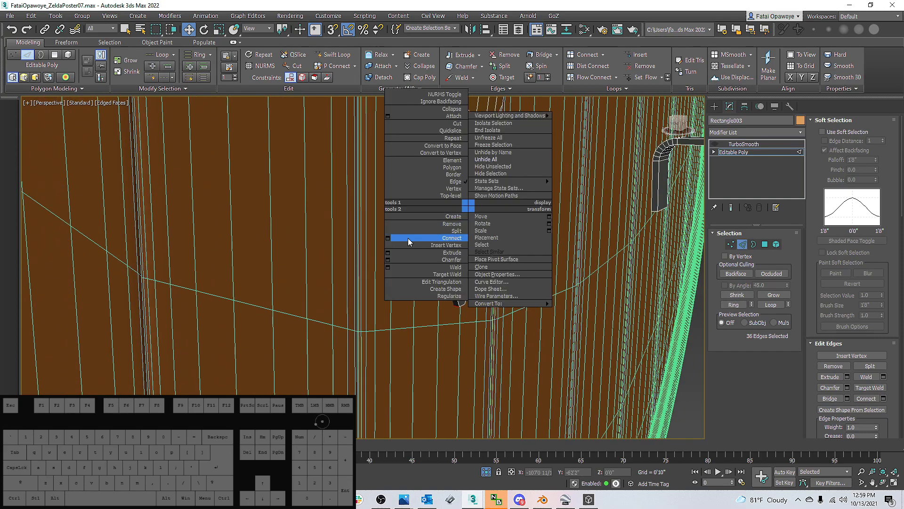
{"action": "left_click", "coordinate": [388, 238]}
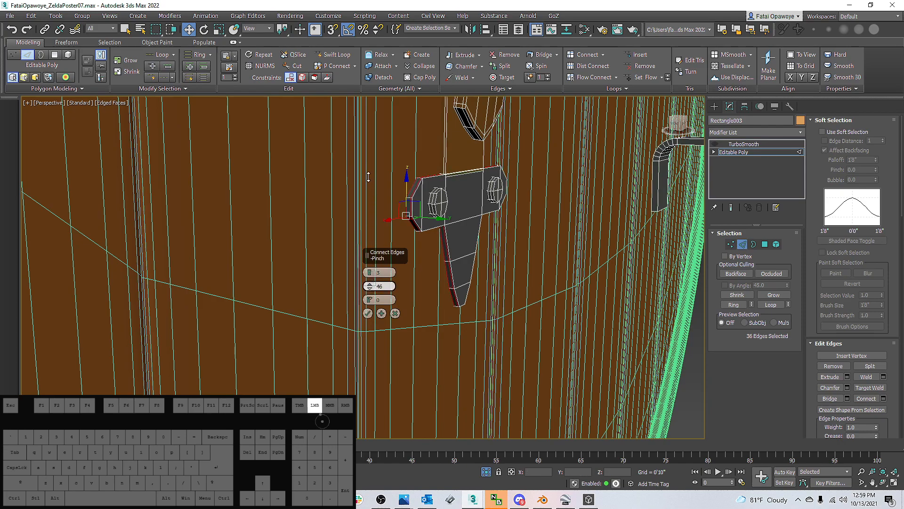
{"action": "left_click_drag", "start_coordinate": [372, 122], "coordinate": [392, 128]}
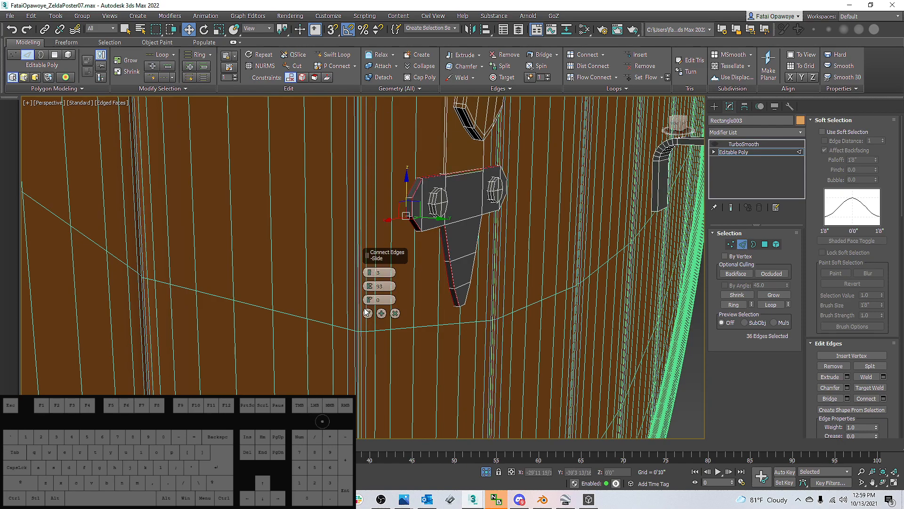
{"action": "left_click", "coordinate": [368, 313]}
Turn TurboSmooth back on and review the smoothed strap plates with and without edged faces
{"action": "left_click", "coordinate": [713, 143]}
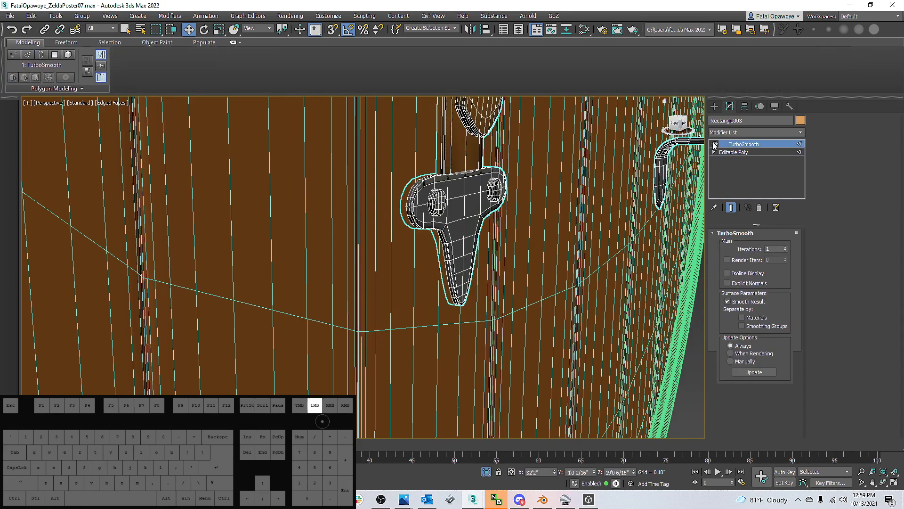
{"action": "middle_click_drag", "start_coordinate": [566, 203], "coordinate": [518, 231], "text": "alt"}
{"action": "scroll", "coordinate": [523, 212], "scroll_direction": "down", "scroll_amount": 5}
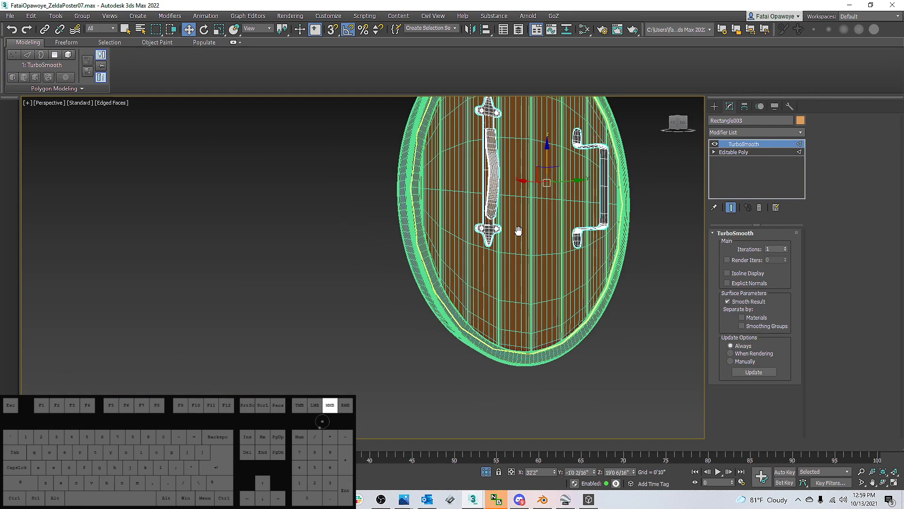
{"action": "scroll", "coordinate": [518, 215], "scroll_direction": "up", "scroll_amount": 3}
{"action": "key", "text": "F4"}
{"action": "scroll", "coordinate": [443, 211], "scroll_direction": "up", "scroll_amount": 3}
{"action": "mouse_move", "coordinate": [442, 210]}
{"action": "middle_mouse_down", "text": "alt"}
{"action": "mouse_move", "coordinate": [464, 181]}
{"action": "mouse_move", "coordinate": [452, 225]}
{"action": "mouse_move", "coordinate": [472, 244]}
{"action": "mouse_move", "coordinate": [473, 258]}
{"action": "mouse_move", "coordinate": [427, 253]}
{"action": "mouse_move", "coordinate": [476, 227]}
{"action": "middle_mouse_up", "text": "alt"}
{"action": "scroll", "coordinate": [551, 217], "scroll_direction": "up", "scroll_amount": 3}
{"action": "scroll", "coordinate": [500, 239], "scroll_direction": "down", "scroll_amount": 3}
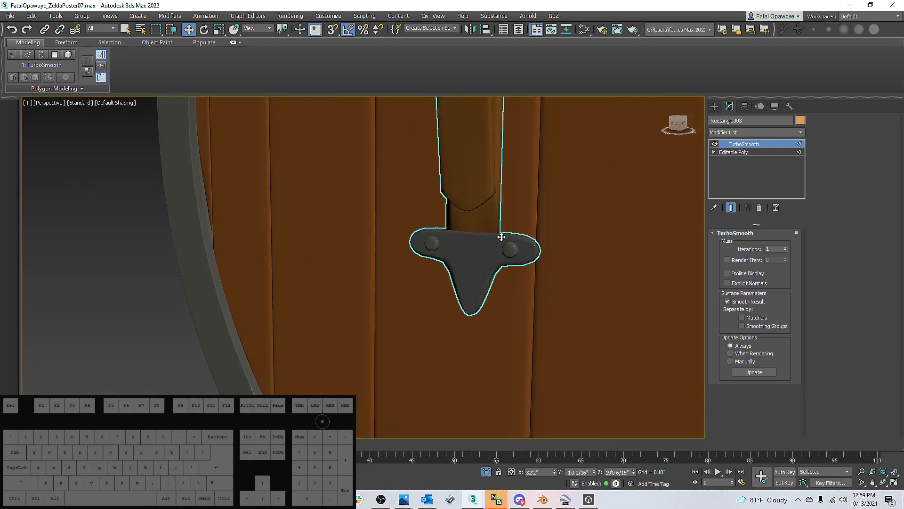
{"action": "scroll", "coordinate": [508, 230], "scroll_direction": "up", "scroll_amount": 3}
{"action": "key", "text": "F4"}
{"action": "key", "text": "F4"}
{"action": "scroll", "coordinate": [512, 228], "scroll_direction": "down", "scroll_amount": 5}
{"action": "middle_click_drag", "start_coordinate": [513, 228], "coordinate": [542, 226], "text": "alt"}
{"action": "scroll", "coordinate": [541, 226], "scroll_direction": "down", "scroll_amount": 5}
{"action": "scroll", "coordinate": [541, 226], "scroll_direction": "up", "scroll_amount": 4}
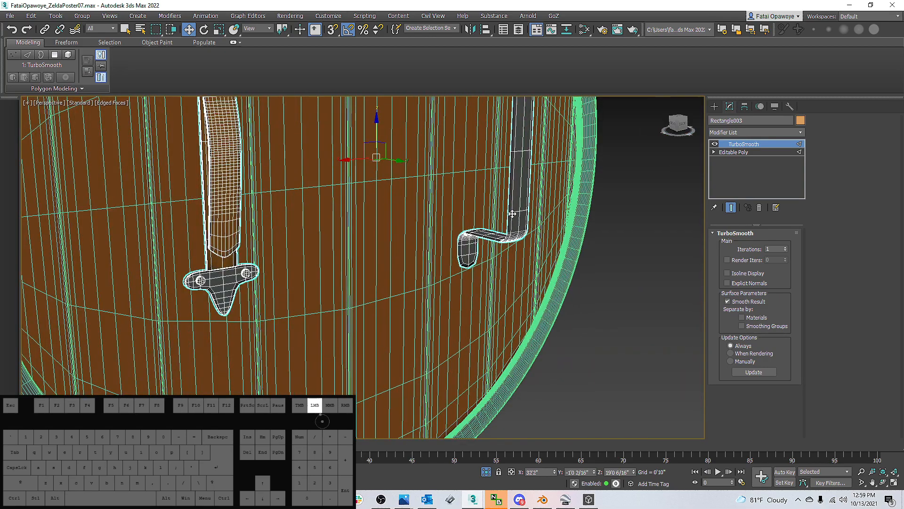
Return to the editable mesh and select the ring of edges through the metal grip's thickness
{"action": "left_click", "coordinate": [733, 152]}
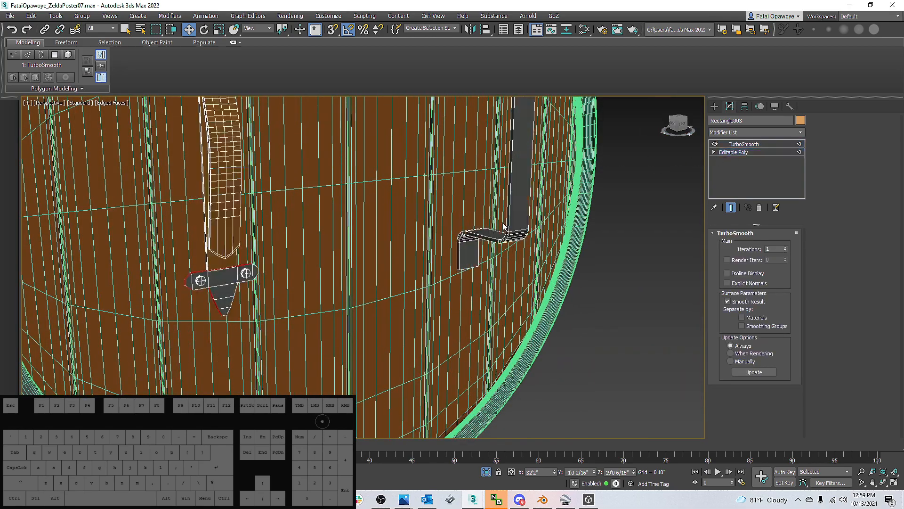
{"action": "scroll", "coordinate": [503, 222], "scroll_direction": "up", "scroll_amount": 3}
{"action": "left_click", "coordinate": [742, 244]}
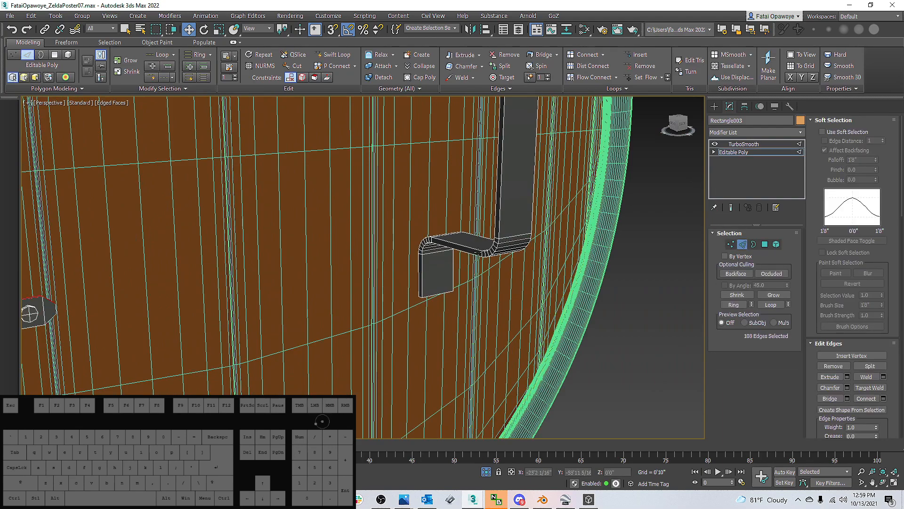
{"action": "scroll", "coordinate": [485, 252], "scroll_direction": "up", "scroll_amount": 2}
{"action": "left_click", "coordinate": [489, 254]}
{"action": "left_click", "coordinate": [729, 305]}
Connect the grip's selected thickness edges with support loops pinched to 93
{"action": "right_click", "coordinate": [538, 215]}
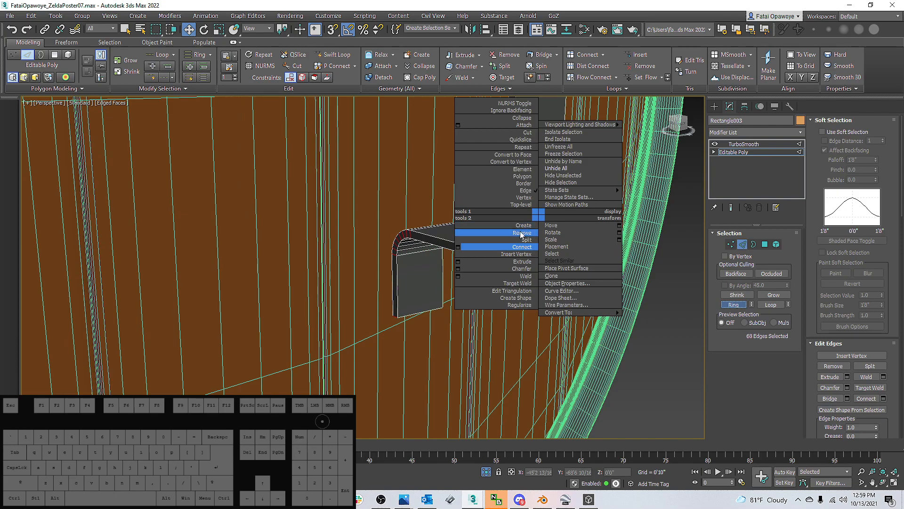
{"action": "left_click", "coordinate": [458, 246]}
{"action": "left_click", "coordinate": [367, 277]}
{"action": "left_click", "coordinate": [368, 277]}
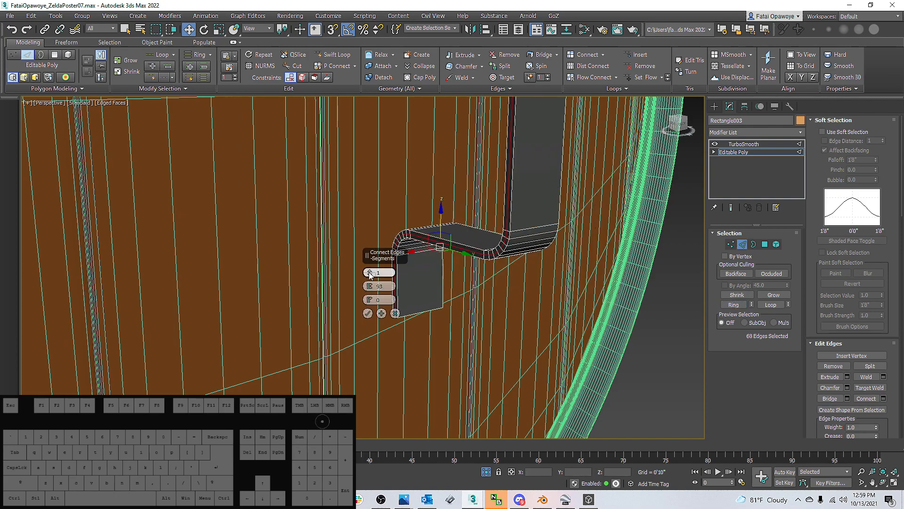
{"action": "left_click", "coordinate": [368, 313]}
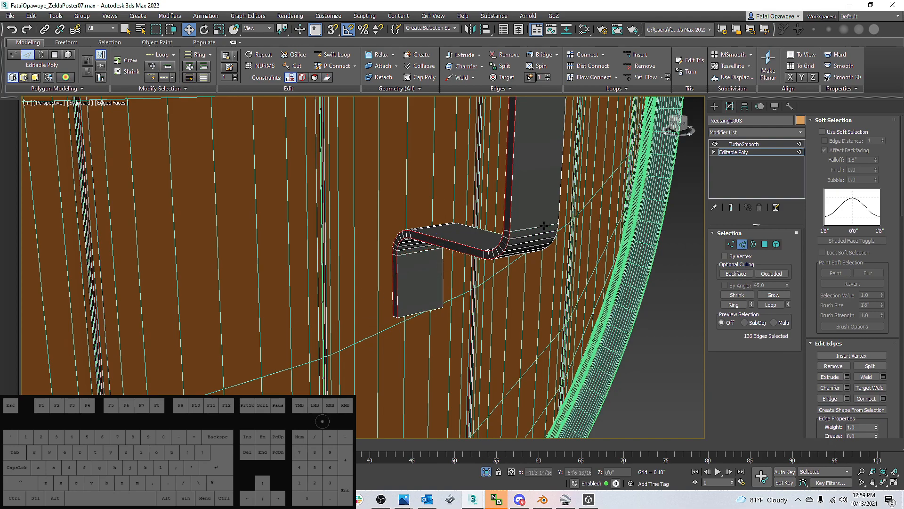
Set TurboSmooth to 2 iterations and hide the edged faces to review the smoothed strap and grip
{"action": "scroll", "coordinate": [578, 287], "scroll_direction": "down", "scroll_amount": 5}
{"action": "middle_click_drag", "start_coordinate": [578, 287], "coordinate": [532, 269], "text": "alt"}
{"action": "left_click", "coordinate": [740, 144]}
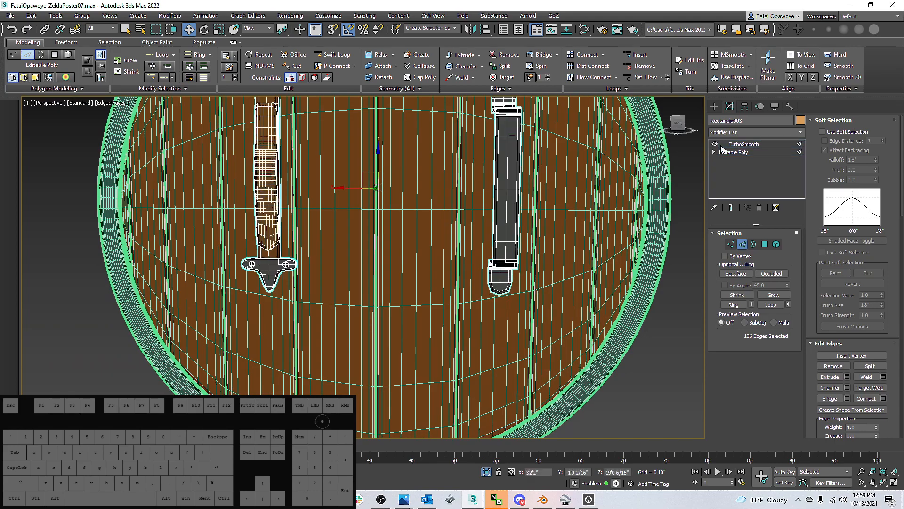
{"action": "middle_click_drag", "start_coordinate": [589, 245], "coordinate": [606, 265]}
{"action": "left_click", "coordinate": [785, 247]}
{"action": "scroll", "coordinate": [556, 212], "scroll_direction": "down", "scroll_amount": 5}
{"action": "middle_click_drag", "start_coordinate": [556, 212], "coordinate": [518, 207], "text": "alt"}
{"action": "scroll", "coordinate": [445, 180], "scroll_direction": "up", "scroll_amount": 5}
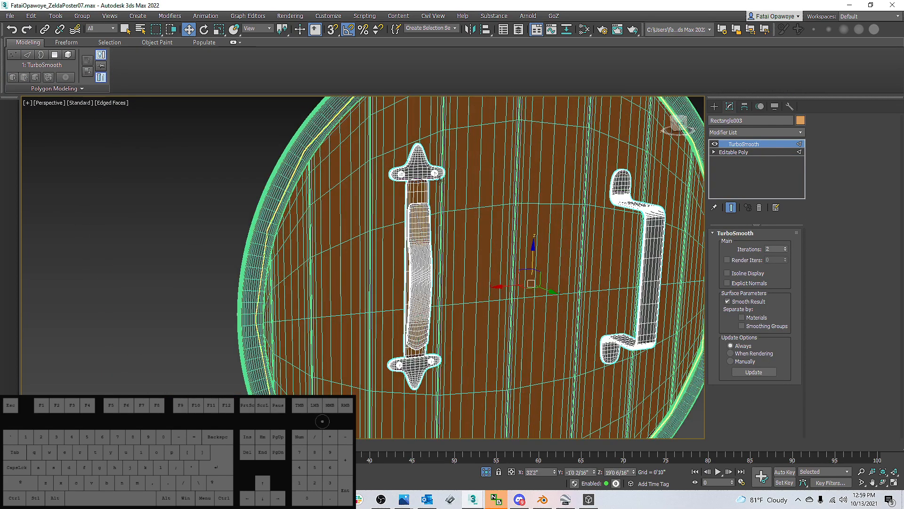
{"action": "scroll", "coordinate": [445, 181], "scroll_direction": "up", "scroll_amount": 2}
{"action": "scroll", "coordinate": [445, 180], "scroll_direction": "down", "scroll_amount": 5}
{"action": "key", "text": "F4"}
{"action": "mouse_move", "coordinate": [442, 193]}
{"action": "middle_mouse_down", "text": "alt"}
{"action": "mouse_move", "coordinate": [461, 207]}
{"action": "mouse_move", "coordinate": [431, 197]}
{"action": "mouse_move", "coordinate": [531, 219]}
{"action": "mouse_move", "coordinate": [549, 205]}
{"action": "mouse_move", "coordinate": [377, 197]}
{"action": "middle_mouse_up", "text": "alt"}
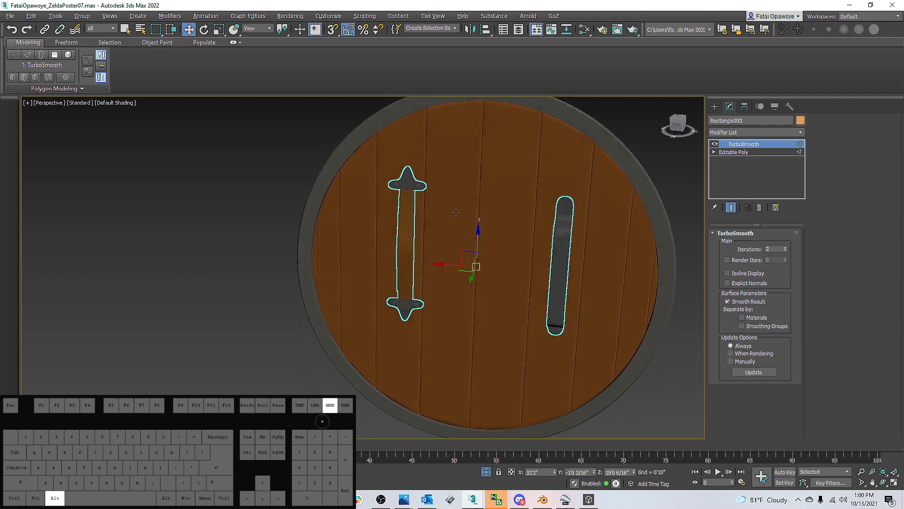
Select all four studs on the strap's upper and lower plates as elements of the editable mesh
{"action": "left_click", "coordinate": [730, 152]}
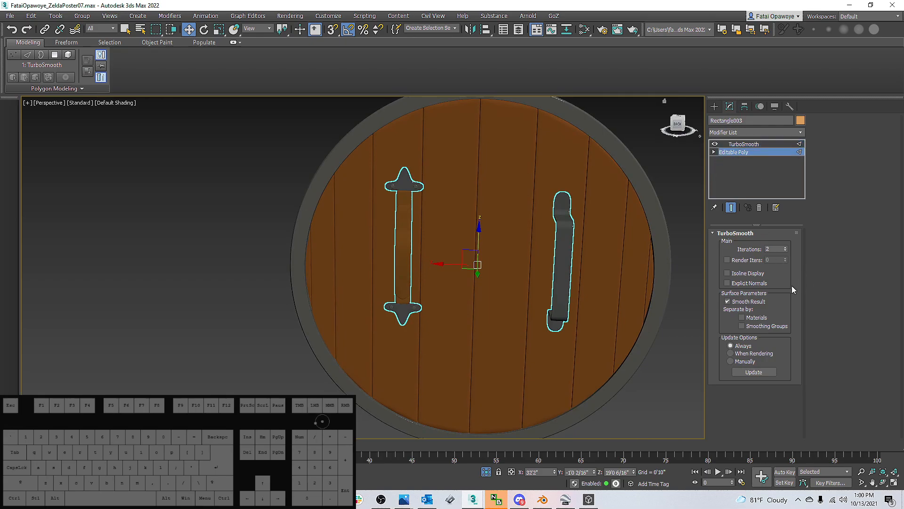
{"action": "left_click", "coordinate": [776, 244]}
{"action": "scroll", "coordinate": [411, 185], "scroll_direction": "up", "scroll_amount": 3}
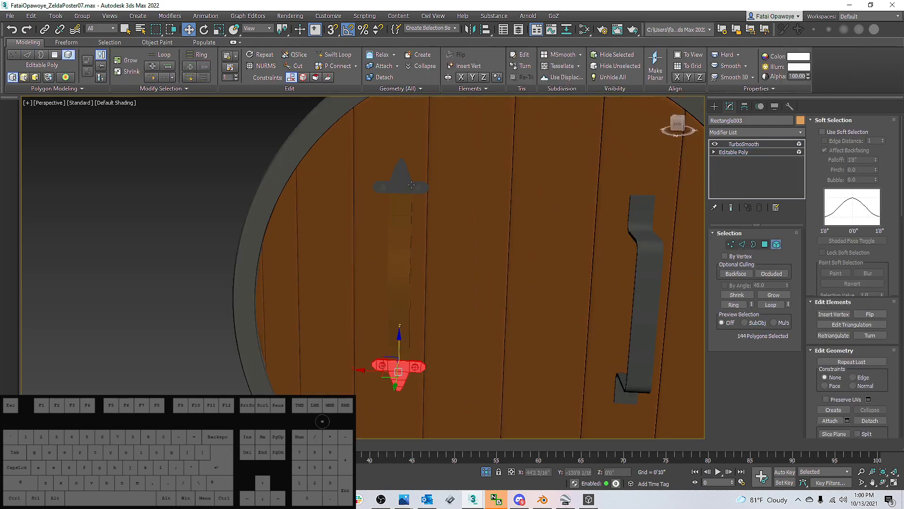
{"action": "scroll", "coordinate": [411, 185], "scroll_direction": "up", "scroll_amount": 2}
{"action": "left_click", "coordinate": [420, 189]}
{"action": "left_click", "coordinate": [357, 190], "text": "ctrl"}
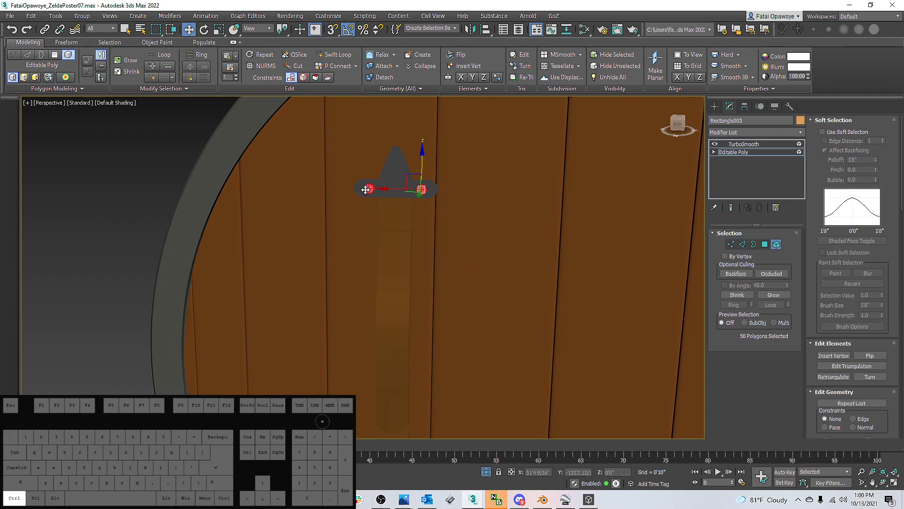
{"action": "scroll", "coordinate": [357, 175], "scroll_direction": "down", "scroll_amount": 3}
{"action": "middle_click_drag", "start_coordinate": [433, 178], "coordinate": [423, 184]}
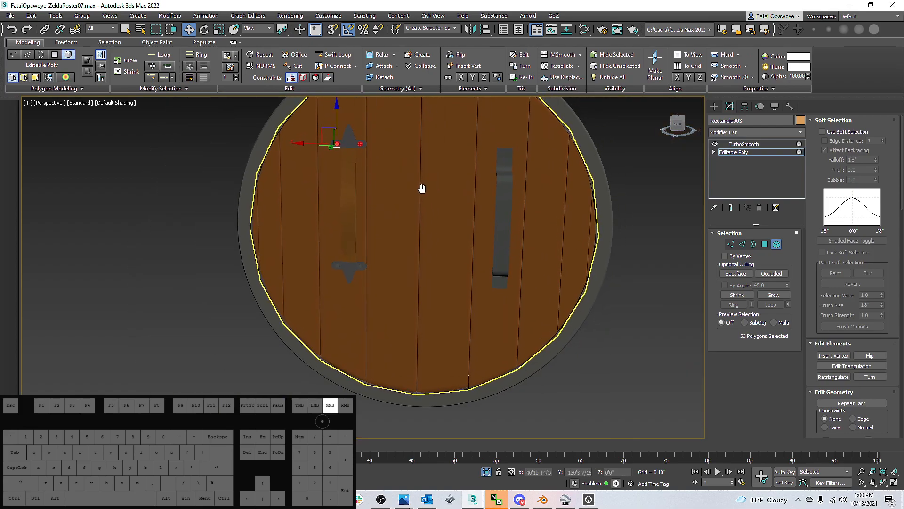
{"action": "scroll", "coordinate": [360, 264], "scroll_direction": "up", "scroll_amount": 5, "text": "ctrl"}
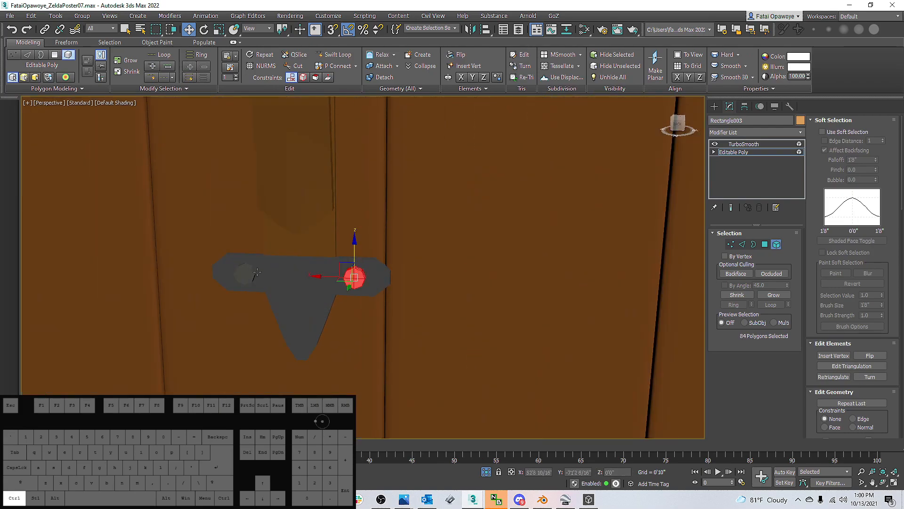
{"action": "scroll", "coordinate": [251, 271], "scroll_direction": "down", "scroll_amount": 5, "text": "ctrl"}
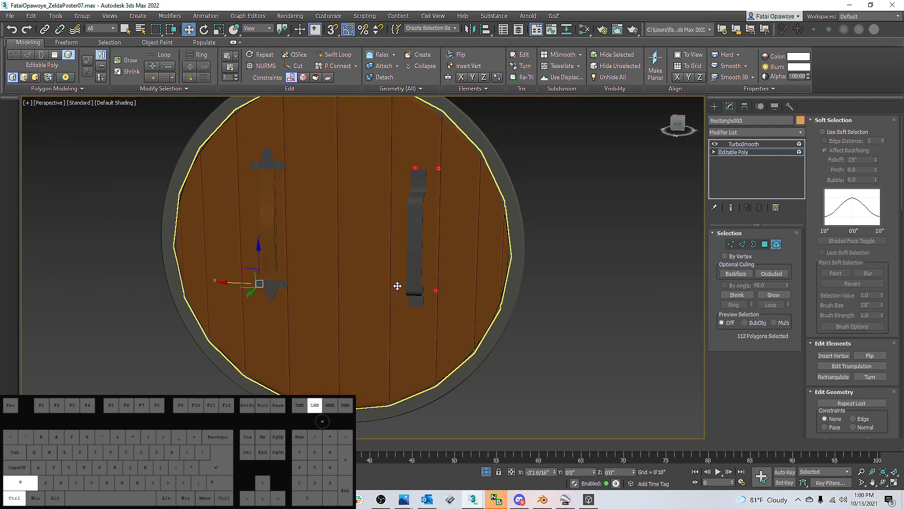
Clone the four studs across to the metal grip and align the left-hand pair with its end tabs
{"action": "left_click_drag", "start_coordinate": [400, 286], "coordinate": [401, 286], "text": "shift"}
{"action": "left_click", "coordinate": [481, 258]}
{"action": "middle_click_drag", "start_coordinate": [481, 258], "coordinate": [460, 188], "text": "alt"}
{"action": "scroll", "coordinate": [409, 202], "scroll_direction": "up", "scroll_amount": 4}
{"action": "middle_click_drag", "start_coordinate": [409, 202], "coordinate": [439, 311], "text": "alt"}
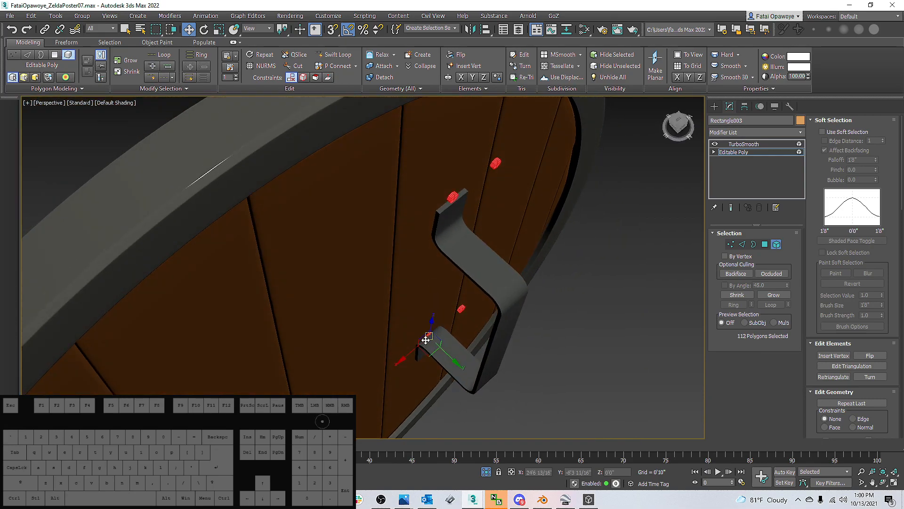
{"action": "left_click_drag", "start_coordinate": [440, 351], "coordinate": [444, 353]}
{"action": "middle_click_drag", "start_coordinate": [445, 352], "coordinate": [433, 313], "text": "alt"}
{"action": "left_click_drag", "start_coordinate": [436, 367], "coordinate": [436, 386]}
{"action": "scroll", "coordinate": [436, 386], "scroll_direction": "up", "scroll_amount": 5}
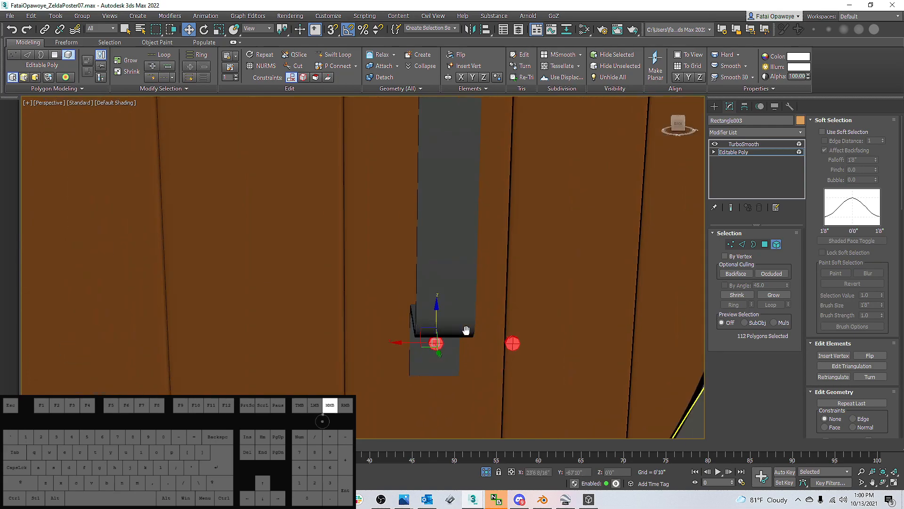
{"action": "left_click_drag", "start_coordinate": [411, 344], "coordinate": [391, 345]}
Deselect the left-hand studs, move the right-hand pair inward onto the grip's end tabs, and show the smoothed result
{"action": "scroll", "coordinate": [424, 339], "scroll_direction": "down", "scroll_amount": 5}
{"action": "left_click", "coordinate": [439, 142], "text": "alt"}
{"action": "scroll", "coordinate": [419, 129], "scroll_direction": "down", "scroll_amount": 5}
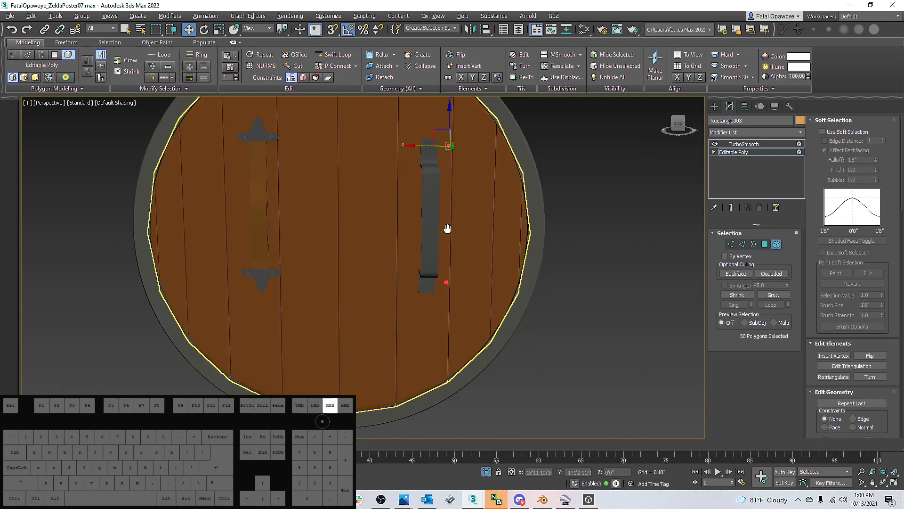
{"action": "middle_click_drag", "start_coordinate": [448, 221], "coordinate": [449, 248]}
{"action": "scroll", "coordinate": [430, 151], "scroll_direction": "up", "scroll_amount": 5}
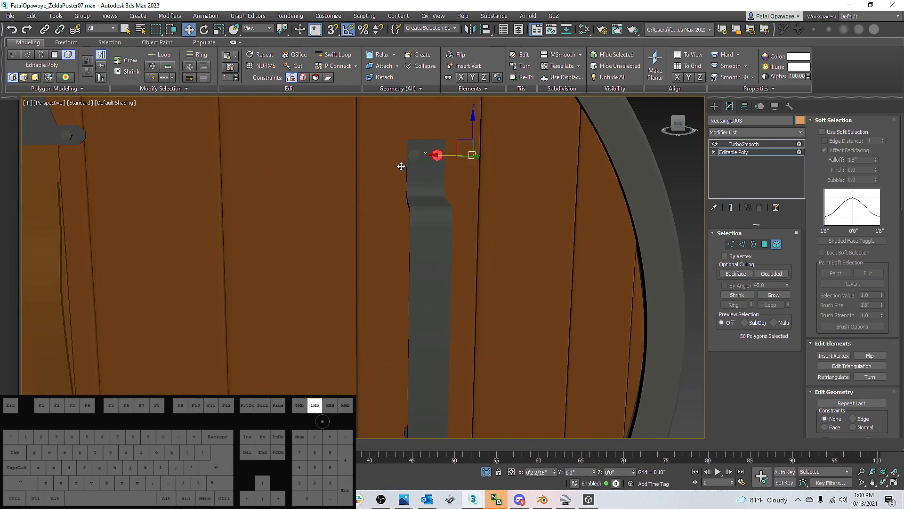
{"action": "left_click_drag", "start_coordinate": [401, 167], "coordinate": [401, 166]}
{"action": "left_click", "coordinate": [744, 144]}
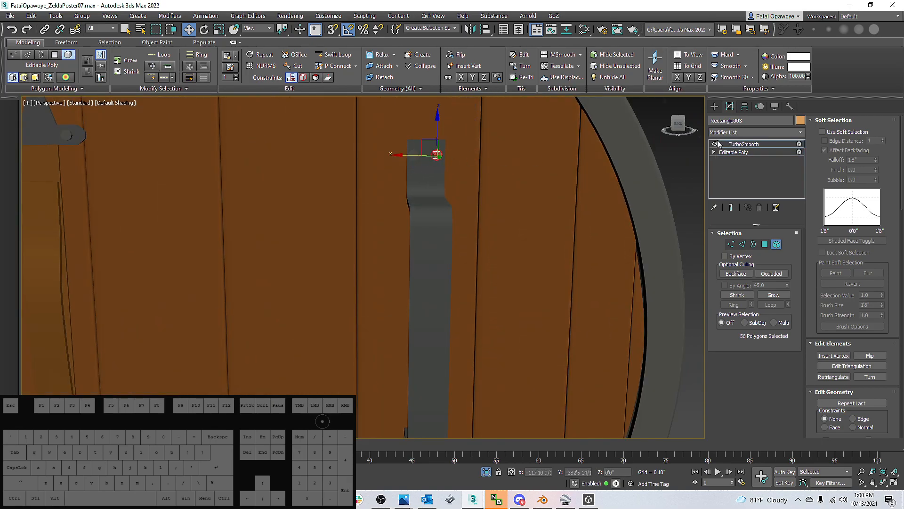
{"action": "scroll", "coordinate": [442, 180], "scroll_direction": "down", "scroll_amount": 3}
{"action": "scroll", "coordinate": [442, 180], "scroll_direction": "down", "scroll_amount": 2}
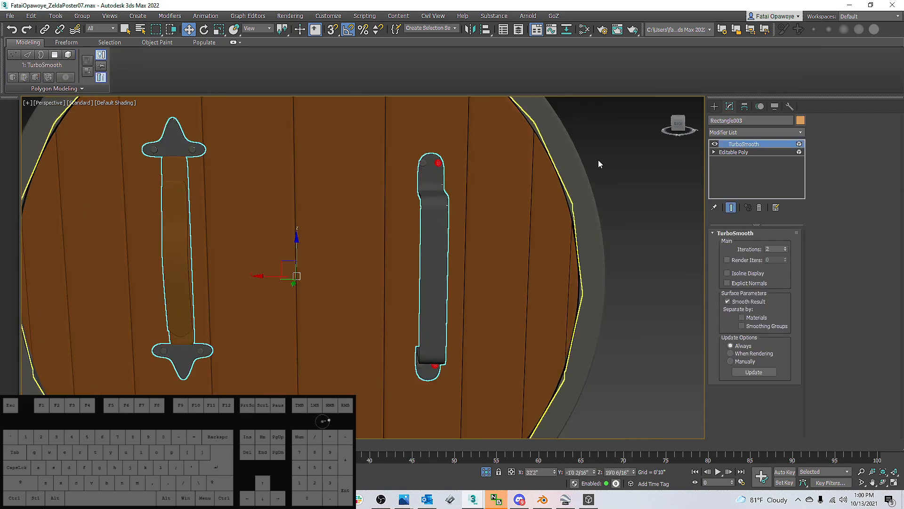
Select the grip's two left-hand studs as elements and shift them slightly inward on the end tabs
{"action": "left_click", "coordinate": [727, 152]}
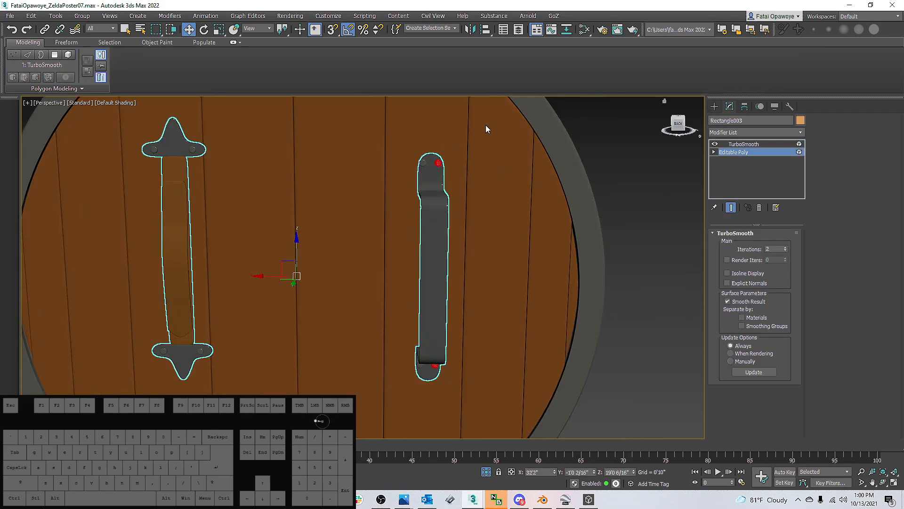
{"action": "key", "text": "5"}
{"action": "left_click", "coordinate": [422, 164]}
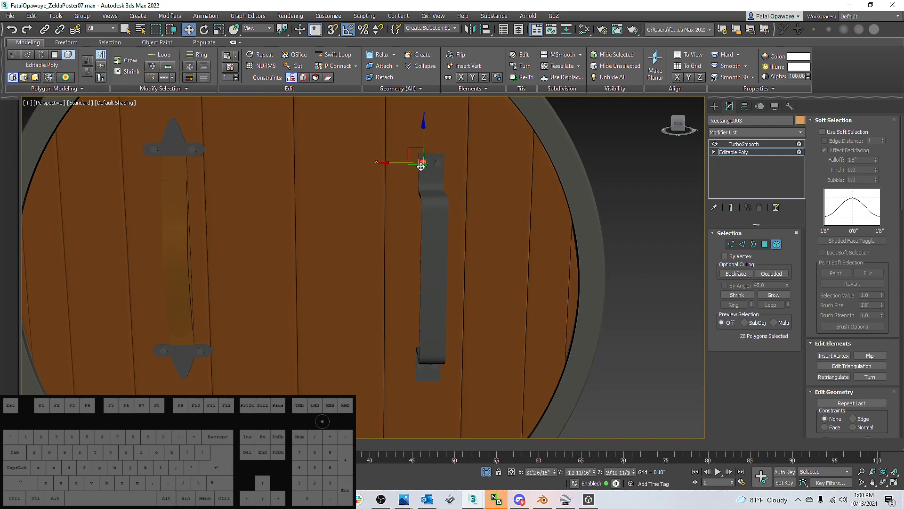
{"action": "middle_click_drag", "start_coordinate": [434, 285], "coordinate": [418, 218]}
{"action": "key", "text": "ctrl+z"}
{"action": "middle_click_drag", "start_coordinate": [404, 300], "coordinate": [378, 325]}
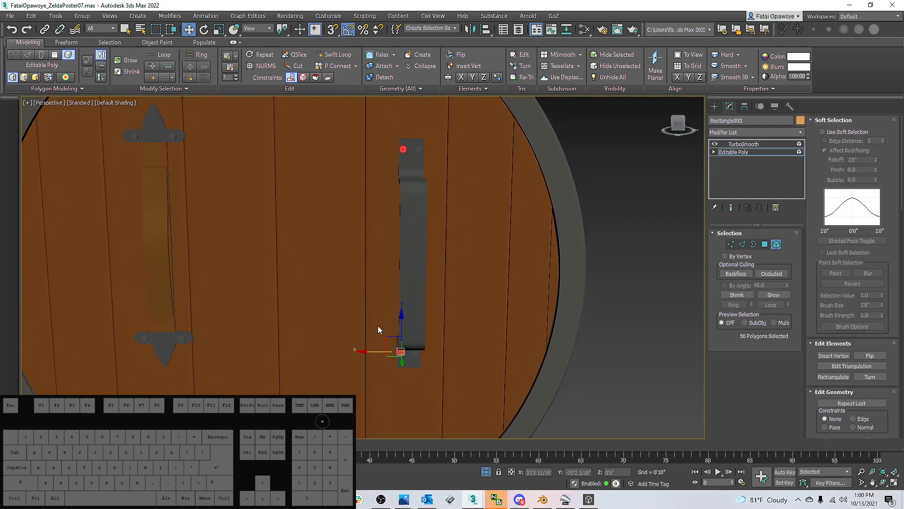
{"action": "left_click_drag", "start_coordinate": [378, 349], "coordinate": [384, 349]}
Finish the stud edit, leave mesh editing, and set the perspective view to High Quality with Flat Color shading
{"action": "left_click", "coordinate": [741, 154]}
{"action": "left_click", "coordinate": [715, 106]}
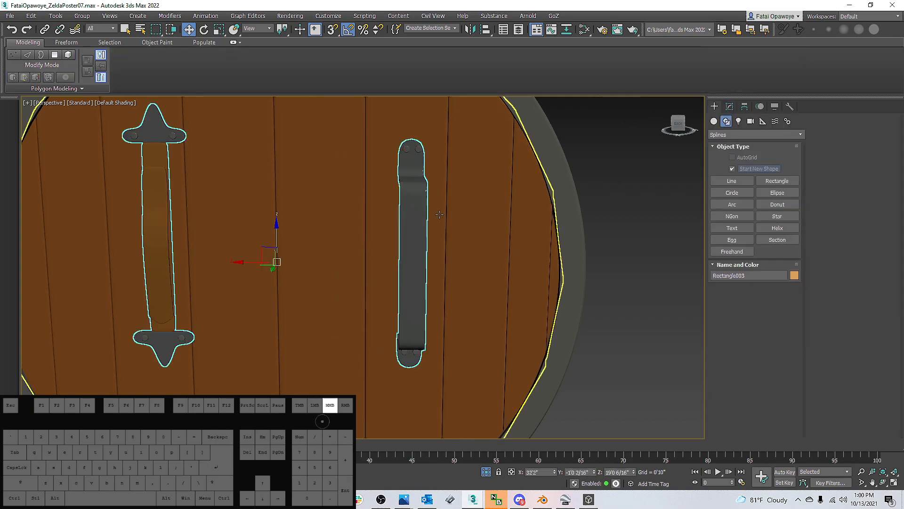
{"action": "scroll", "coordinate": [435, 220], "scroll_direction": "down", "scroll_amount": 3}
{"action": "middle_click_drag", "start_coordinate": [435, 220], "coordinate": [399, 236], "text": "alt"}
{"action": "mouse_move", "coordinate": [427, 191]}
{"action": "middle_mouse_down", "text": "alt"}
{"action": "mouse_move", "coordinate": [471, 214]}
{"action": "mouse_move", "coordinate": [637, 218]}
{"action": "mouse_move", "coordinate": [509, 214]}
{"action": "middle_mouse_up", "text": "alt"}
{"action": "left_click", "coordinate": [79, 102]}
{"action": "left_click", "coordinate": [89, 125]}
{"action": "left_click", "coordinate": [120, 104]}
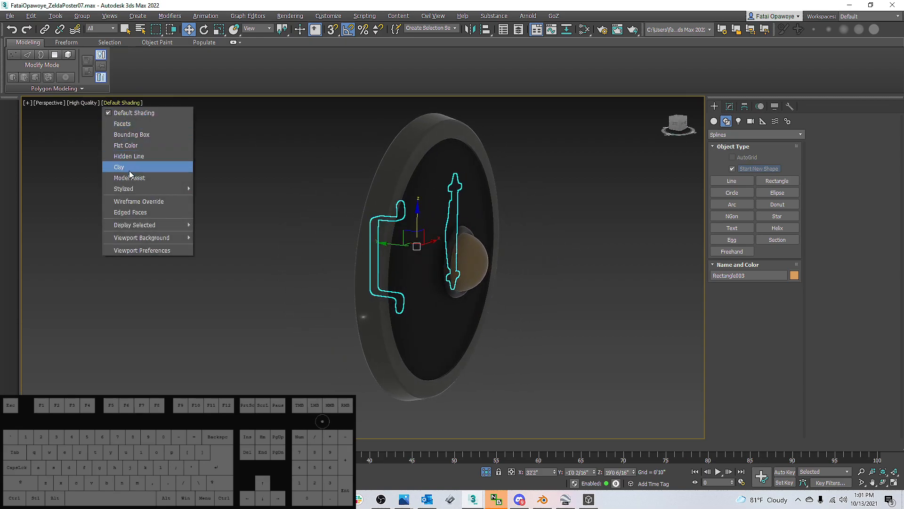
{"action": "left_click", "coordinate": [135, 145]}
{"action": "mouse_move", "coordinate": [330, 241]}
{"action": "middle_mouse_down", "text": "alt"}
{"action": "mouse_move", "coordinate": [291, 241]}
{"action": "mouse_move", "coordinate": [415, 257]}
{"action": "middle_mouse_up", "text": "alt"}
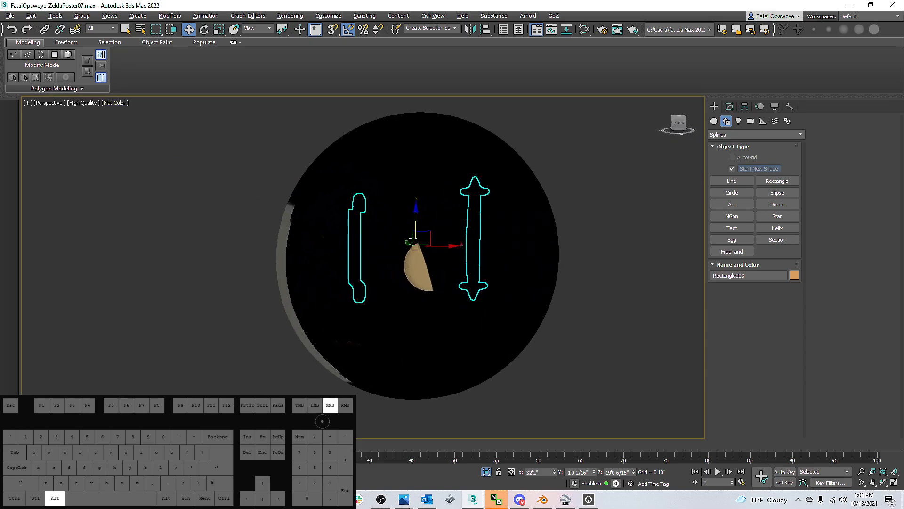
Move the Arnold light from behind the shield to its front side so it lights the front face
{"action": "scroll", "coordinate": [419, 259], "scroll_direction": "down", "scroll_amount": 5}
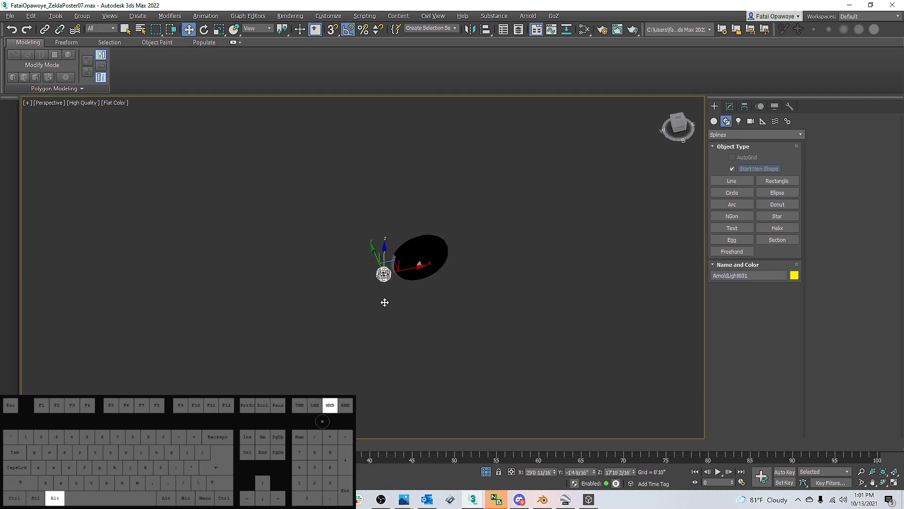
{"action": "left_click_drag", "start_coordinate": [376, 255], "coordinate": [389, 279]}
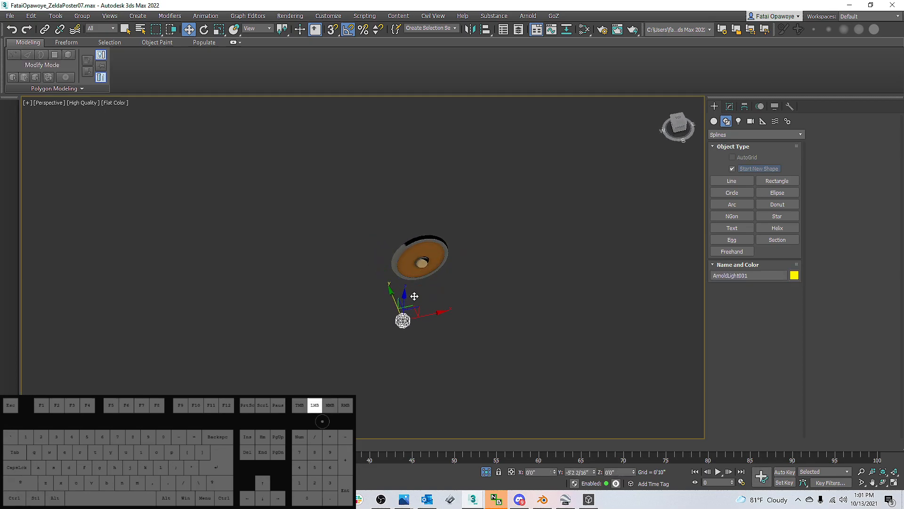
{"action": "middle_click_drag", "start_coordinate": [431, 281], "coordinate": [409, 262], "text": "alt"}
{"action": "scroll", "coordinate": [475, 295], "scroll_direction": "up", "scroll_amount": 10}
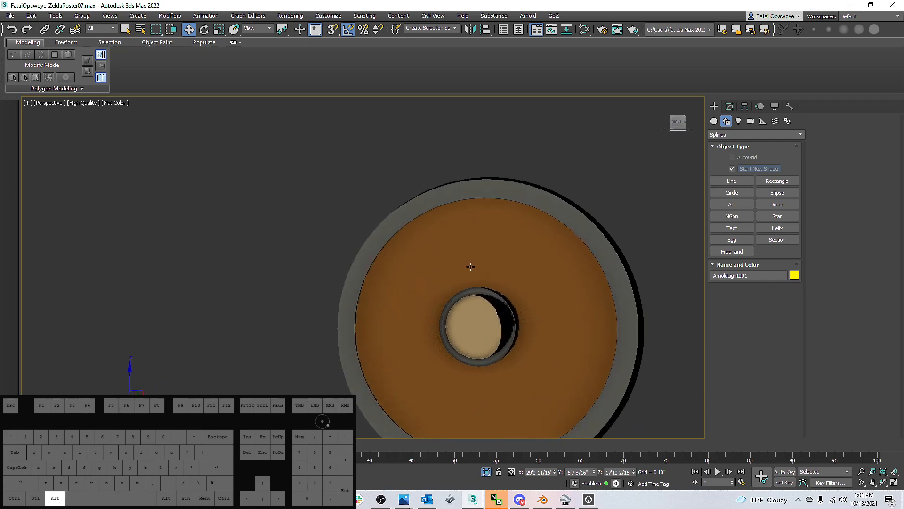
{"action": "middle_click_drag", "start_coordinate": [458, 279], "coordinate": [471, 231], "text": "alt"}
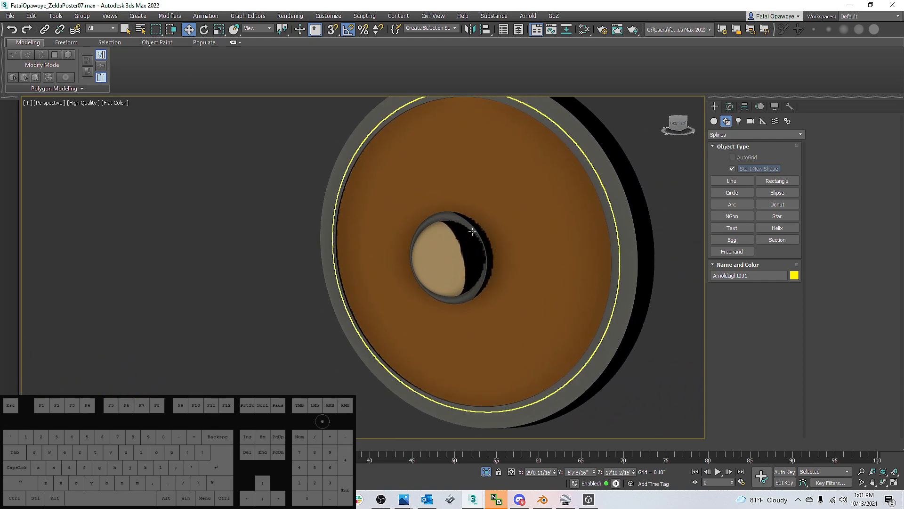
{"action": "scroll", "coordinate": [487, 242], "scroll_direction": "down", "scroll_amount": 6}
{"action": "scroll", "coordinate": [575, 236], "scroll_direction": "up", "scroll_amount": 9}
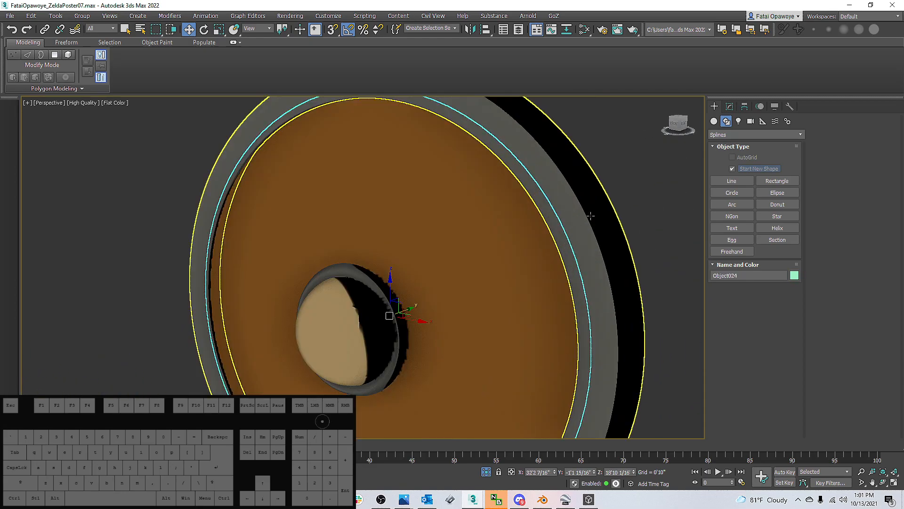
Clone the Arnold light as two instances, one across on the opposite side of the shield's front and one behind its planked back
{"action": "left_click", "coordinate": [367, 300]}
{"action": "middle_click_drag", "start_coordinate": [367, 304], "coordinate": [497, 305]}
{"action": "scroll", "coordinate": [369, 270], "scroll_direction": "down", "scroll_amount": 4}
{"action": "left_click", "coordinate": [576, 336]}
{"action": "mouse_move", "coordinate": [575, 335]}
{"action": "middle_mouse_down", "text": "alt"}
{"action": "mouse_move", "coordinate": [583, 360]}
{"action": "mouse_move", "coordinate": [559, 331]}
{"action": "middle_mouse_up", "text": "alt"}
{"action": "left_click", "coordinate": [564, 337]}
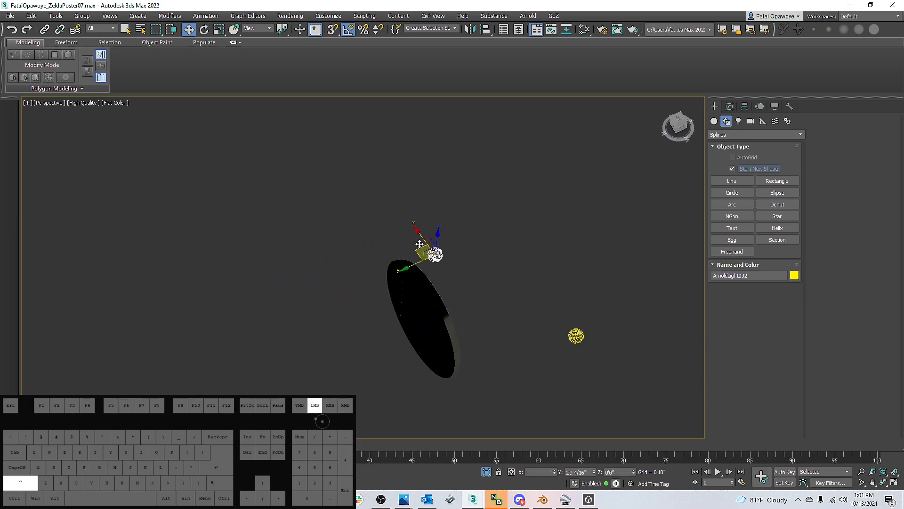
{"action": "left_click_drag", "start_coordinate": [420, 246], "coordinate": [414, 252], "text": "shift"}
{"action": "left_click", "coordinate": [455, 289]}
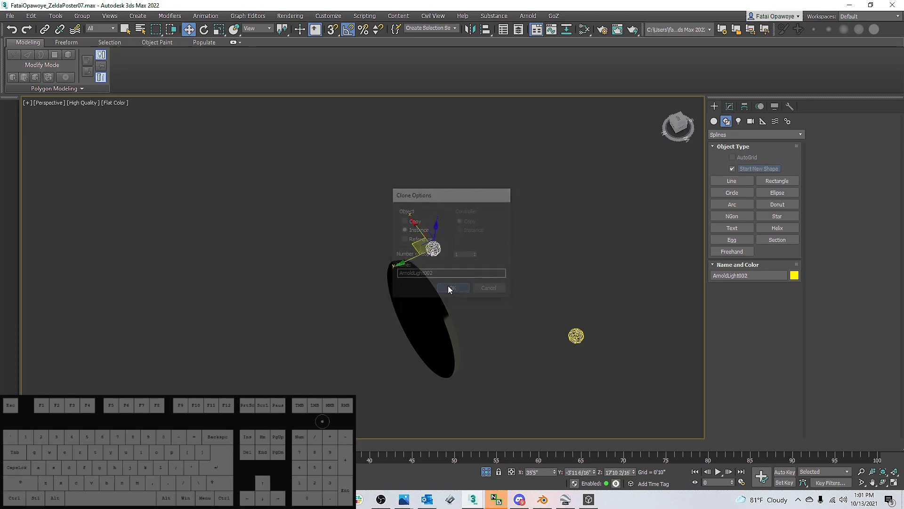
{"action": "left_click_drag", "start_coordinate": [368, 283], "coordinate": [321, 338], "text": "shift"}
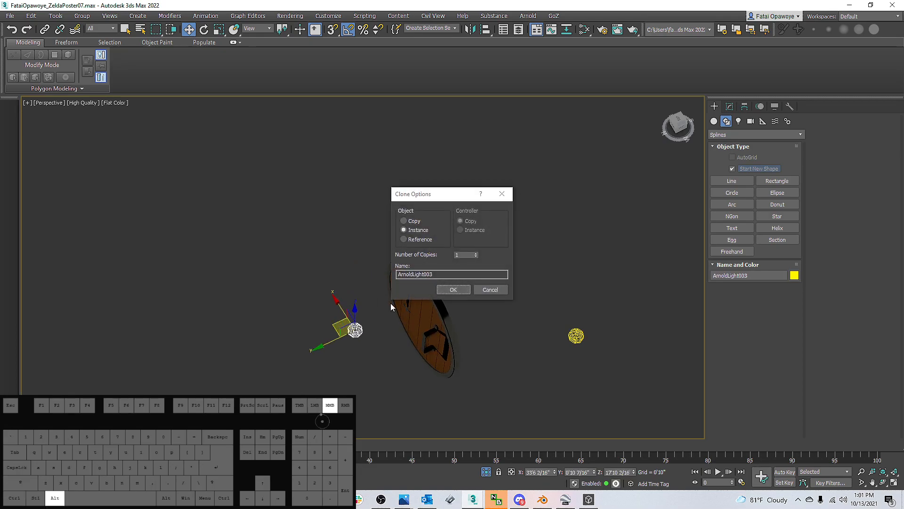
{"action": "left_click", "coordinate": [453, 290]}
Examine the lit shield from the front and the back, checking the boss, planks, strap and grip
{"action": "mouse_move", "coordinate": [463, 299]}
{"action": "middle_mouse_down", "text": "alt"}
{"action": "mouse_move", "coordinate": [347, 250]}
{"action": "mouse_move", "coordinate": [307, 300]}
{"action": "mouse_move", "coordinate": [276, 306]}
{"action": "mouse_move", "coordinate": [333, 290]}
{"action": "mouse_move", "coordinate": [276, 296]}
{"action": "mouse_move", "coordinate": [373, 236]}
{"action": "mouse_move", "coordinate": [416, 239]}
{"action": "mouse_move", "coordinate": [429, 265]}
{"action": "middle_mouse_up", "text": "alt"}
{"action": "middle_click_drag", "start_coordinate": [400, 235], "coordinate": [366, 278], "text": "alt+shift"}
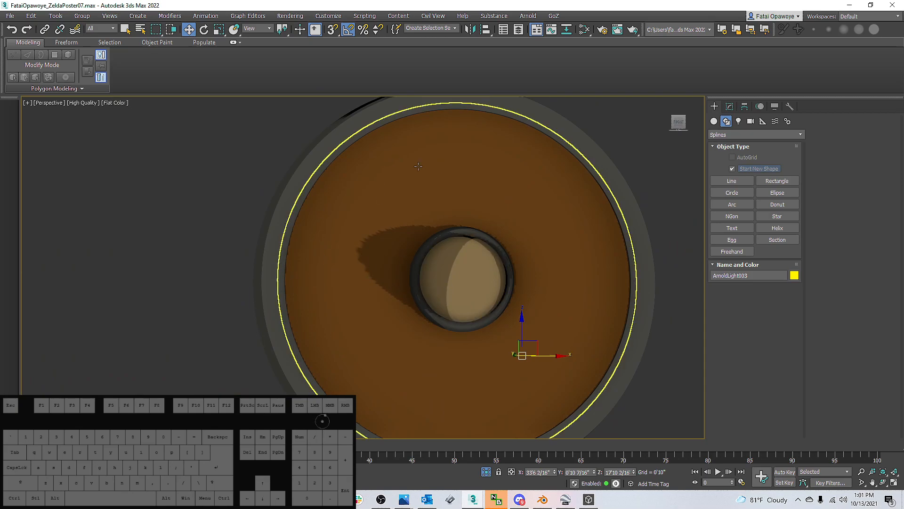
{"action": "middle_click_drag", "start_coordinate": [531, 238], "coordinate": [503, 229]}
{"action": "scroll", "coordinate": [514, 288], "scroll_direction": "down", "scroll_amount": 2}
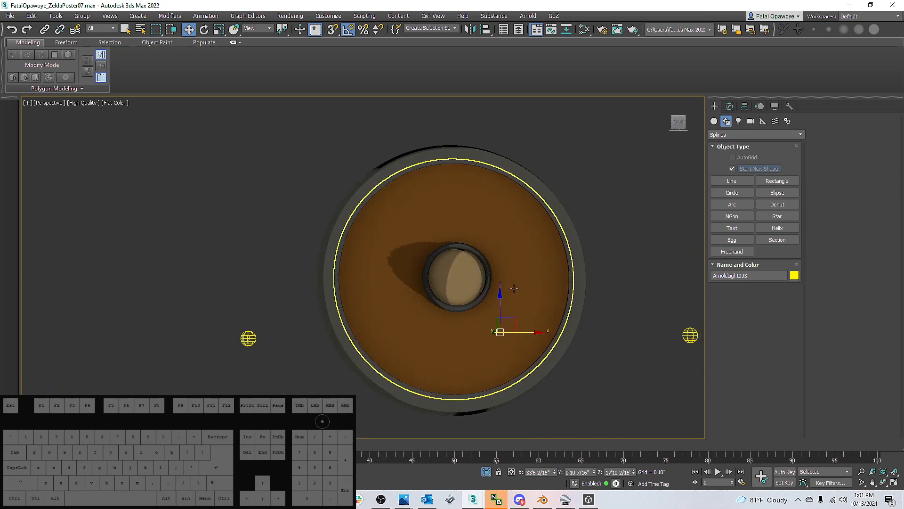
{"action": "middle_click_drag", "start_coordinate": [507, 290], "coordinate": [542, 292], "text": "alt"}
{"action": "left_click", "coordinate": [430, 245]}
{"action": "middle_click_drag", "start_coordinate": [430, 246], "coordinate": [536, 309], "text": "alt"}
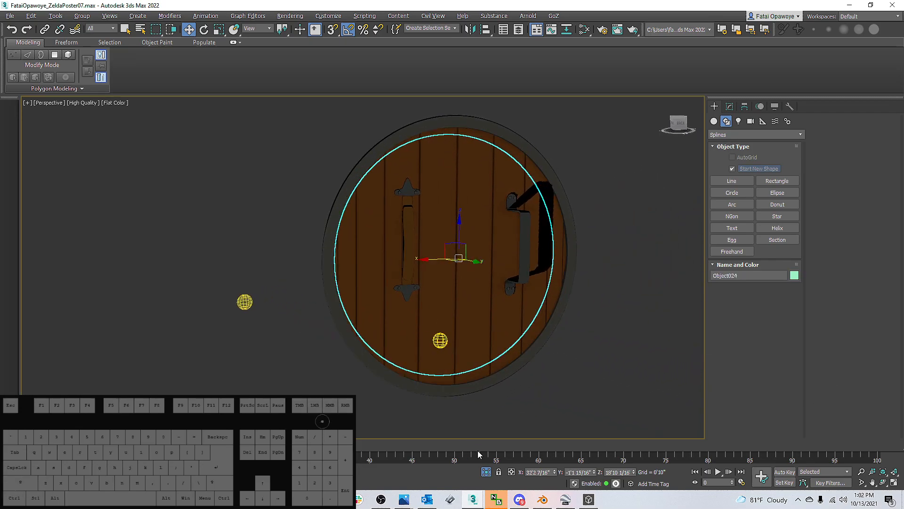